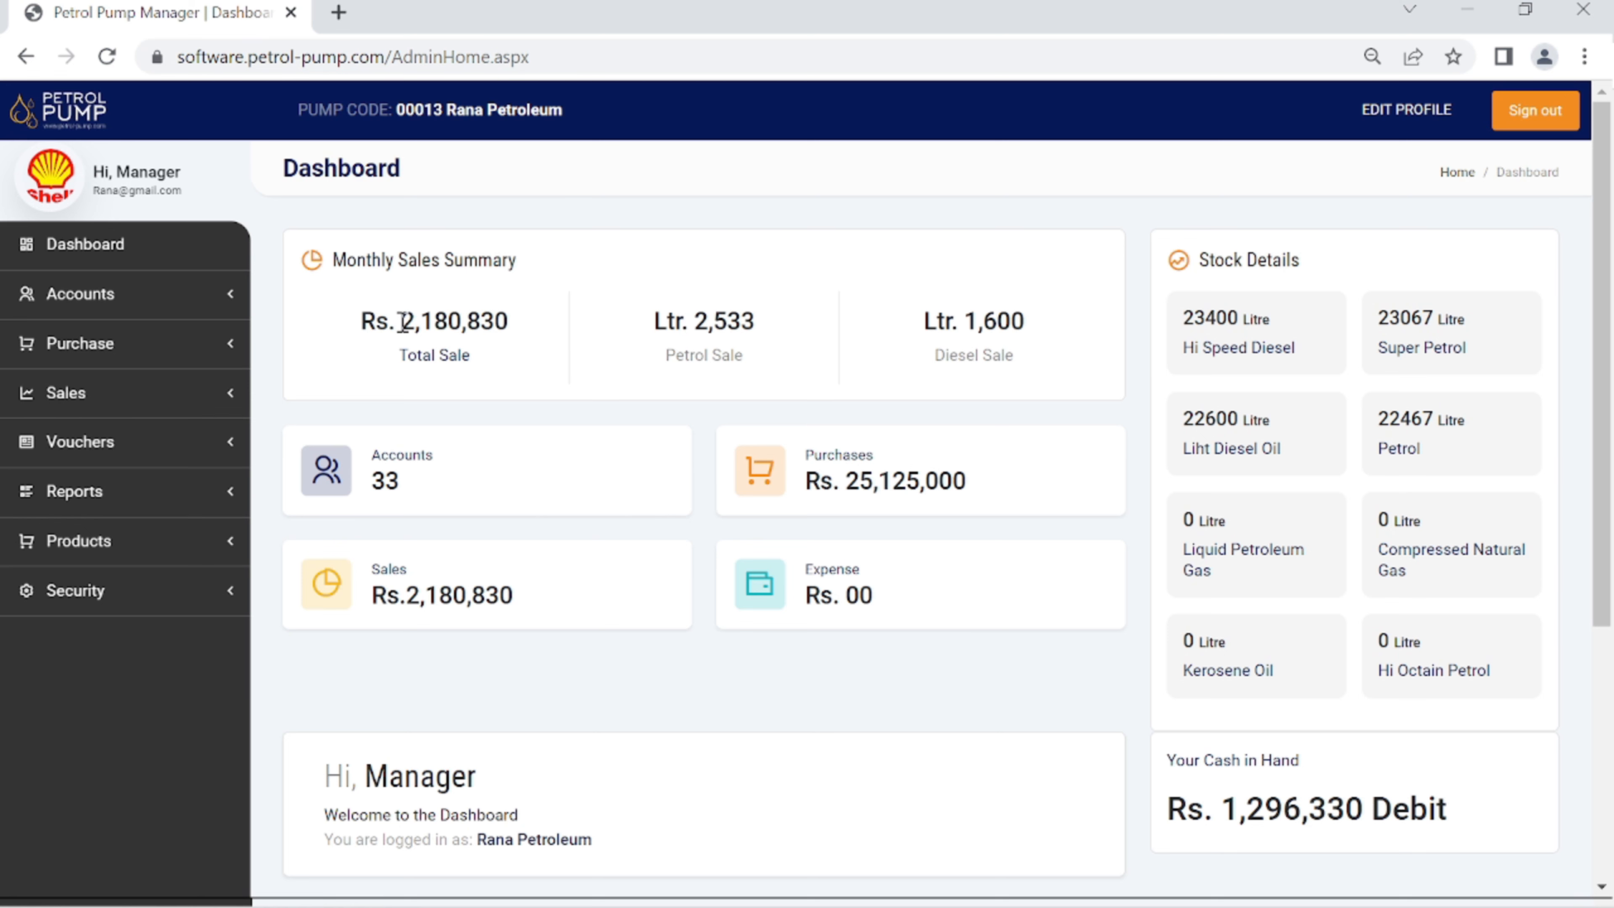
# - Load the date-wise summary report for the period 07/01/2022 to 07/05/2022
pyautogui.scroll(-5, 544, 684)
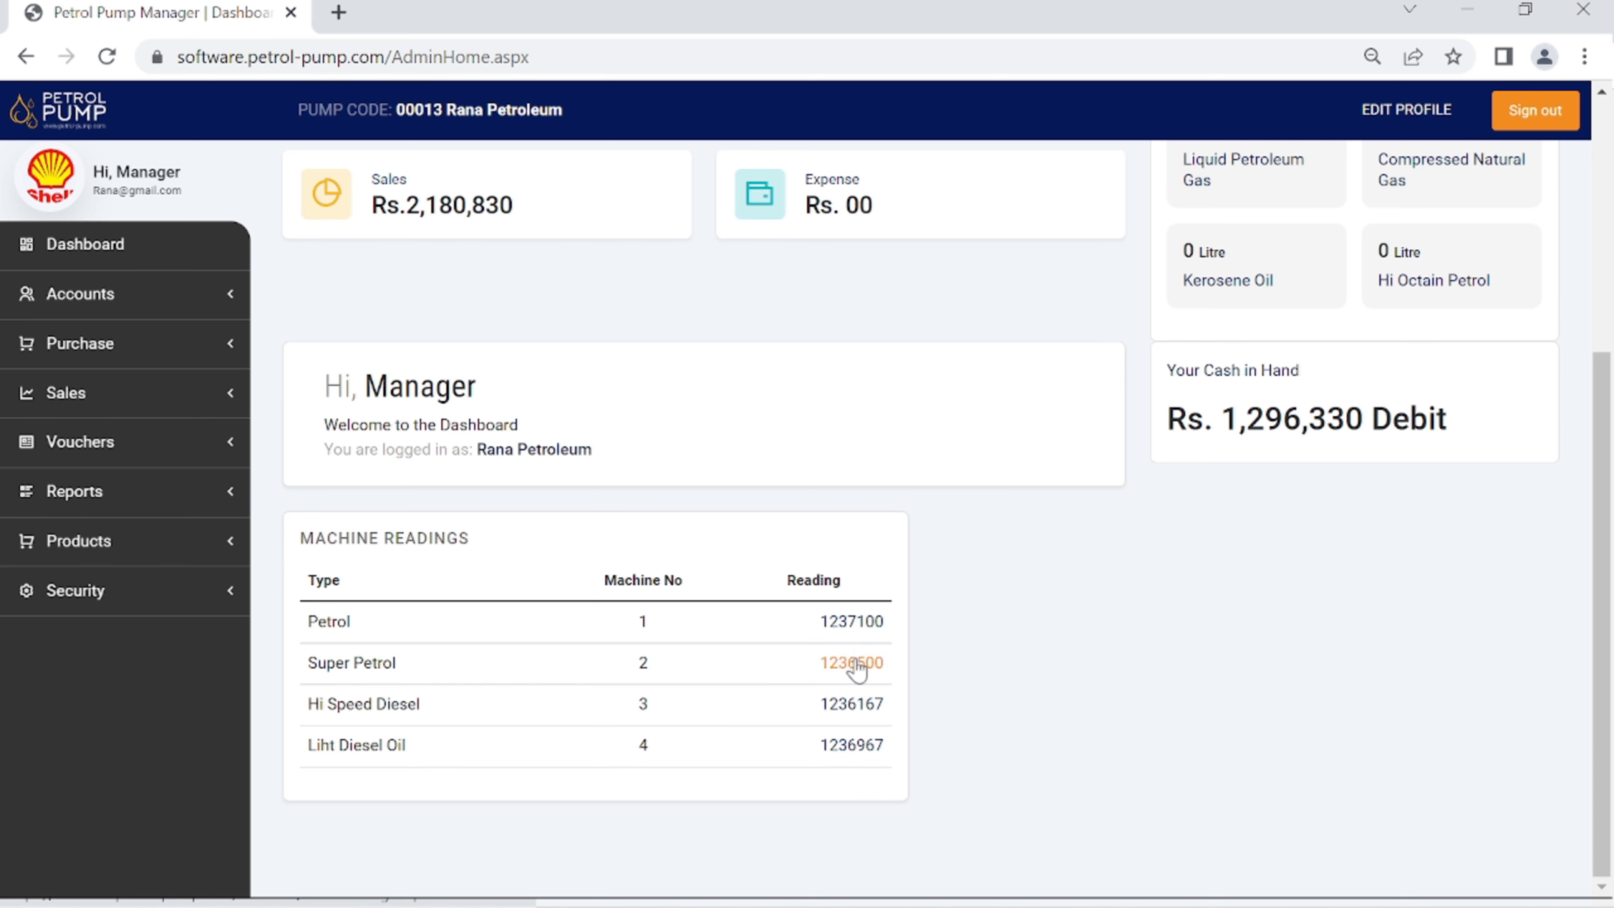
pyautogui.scroll(5, 908, 633)
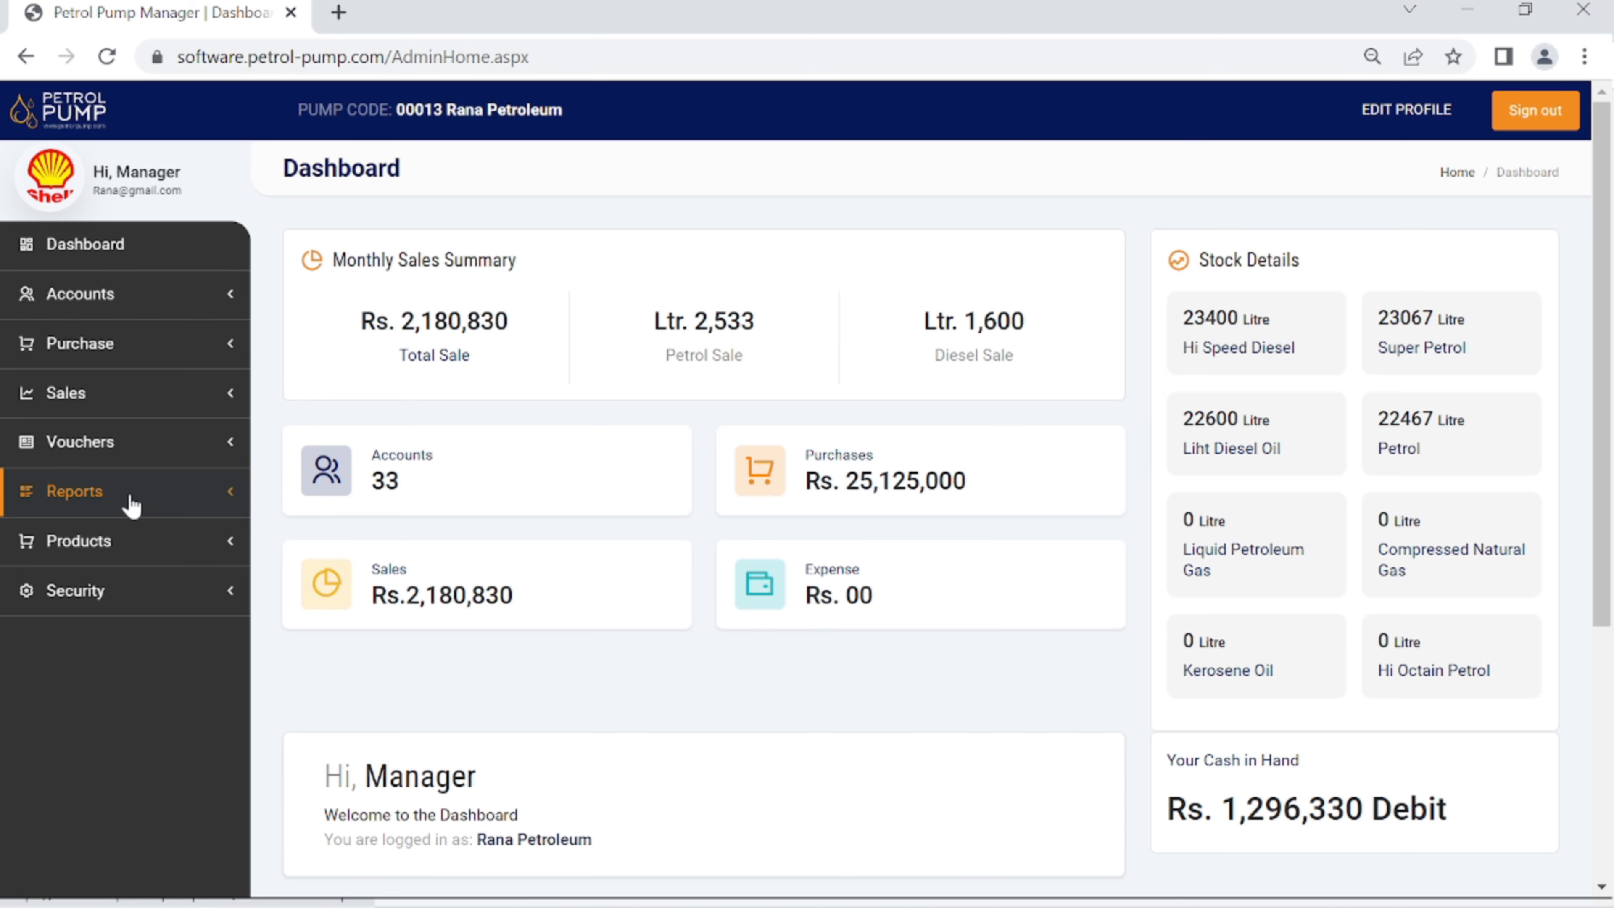
pyautogui.click(132, 506)
pyautogui.scroll(-1, 159, 725)
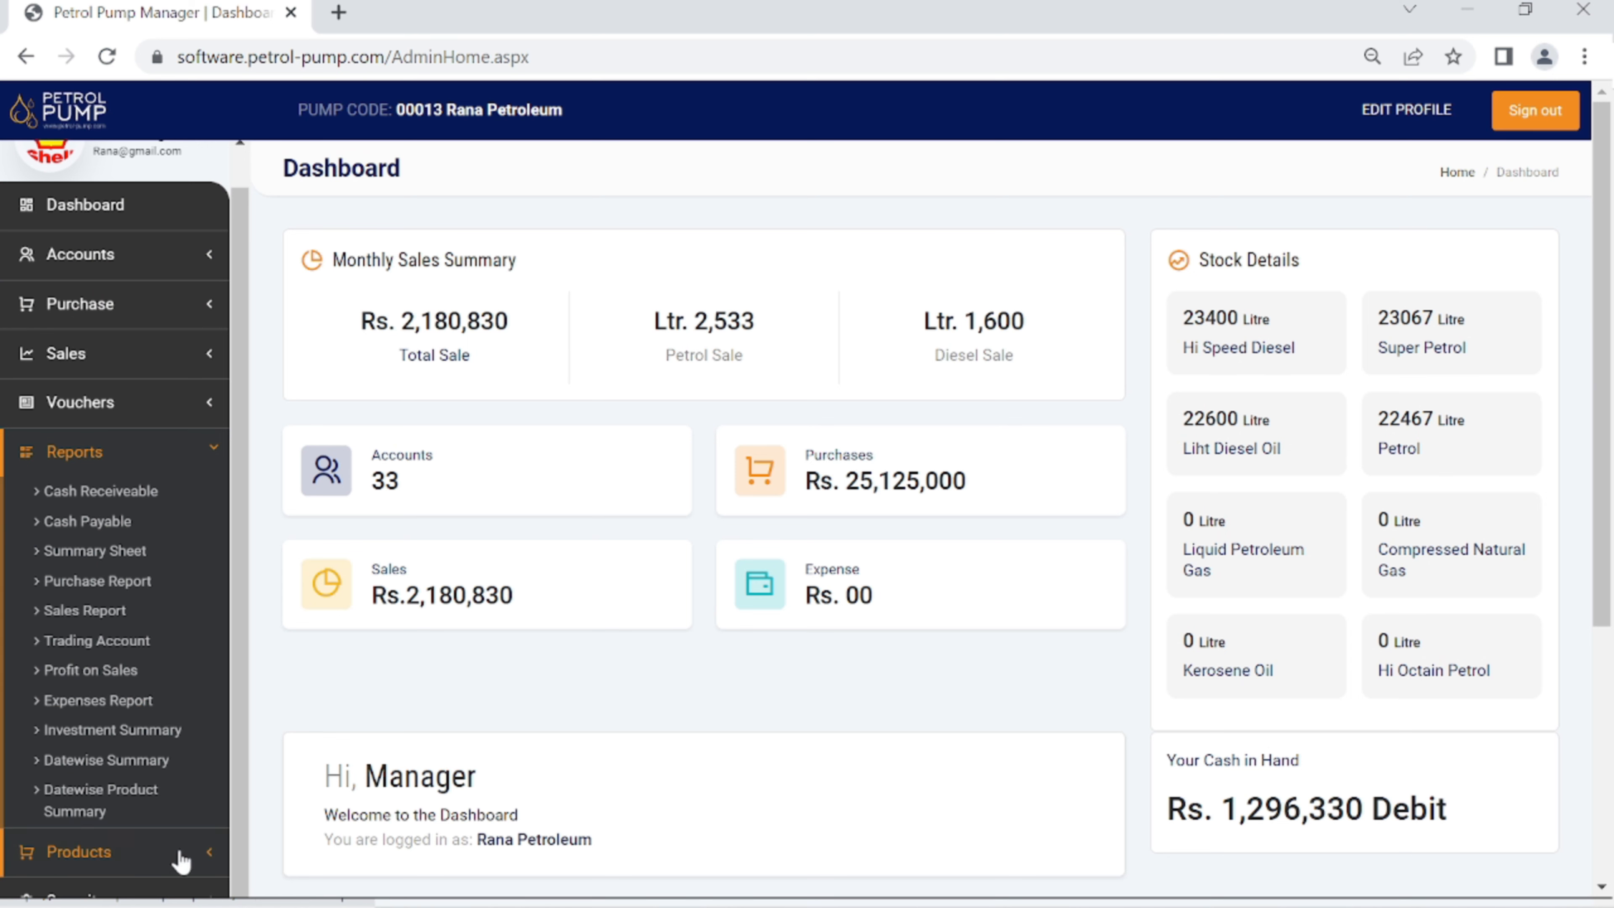
pyautogui.click(121, 765)
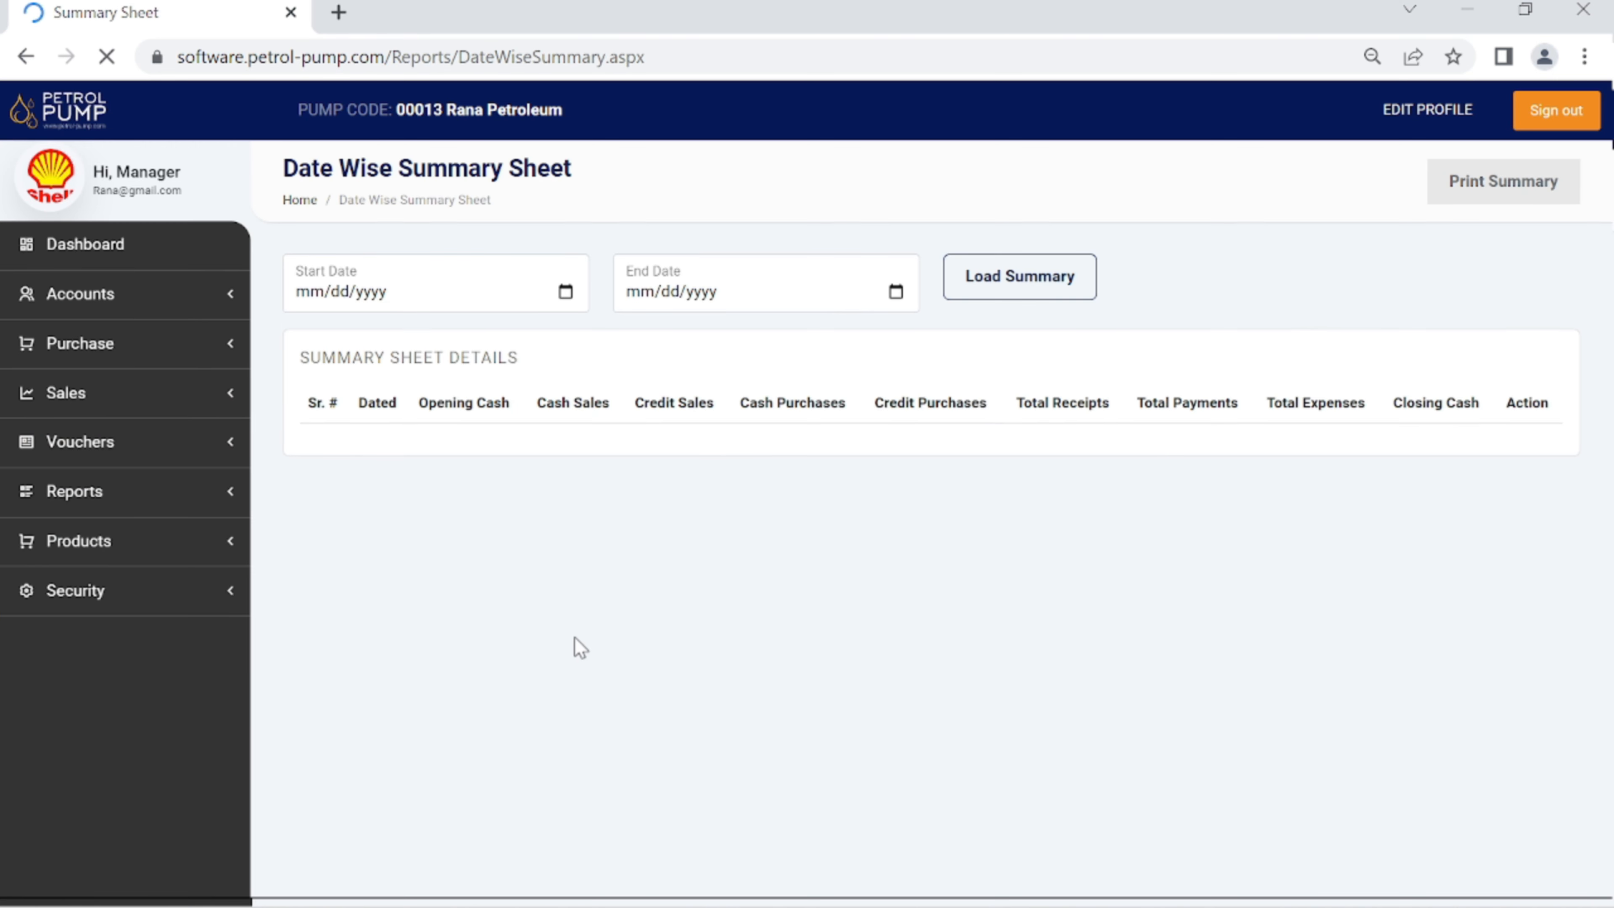
pyautogui.click(567, 296)
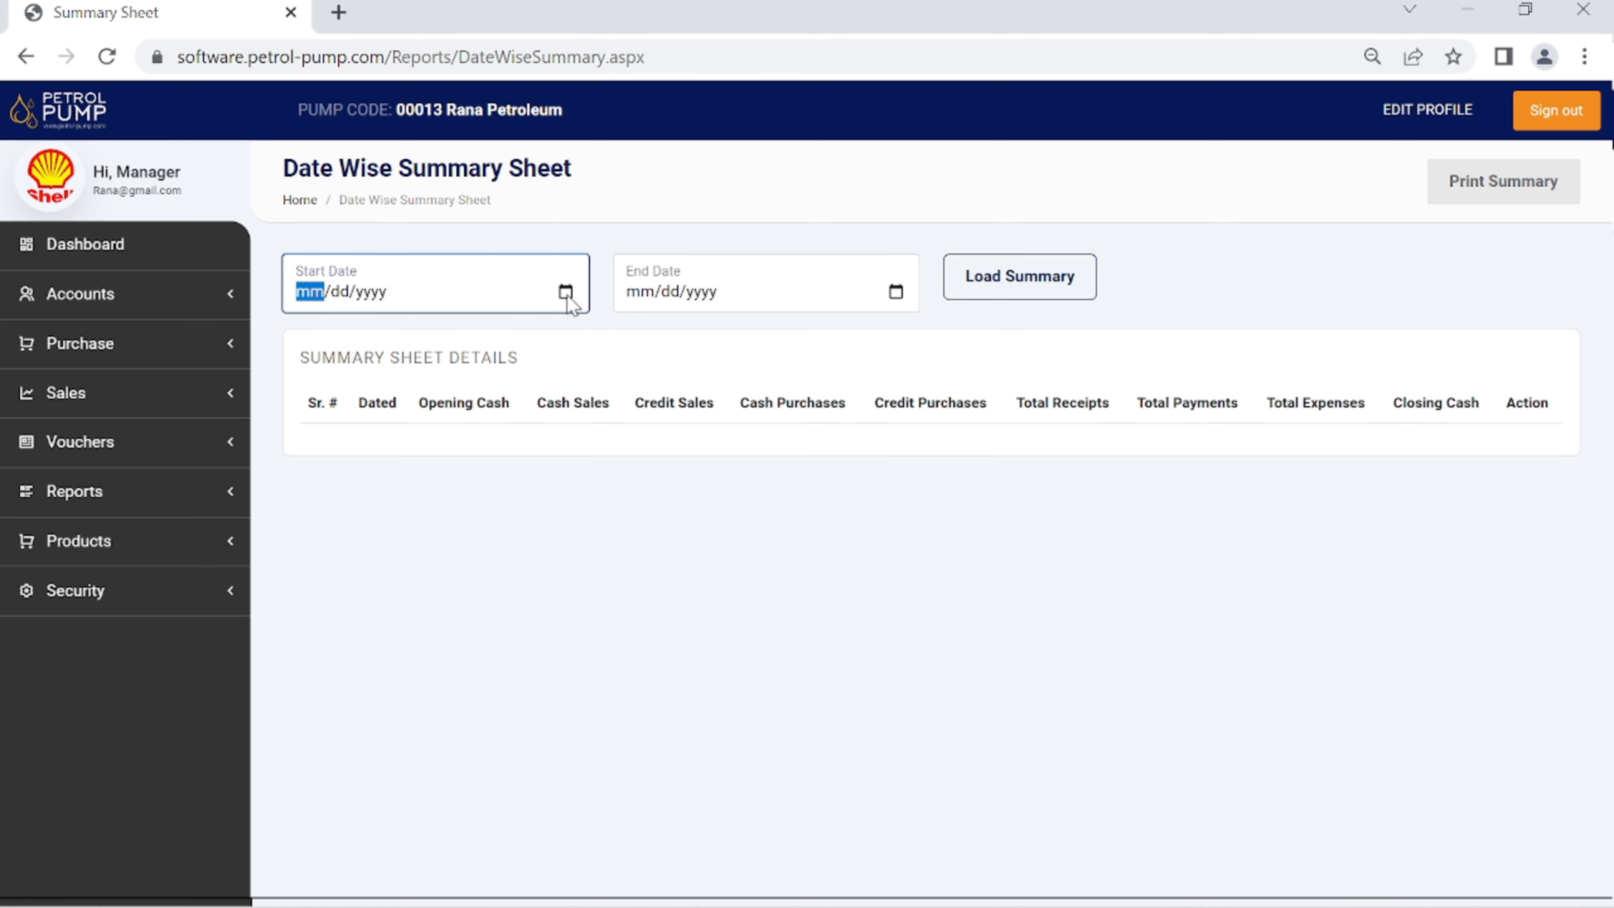
pyautogui.click(454, 406)
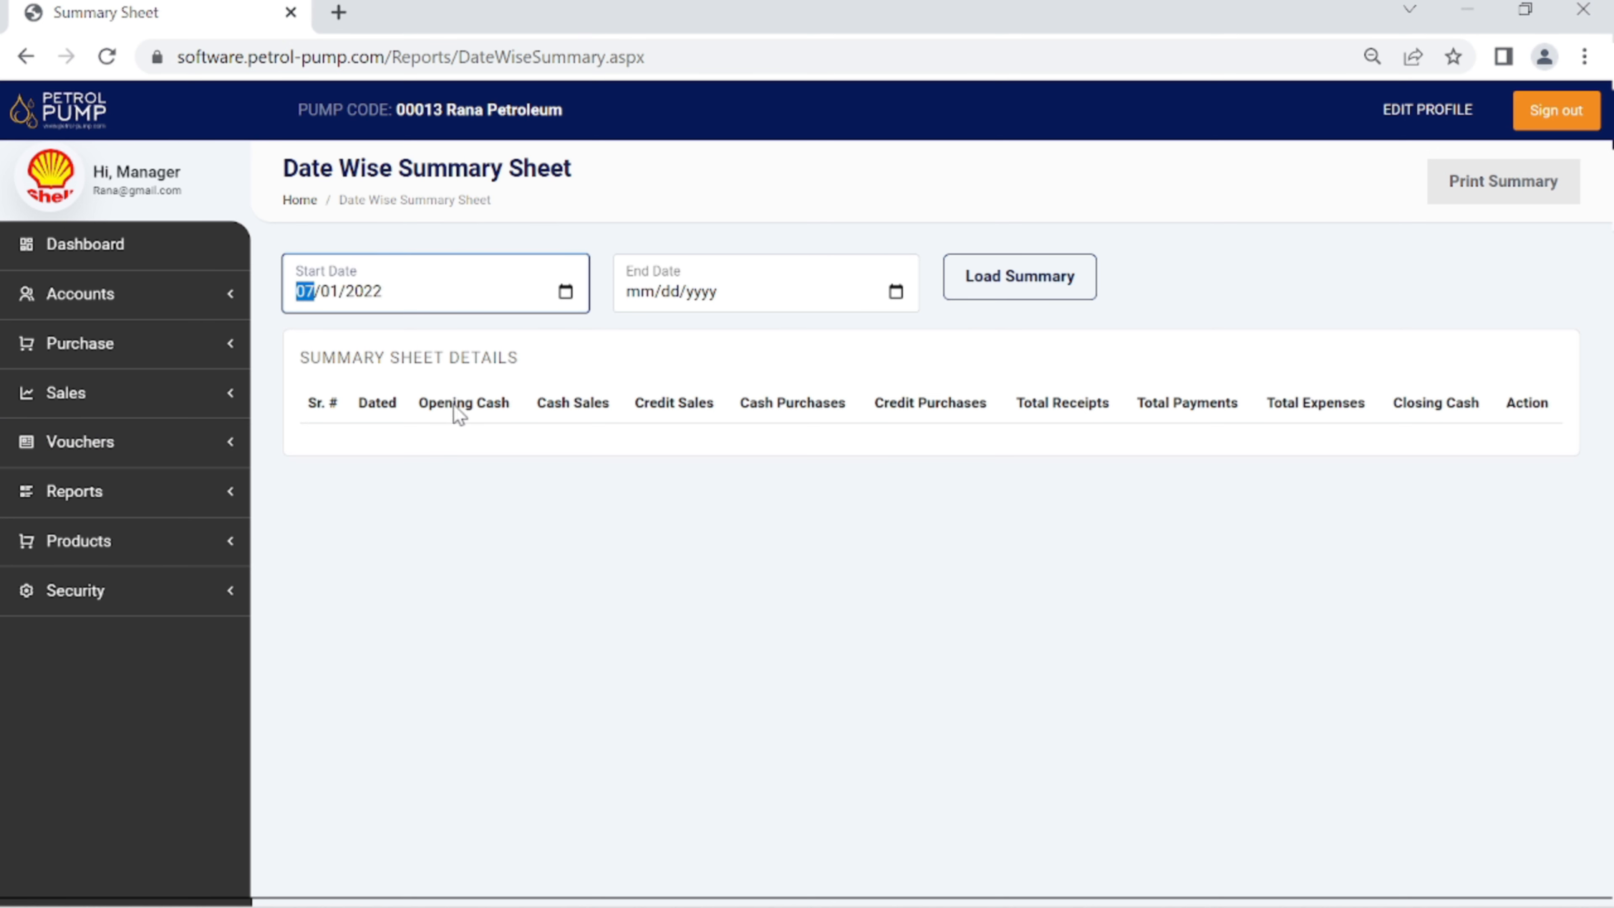
pyautogui.click(898, 297)
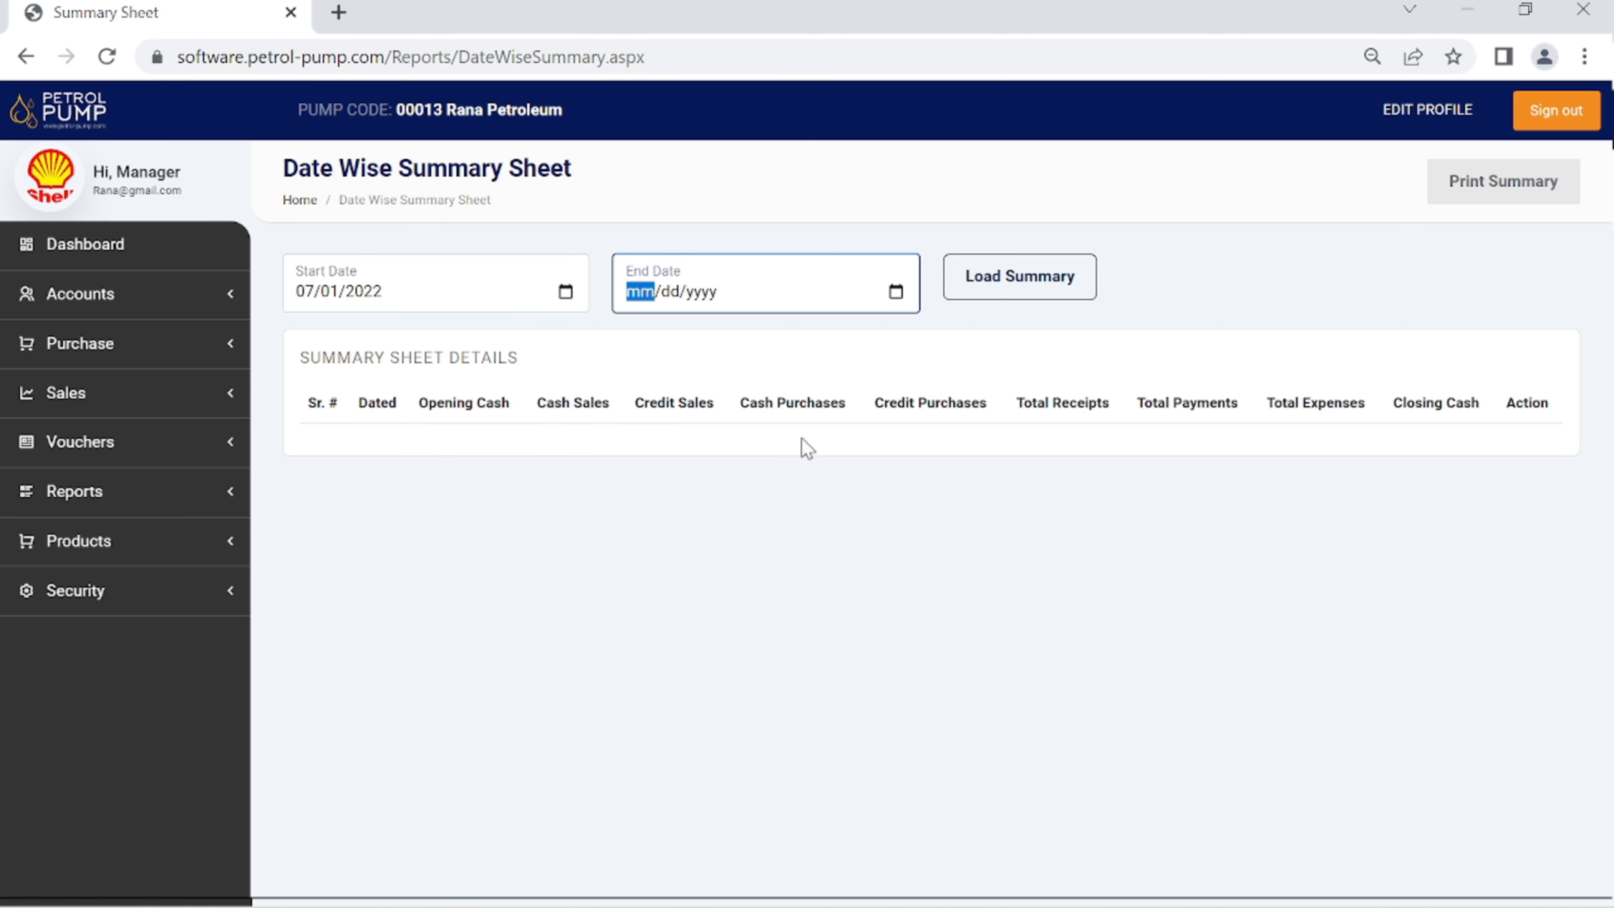
pyautogui.click(692, 445)
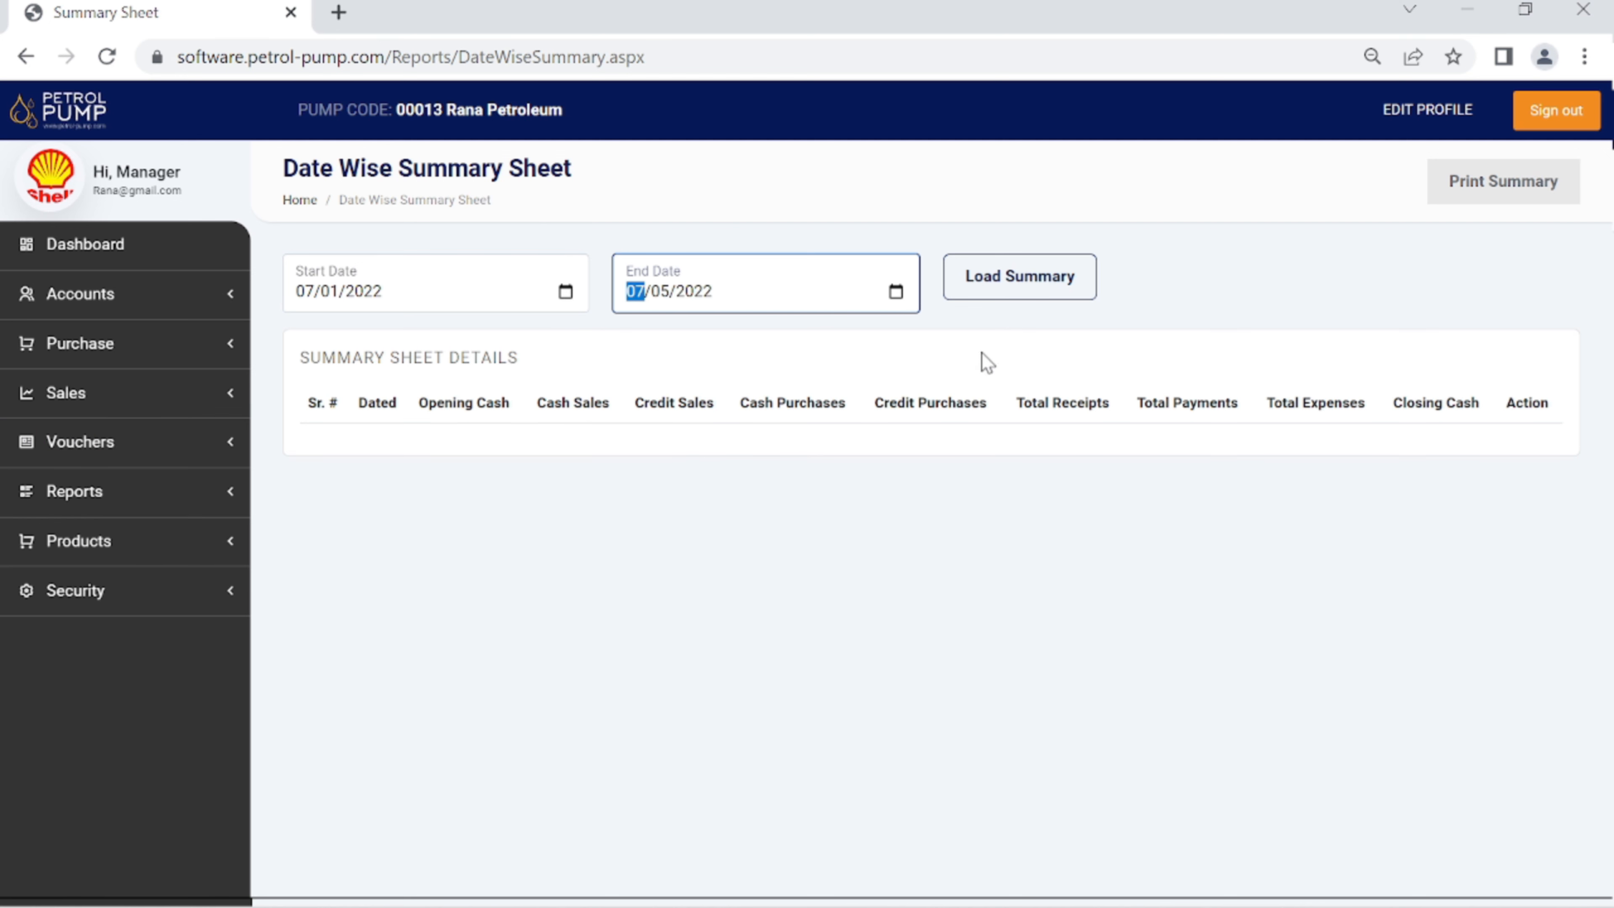
pyautogui.click(994, 291)
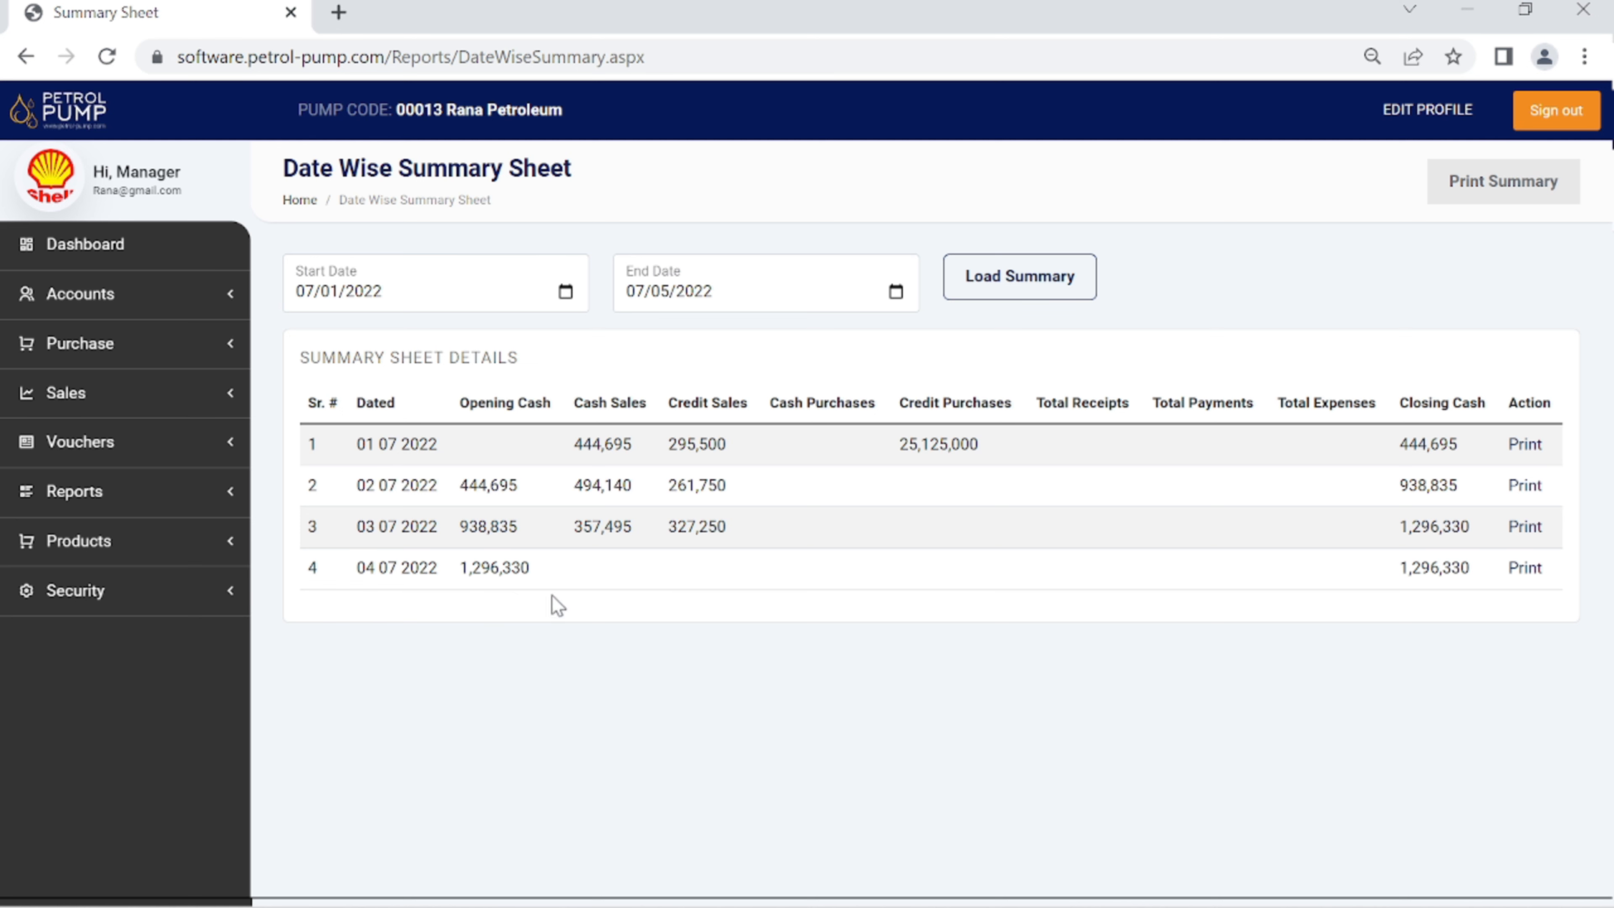
# - Compare the opening cash for 04 07 2022 in the summary with the cash in hand on the dashboard
pyautogui.moveTo(544, 584); pyautogui.dragTo(351, 567)
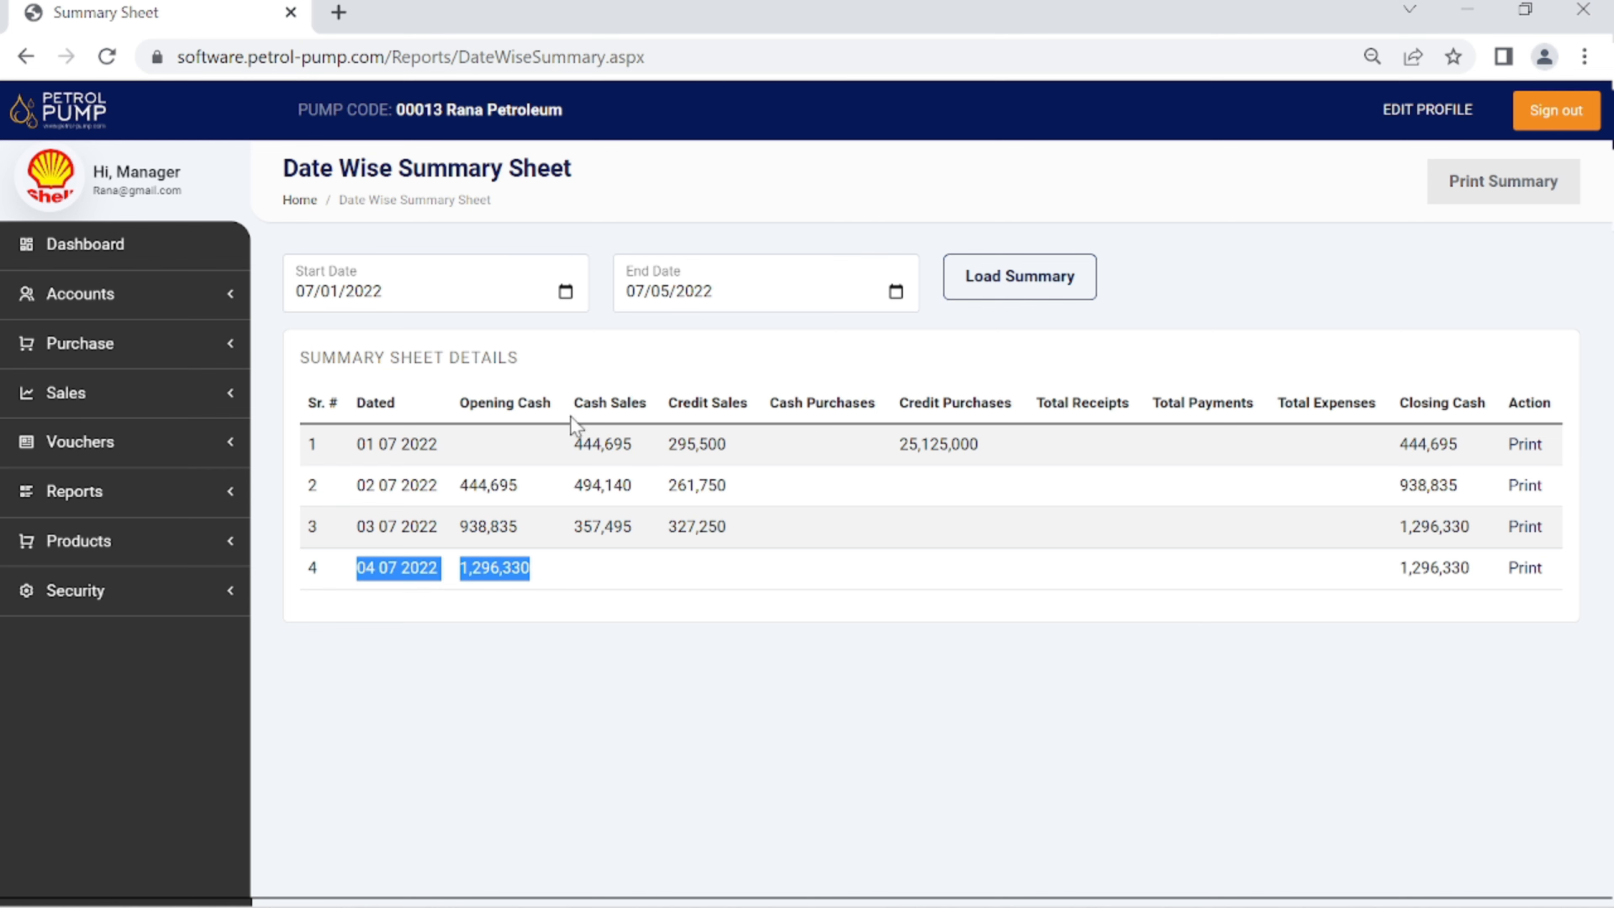
pyautogui.click(108, 260)
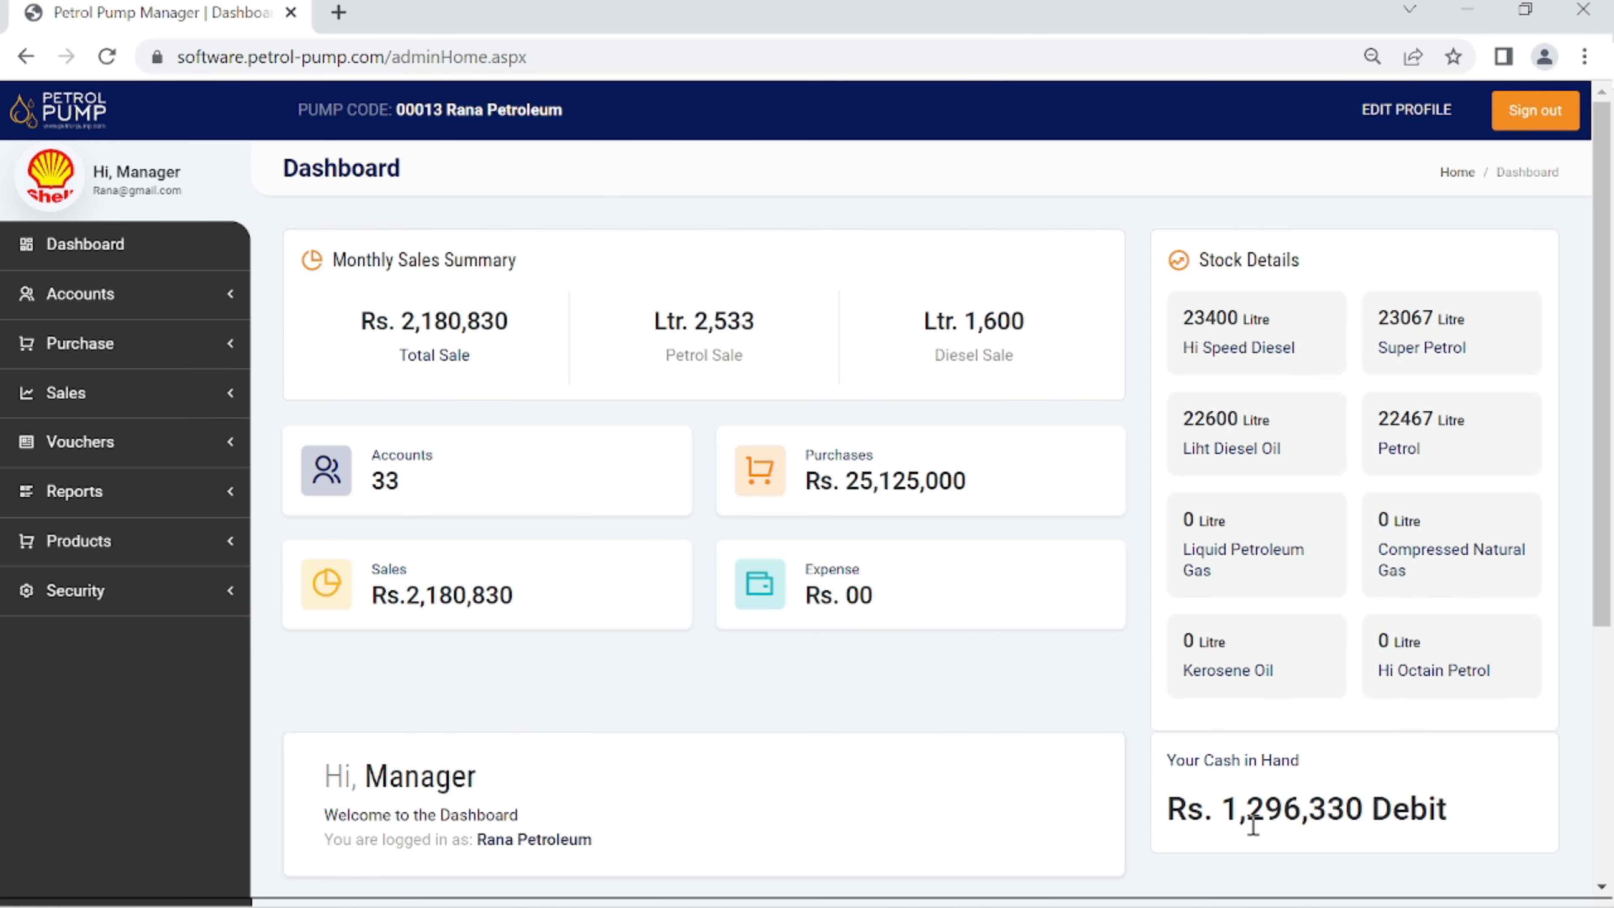
pyautogui.moveTo(1224, 809); pyautogui.dragTo(1309, 838)
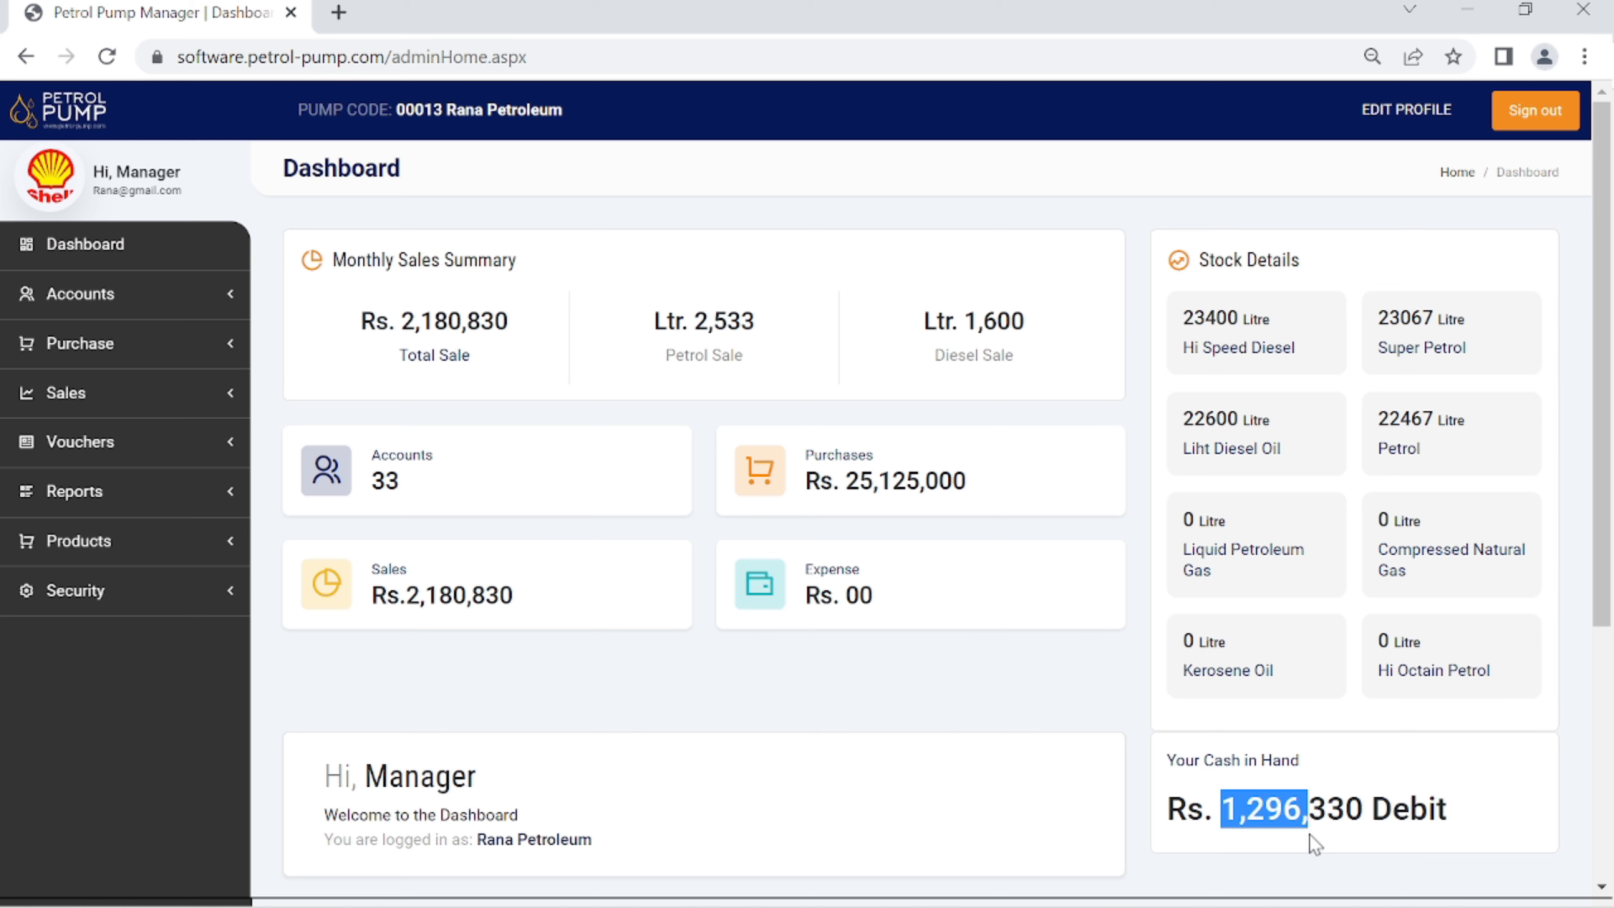
pyautogui.click(1354, 842)
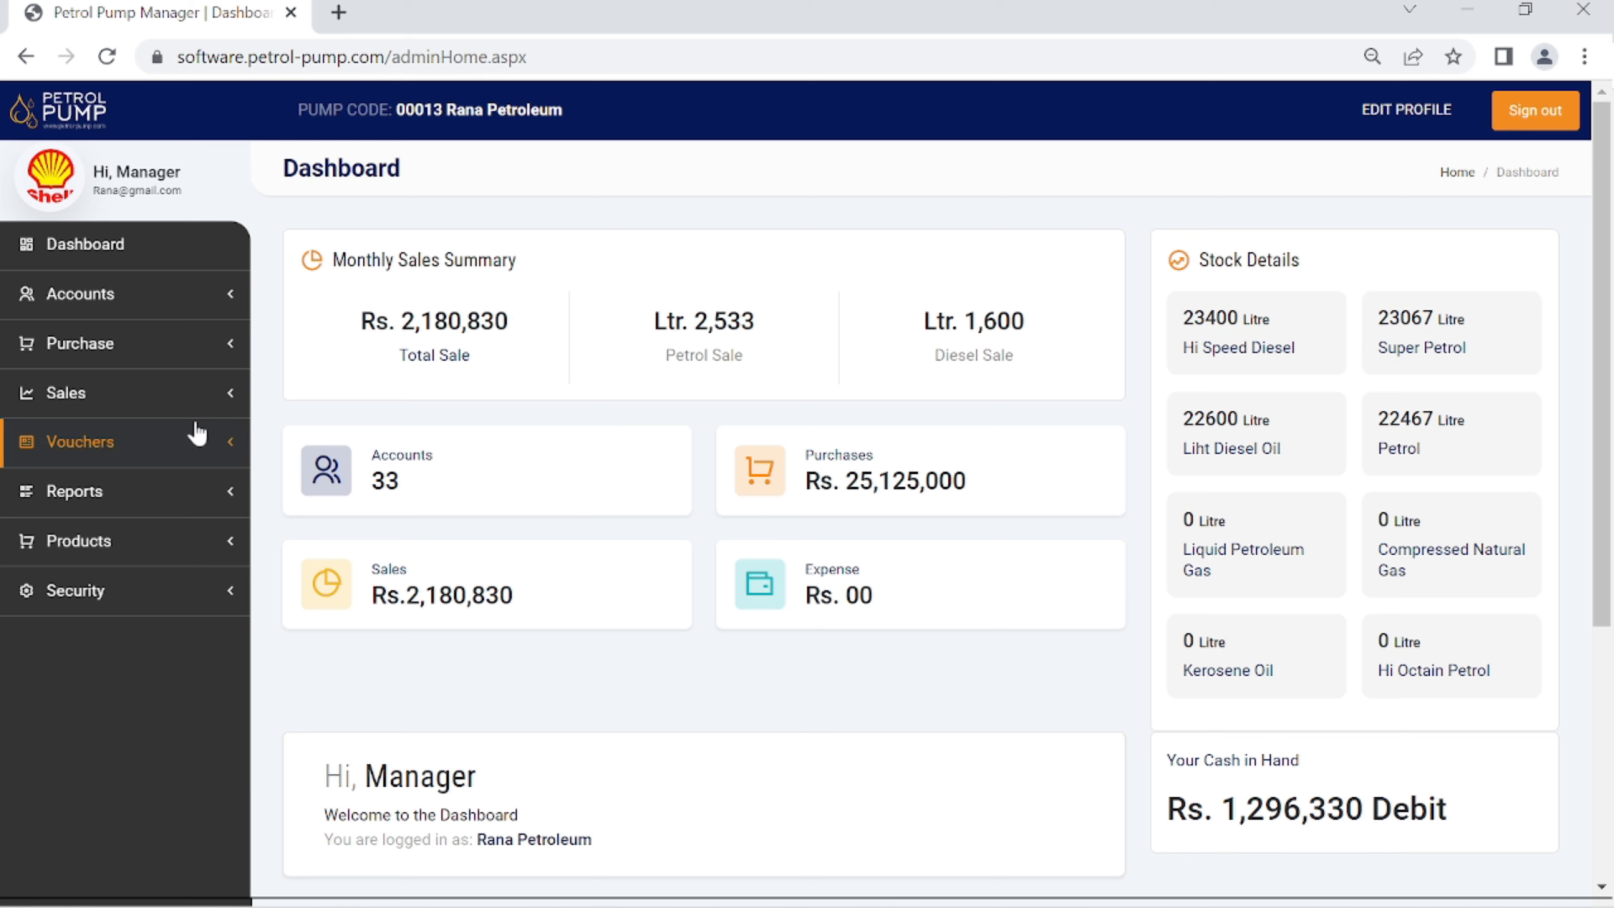
# - Review the customer balances in the Cash Receiveable report and return to the dashboard
pyautogui.click(106, 445)
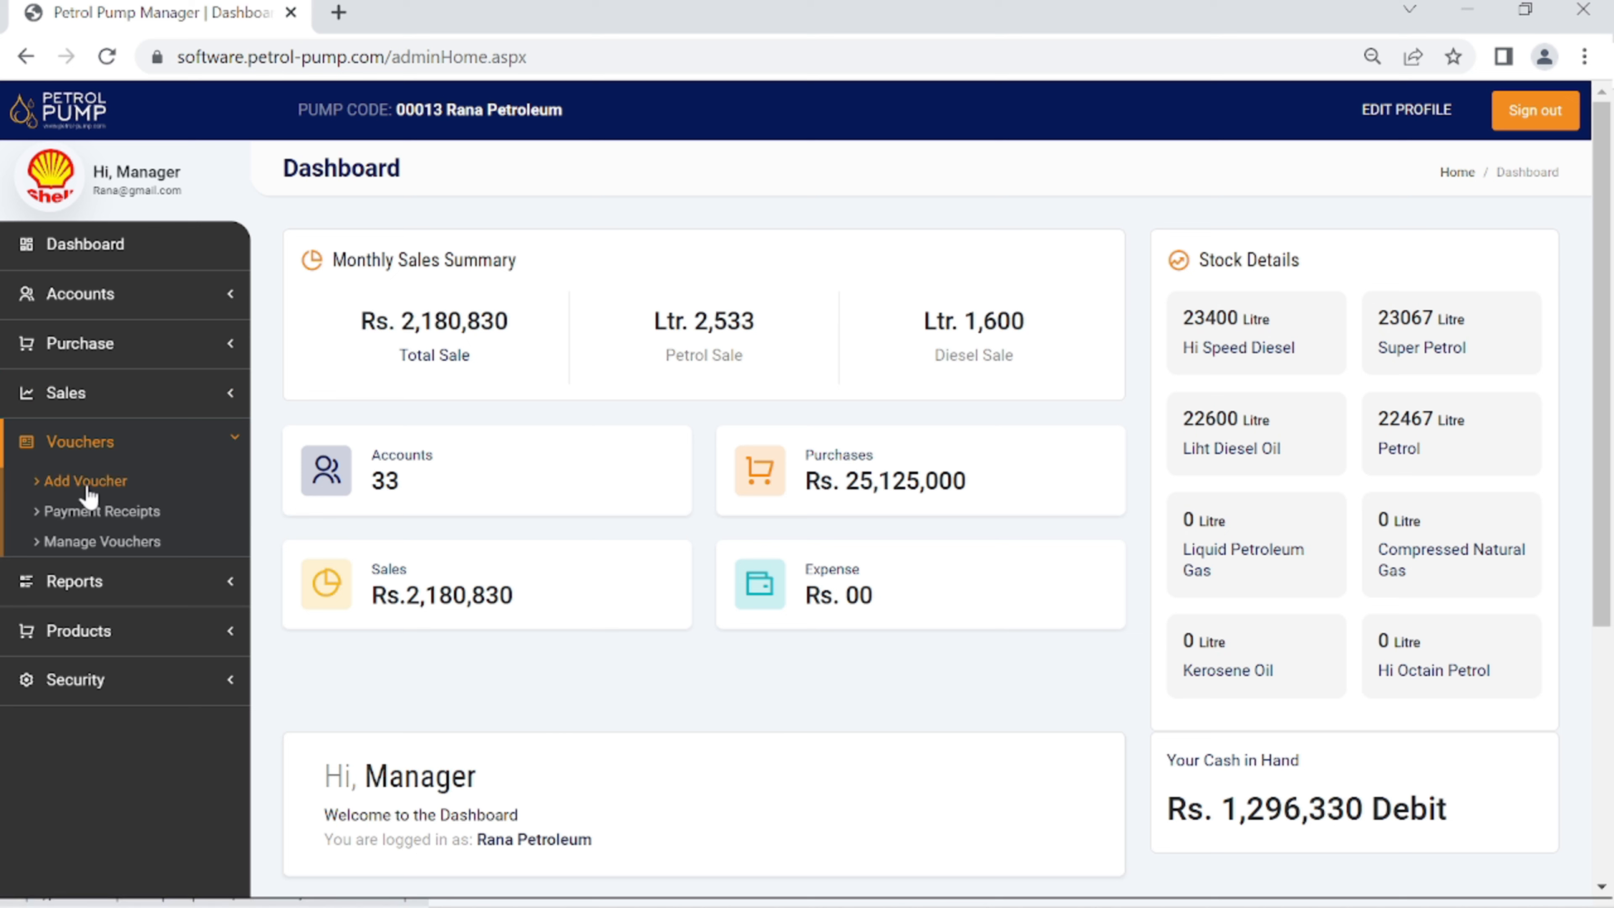
pyautogui.click(82, 589)
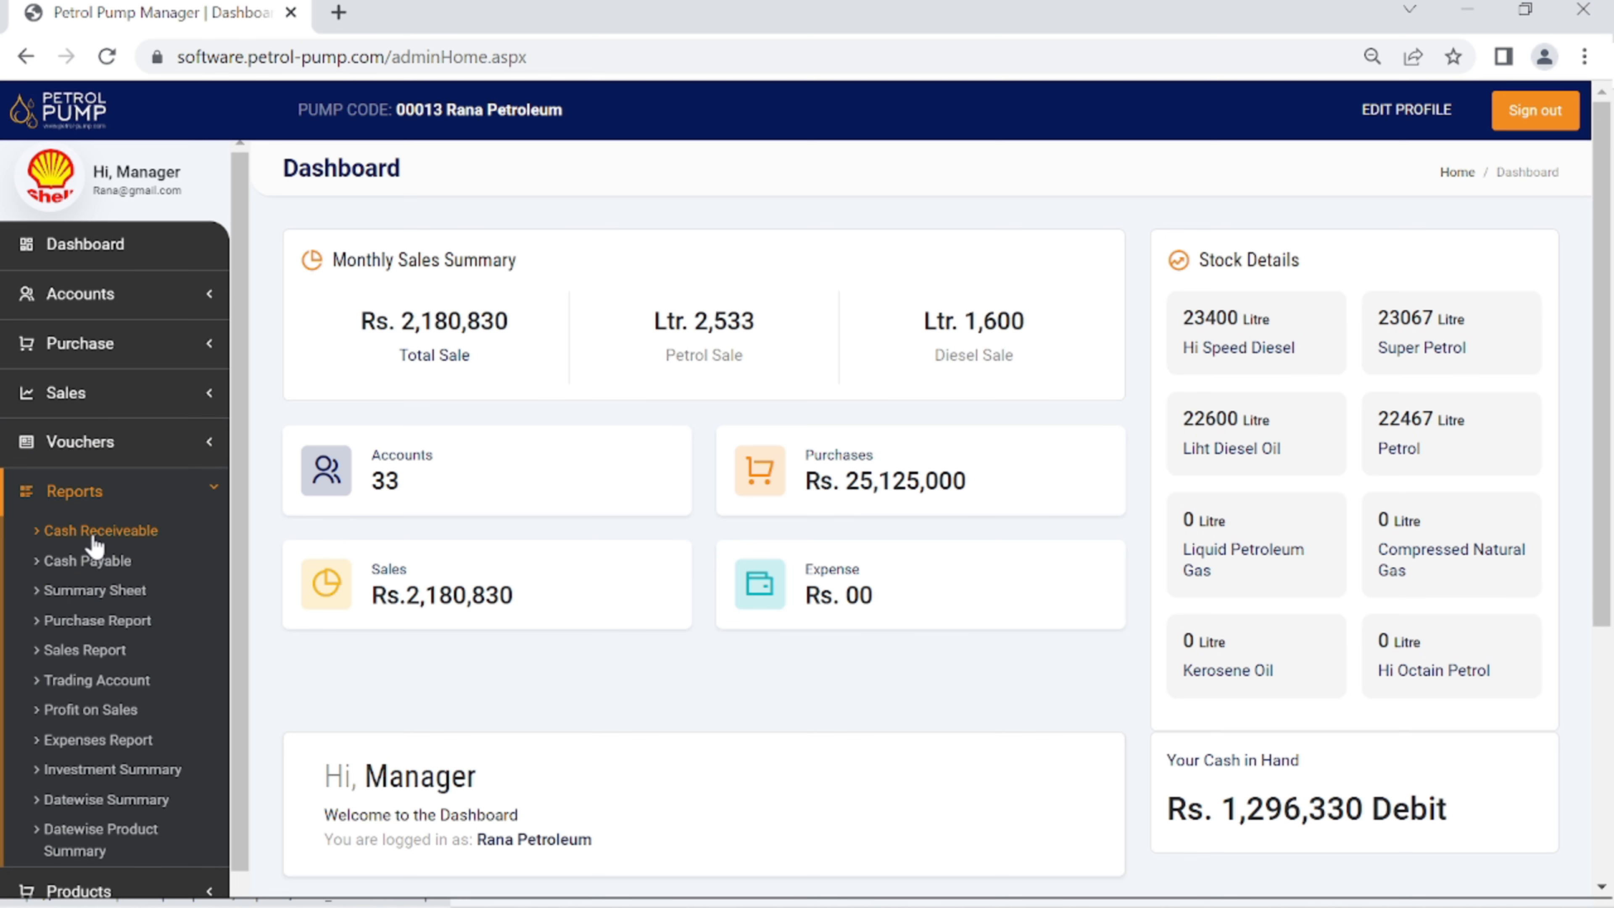
pyautogui.click(94, 534)
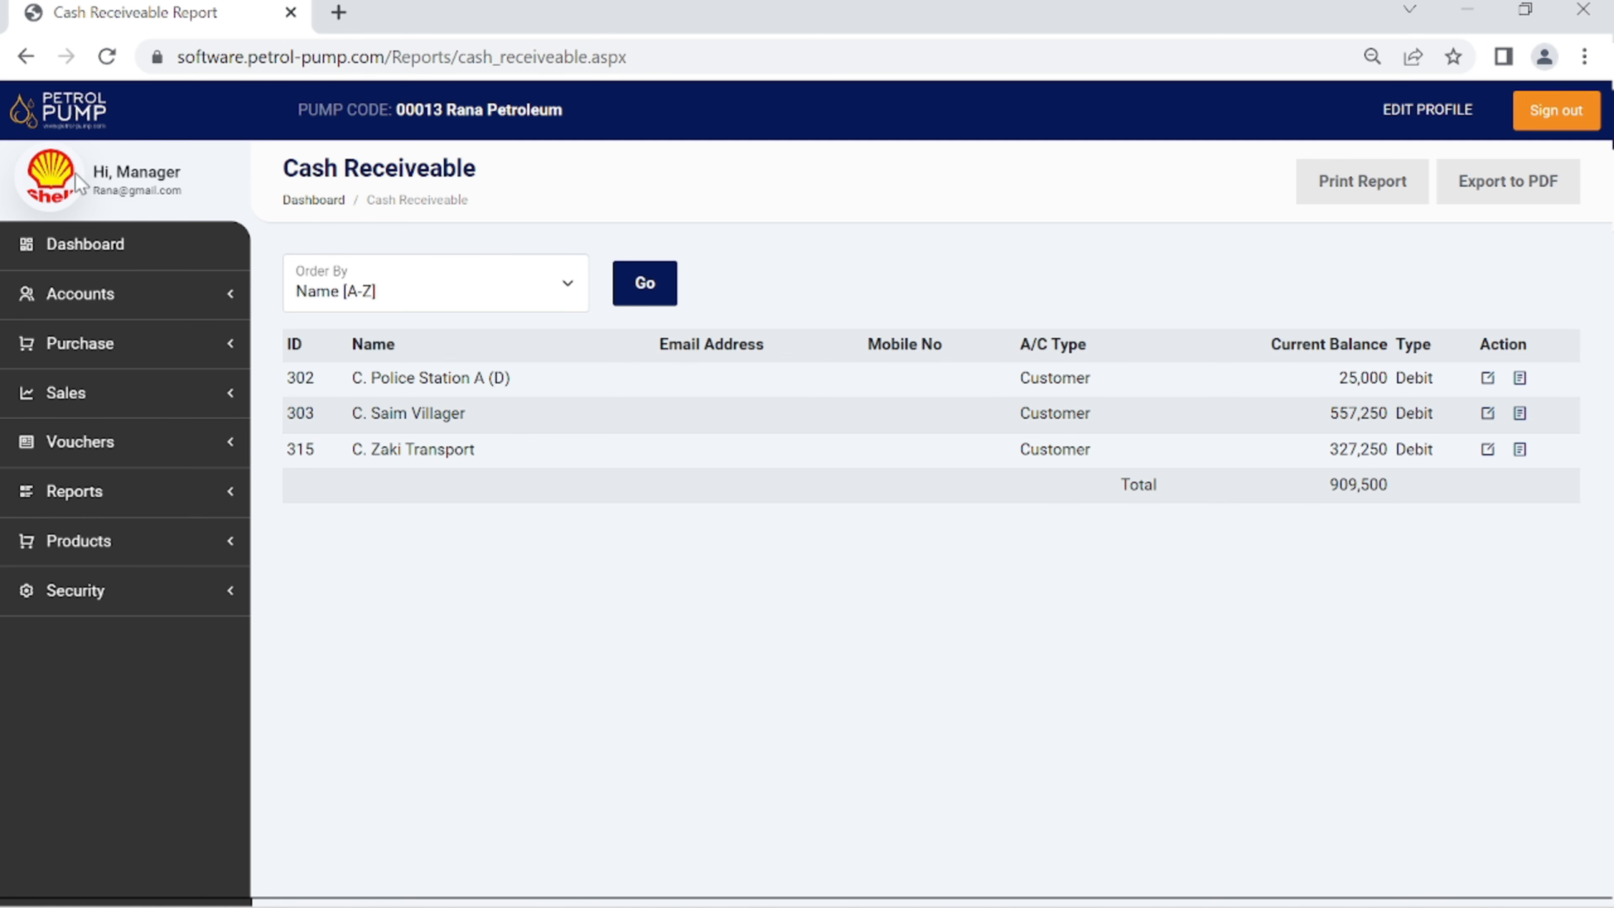
pyautogui.click(92, 251)
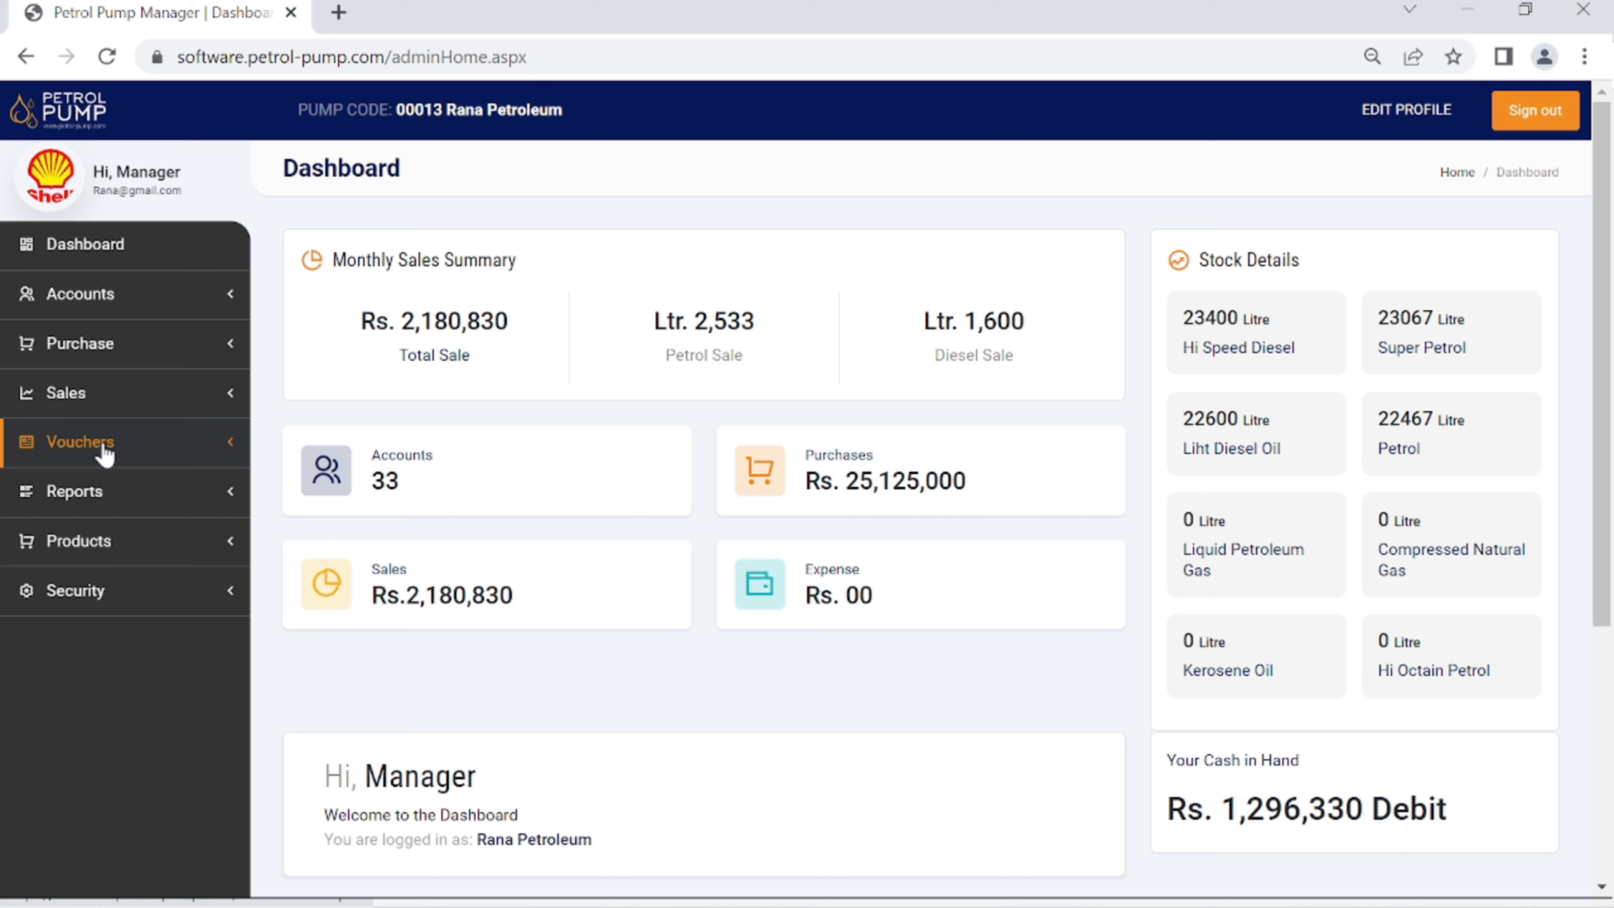
# - View the blank voucher entry form and the list of existing vouchers
pyautogui.click(105, 451)
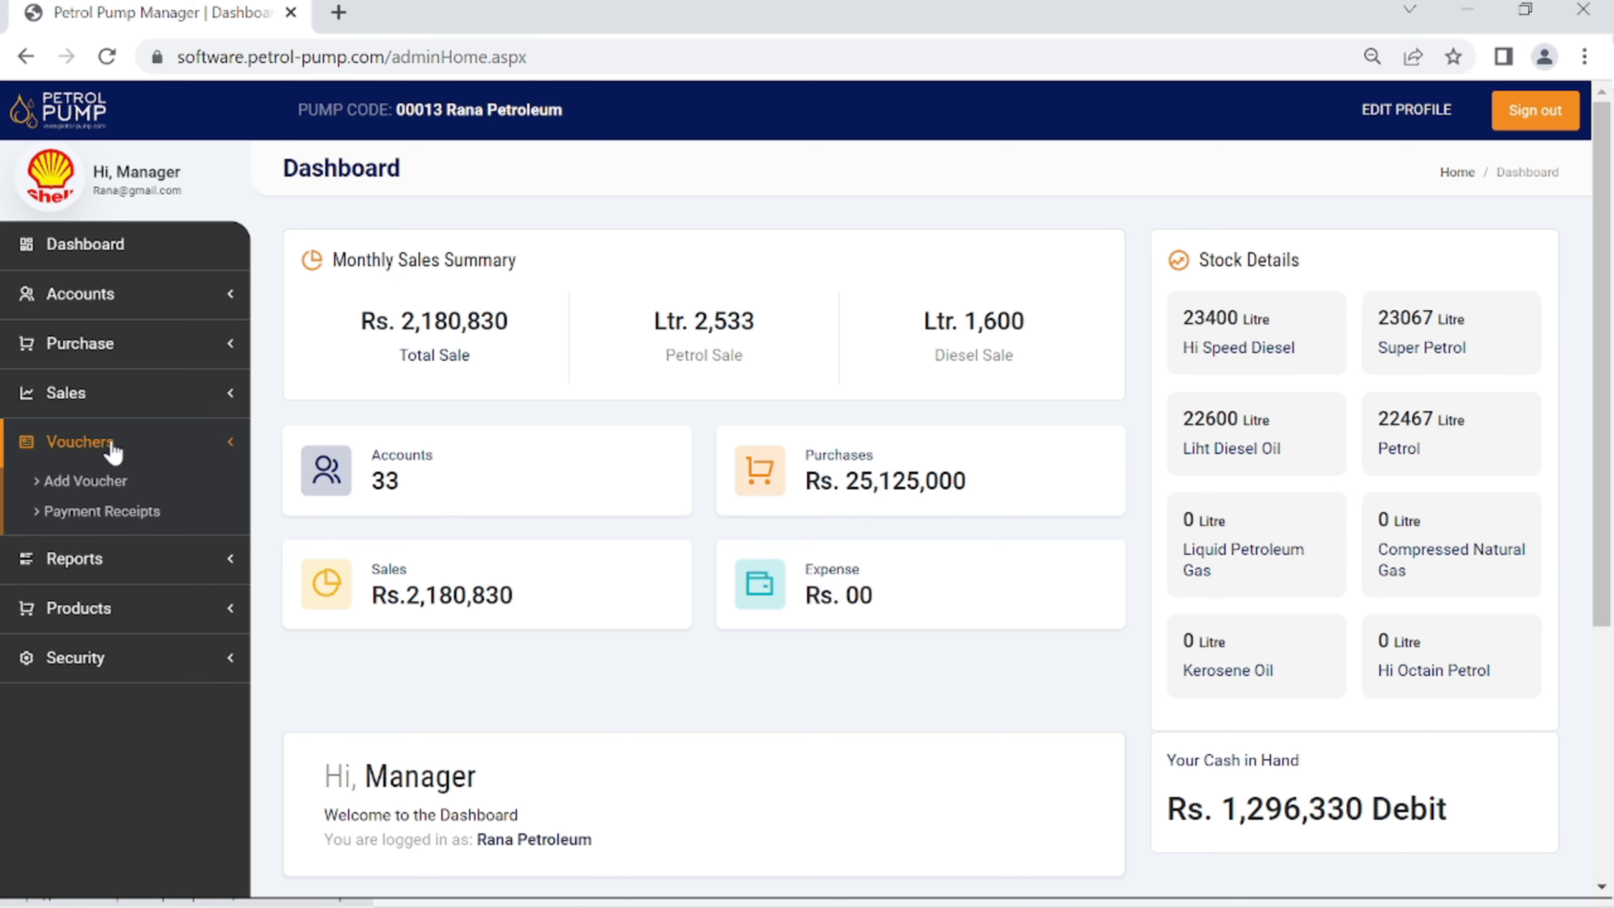
pyautogui.click(73, 489)
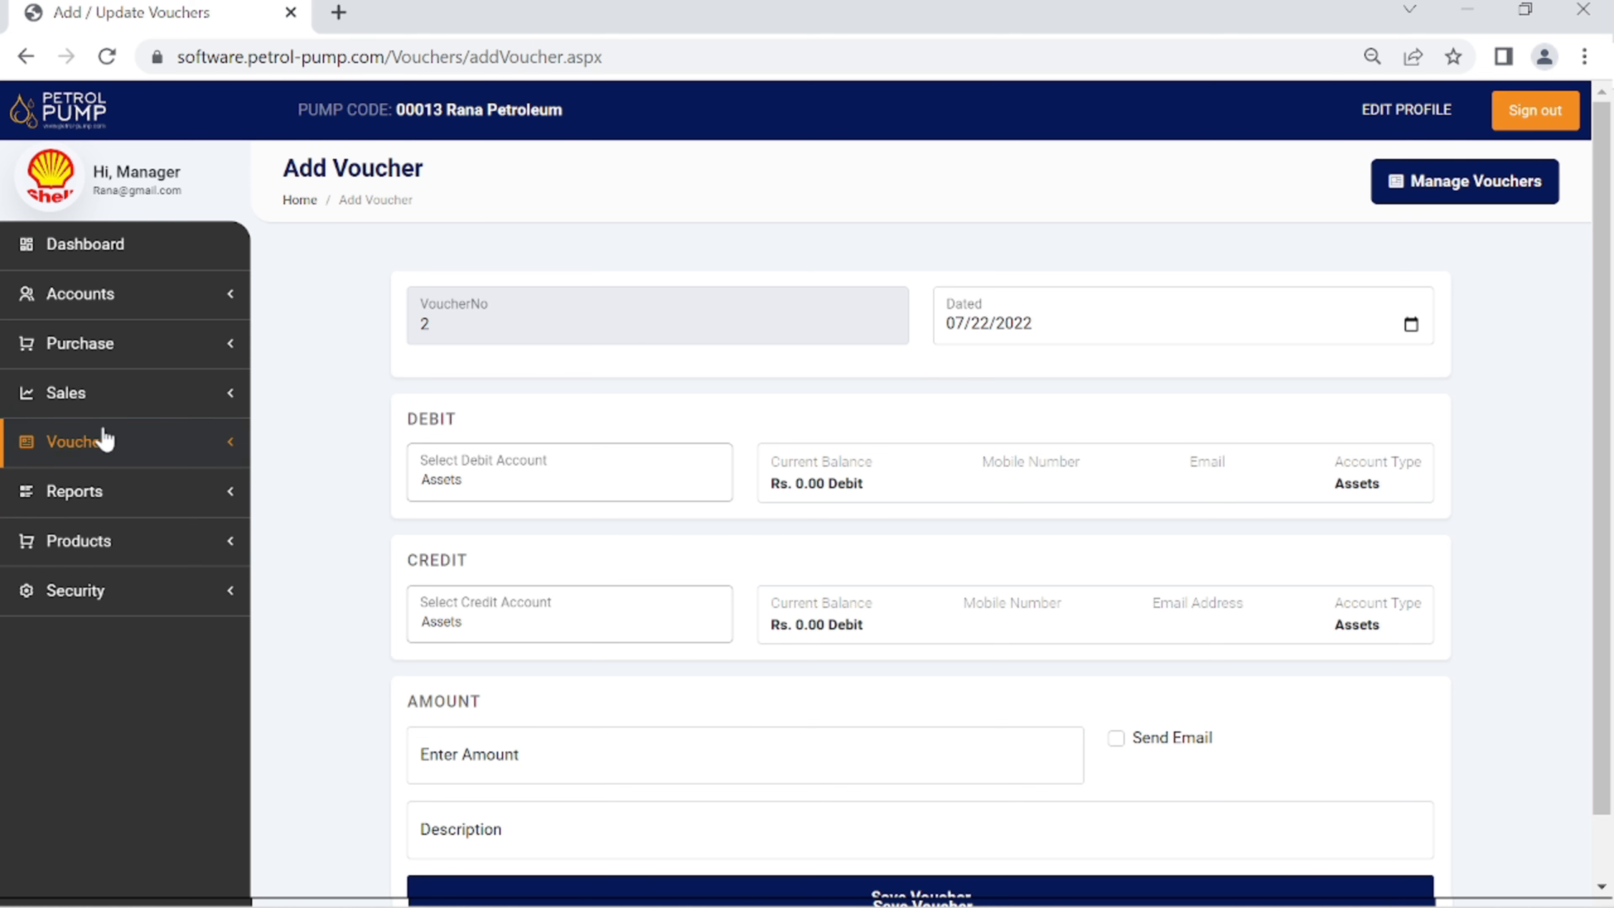
pyautogui.click(118, 459)
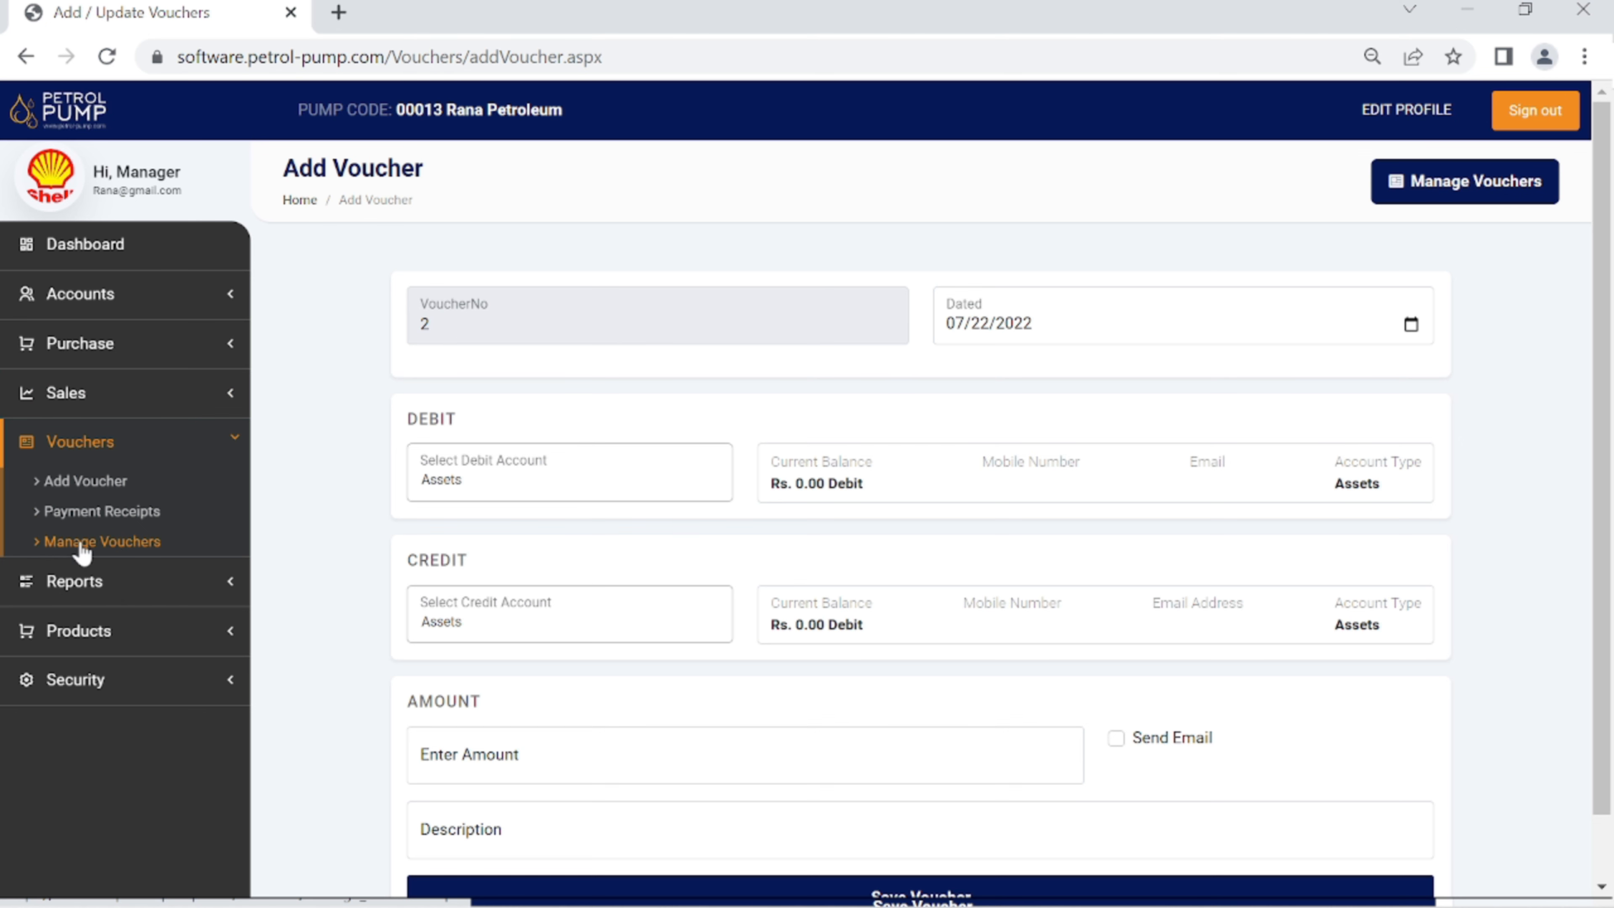
pyautogui.click(100, 543)
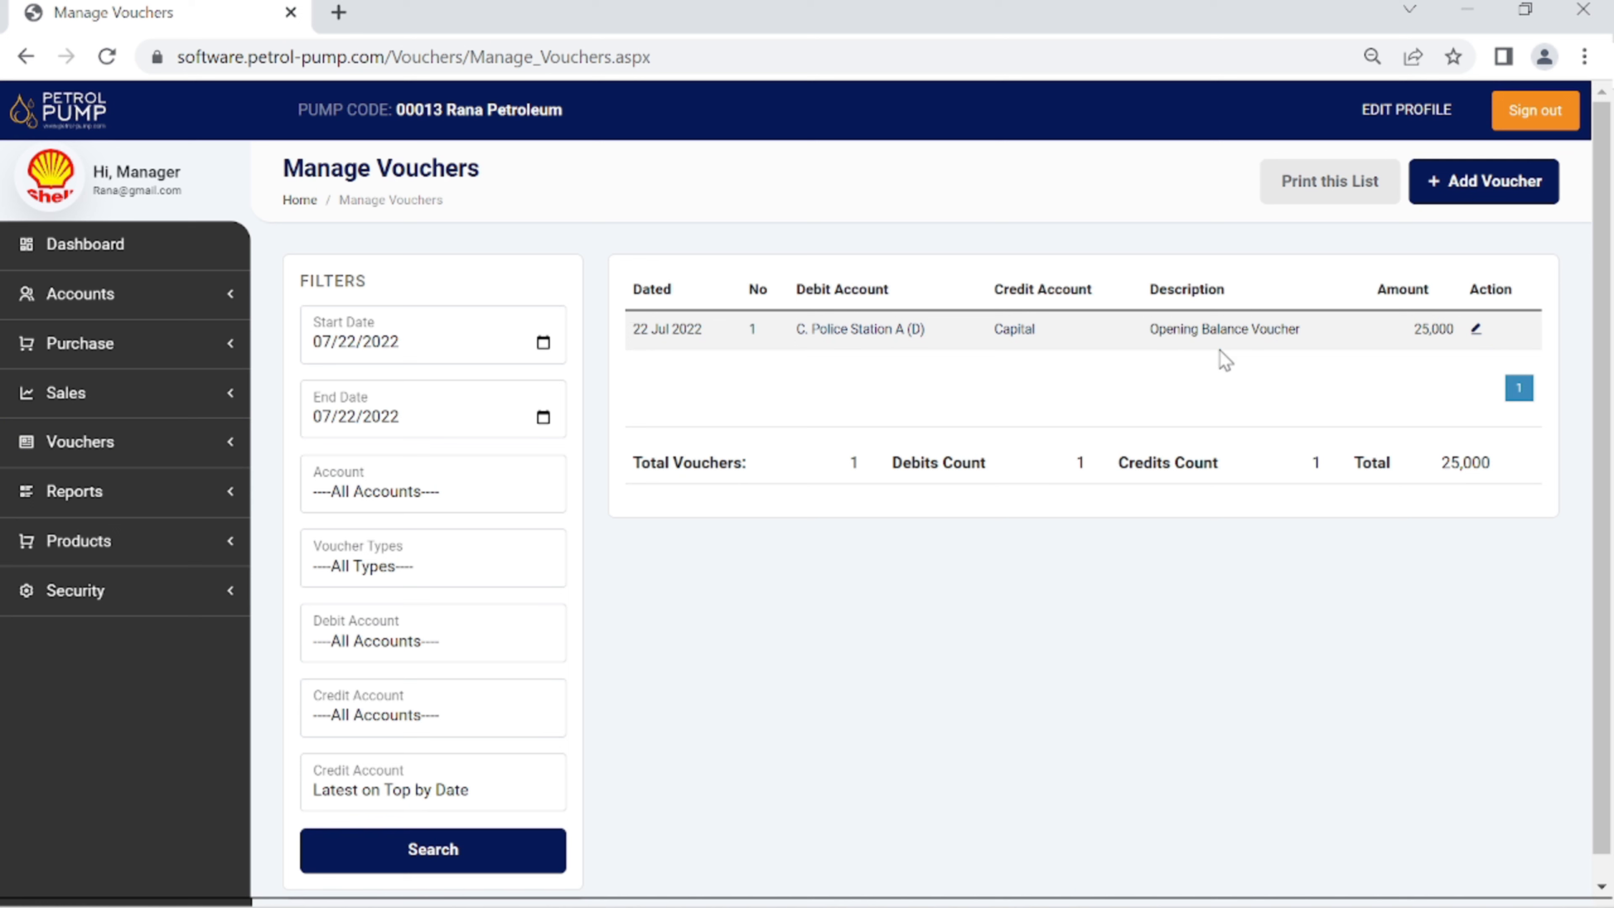
# - Start a new voucher and set its date to 07/02/2022
pyautogui.click(92, 443)
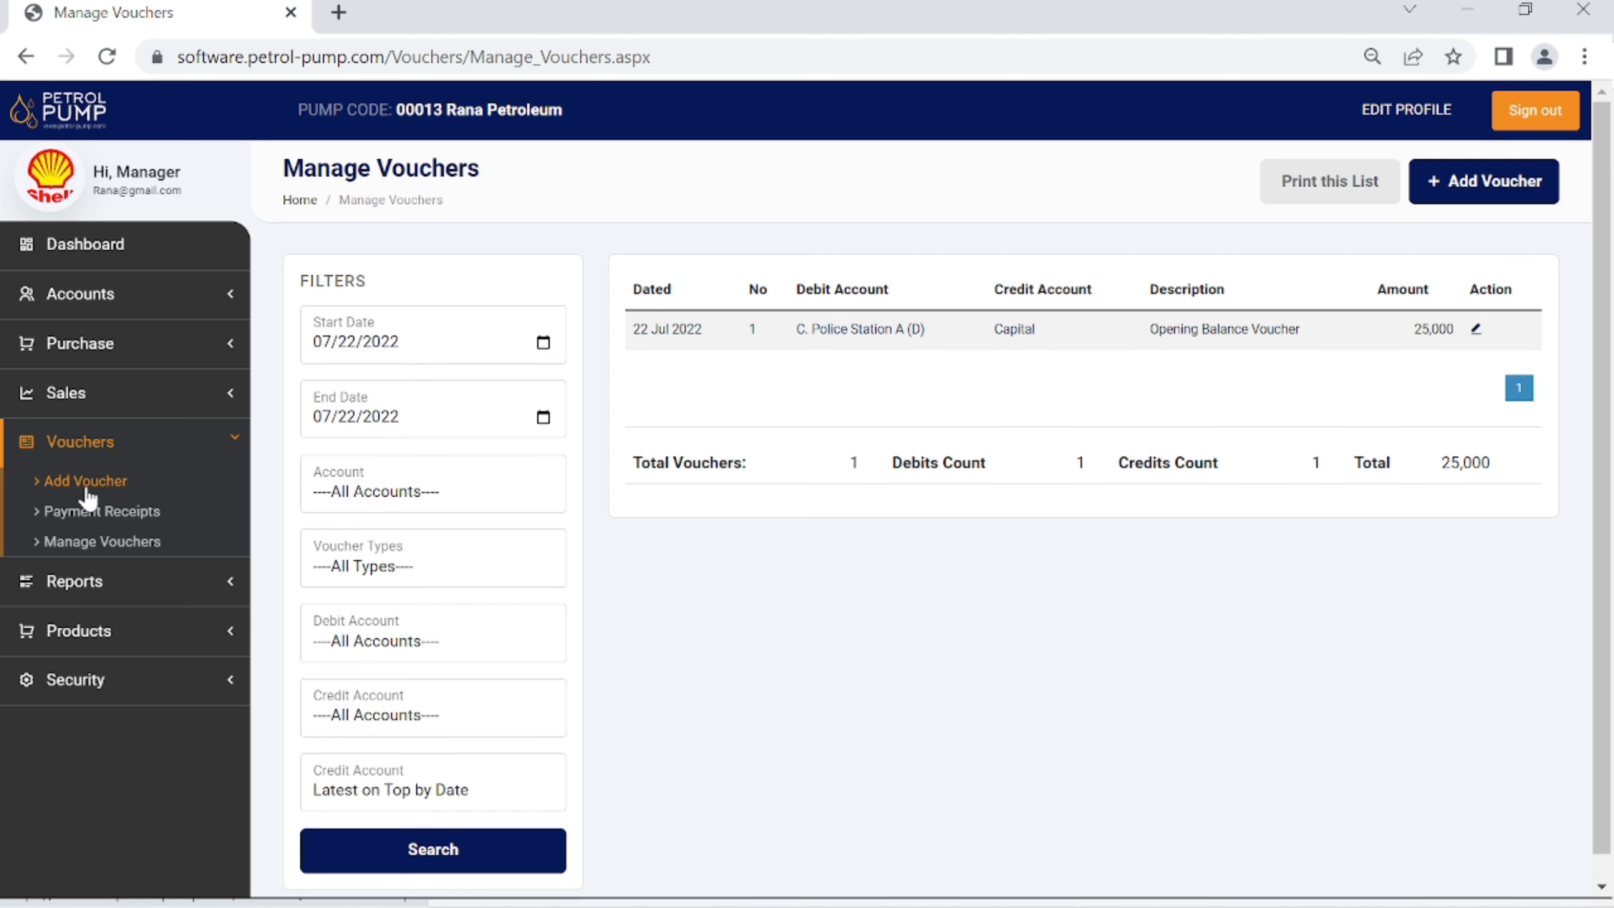
pyautogui.click(75, 487)
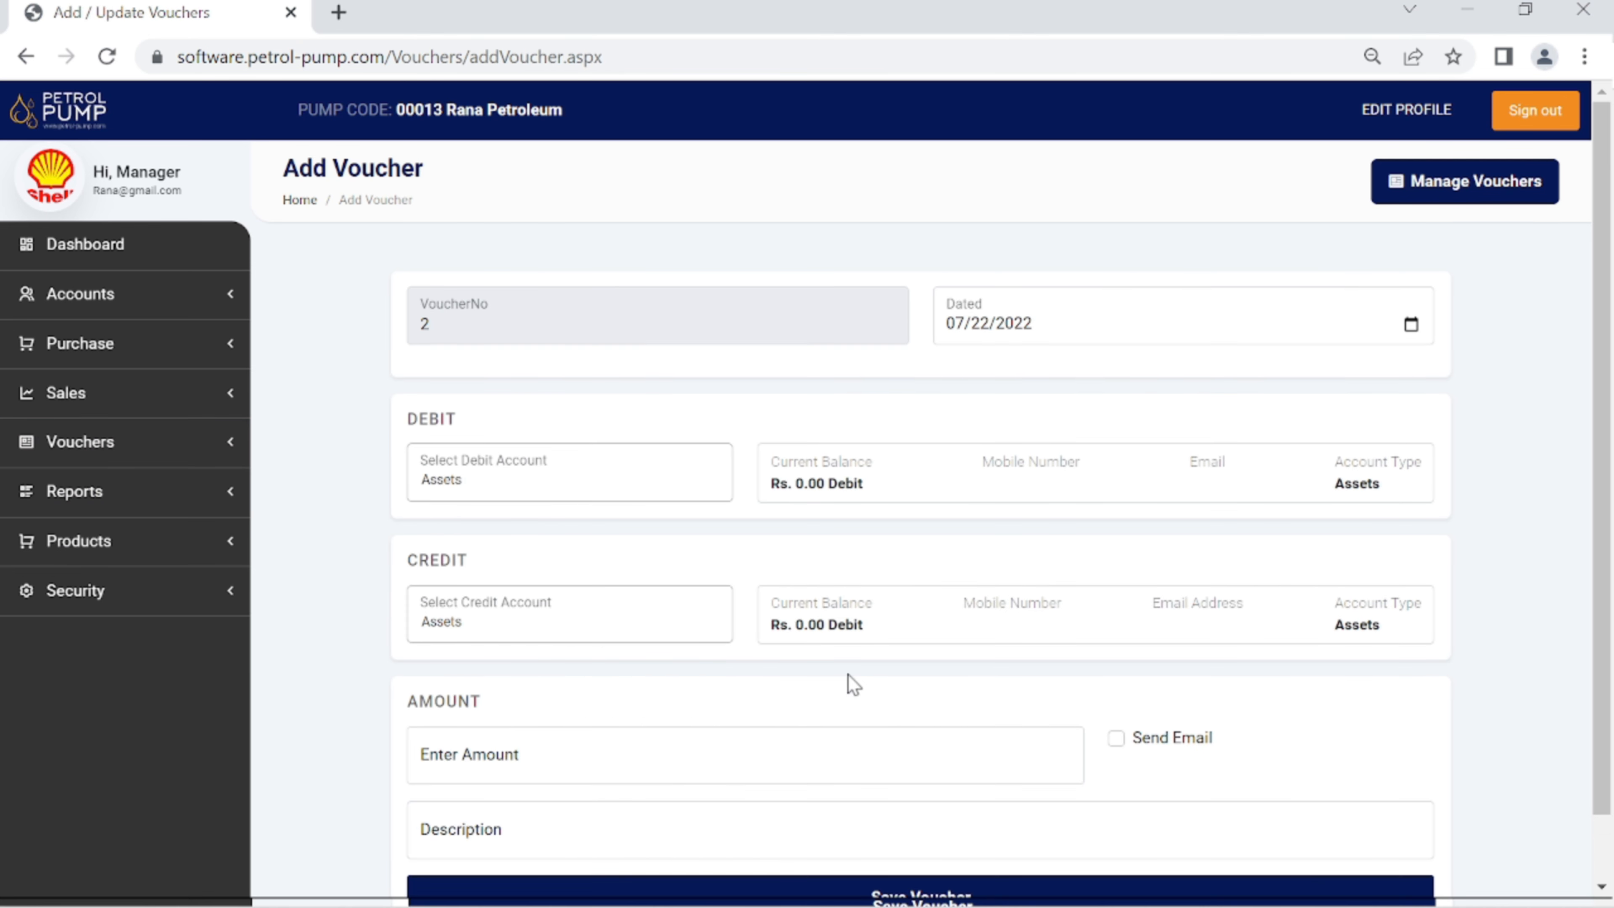
pyautogui.click(1410, 330)
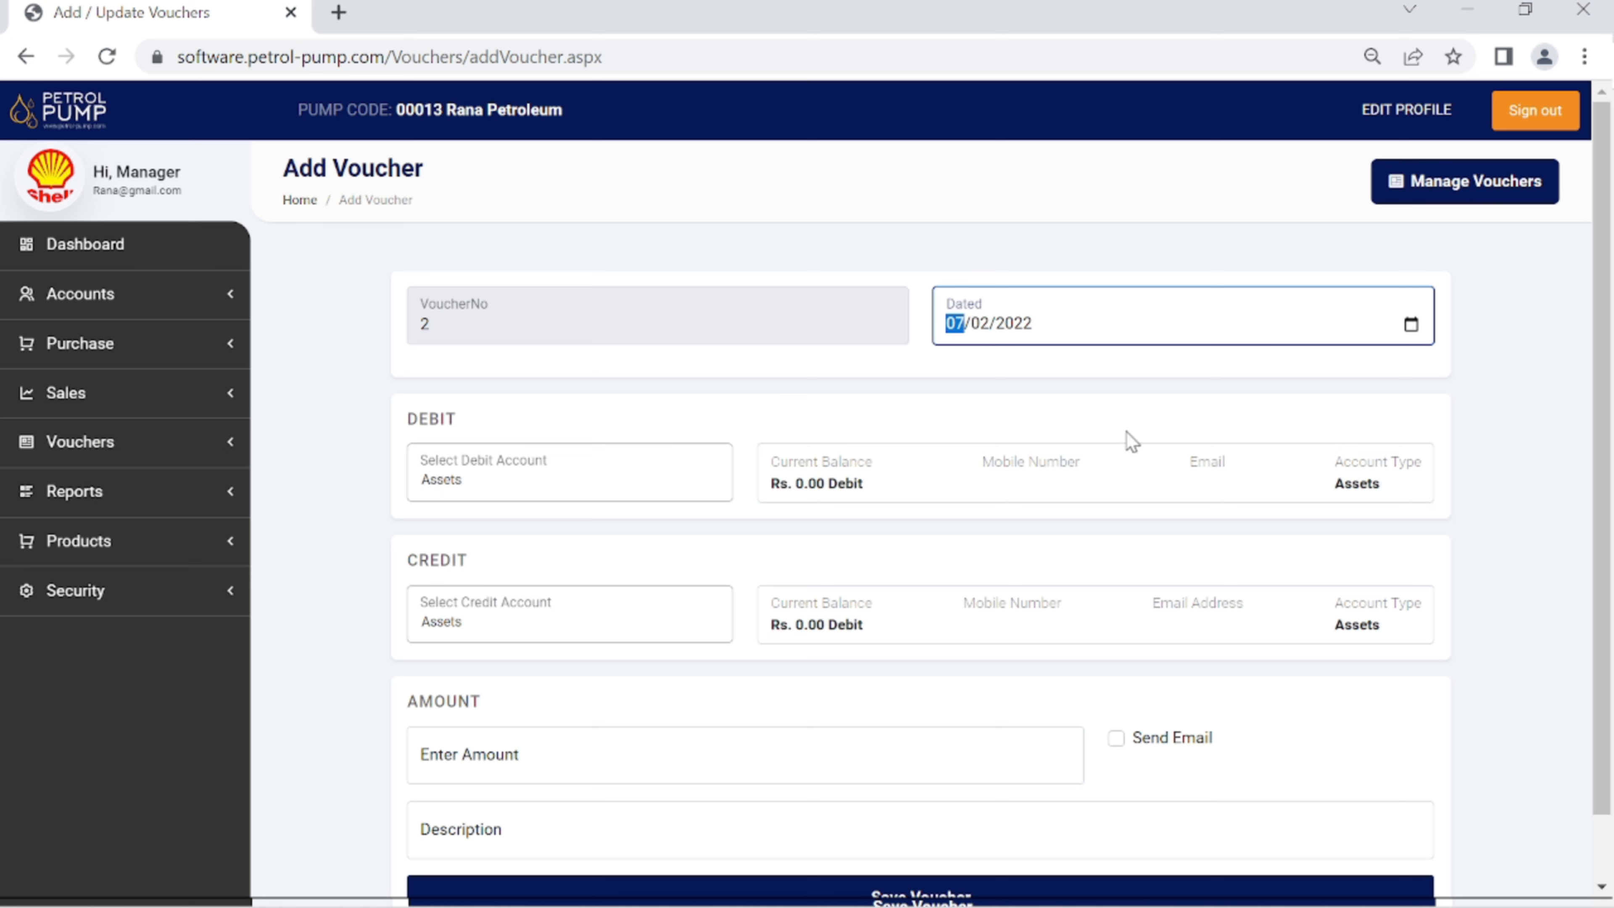
# - Set the voucher's debit account to Cash and its credit account to the villager customer, and check both current balances
pyautogui.click(629, 489)
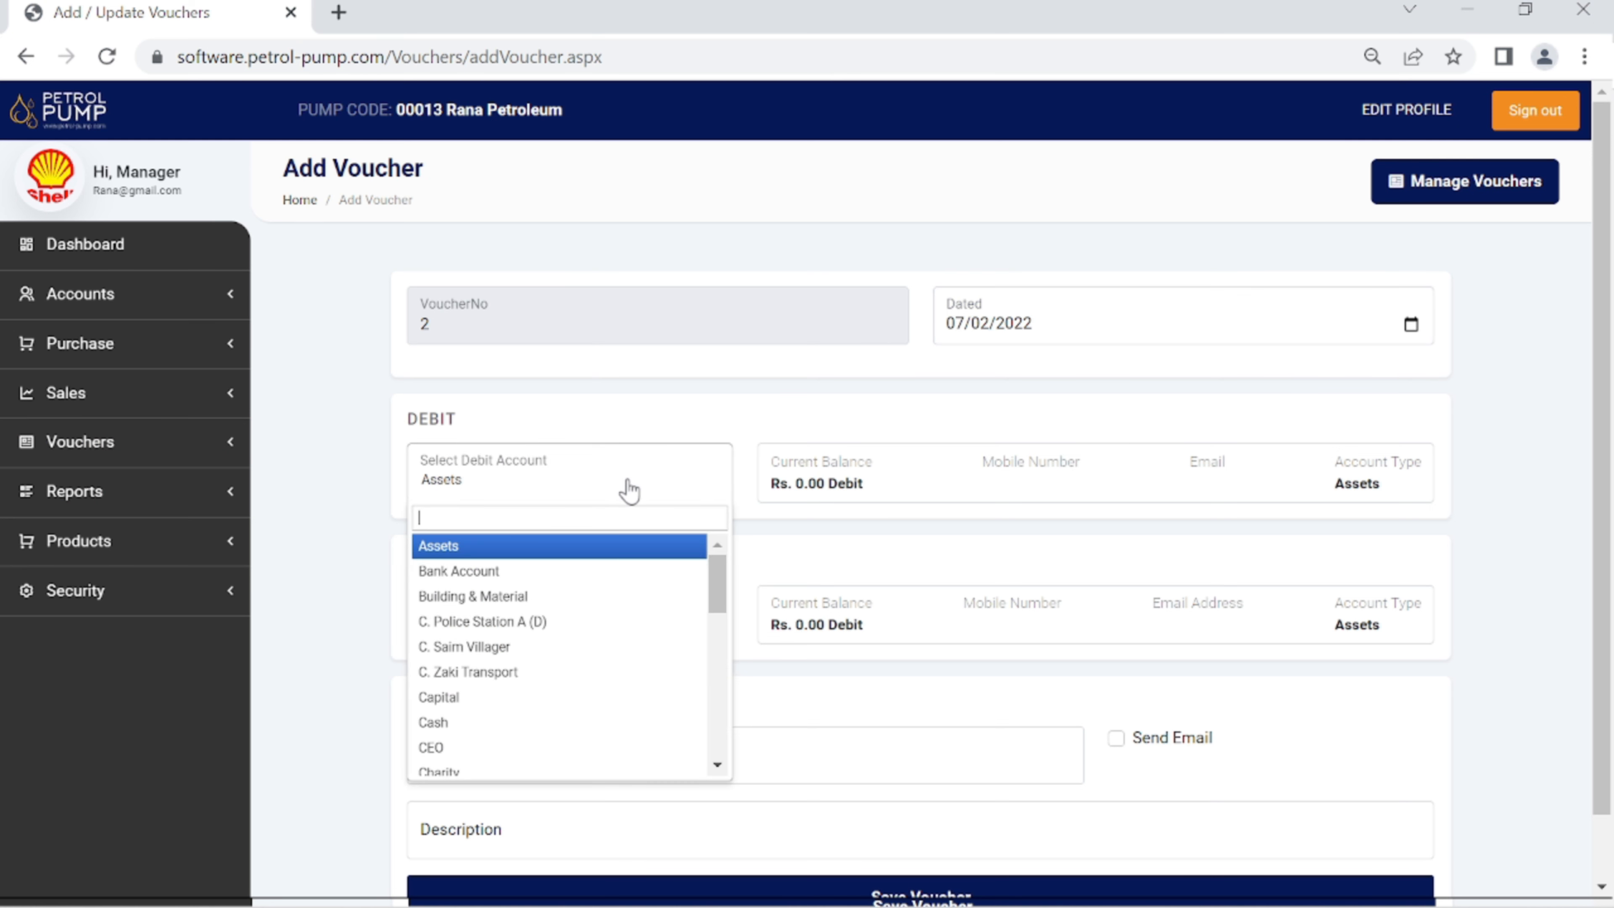
pyautogui.click(484, 723)
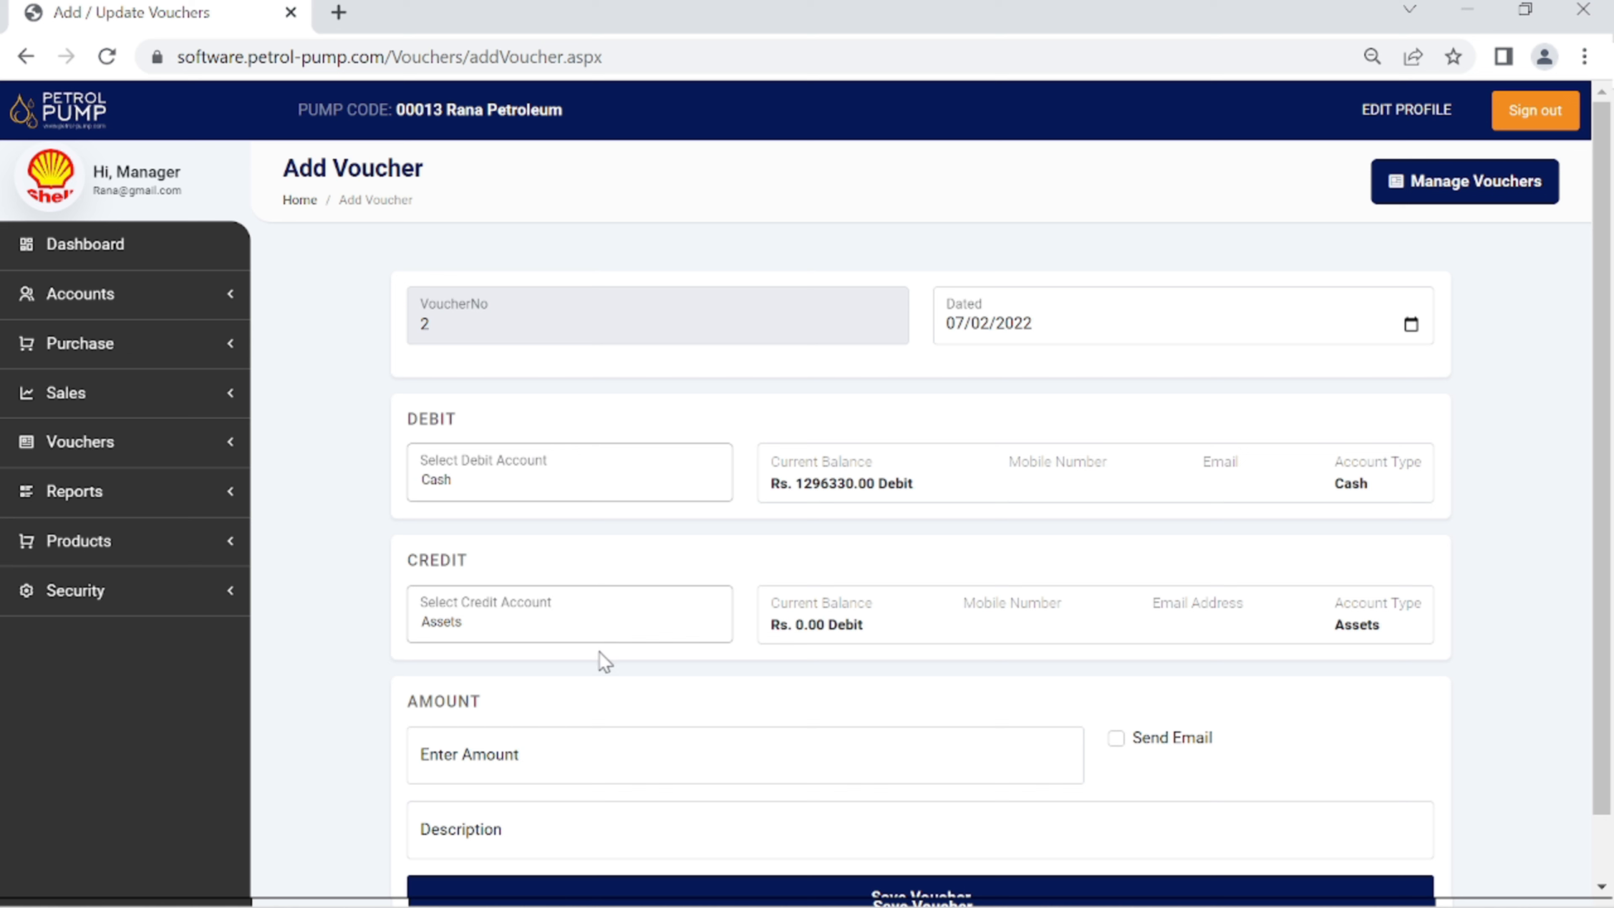
pyautogui.click(651, 634)
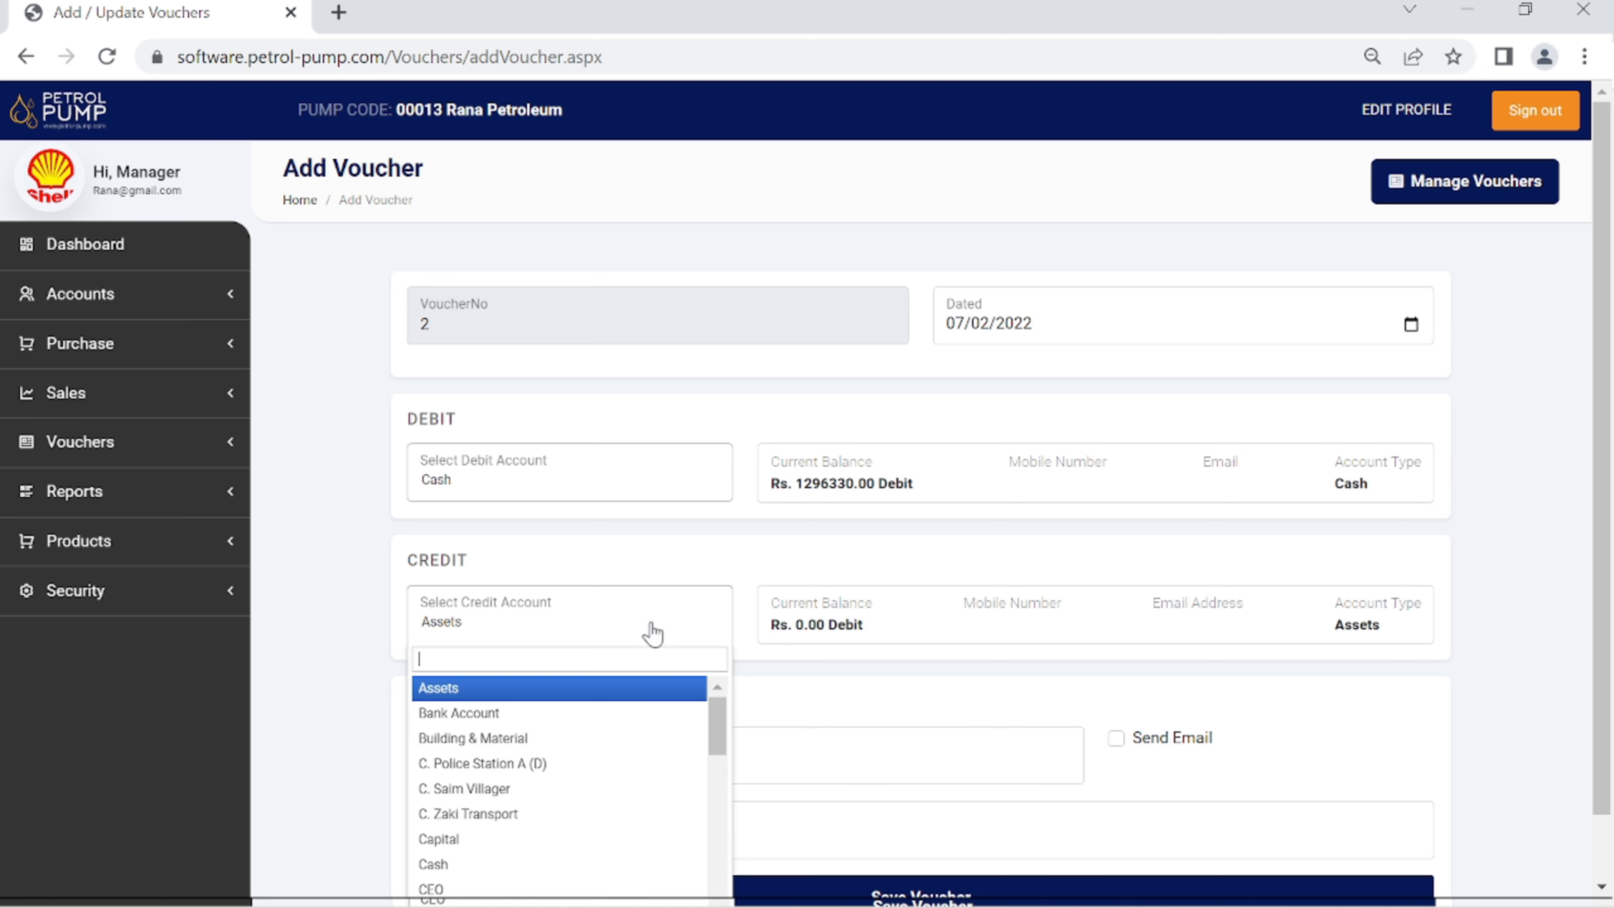
pyautogui.click(543, 795)
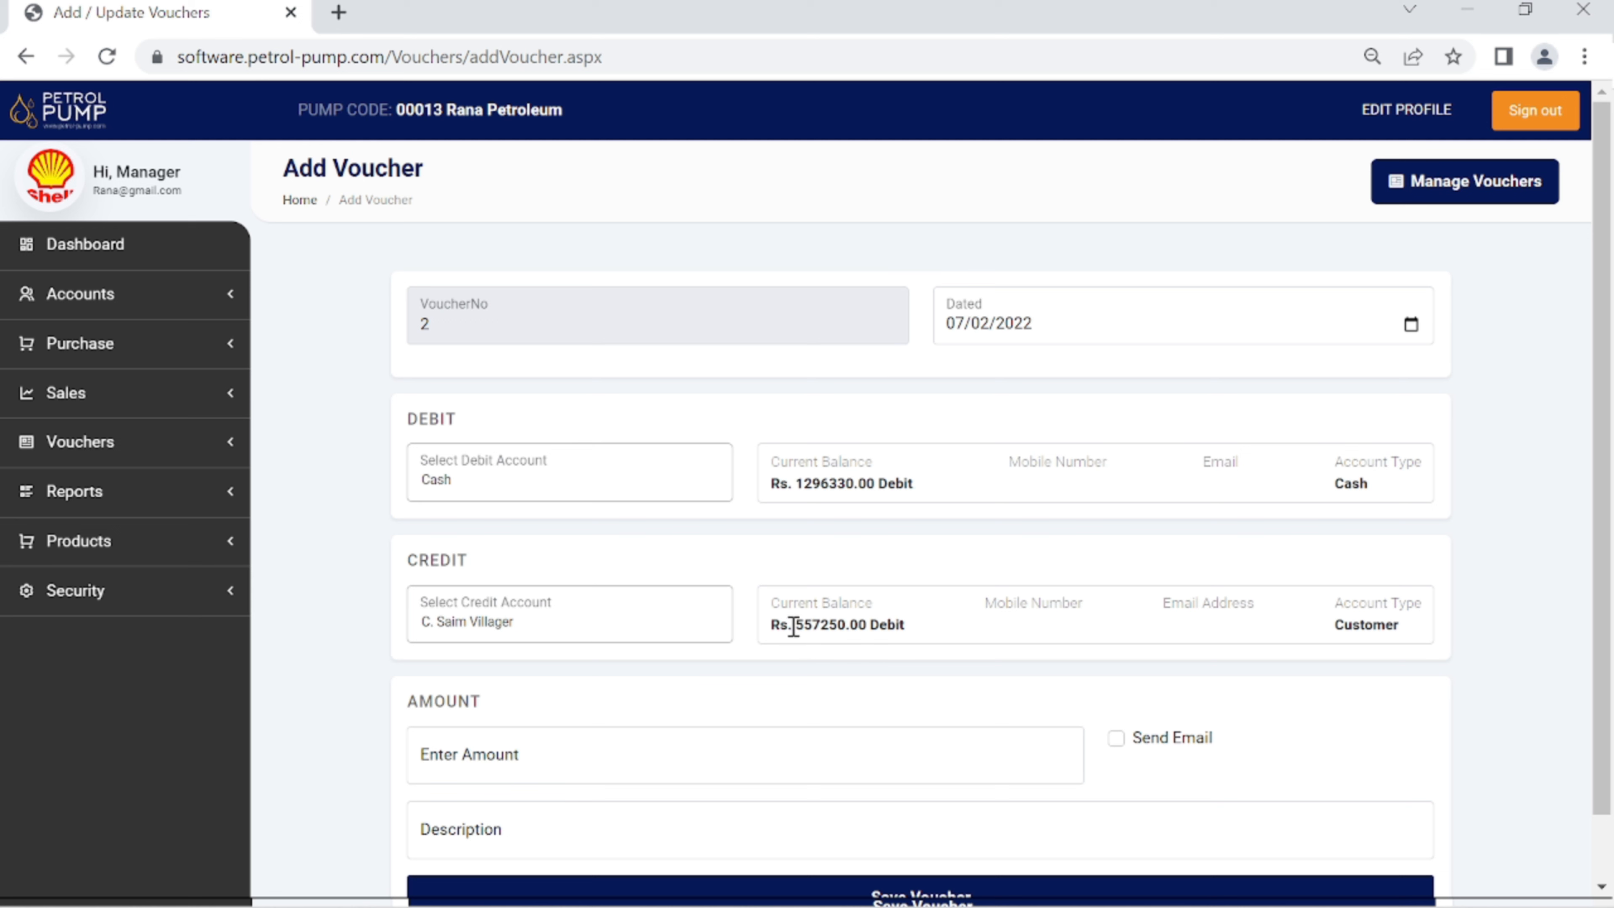
pyautogui.moveTo(800, 626); pyautogui.dragTo(841, 632)
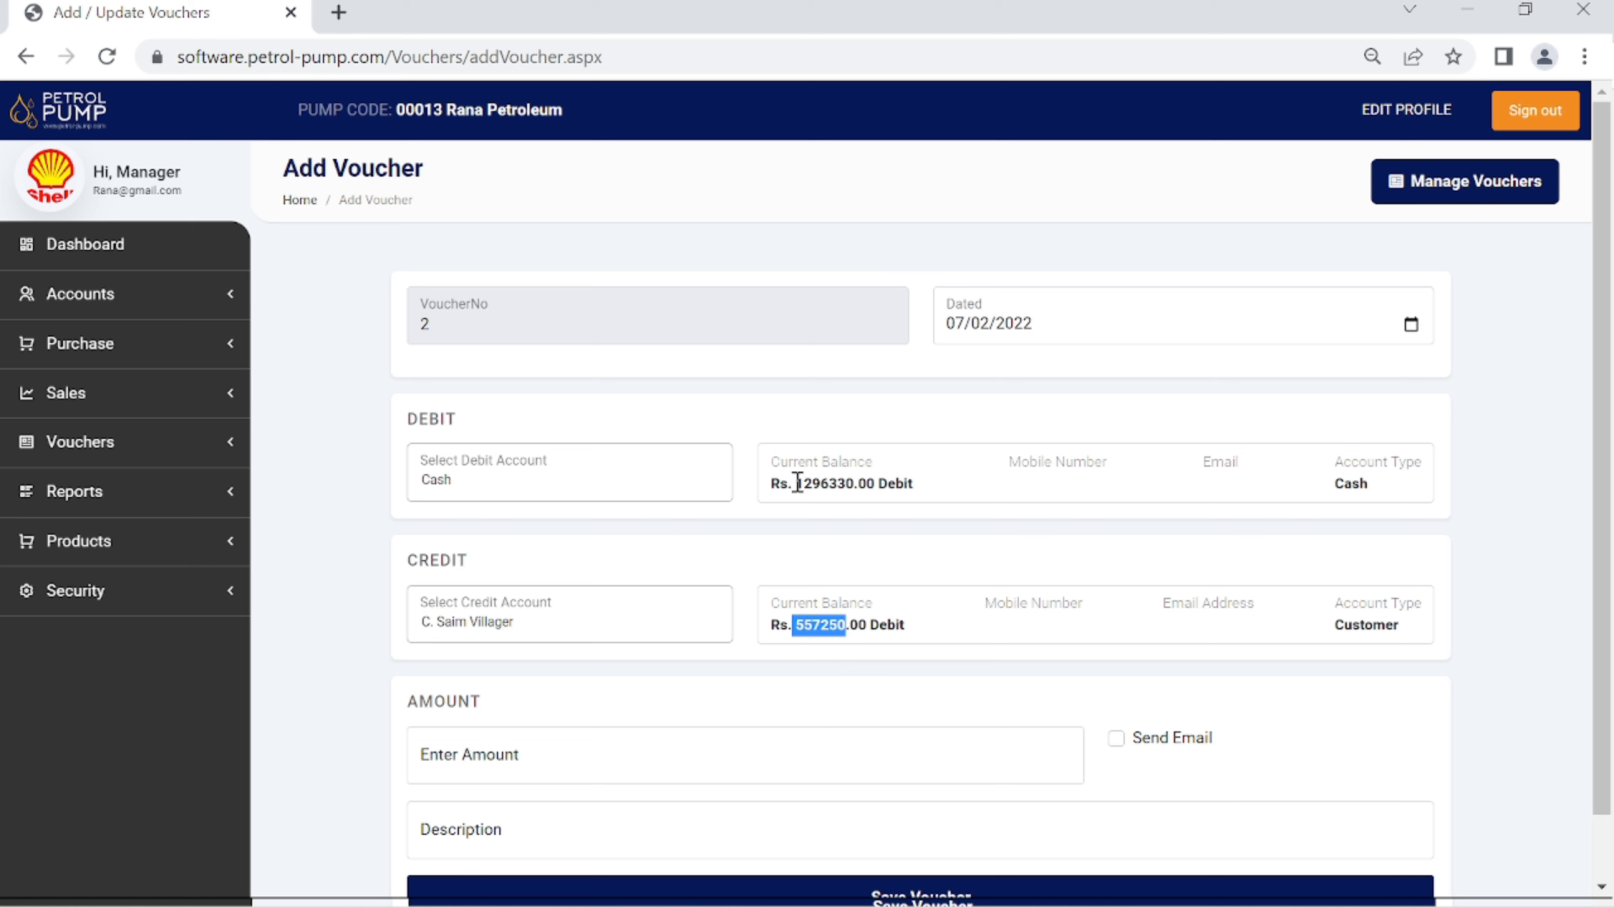
pyautogui.moveTo(797, 485); pyautogui.dragTo(853, 486)
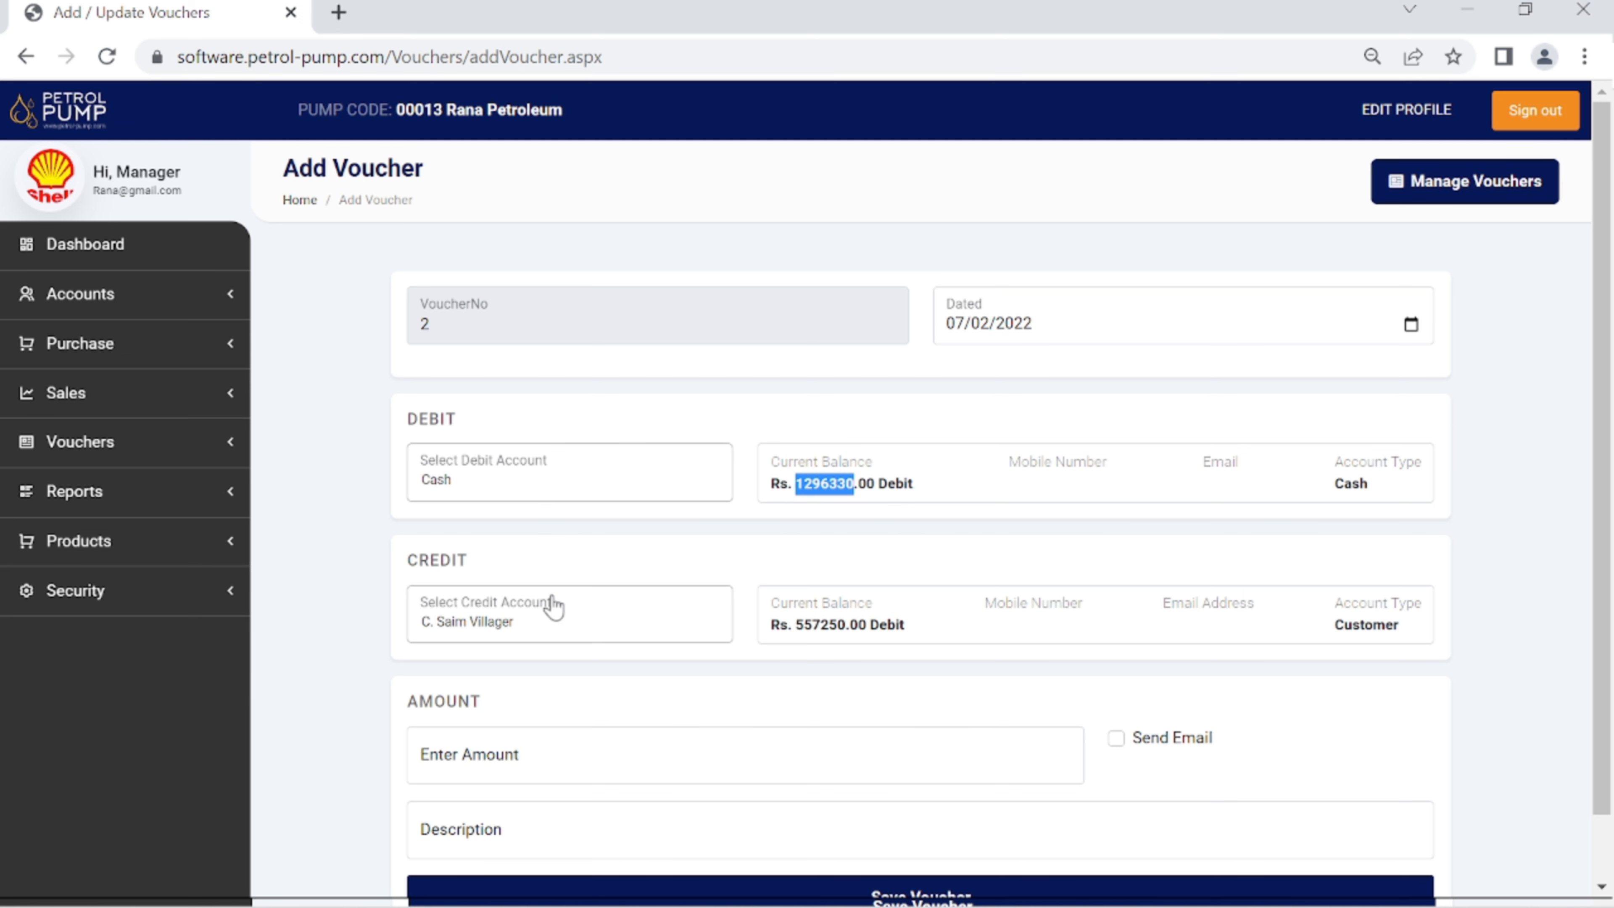
# - Enter 200000 as the voucher amount
pyautogui.click(504, 751)
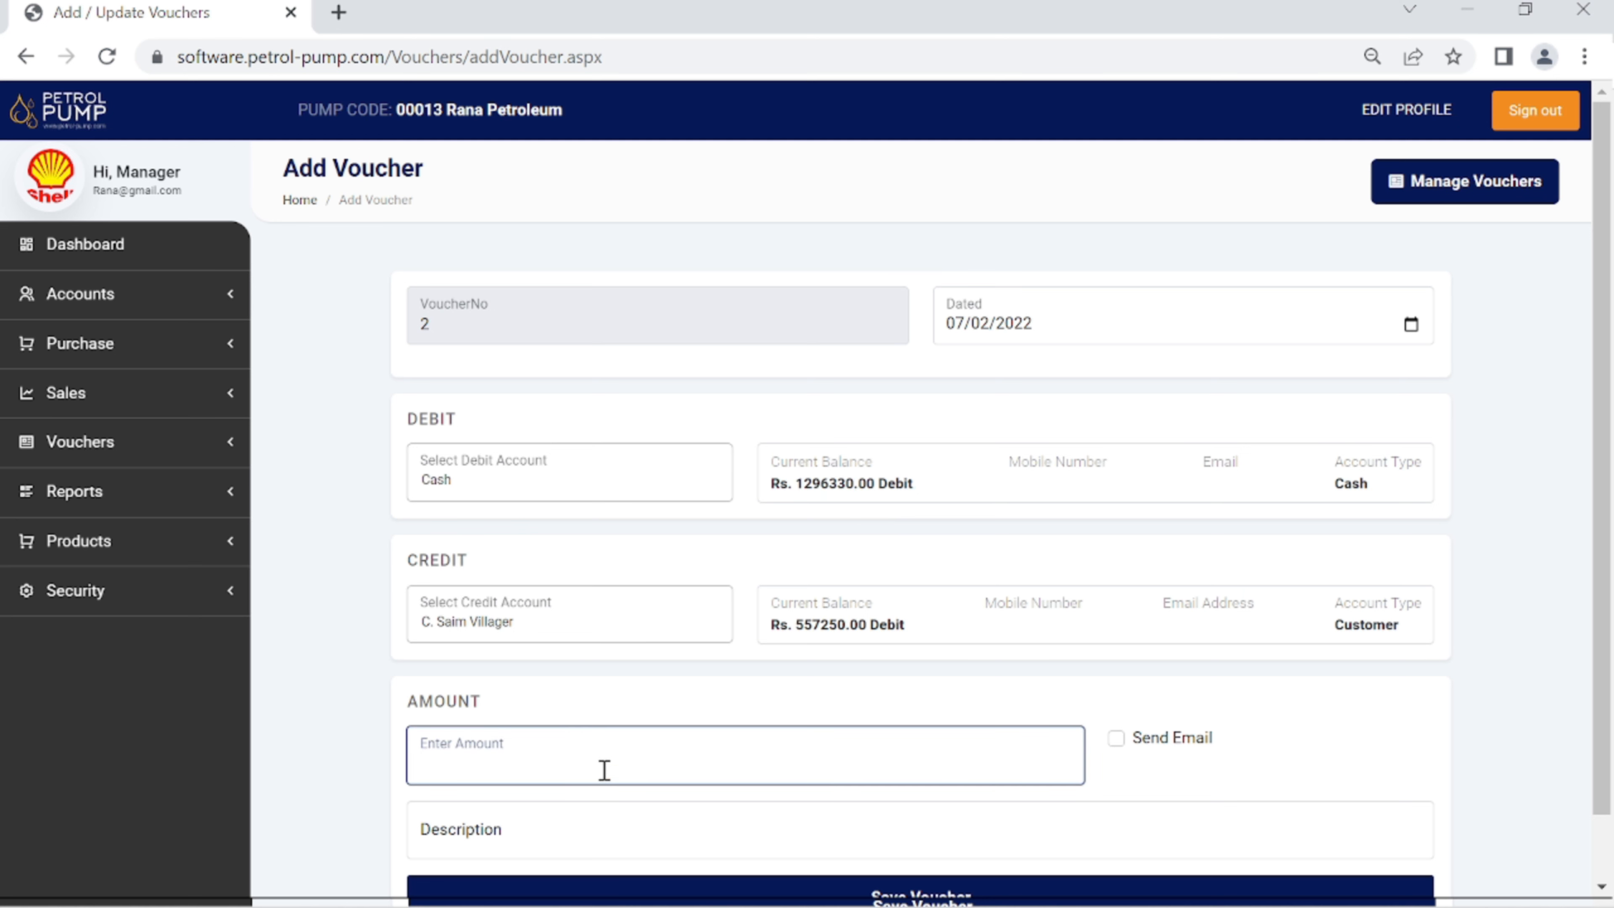
pyautogui.write('200')
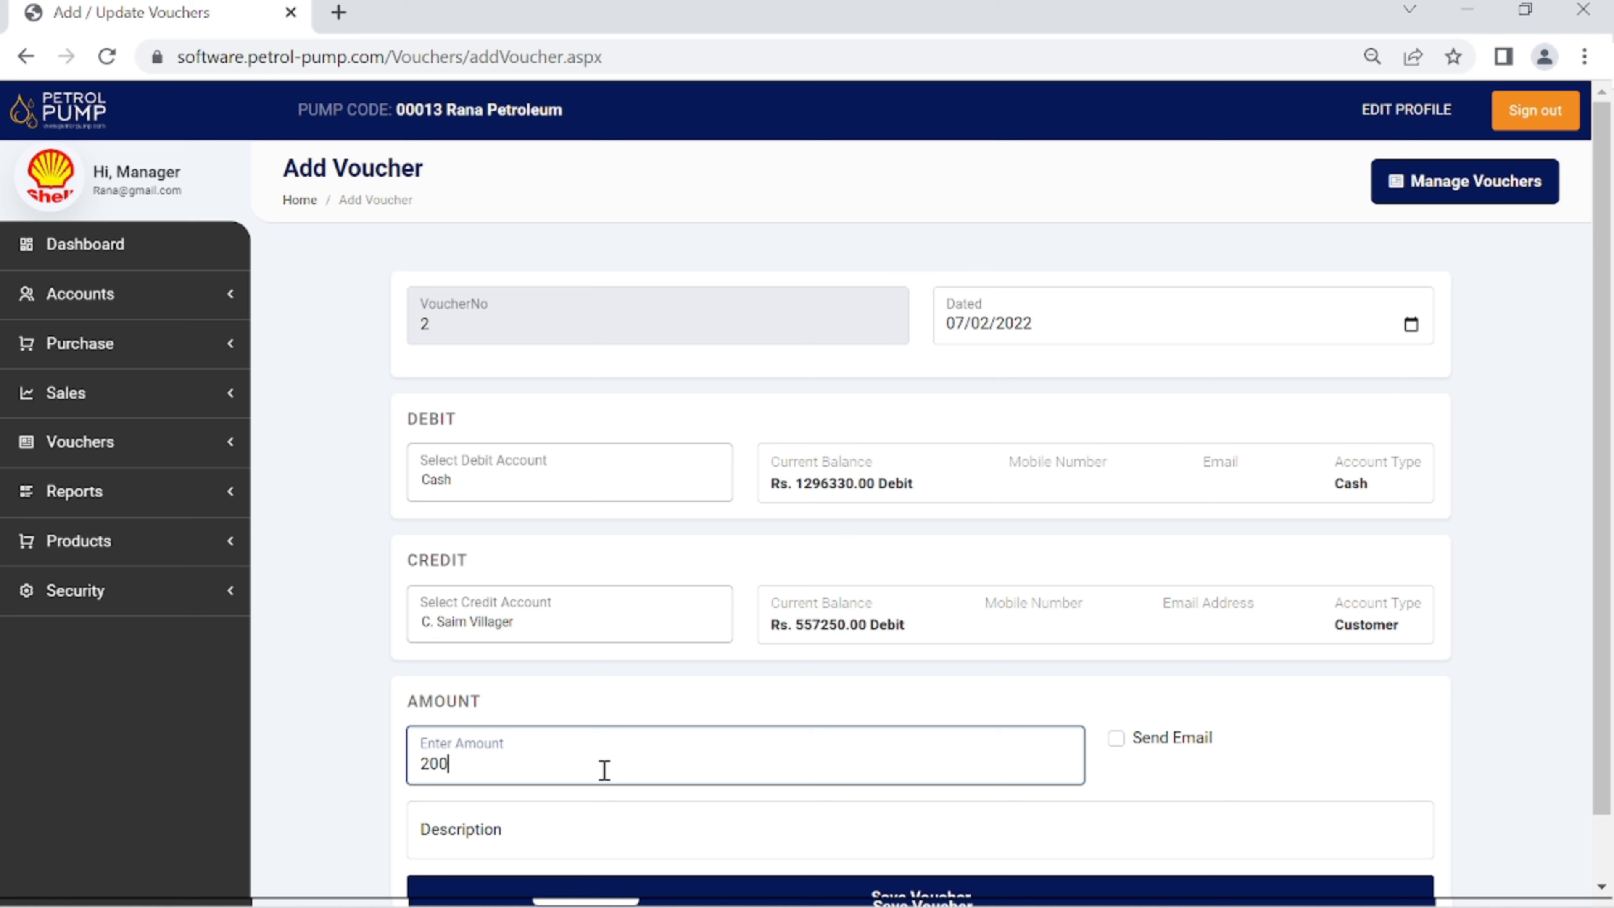
pyautogui.write('000')
# - Enter the voucher description "Cash Received Two Hundred Thousand Rupee"
pyautogui.click(593, 839)
pyautogui.write('C')
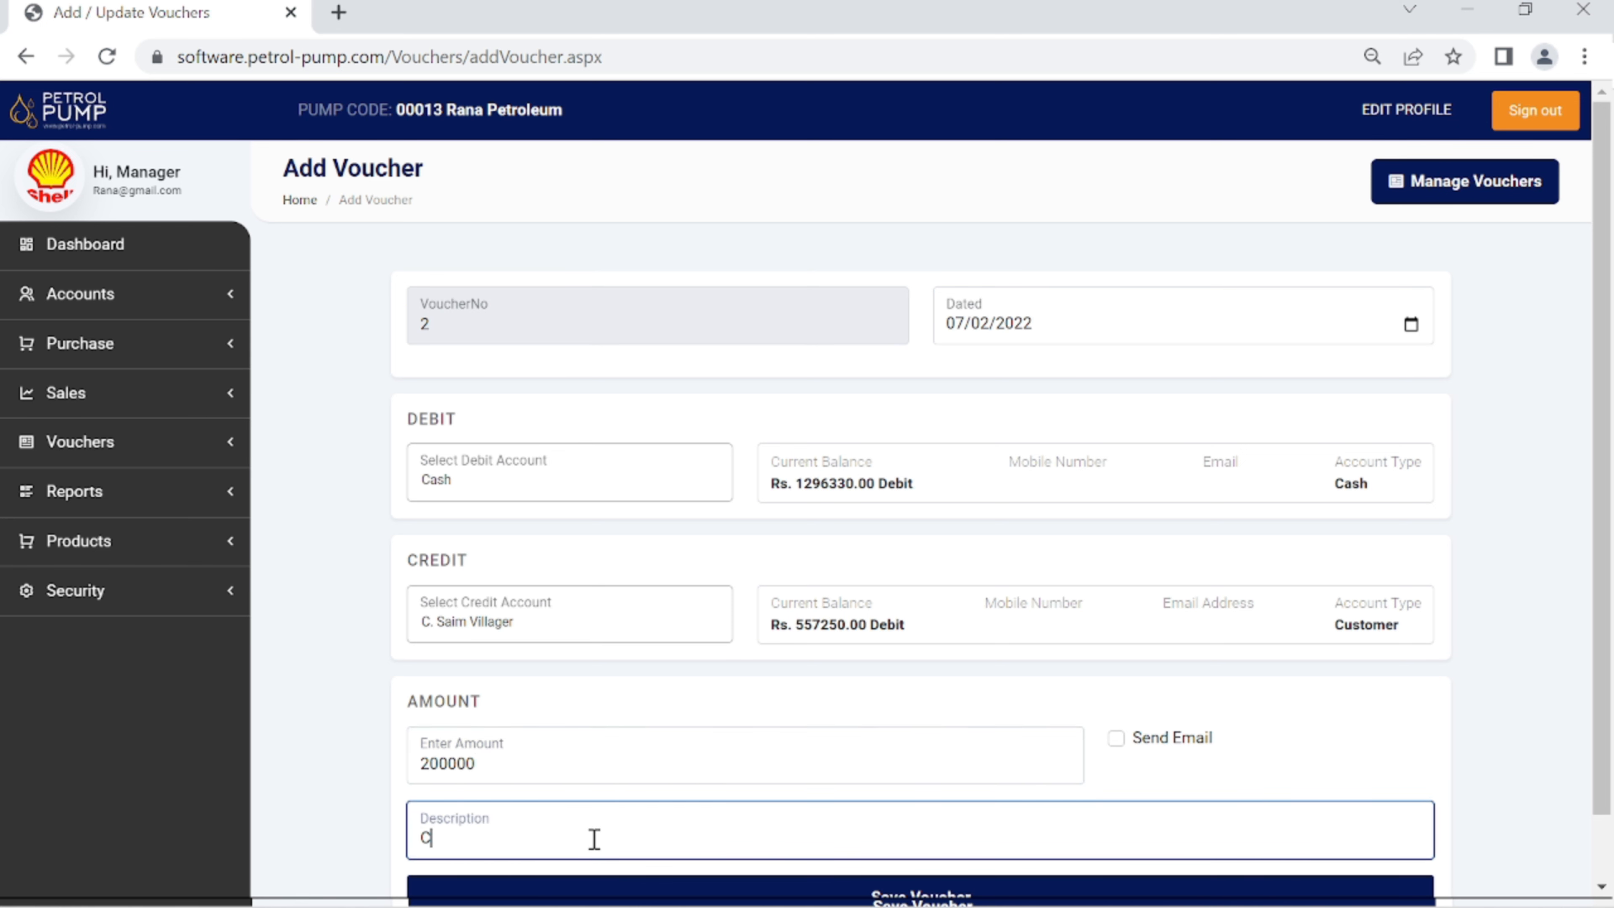
pyautogui.write('sh')
pyautogui.write('a')
pyautogui.write('sh RE')
pyautogui.press('BackSpace')
pyautogui.write('eceived Two H')
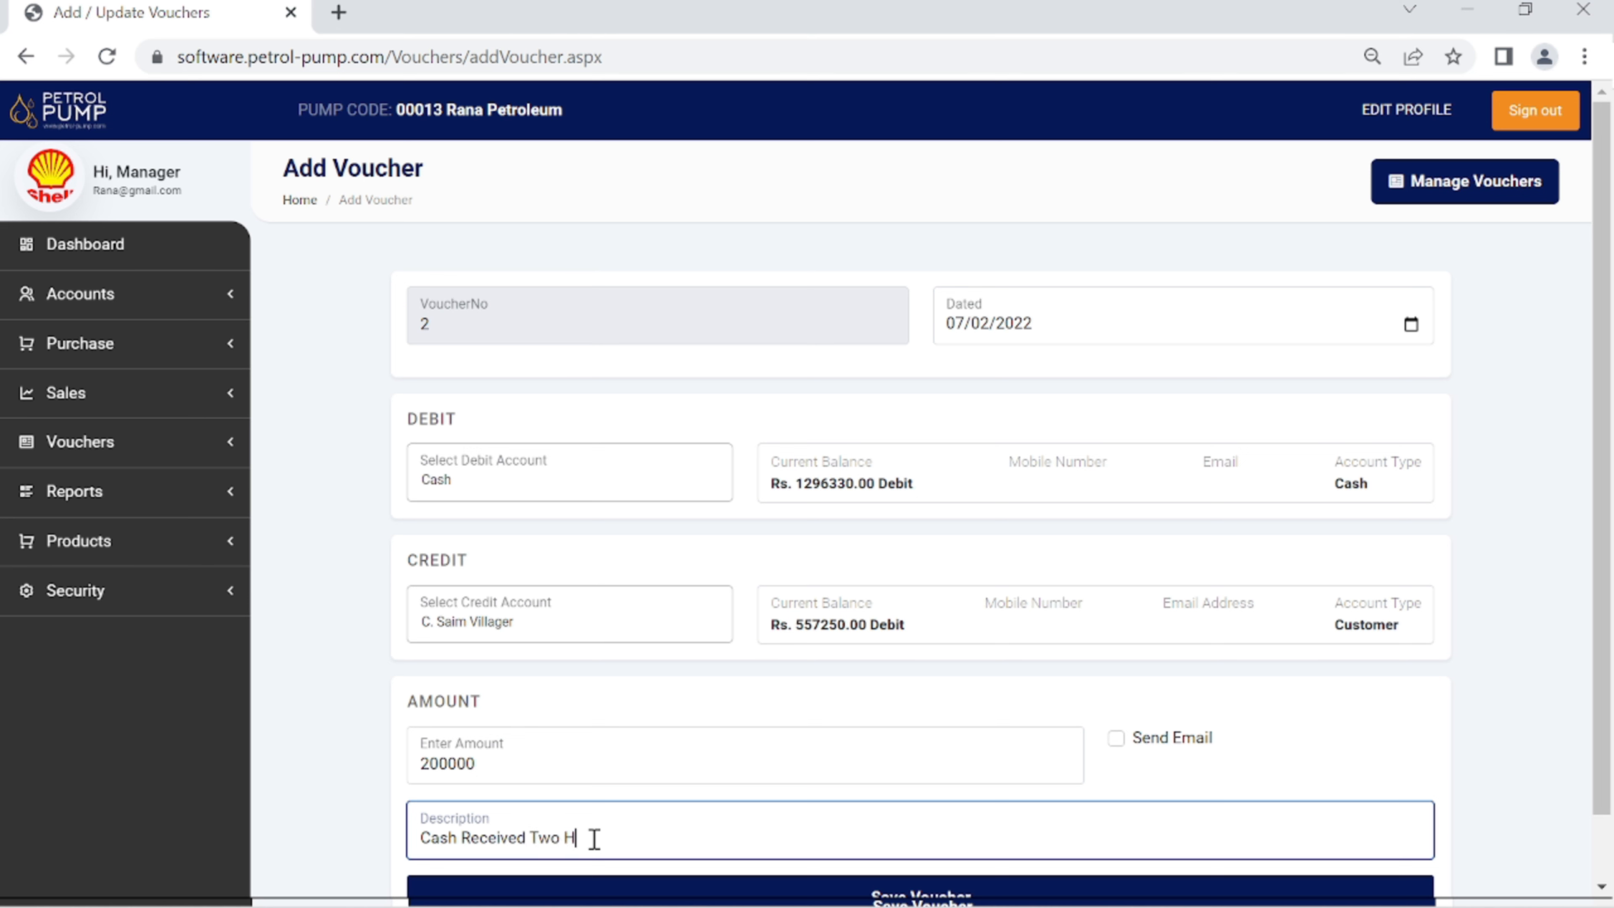
pyautogui.write('undred Thousand Rupee')
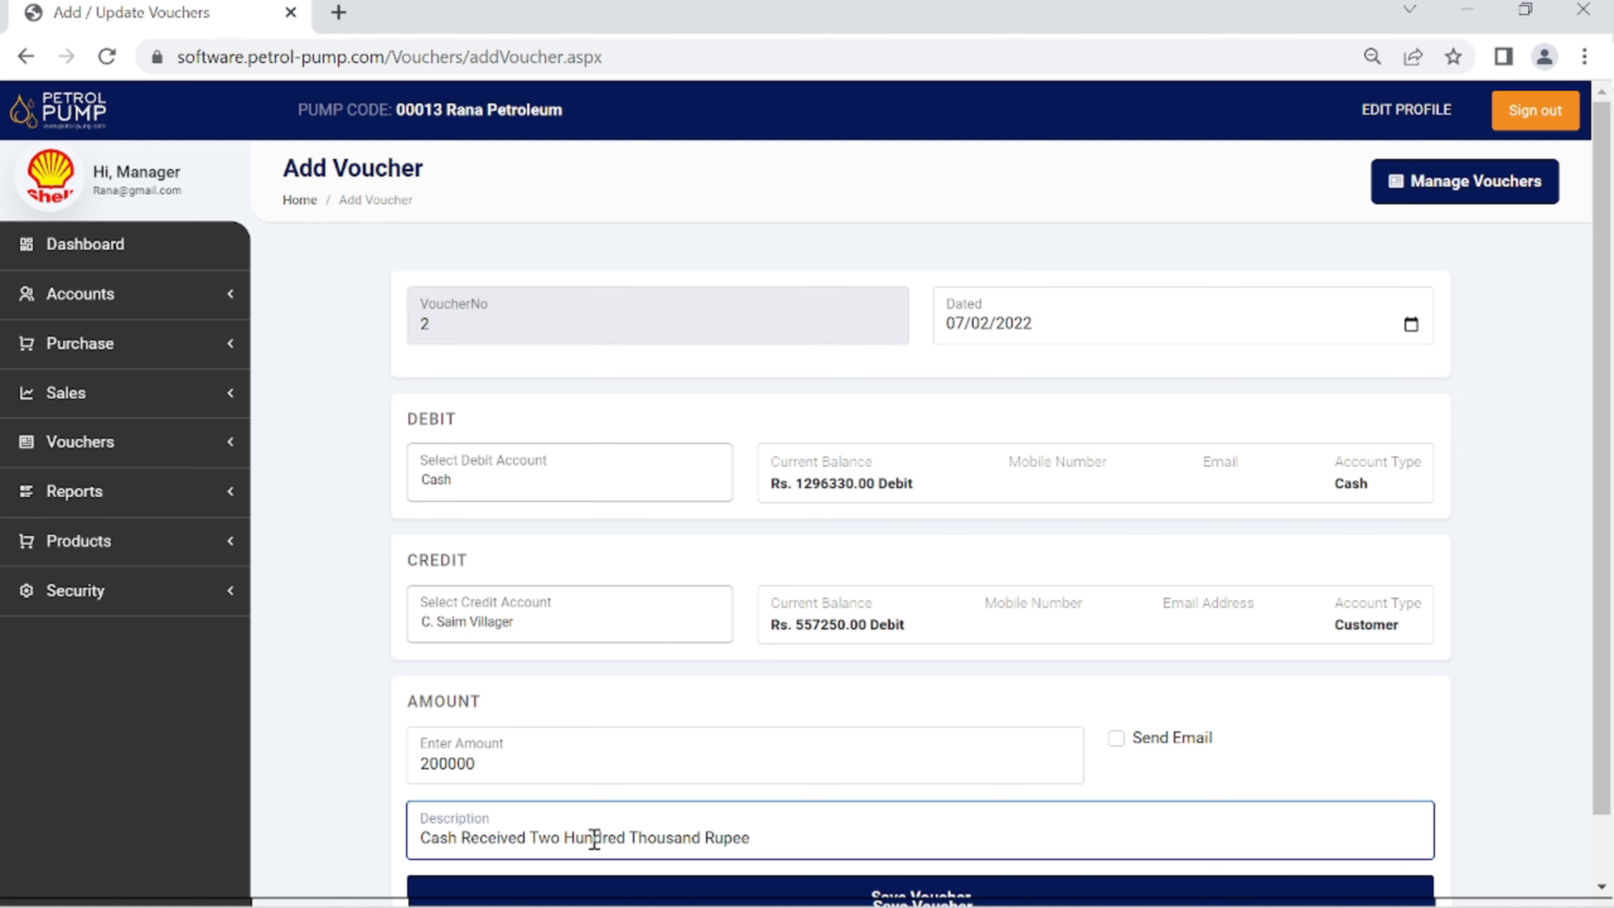
# - Save the voucher for the cash received from the villager customer
pyautogui.scroll(-1, 1511, 713)
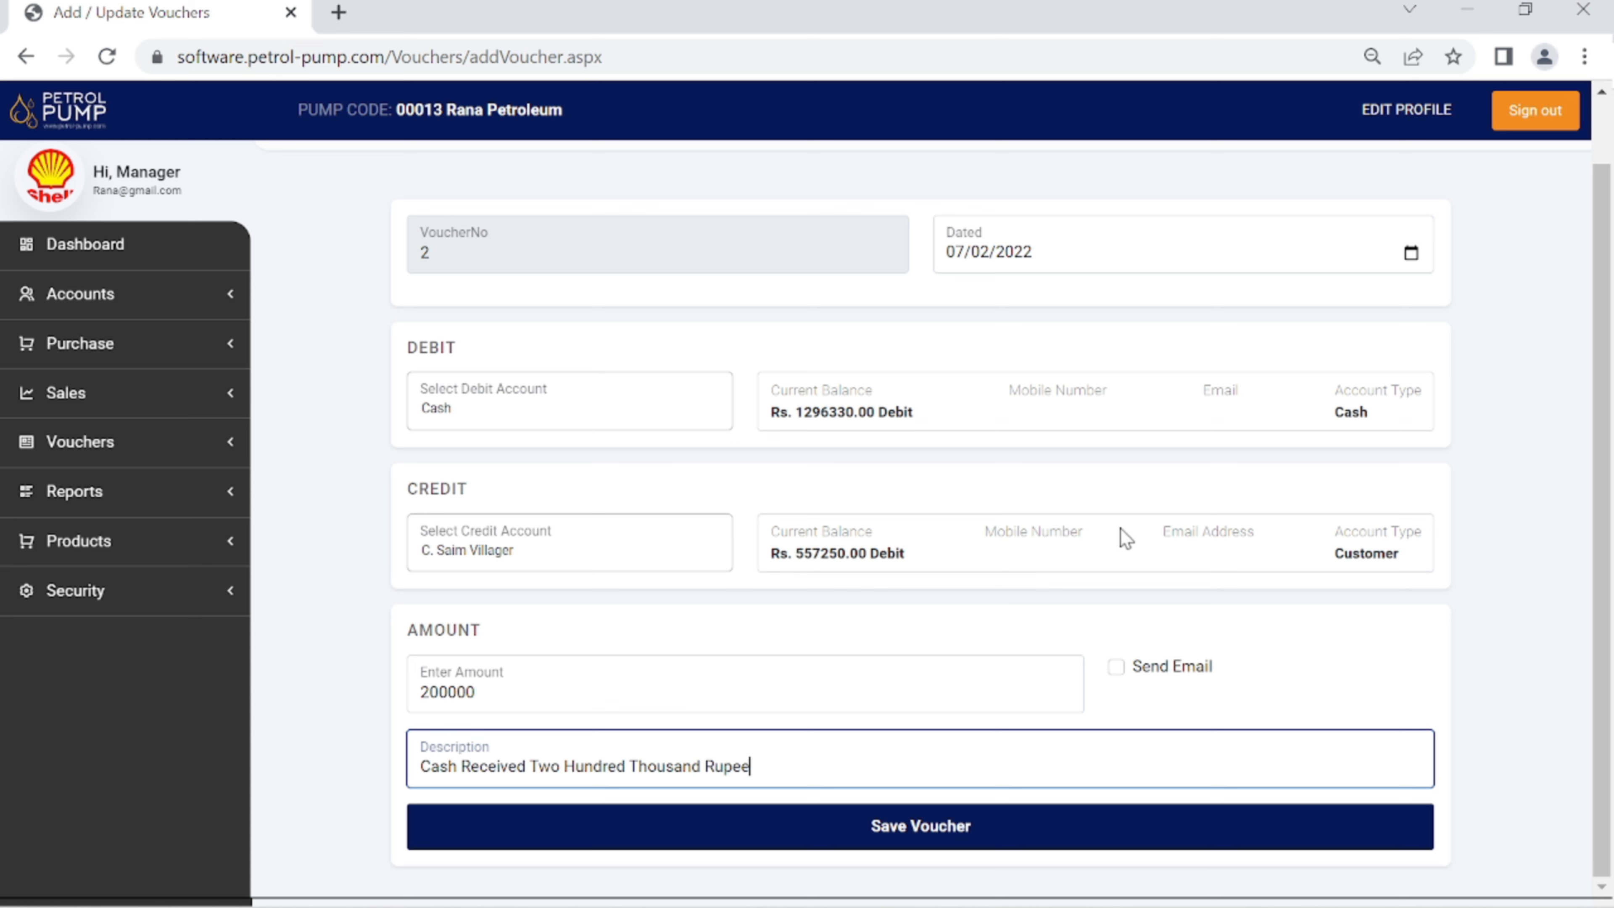
pyautogui.click(916, 831)
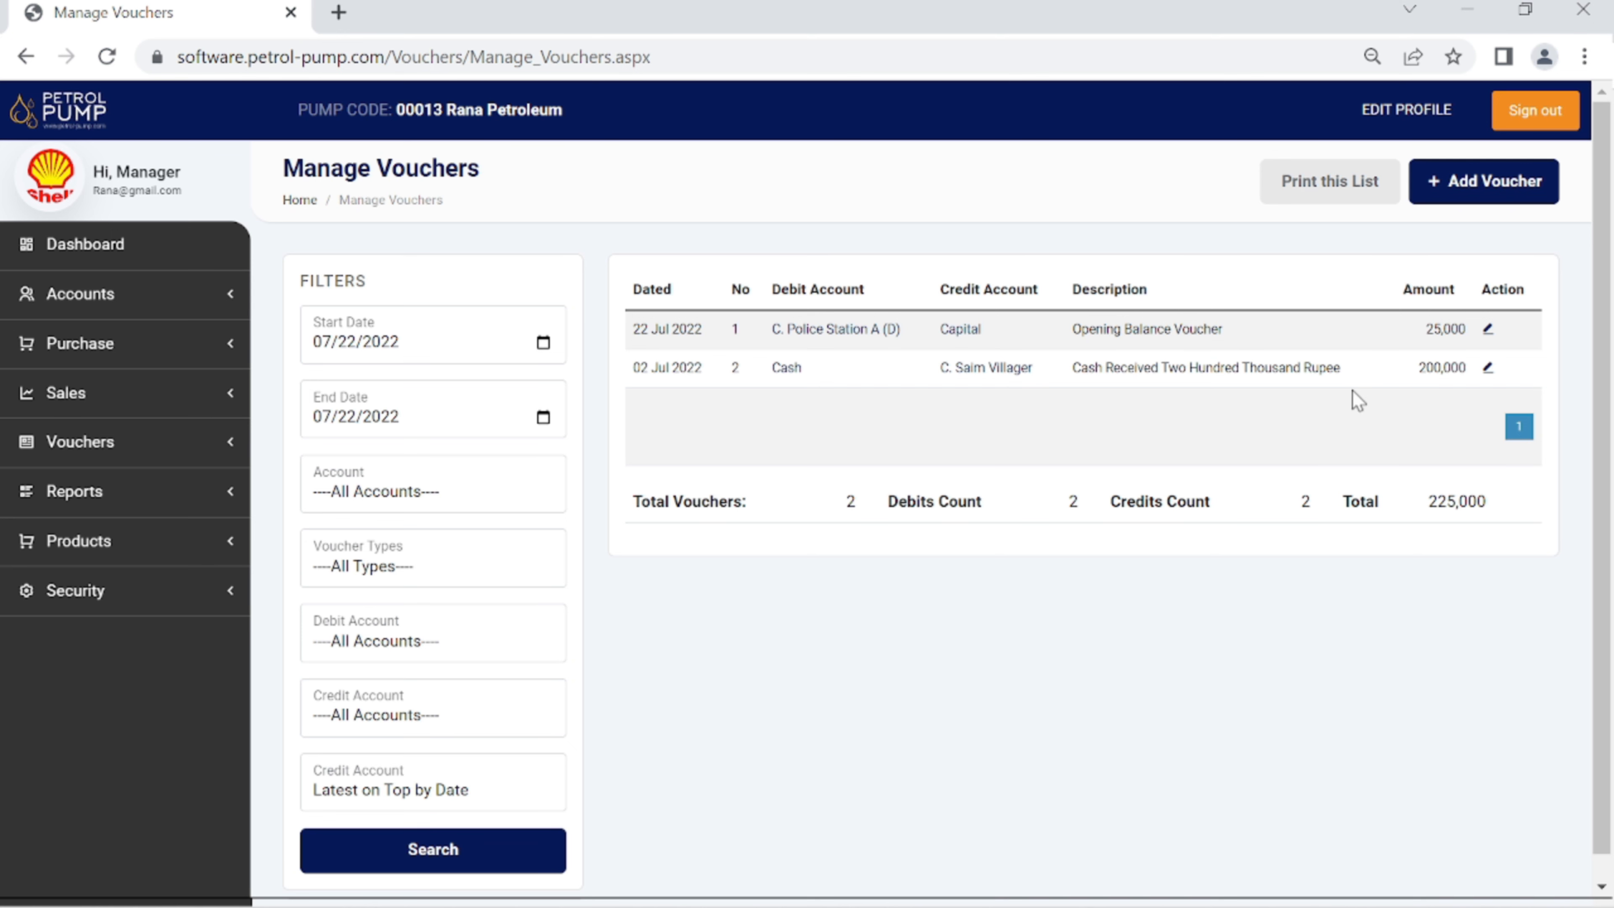
# - Reopen the saved cash receipt voucher to check its current Cash balance, and compare it with the cash in hand on the dashboard
pyautogui.click(1488, 369)
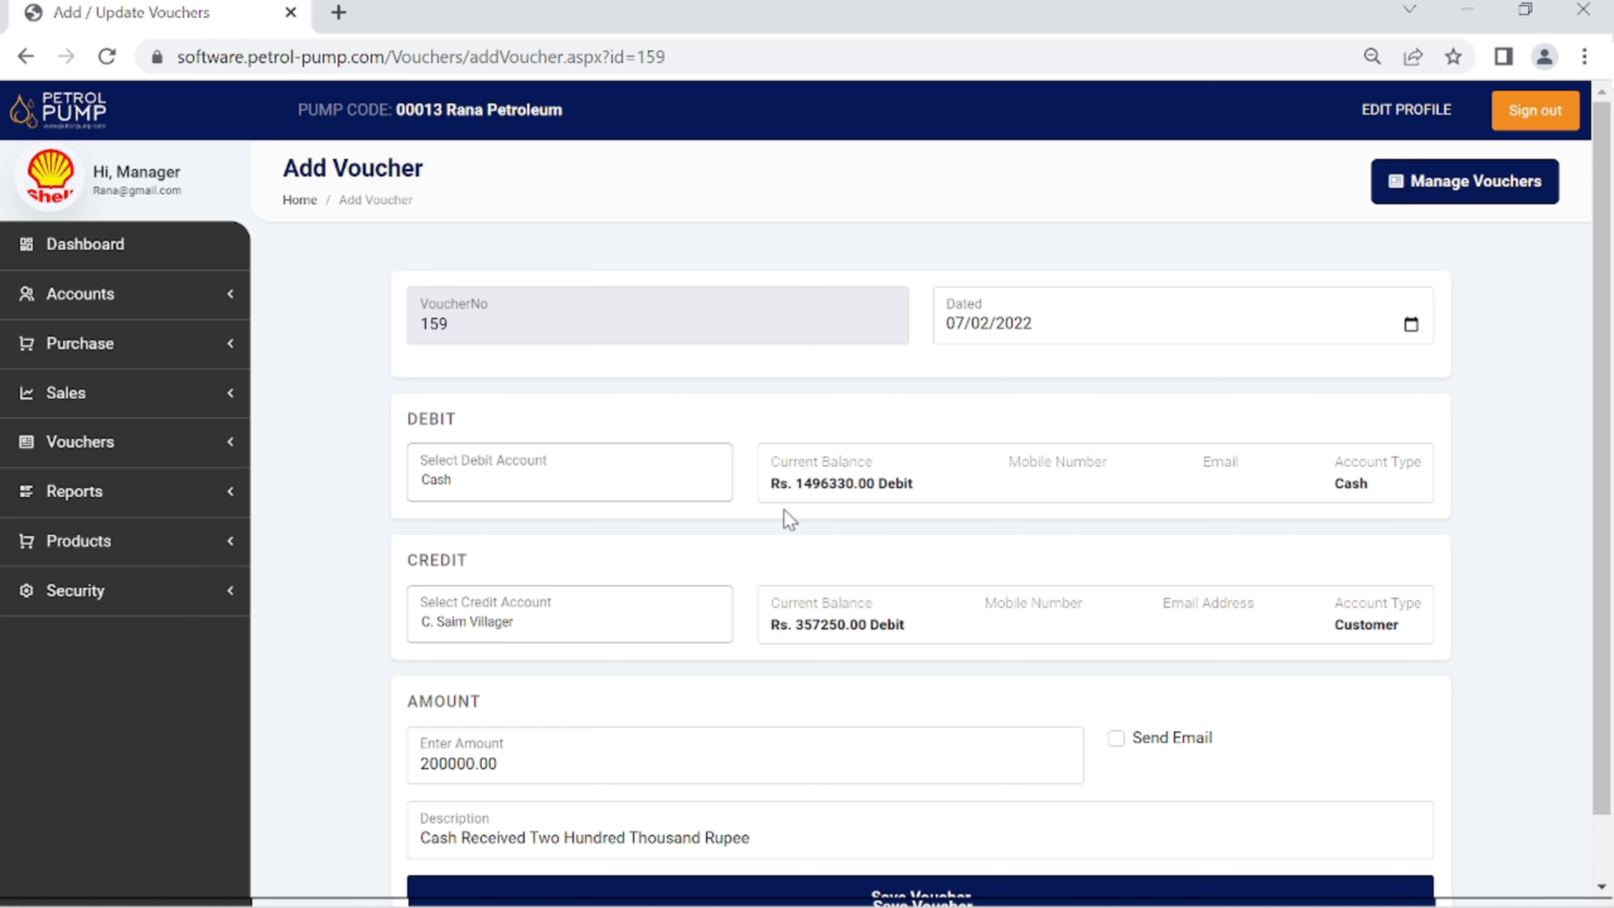
pyautogui.moveTo(796, 490); pyautogui.dragTo(851, 494)
pyautogui.click(345, 368)
pyautogui.click(58, 255)
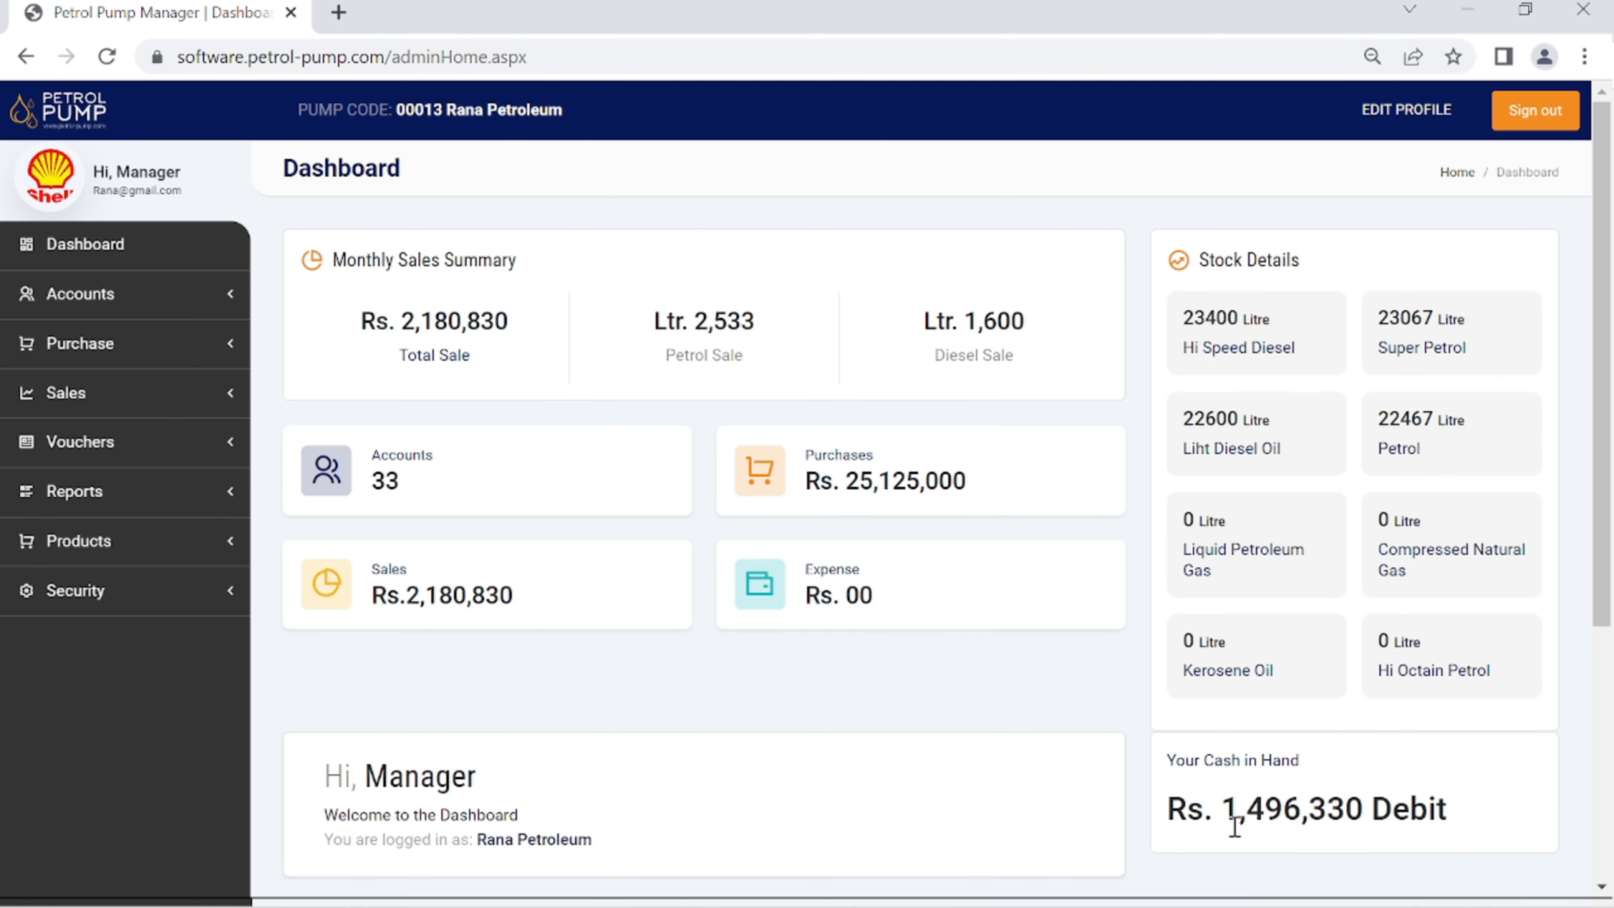
pyautogui.moveTo(1221, 811); pyautogui.dragTo(1365, 820)
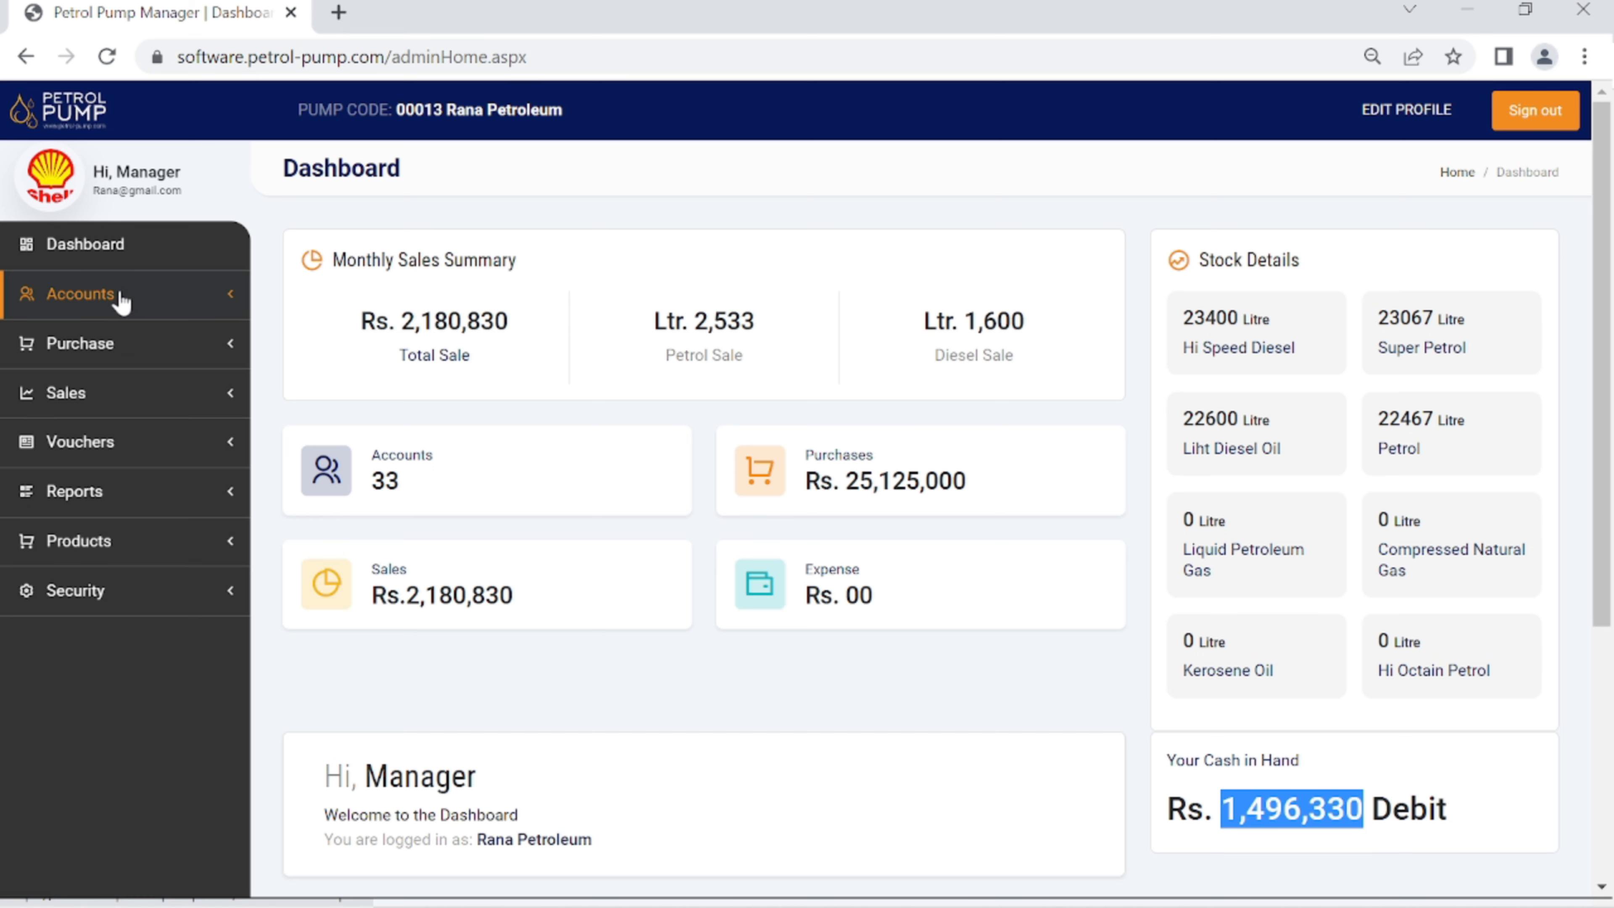
# - Open the villager customer's ledger from the accounts list and check the credit and balance of the cash received entry
pyautogui.click(120, 302)
pyautogui.click(110, 364)
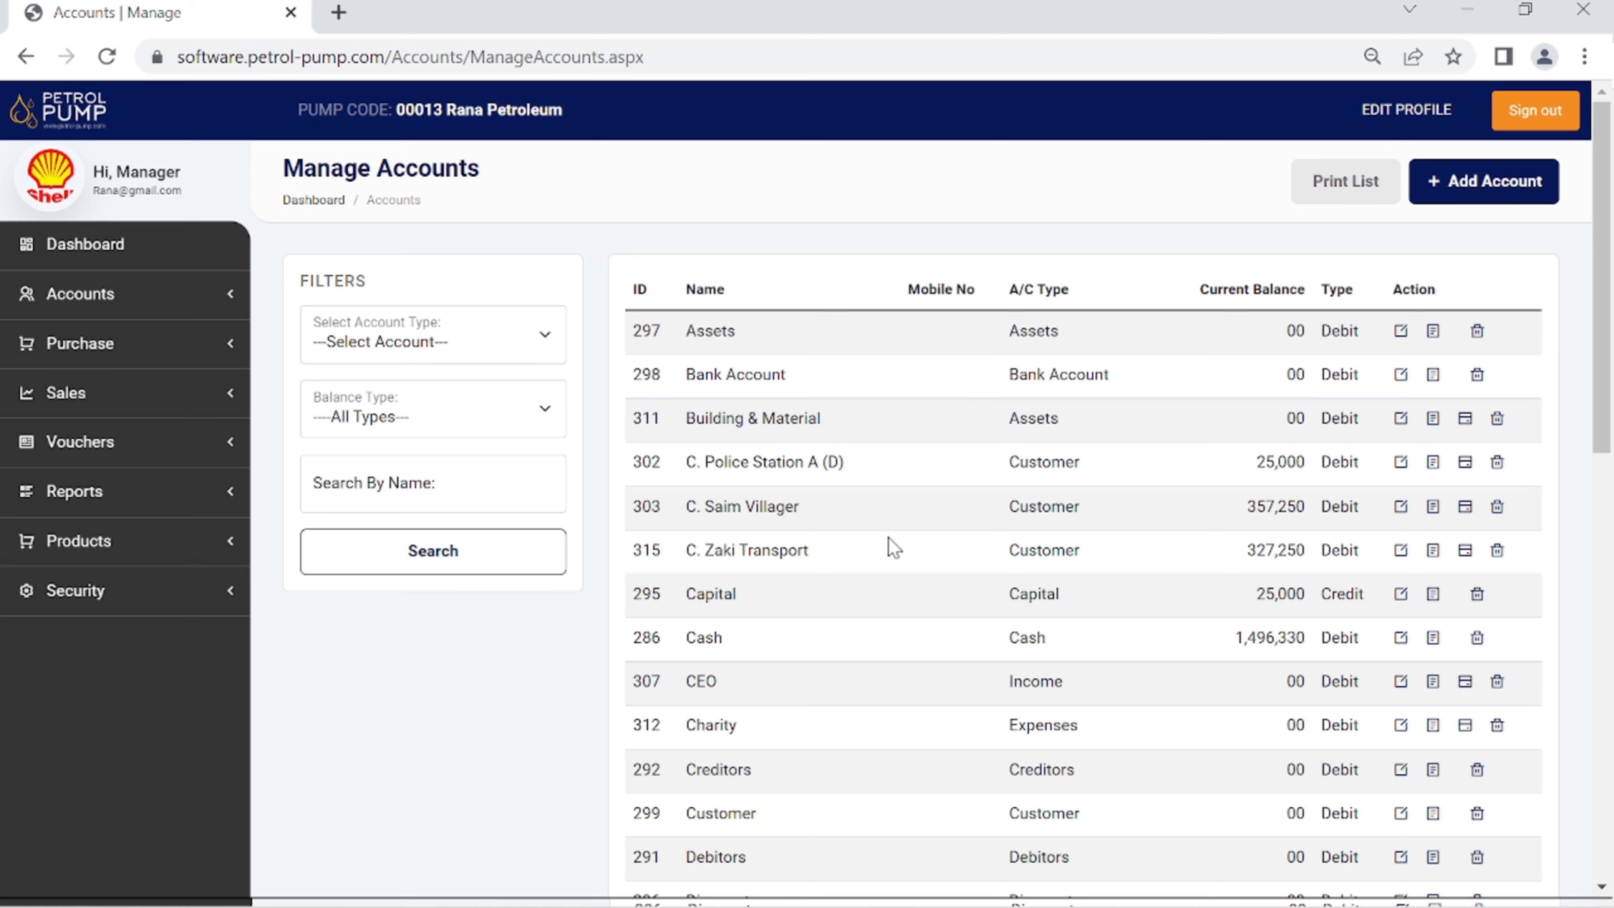
pyautogui.click(1433, 506)
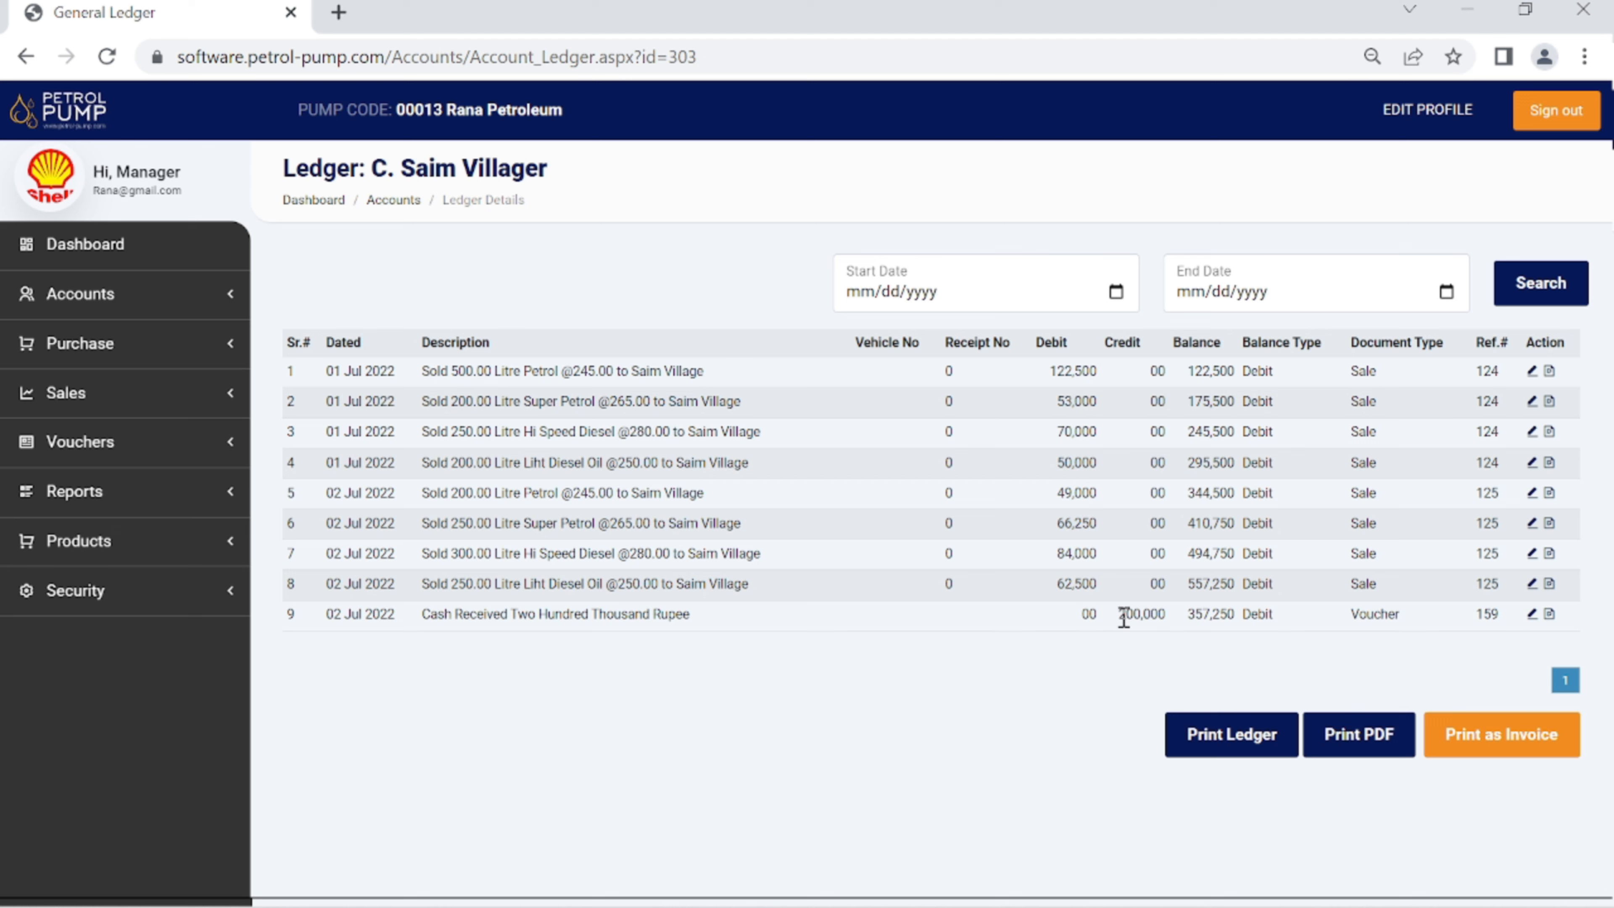
pyautogui.moveTo(1118, 615); pyautogui.dragTo(1178, 625)
pyautogui.moveTo(1186, 613); pyautogui.dragTo(1234, 622)
# - Download the villager customer's ledger as a PDF and open its printable ledger report
pyautogui.click(1356, 747)
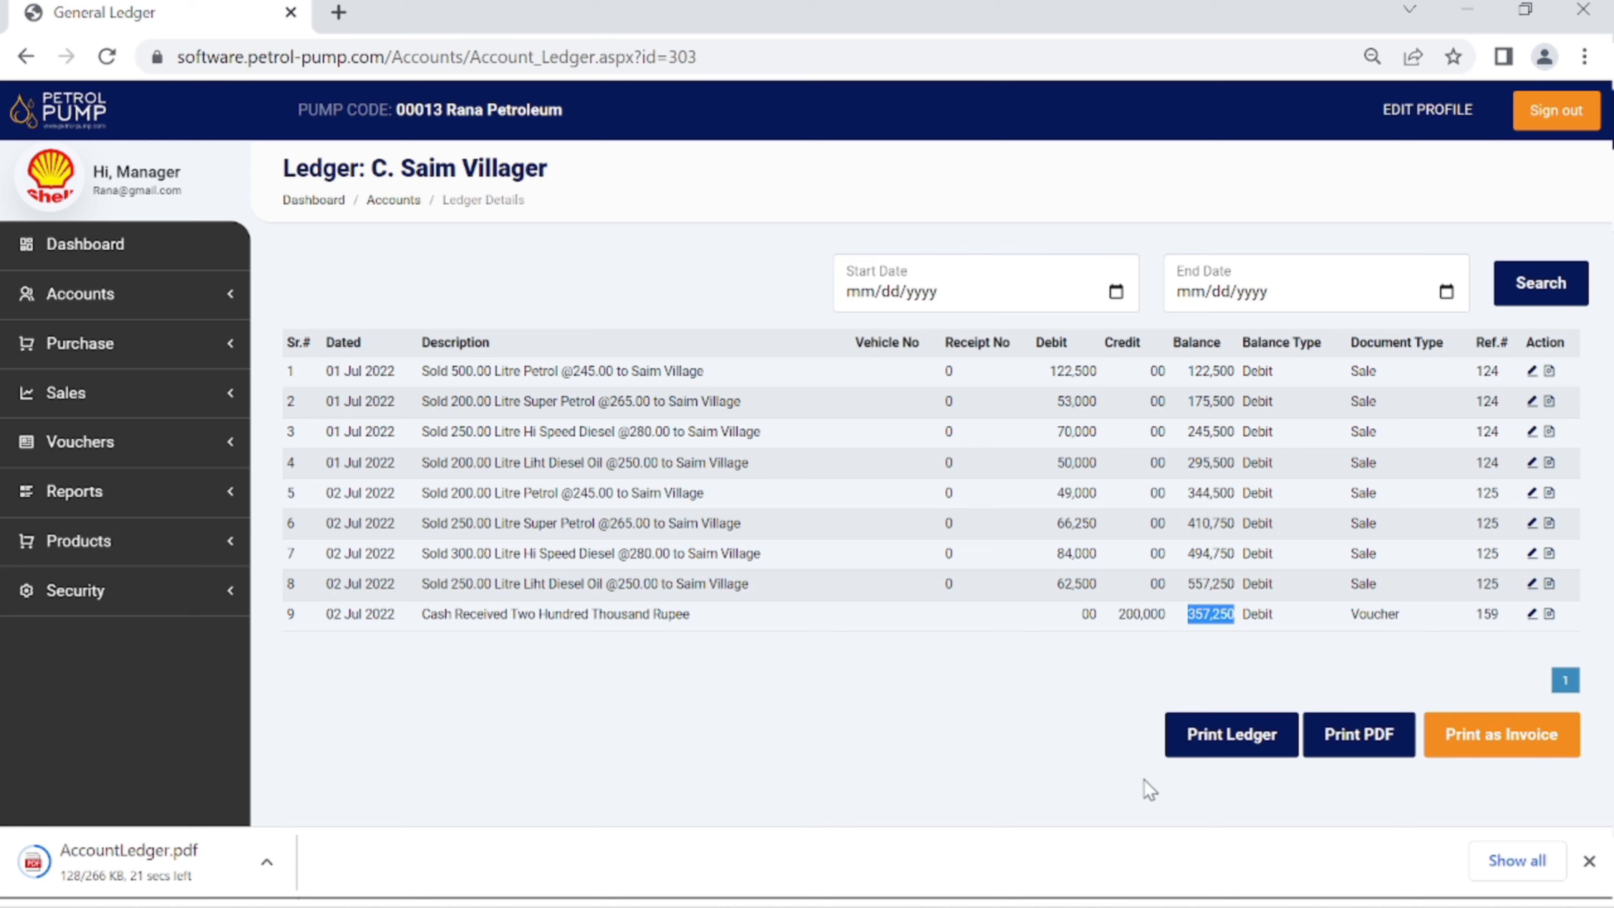
pyautogui.click(1237, 749)
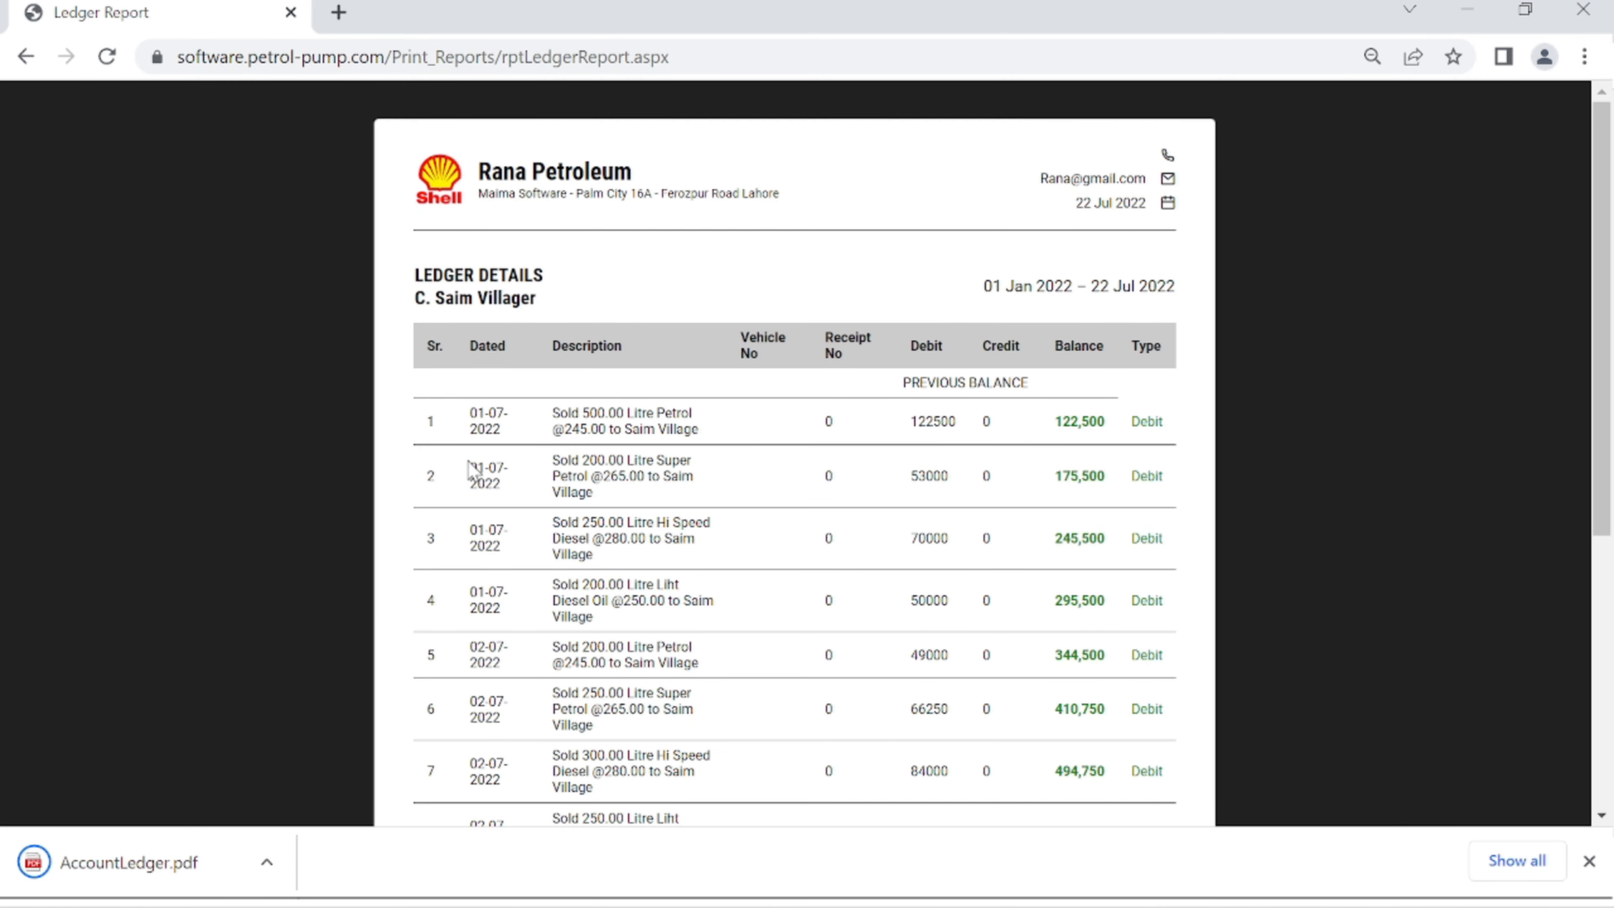
pyautogui.scroll(-6, 766, 512)
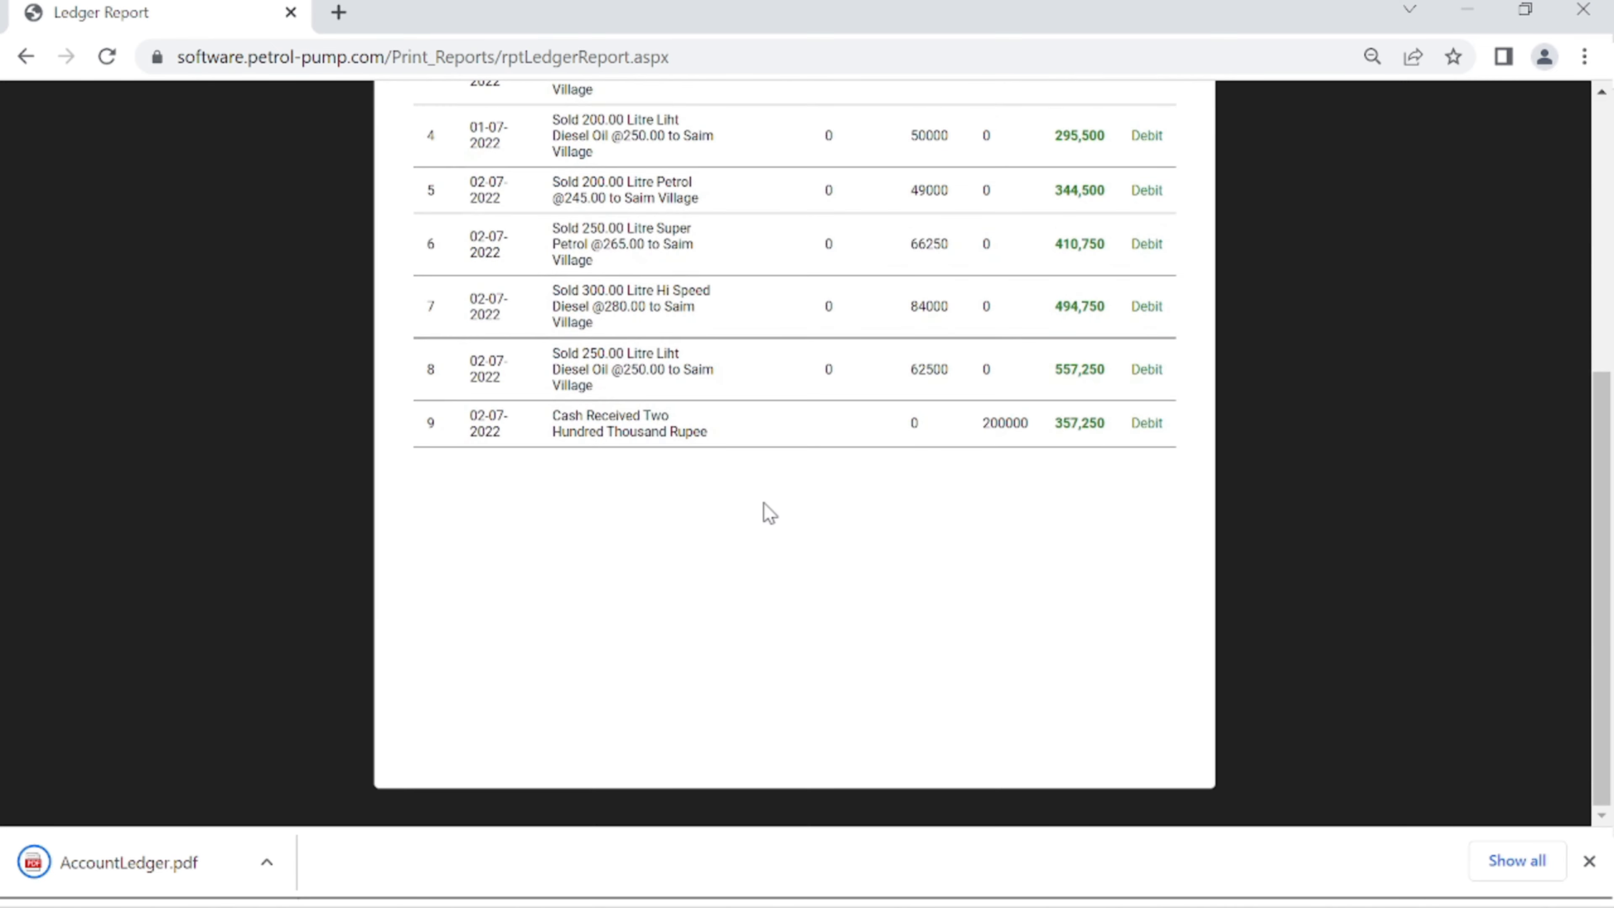
pyautogui.scroll(6, 766, 515)
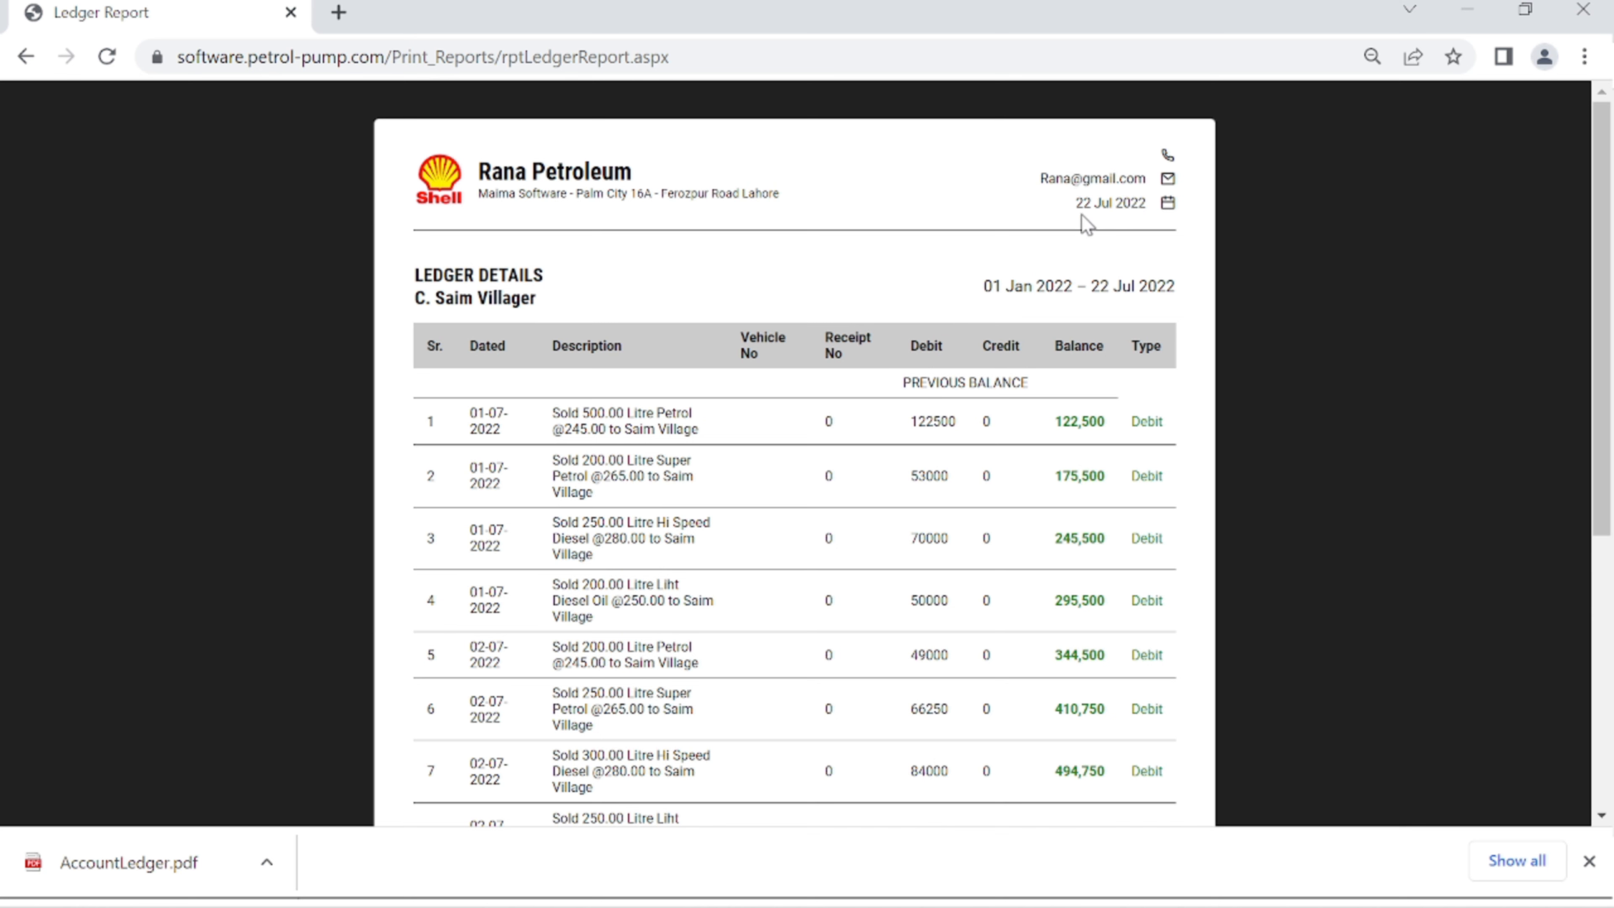
# - Examine the ledger report's issue date, its covered period, and the credit and balance of the cash received entry
pyautogui.moveTo(1074, 202); pyautogui.dragTo(1152, 212)
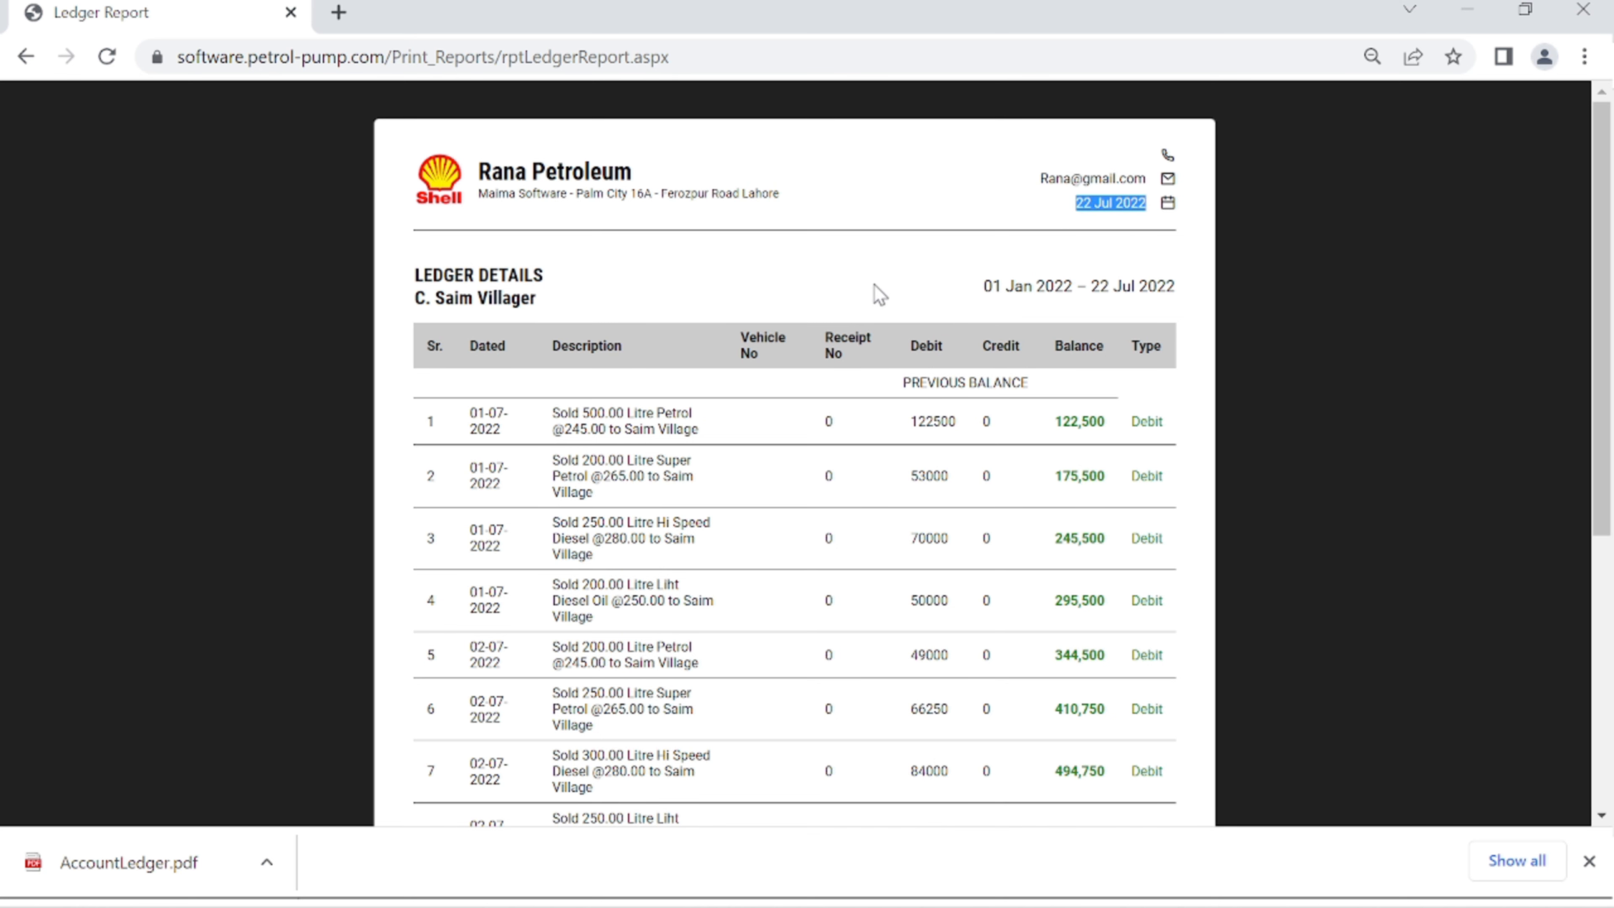
pyautogui.scroll(-3, 879, 294)
pyautogui.scroll(3, 879, 295)
pyautogui.moveTo(980, 282); pyautogui.dragTo(1157, 303)
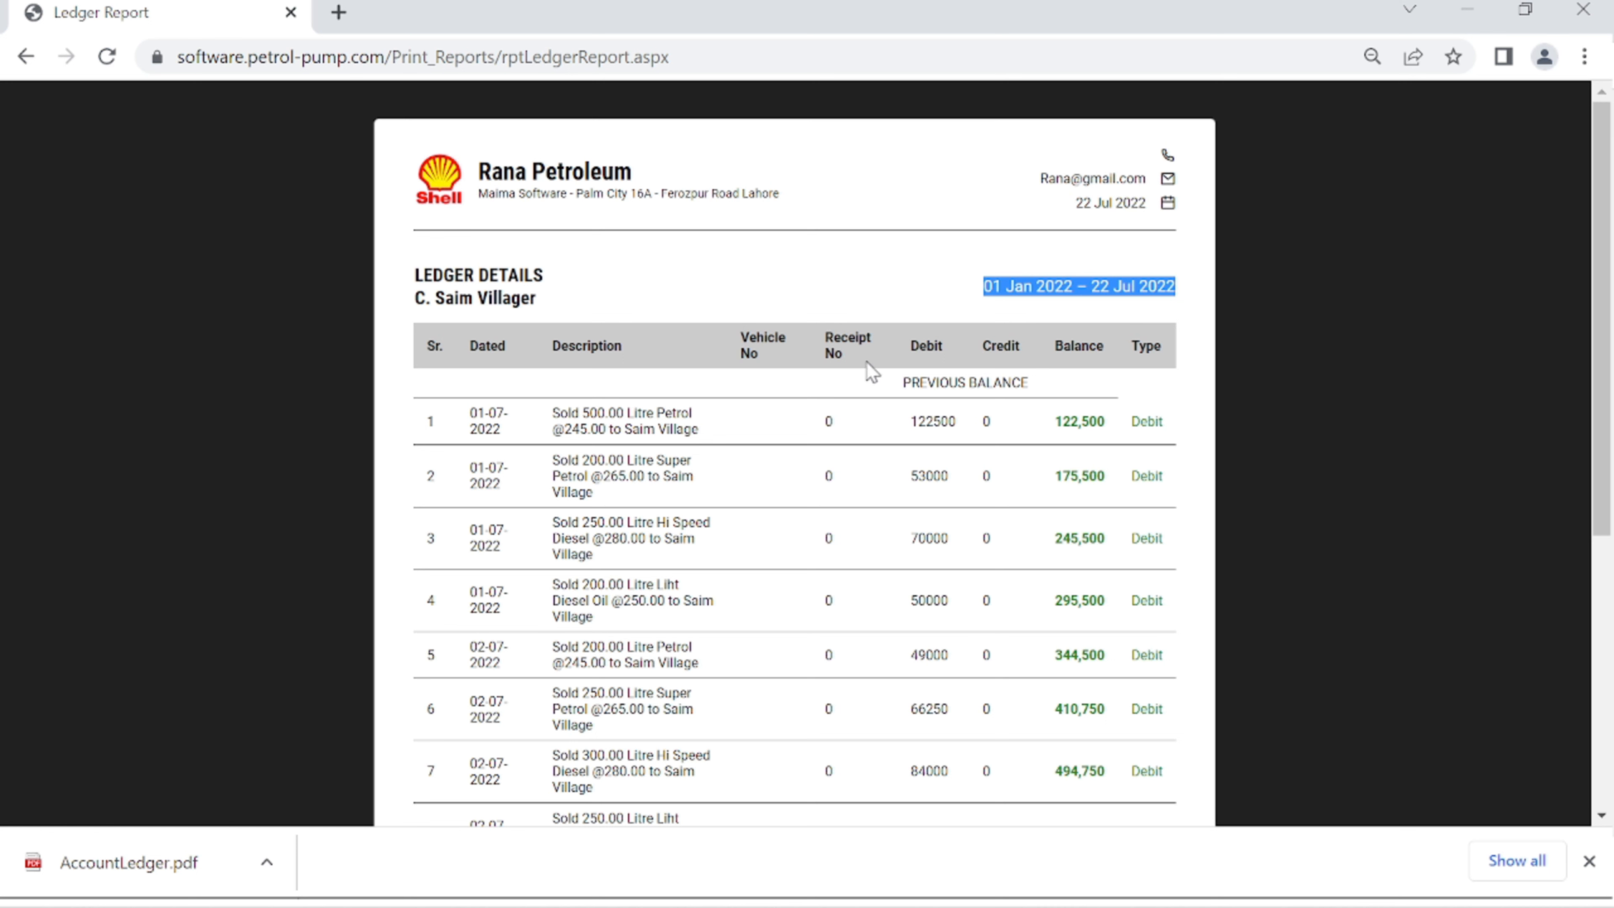
pyautogui.click(915, 295)
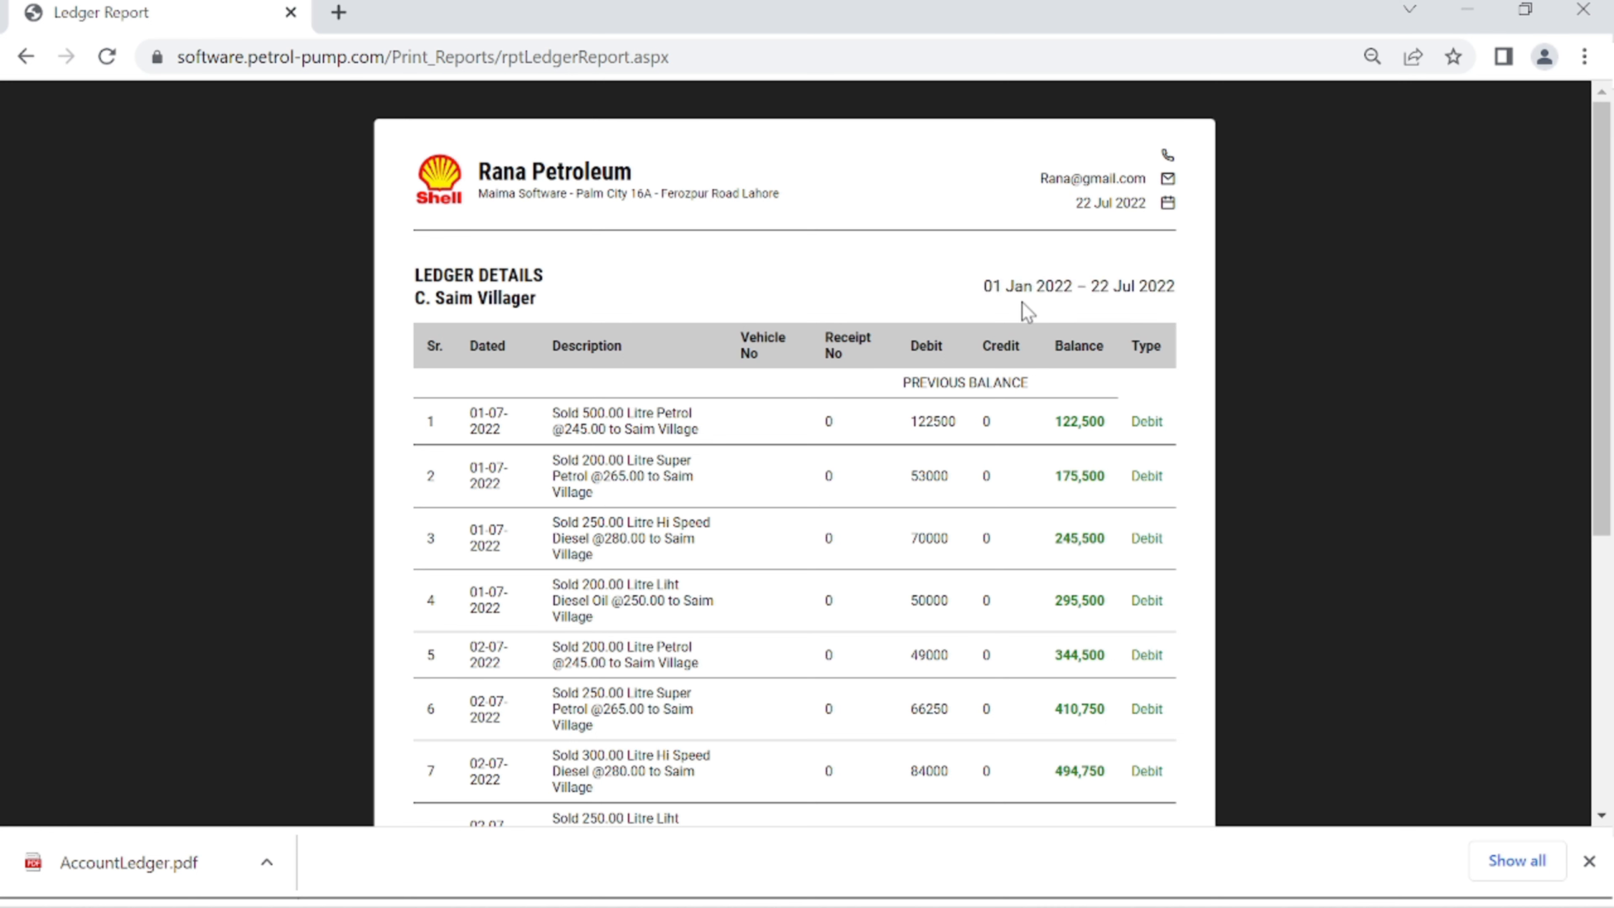
pyautogui.scroll(-4, 682, 411)
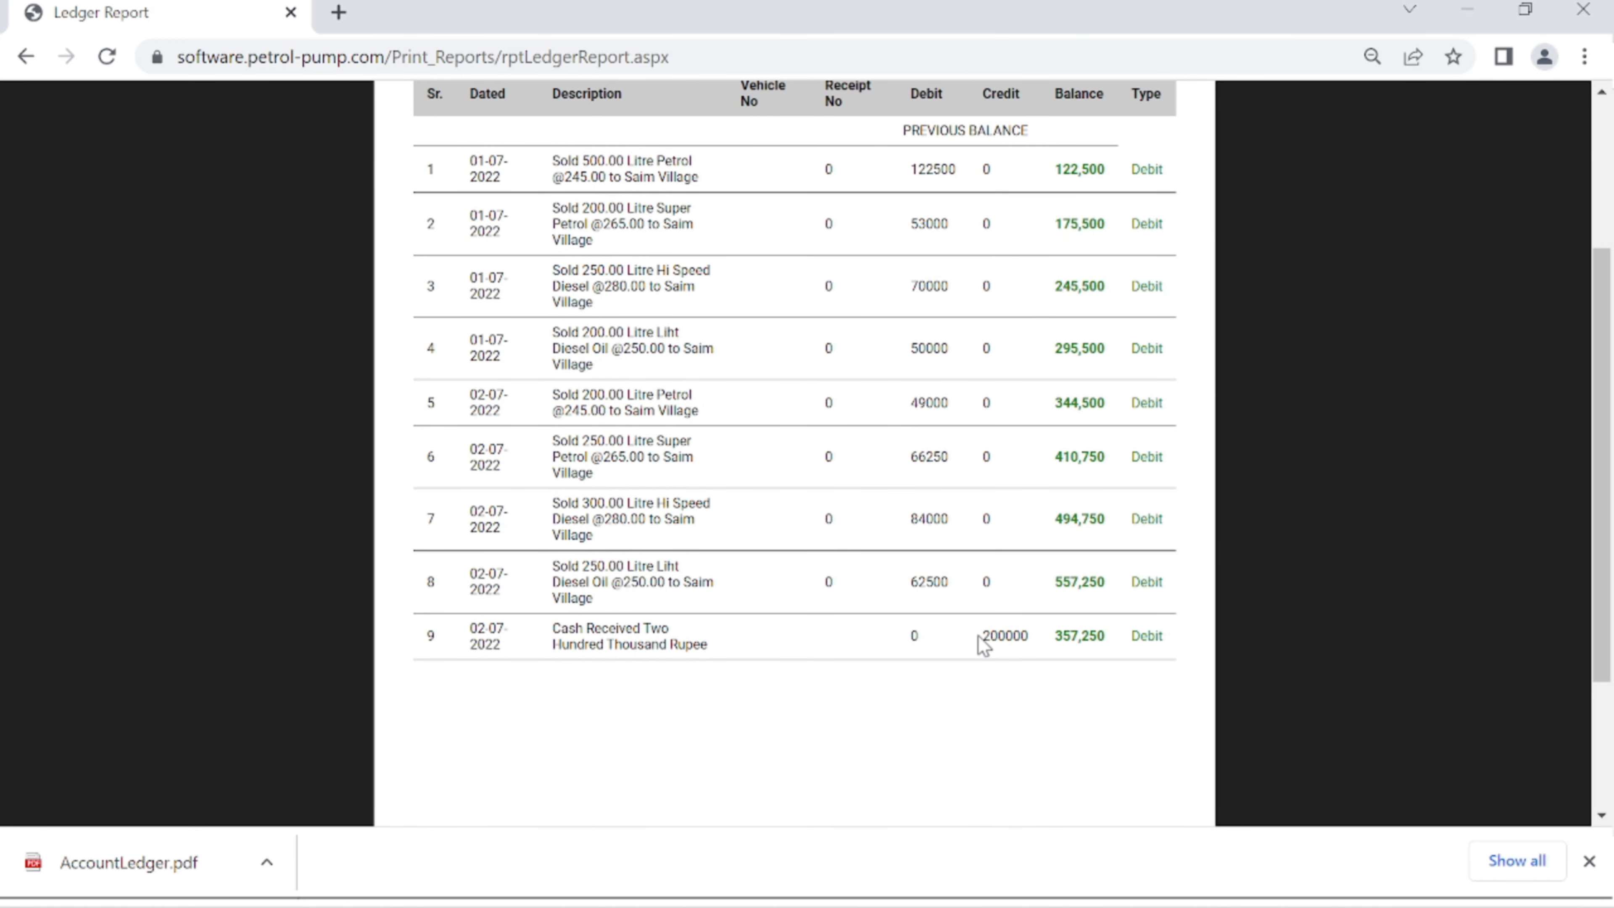
pyautogui.moveTo(982, 636); pyautogui.dragTo(1031, 640)
pyautogui.moveTo(1055, 636); pyautogui.dragTo(1110, 641)
pyautogui.scroll(4, 675, 714)
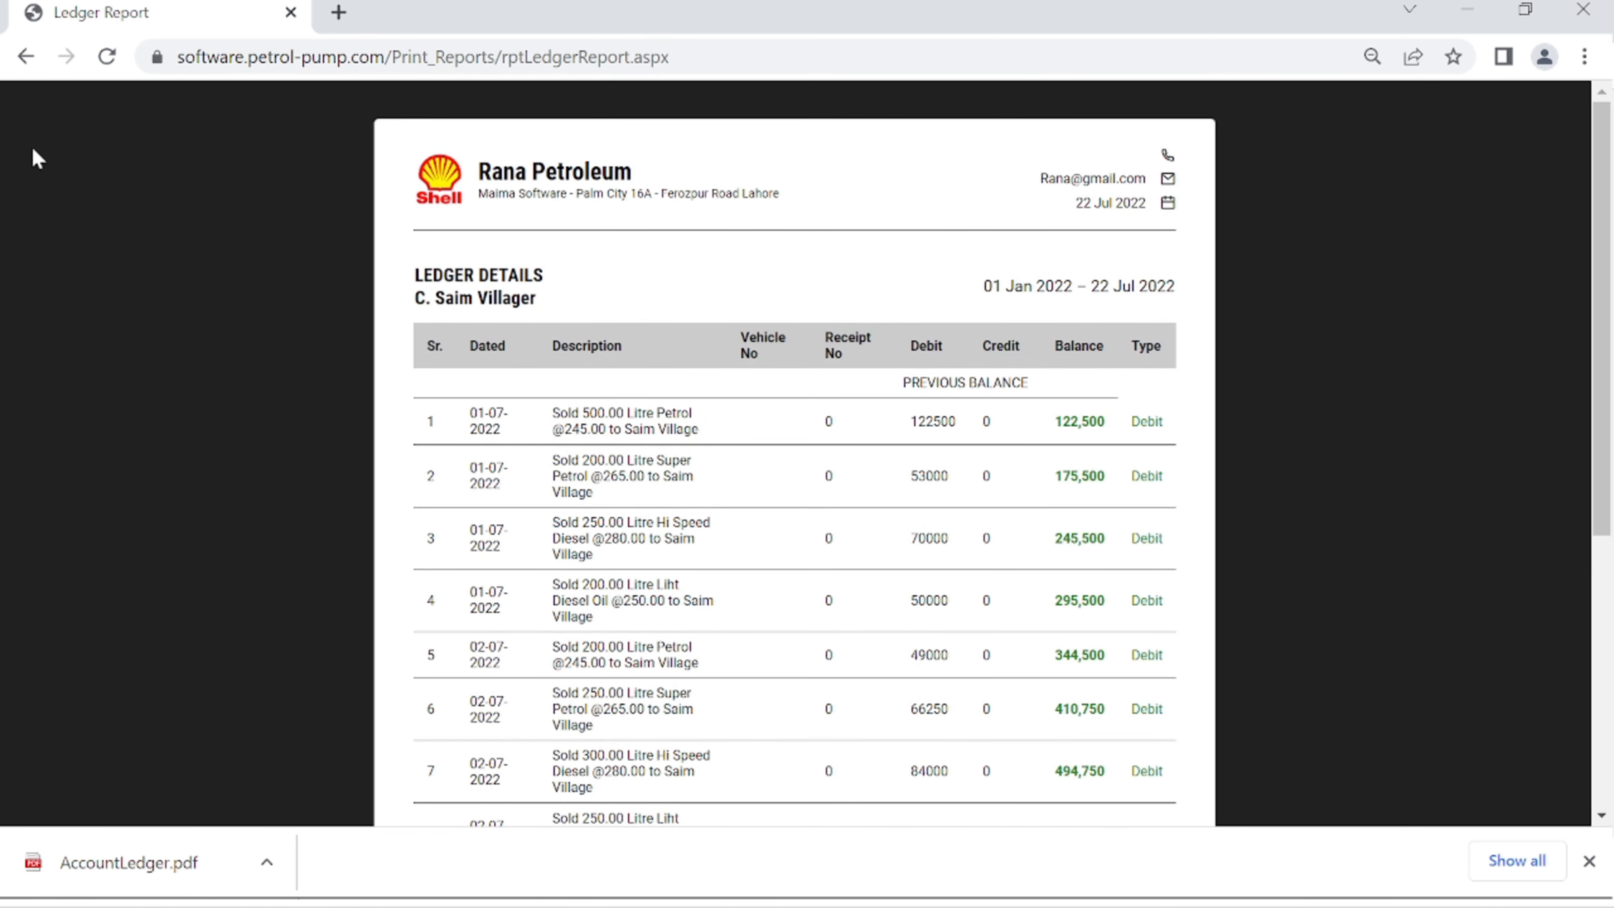
# - Leave the ledger report, start a new voucher and set its date to 07/03/2022
pyautogui.click(25, 57)
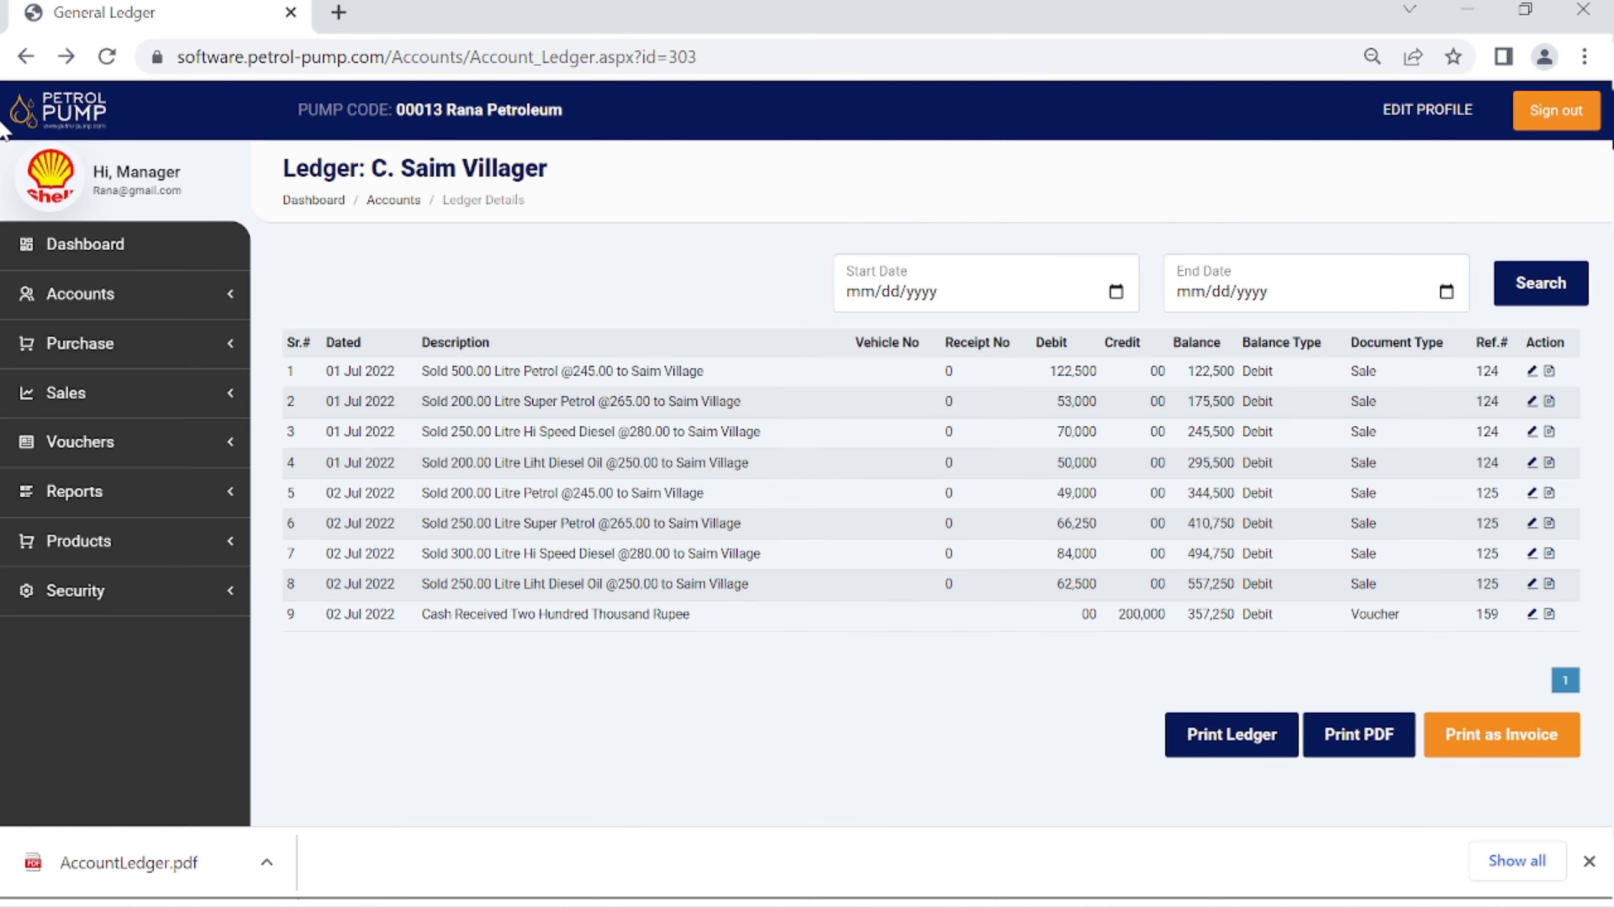
pyautogui.click(27, 57)
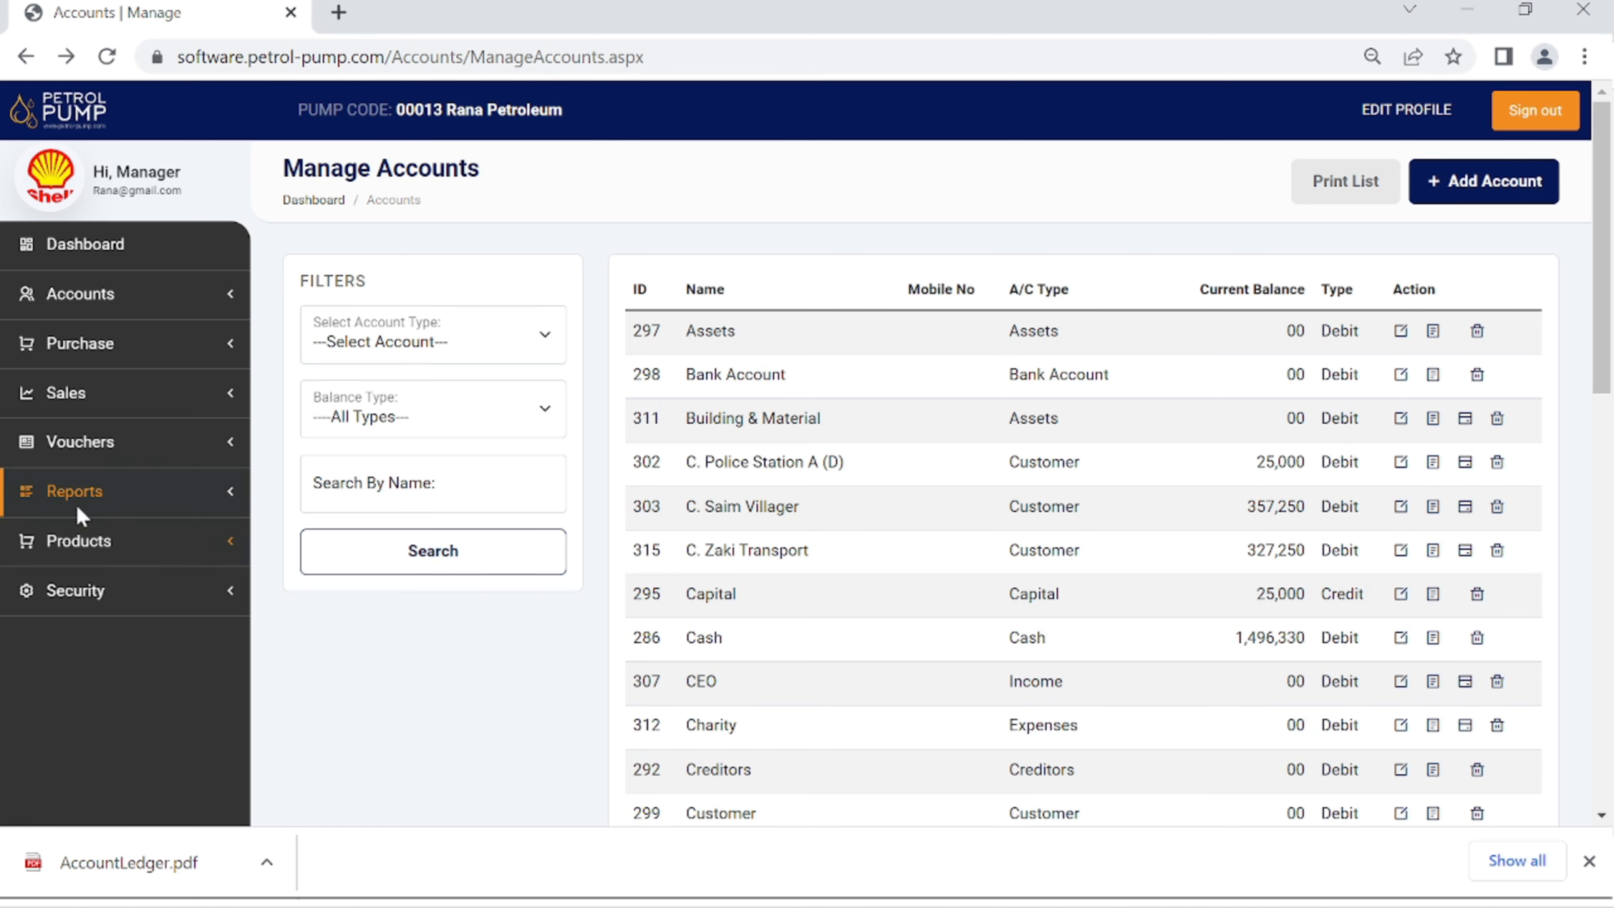
pyautogui.click(79, 451)
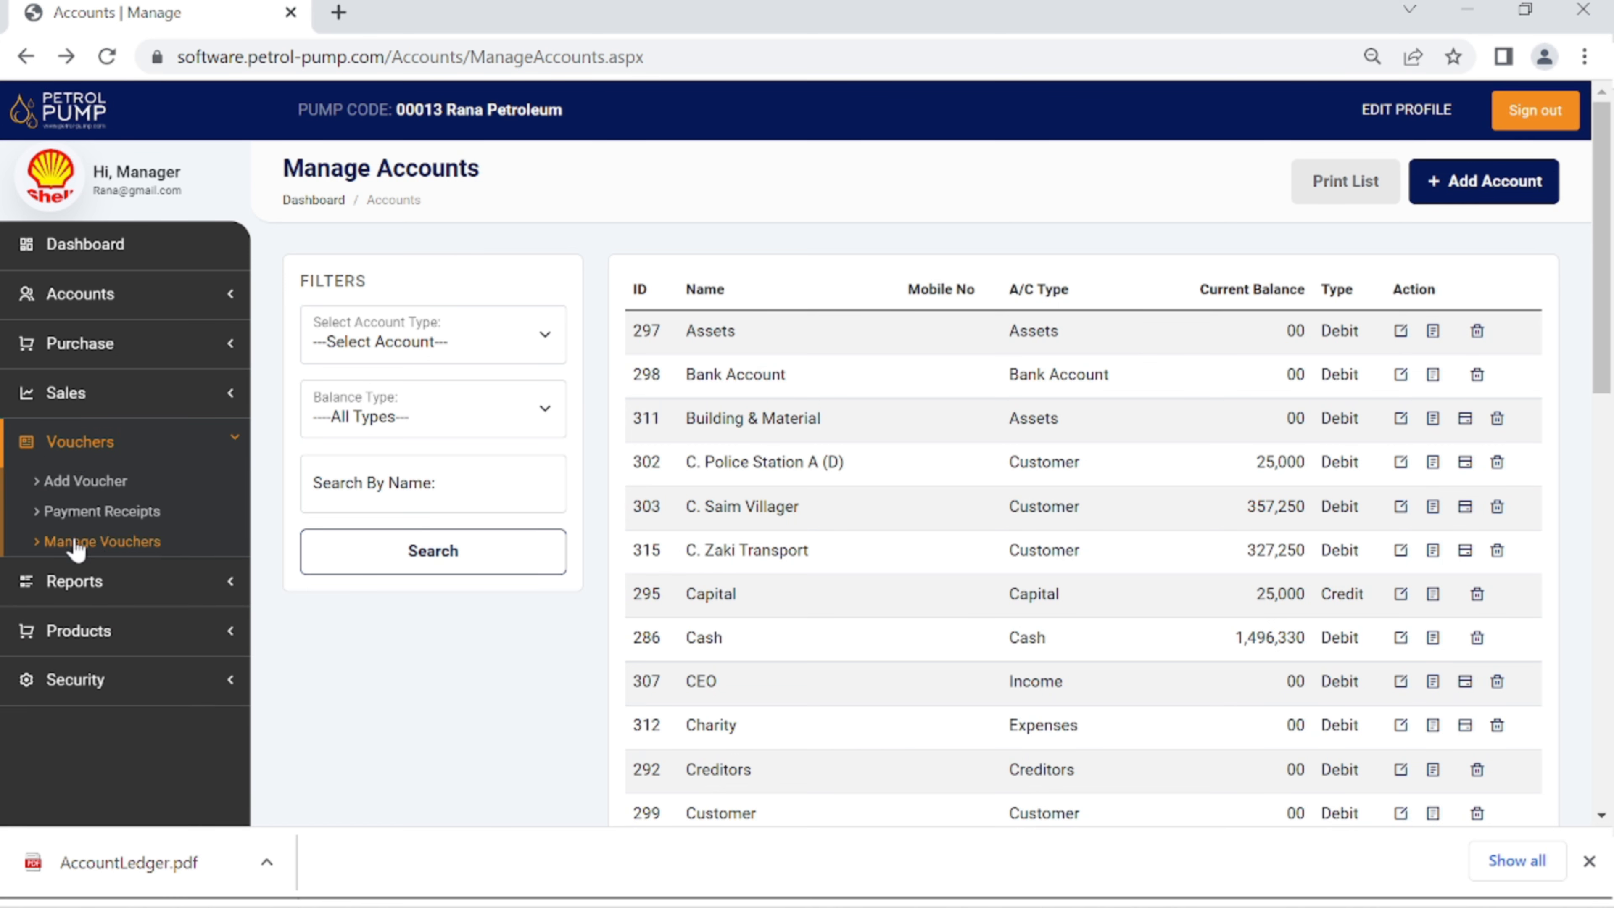
pyautogui.click(75, 482)
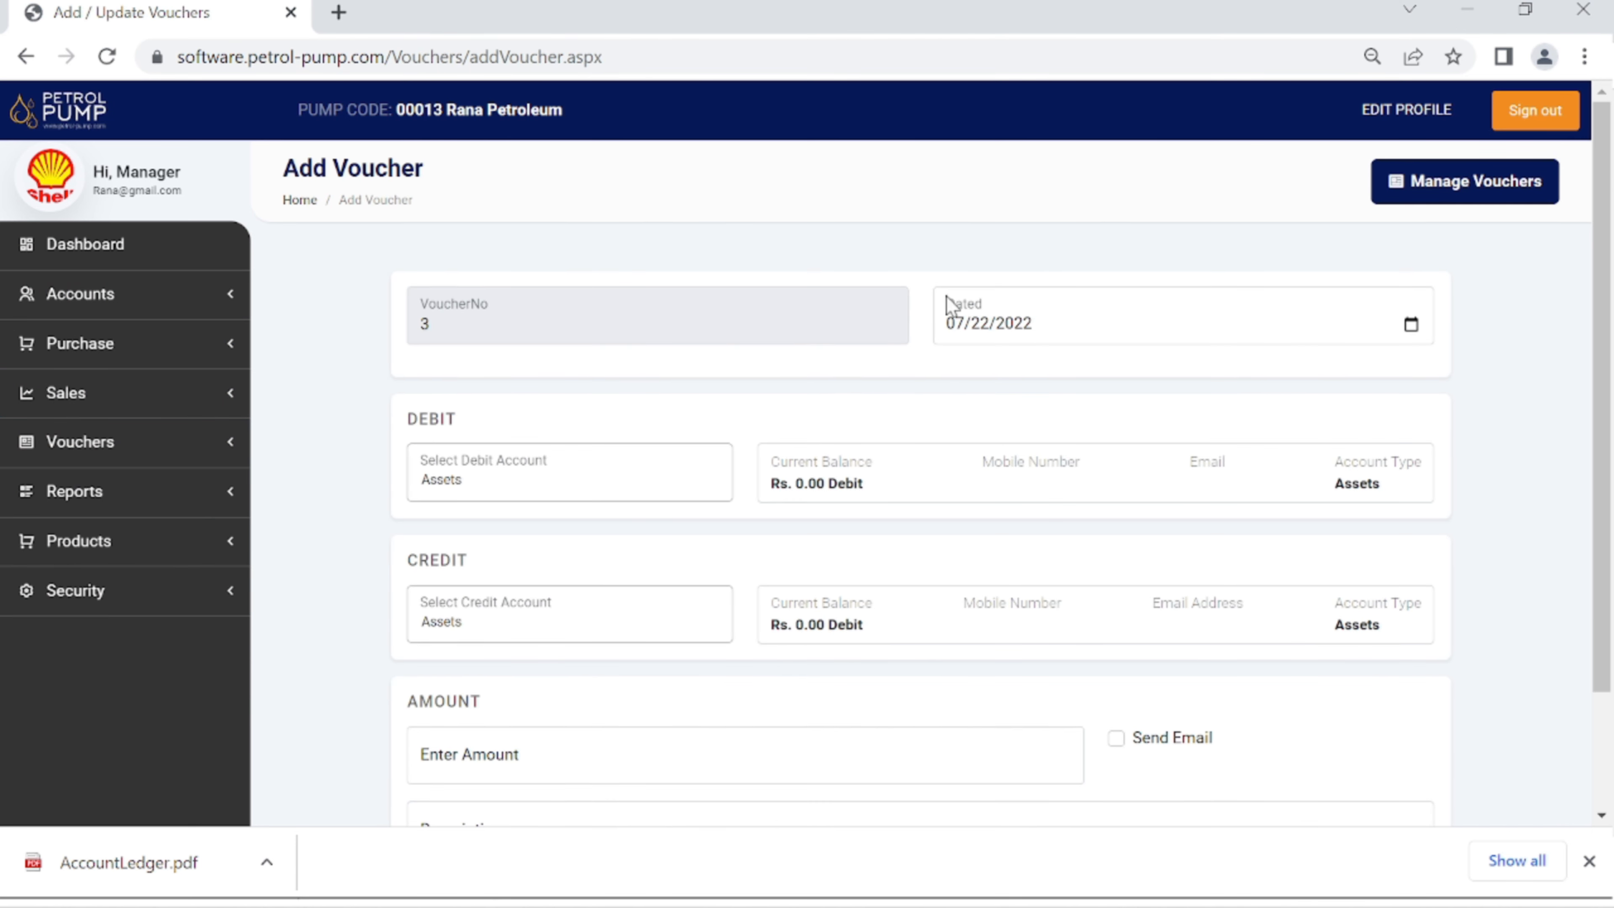
pyautogui.click(1397, 335)
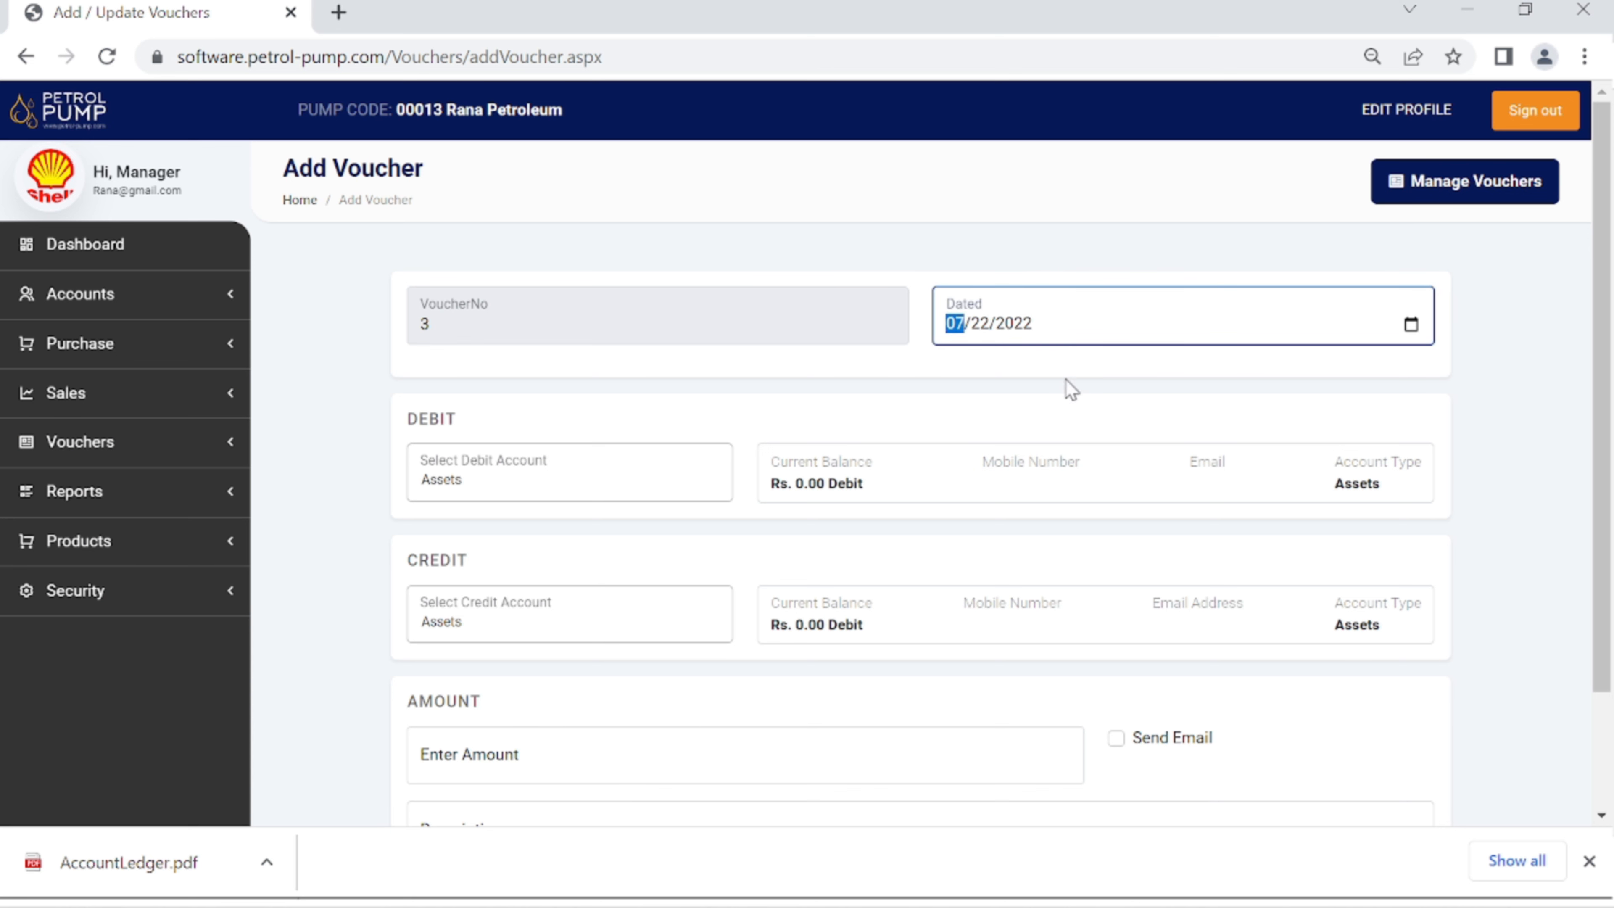
pyautogui.click(962, 464)
# - Set the new voucher's debit account to Utility Bills
pyautogui.click(548, 491)
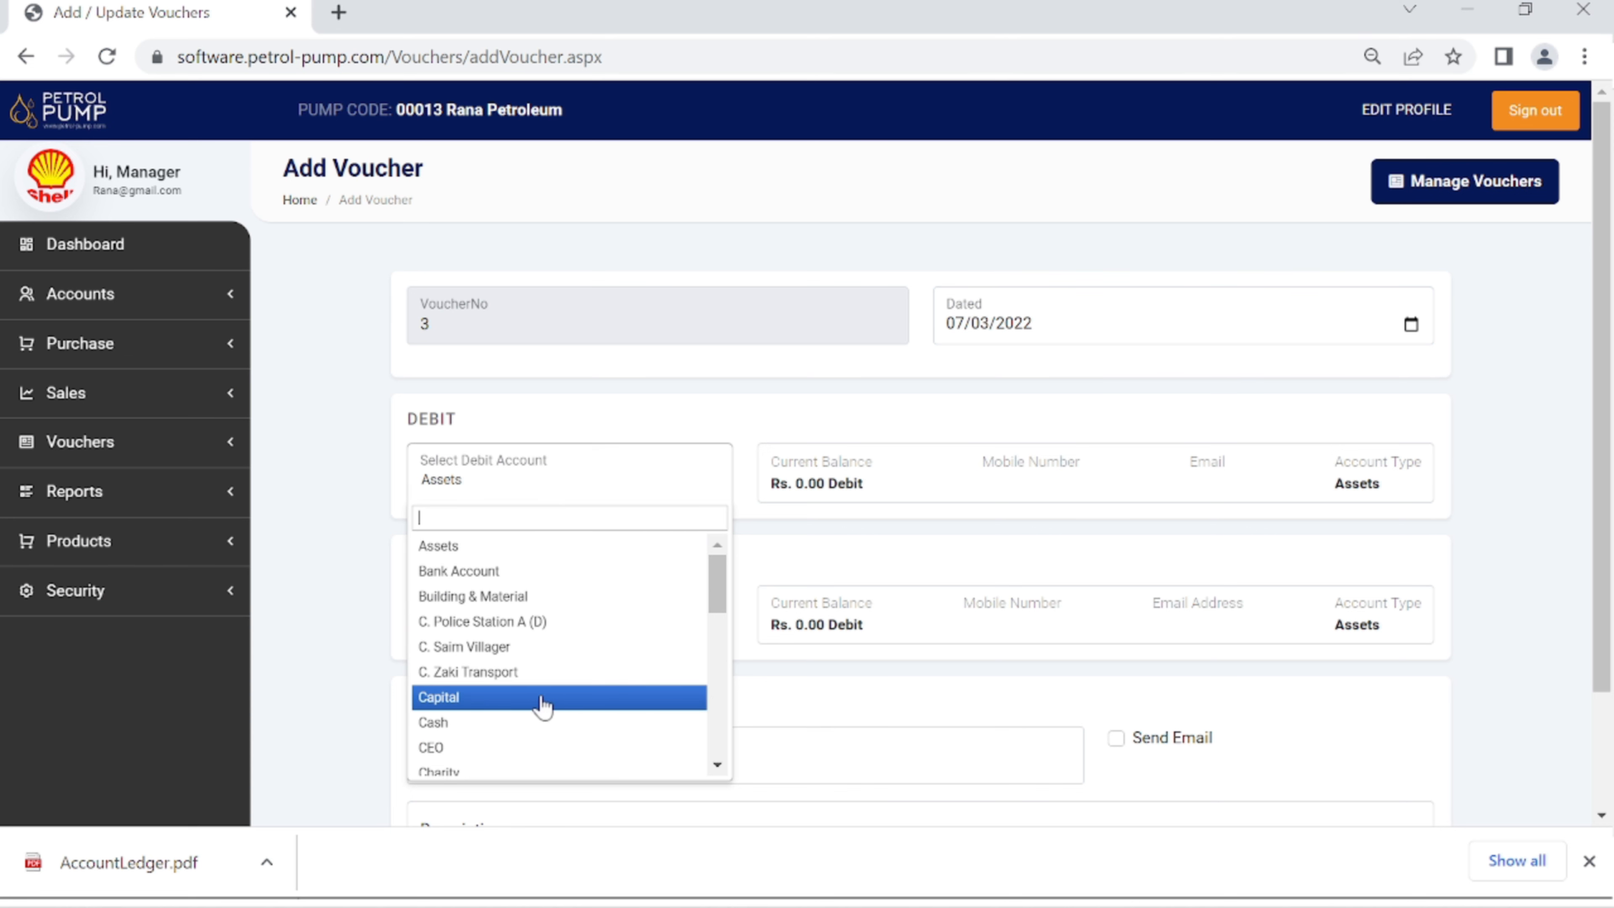
pyautogui.scroll(-4, 541, 671)
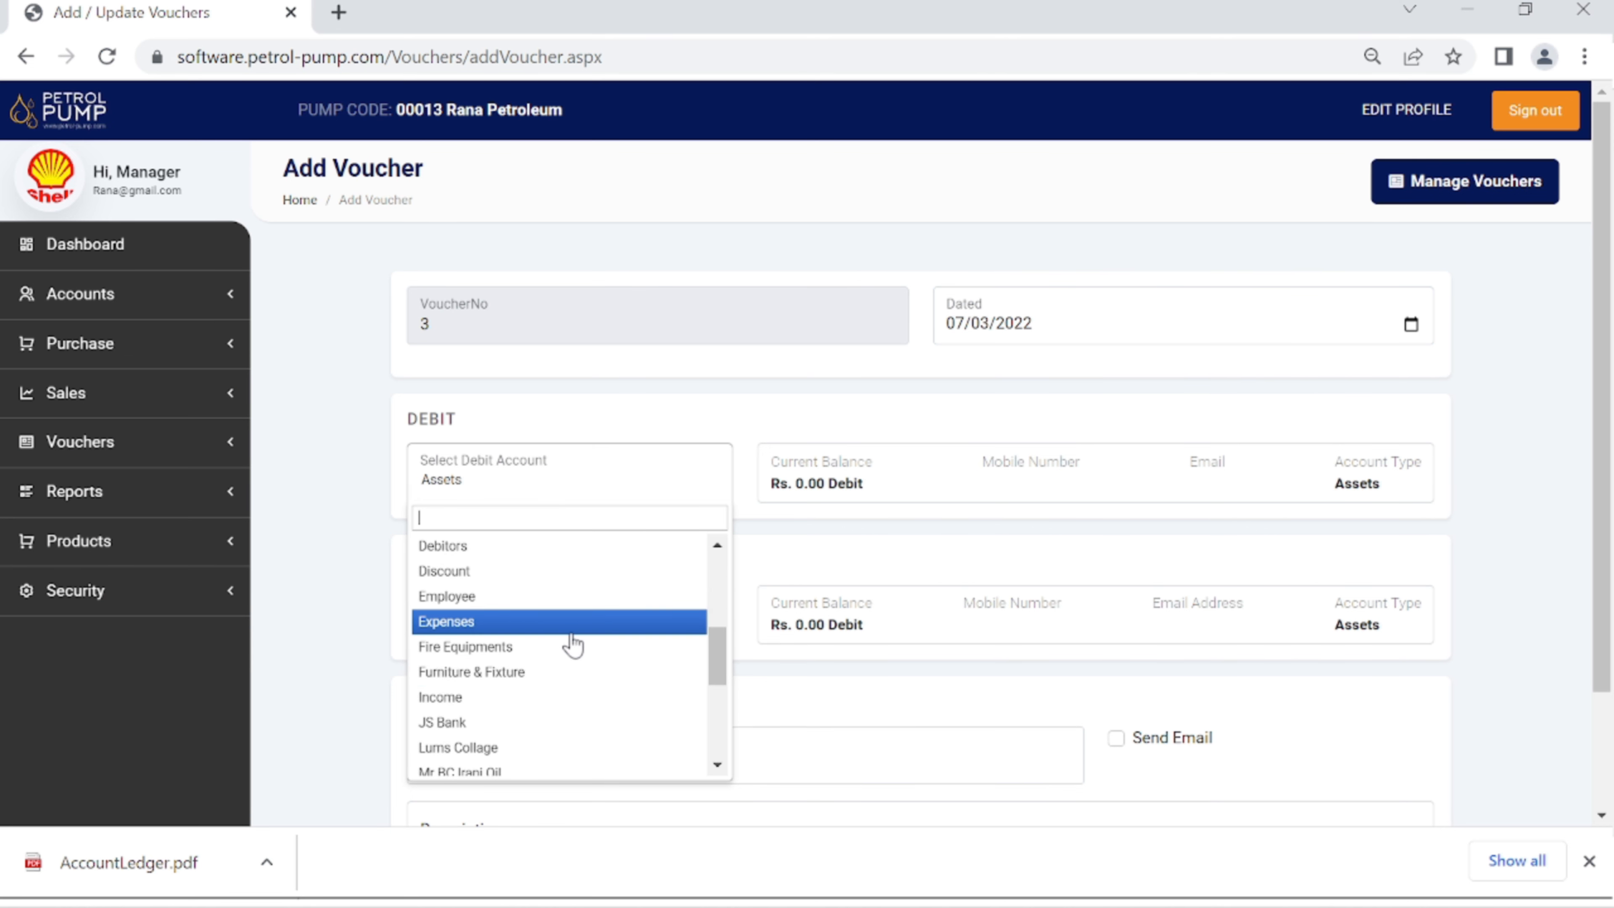
pyautogui.scroll(-2, 570, 702)
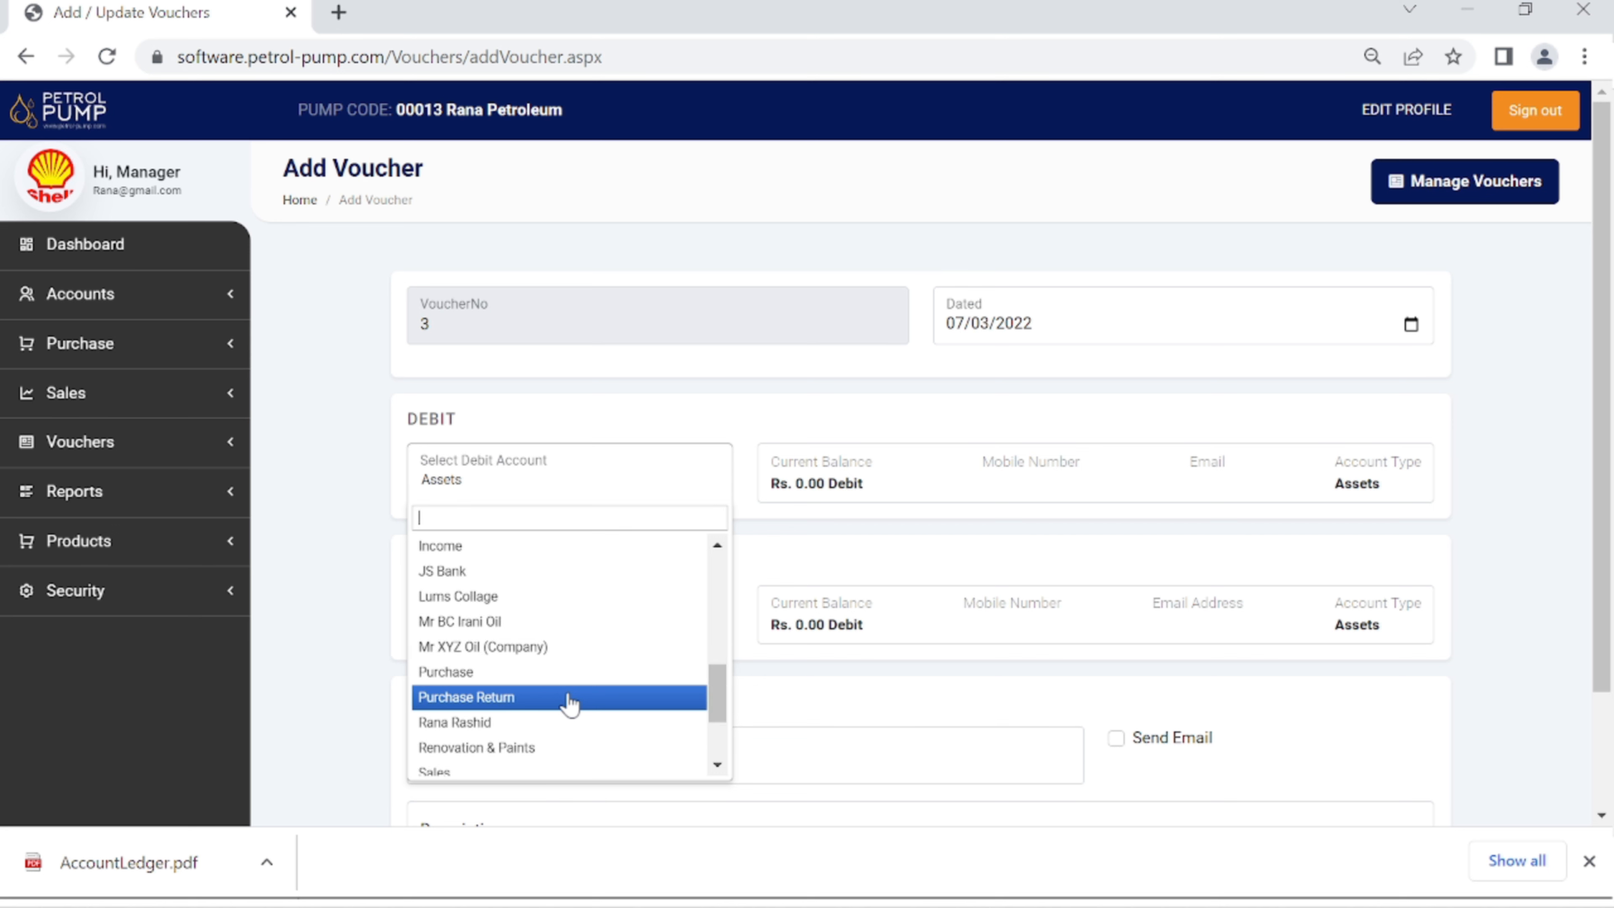
pyautogui.scroll(-2, 570, 702)
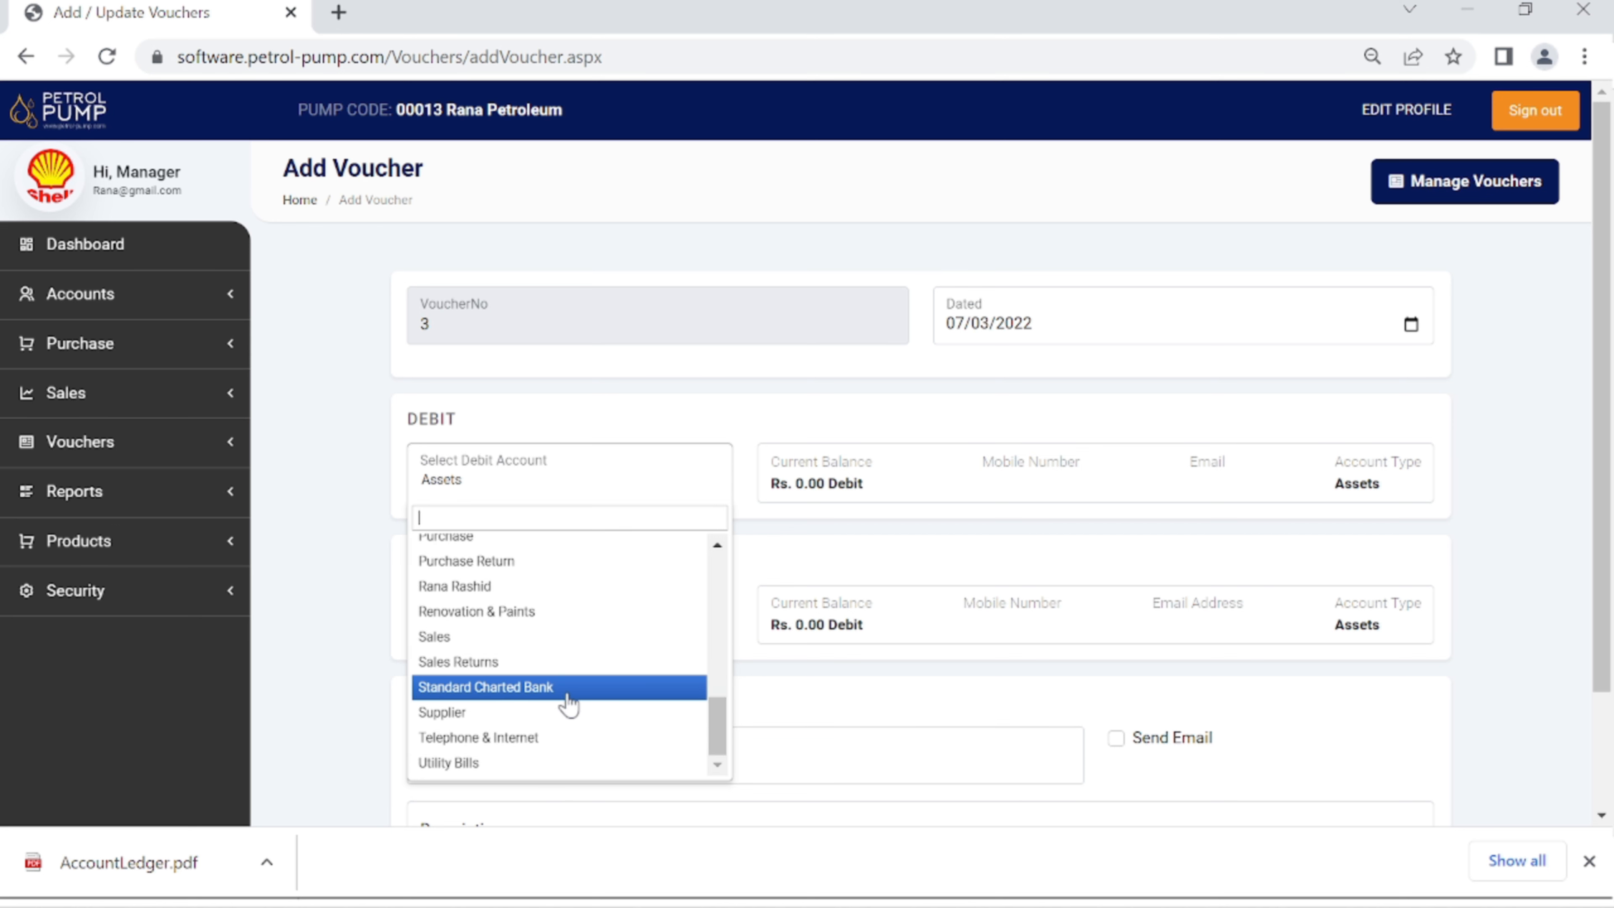
pyautogui.click(535, 766)
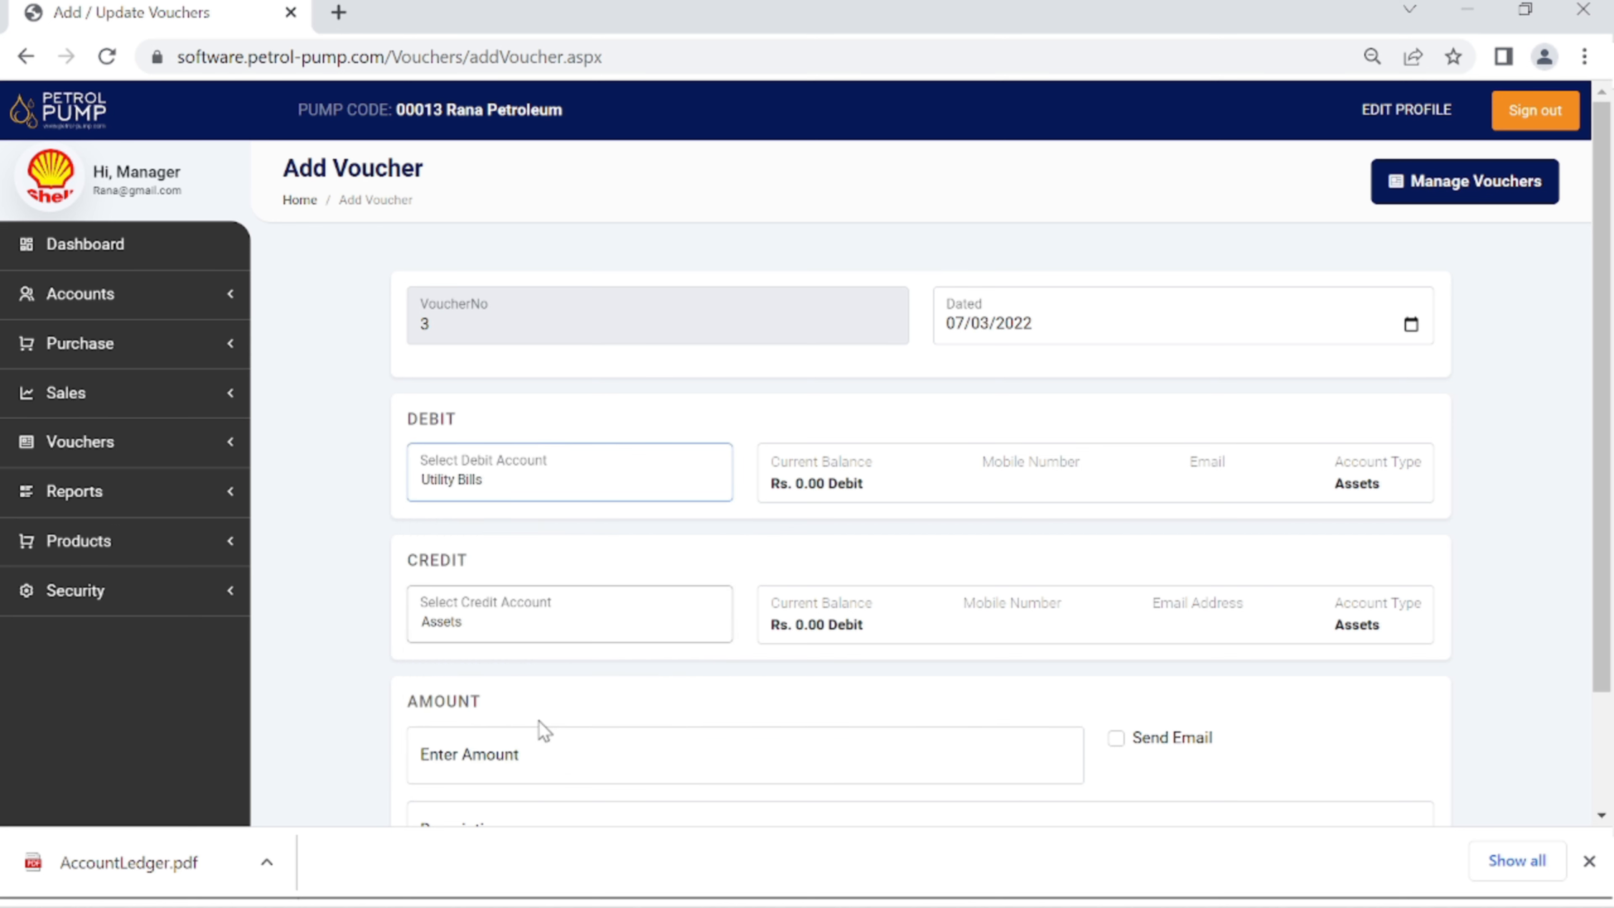
# - Set the new voucher's credit account to Cash
pyautogui.click(506, 628)
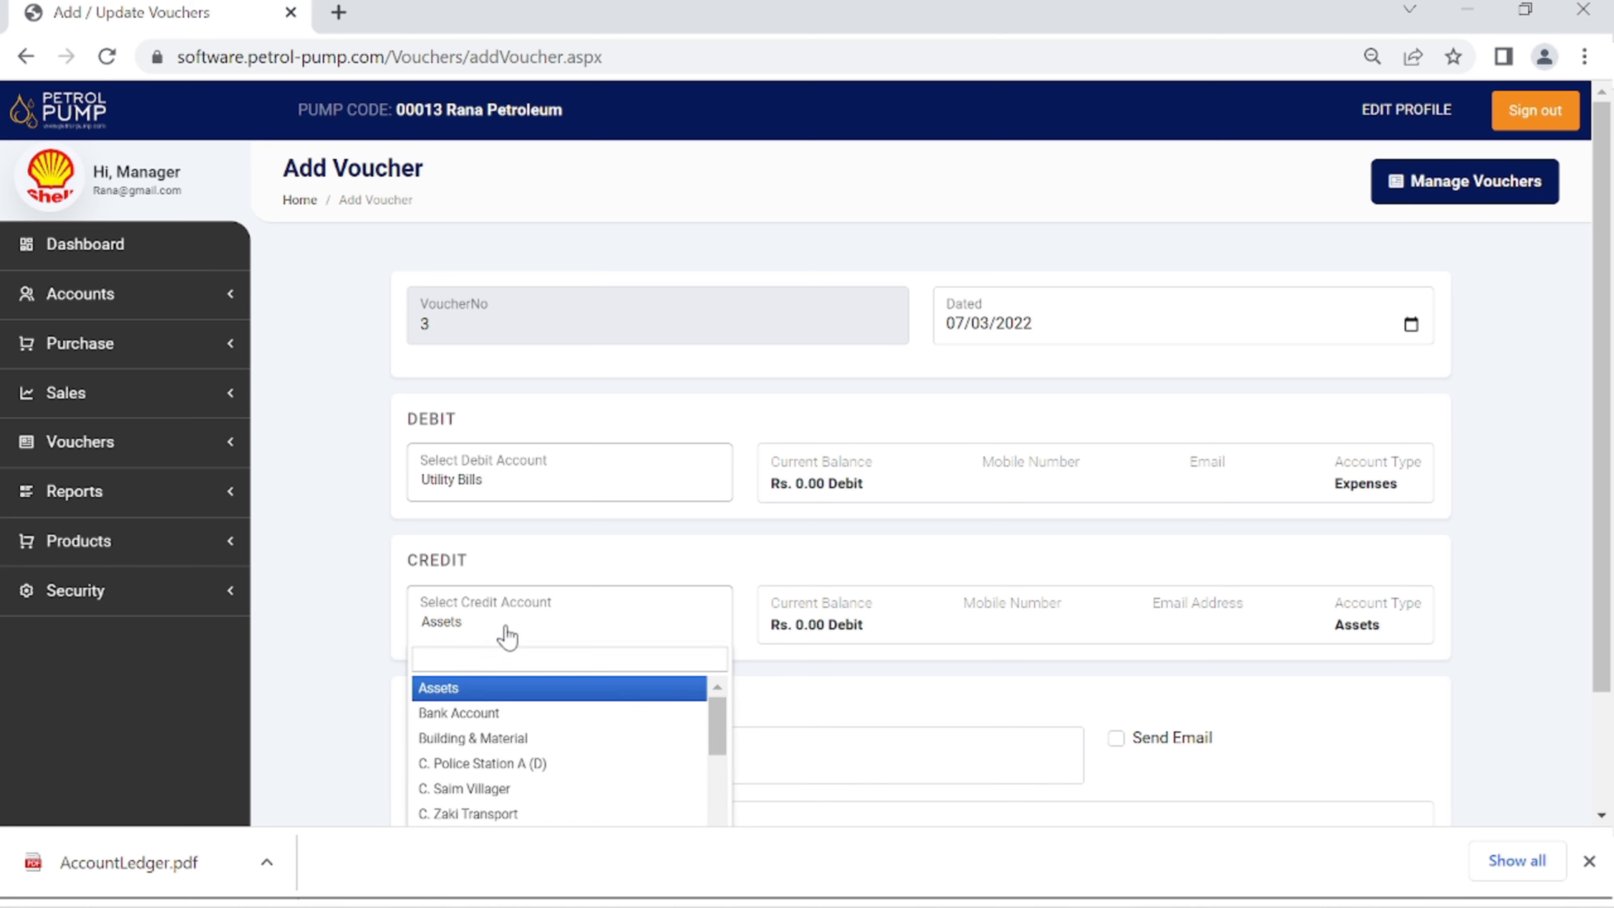
pyautogui.scroll(-2, 495, 766)
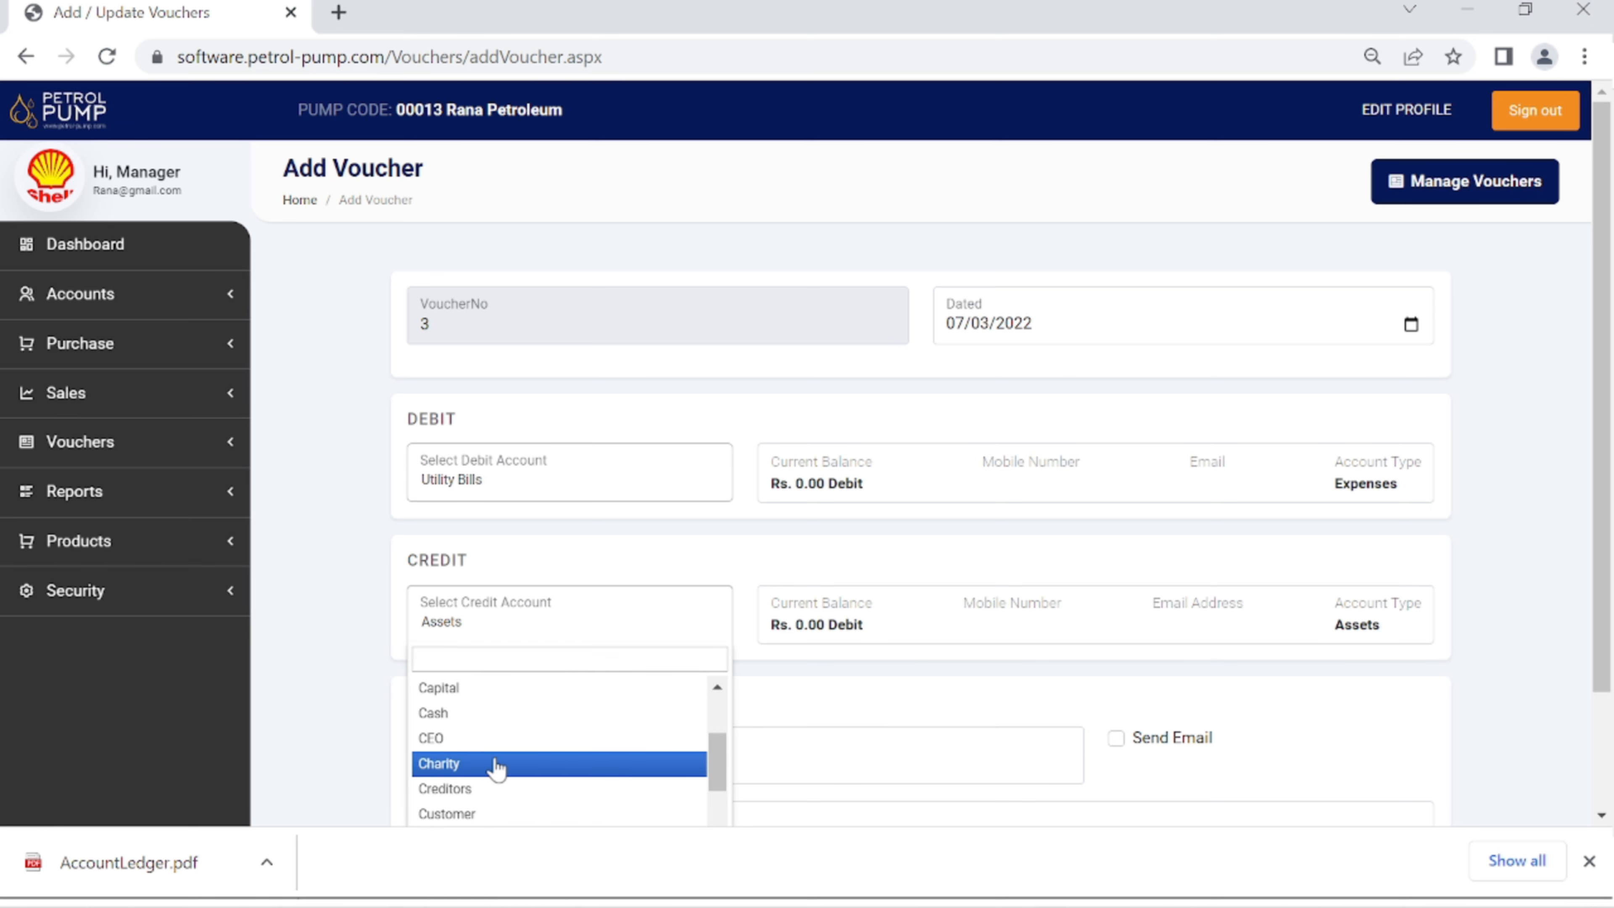
pyautogui.scroll(-2, 500, 768)
pyautogui.scroll(-3, 501, 763)
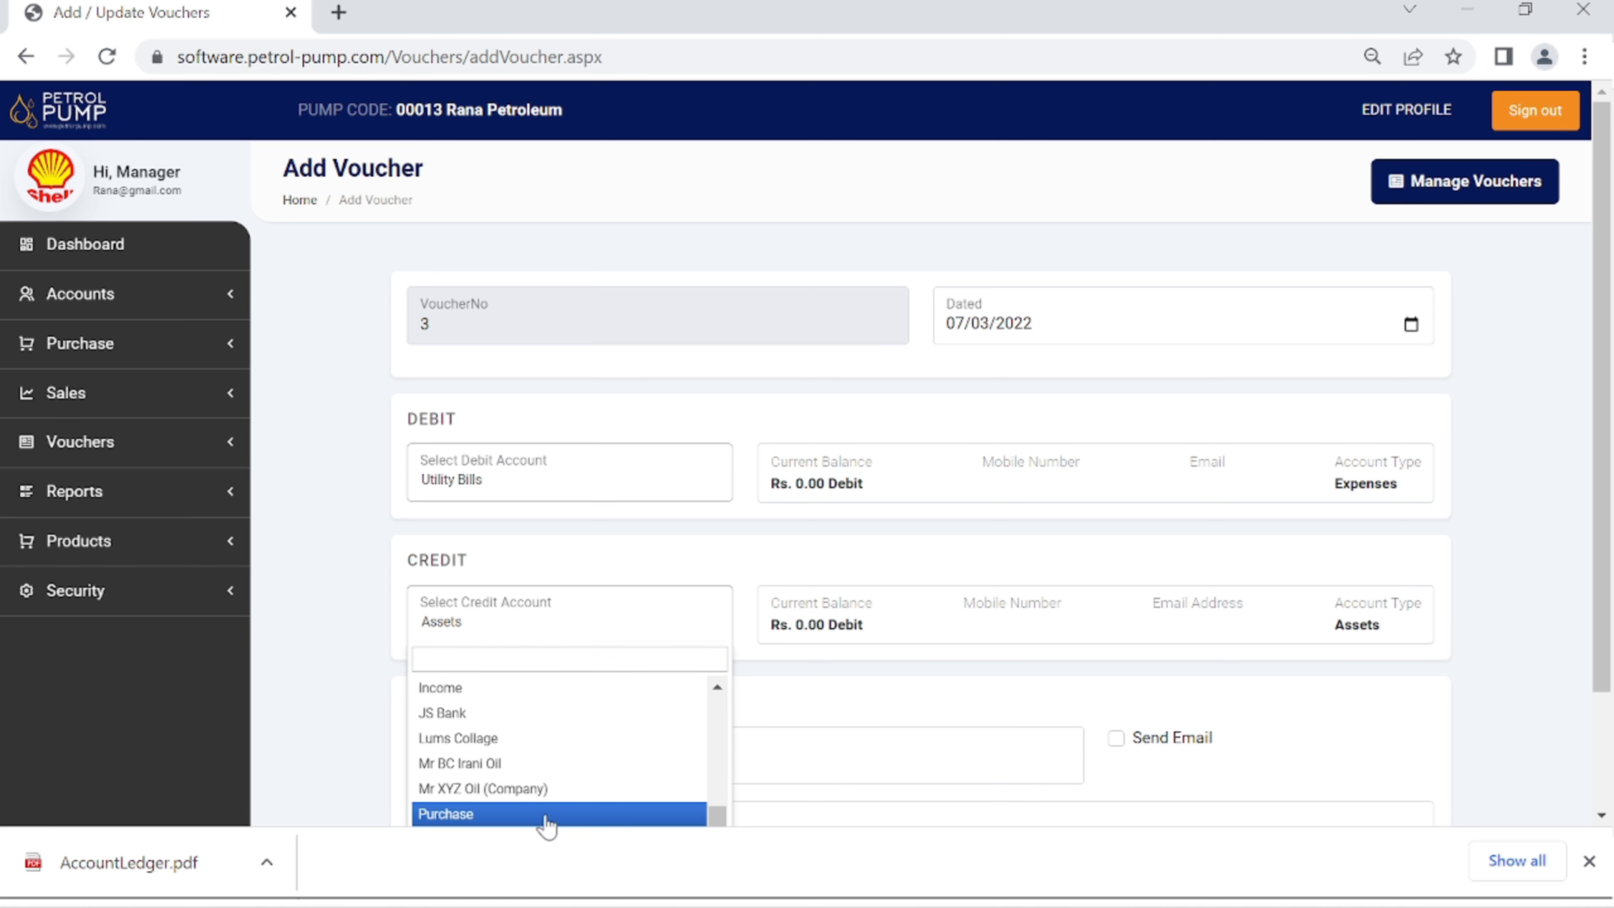
pyautogui.write('as')
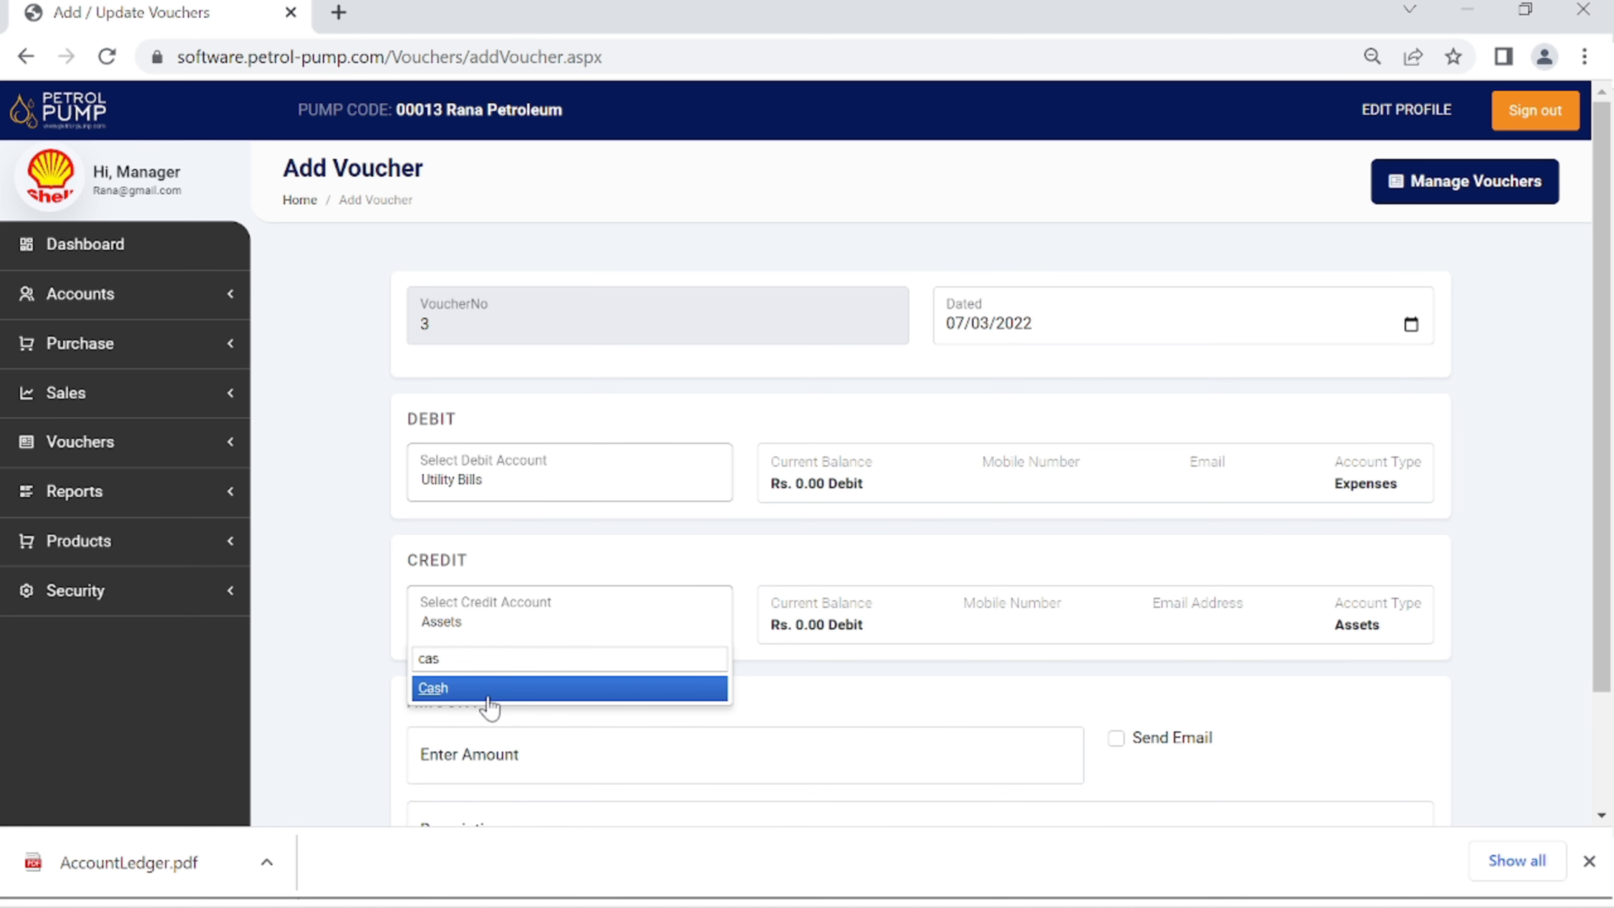
pyautogui.click(488, 694)
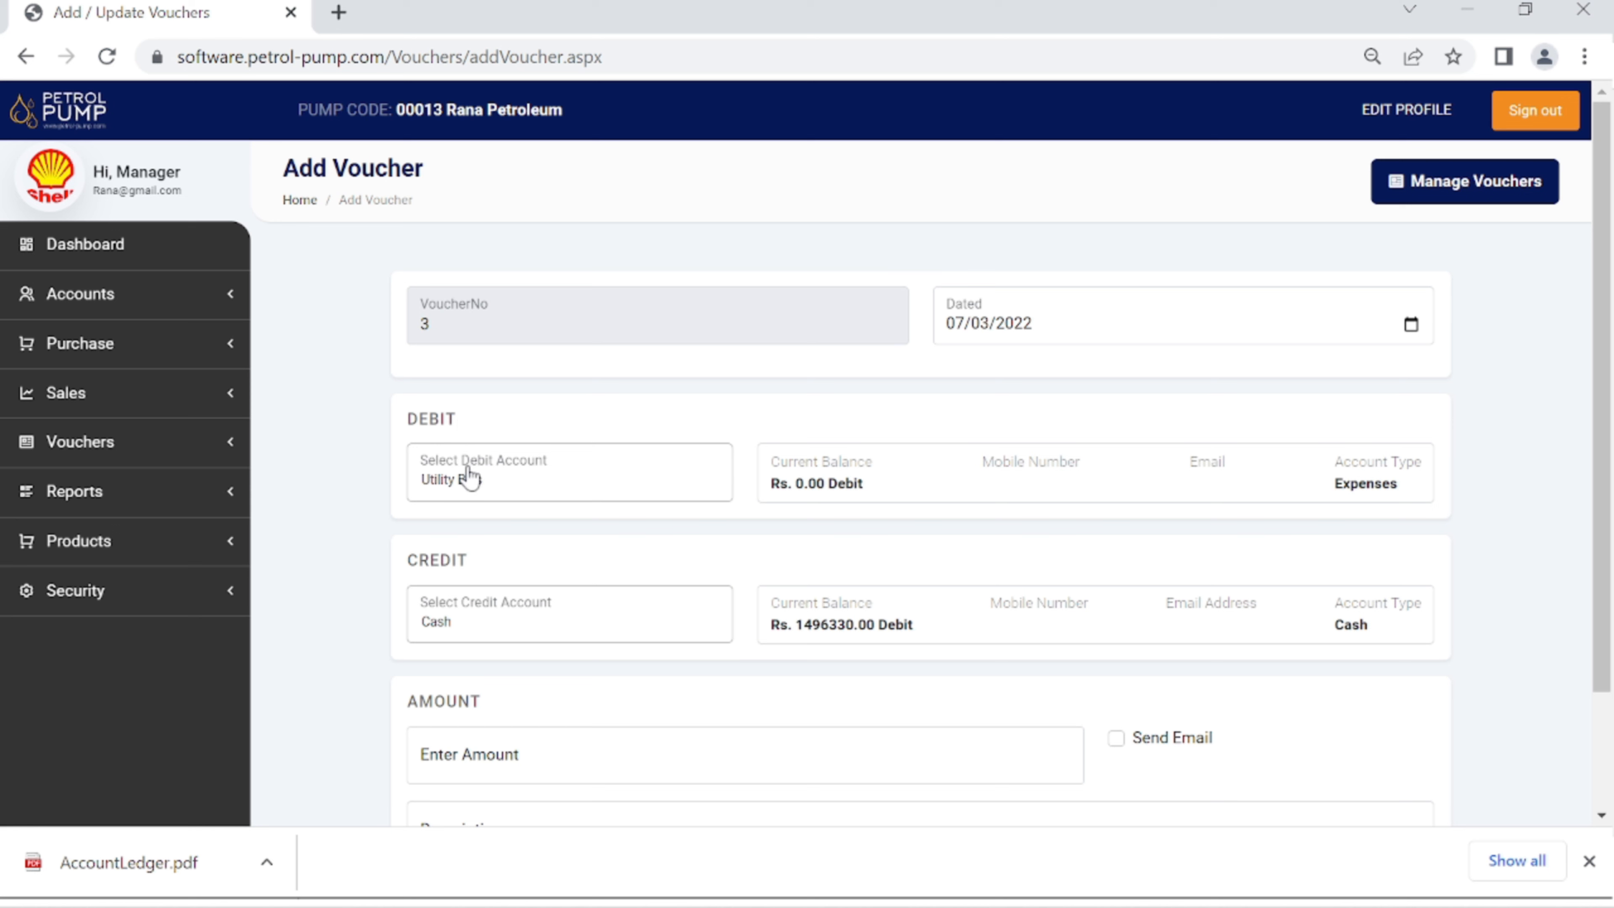
# - Enter 5000 as the voucher amount and "Electric Bill for the month of Jun,22" as its description
pyautogui.click(552, 748)
pyautogui.write('5')
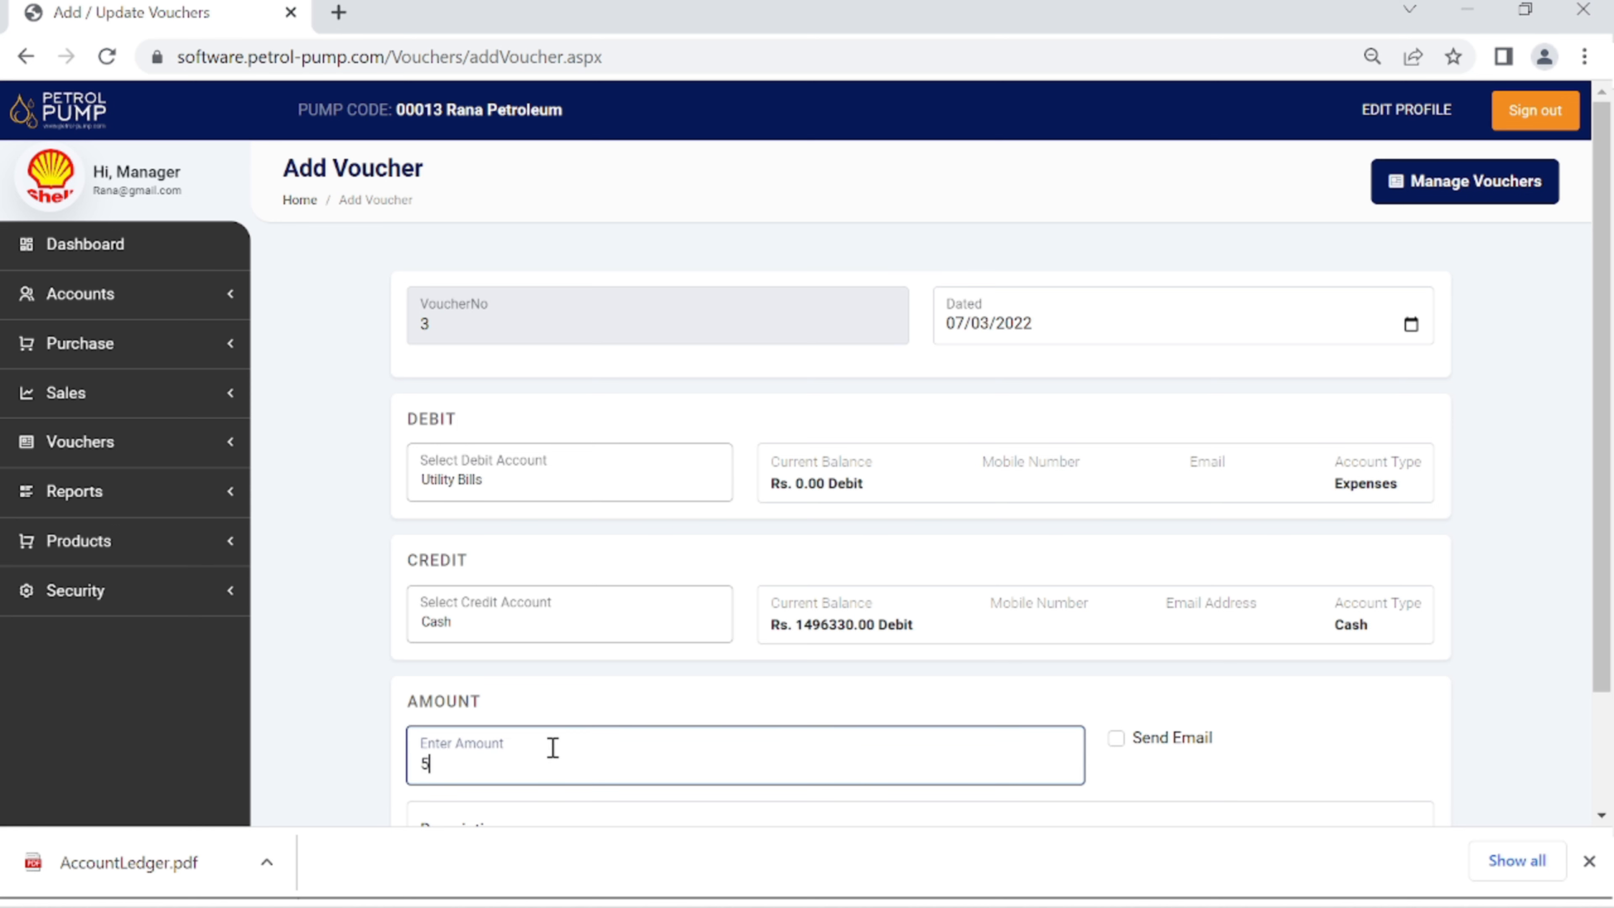
pyautogui.write('000')
pyautogui.press('Tab')
pyautogui.press('Tab')
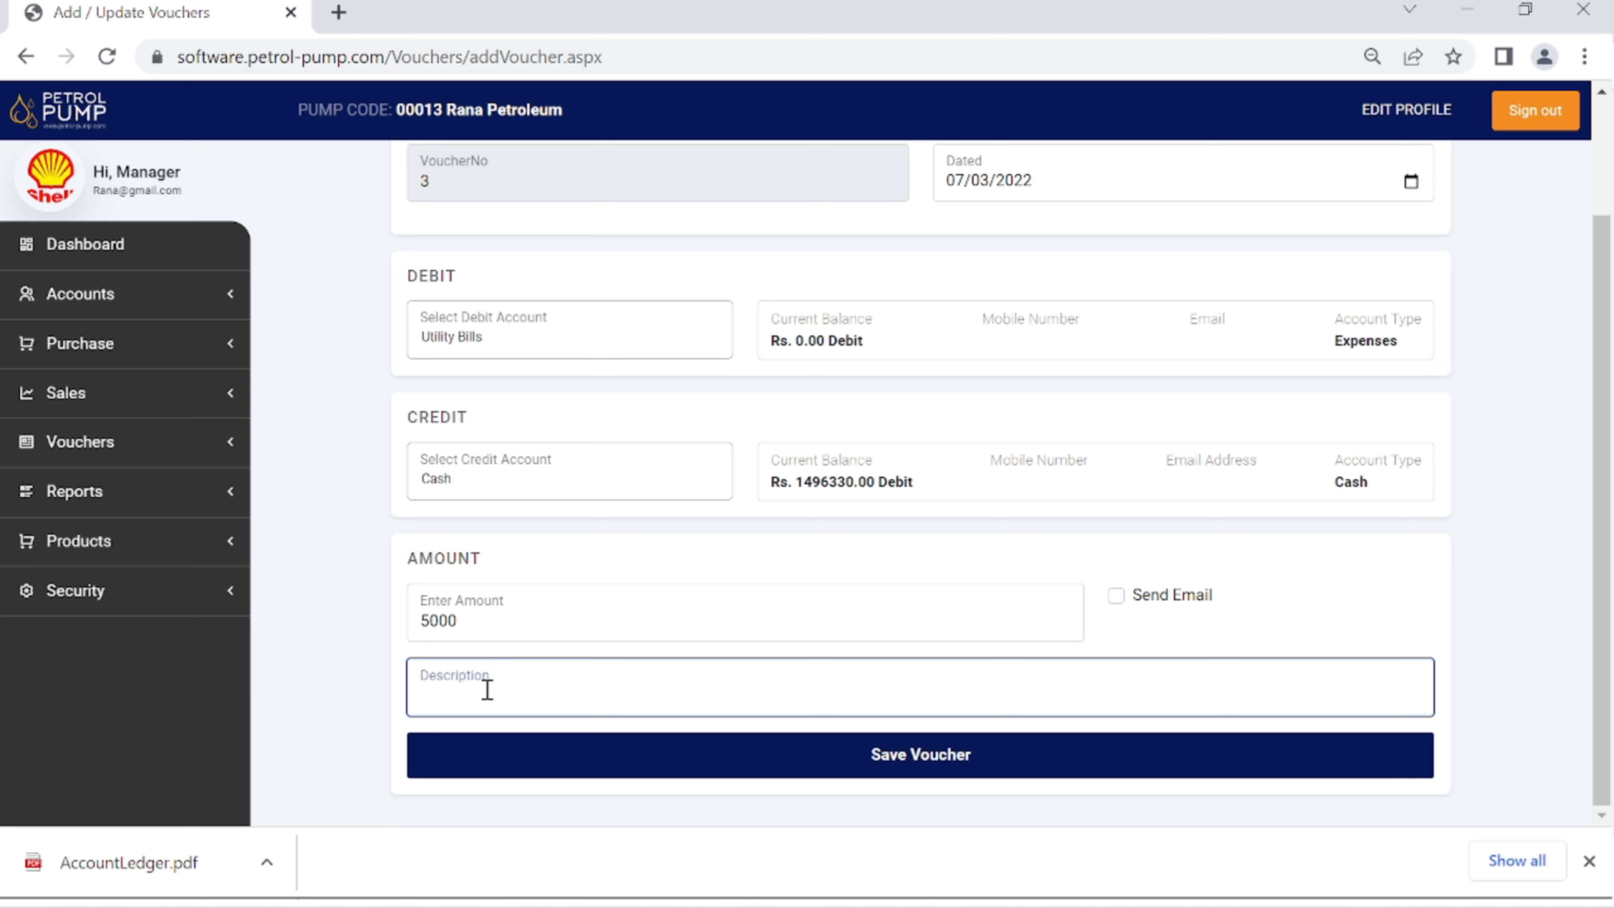
pyautogui.write('E')
pyautogui.click(589, 733)
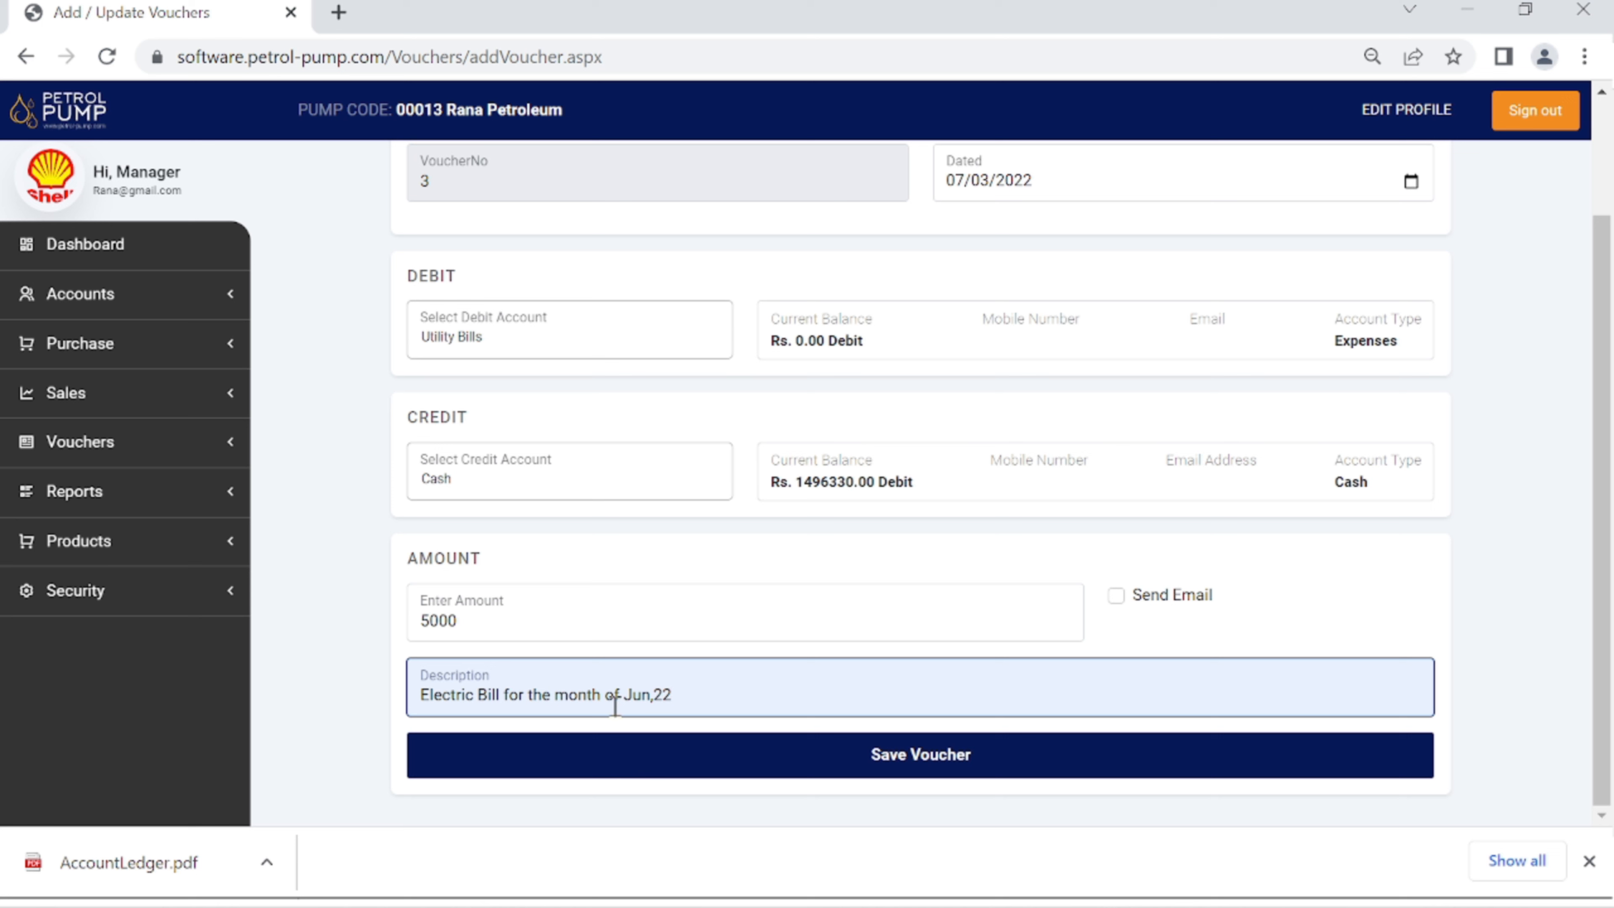
# - Correct the voucher description to "Electric Bill for the month of Jul,22" and save the voucher
pyautogui.click(658, 699)
pyautogui.press('BackSpace')
pyautogui.press('BackSpace')
pyautogui.press('BackSpace')
pyautogui.press('BackSpace')
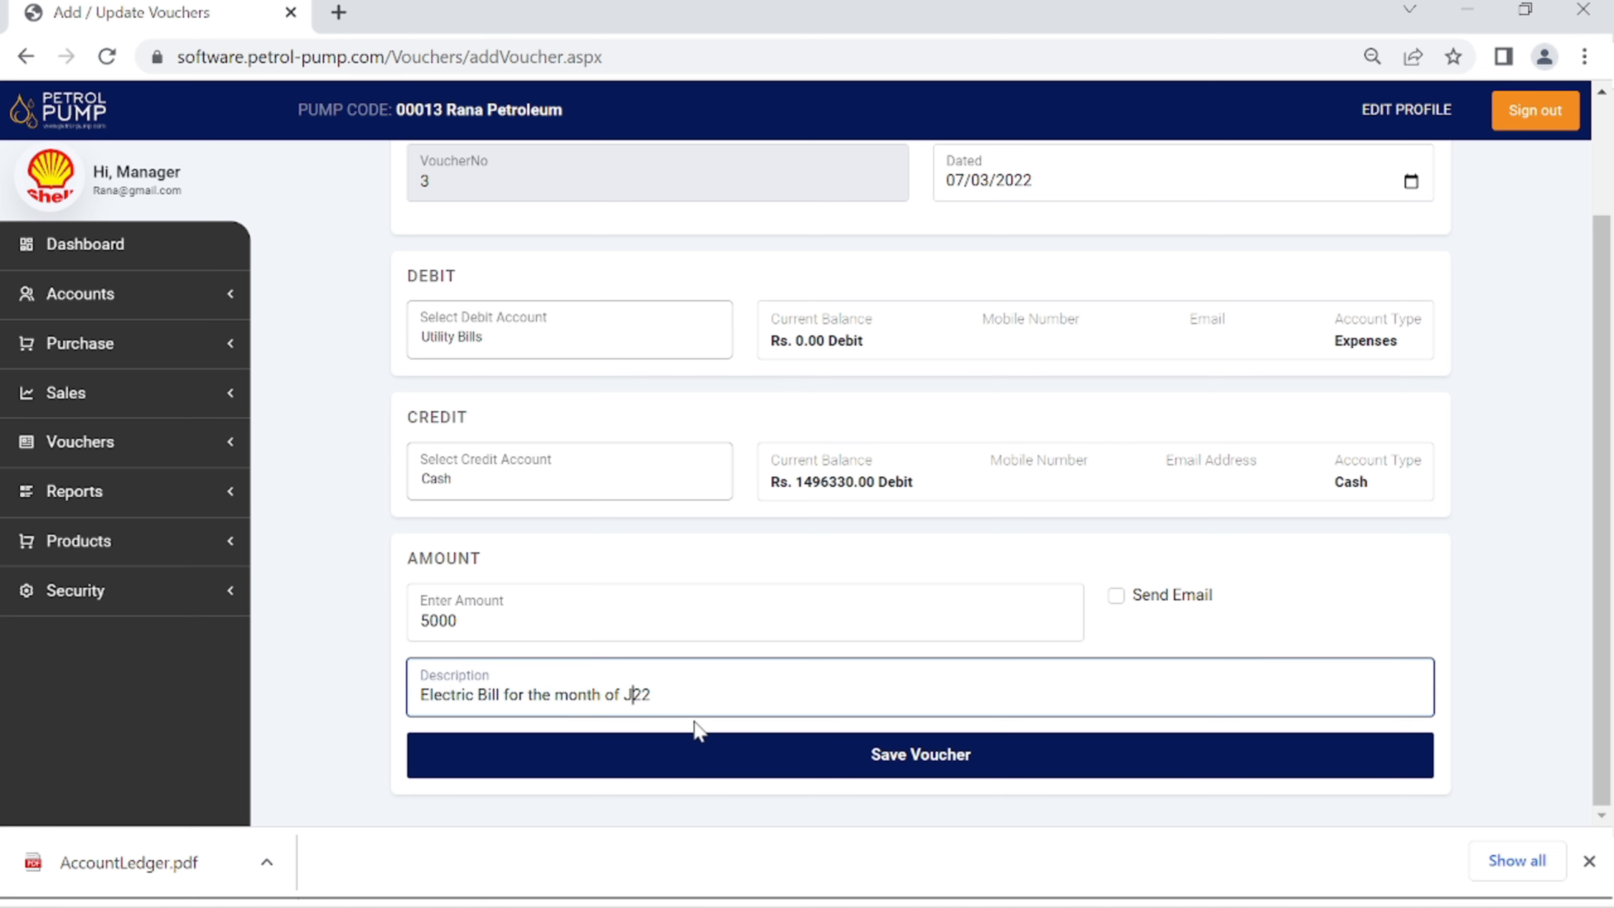
pyautogui.write('ul,')
pyautogui.click(883, 763)
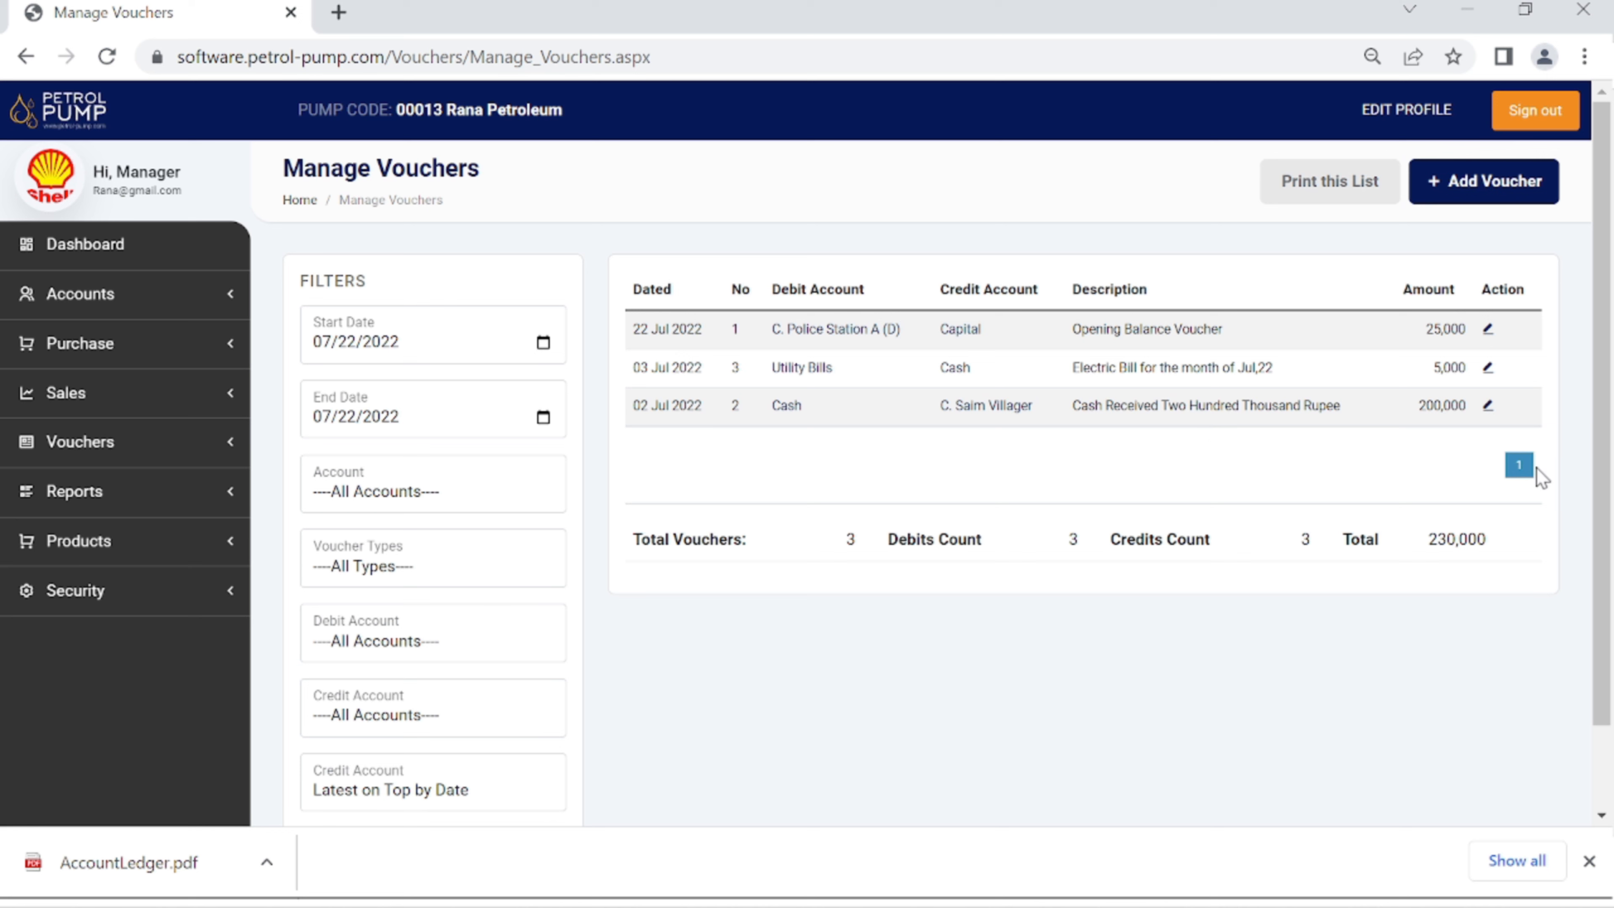
# - Check the electric bill voucher's amount and row details in the voucher list
pyautogui.doubleClick(1452, 367)
pyautogui.click(631, 370)
pyautogui.moveTo(636, 375); pyautogui.dragTo(1131, 451)
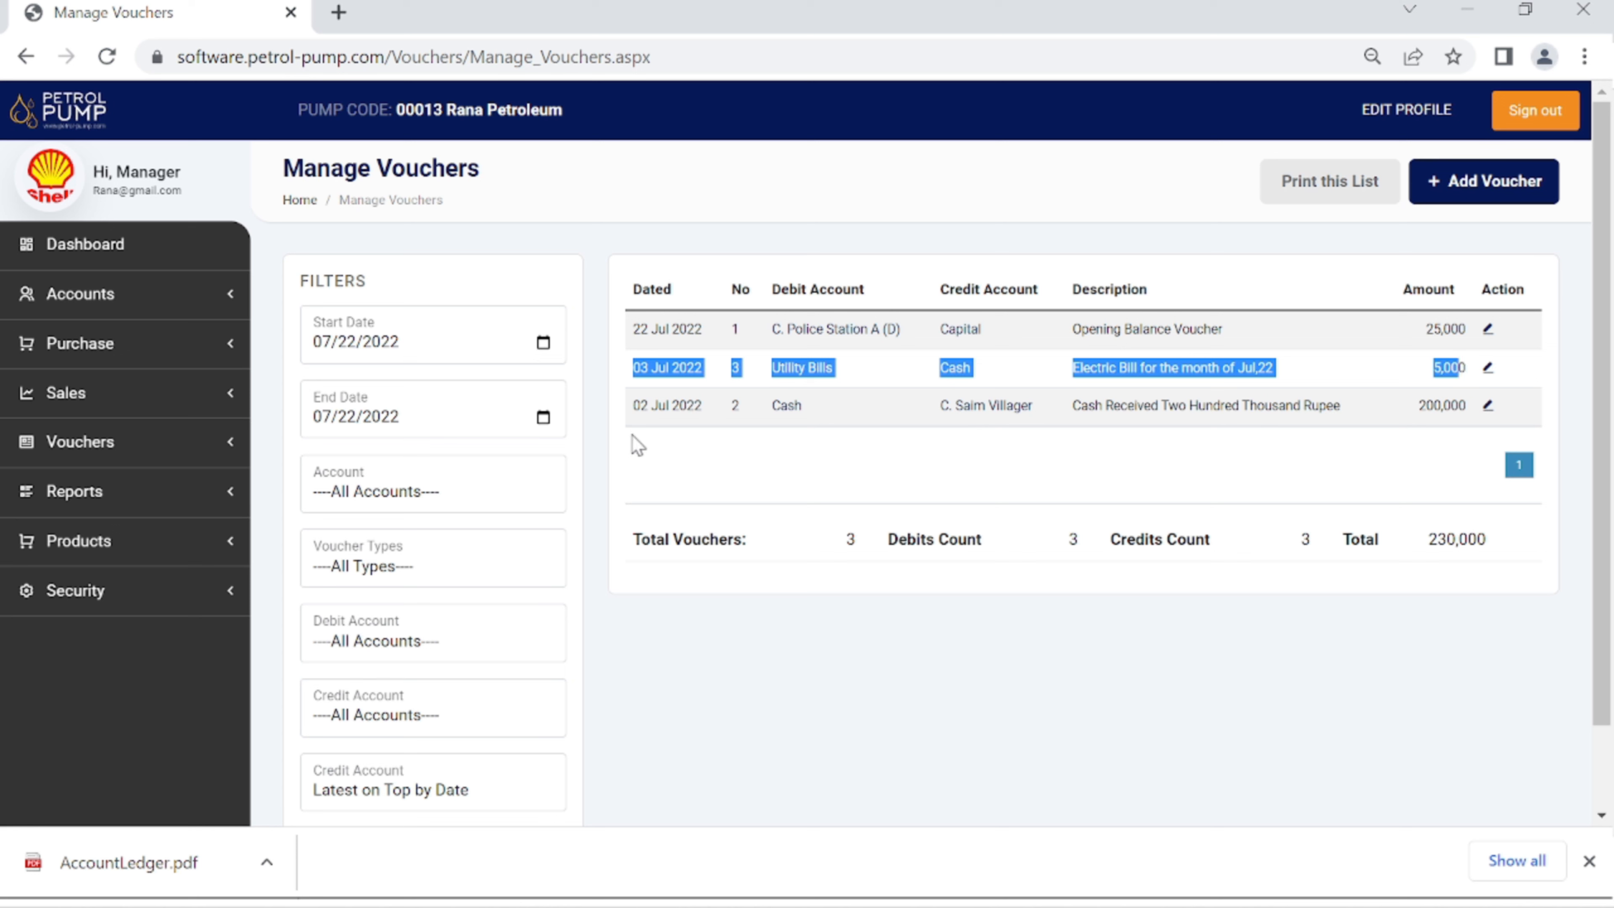
# - Review the dashboard's expense total, cash in hand and machine readings
pyautogui.click(103, 252)
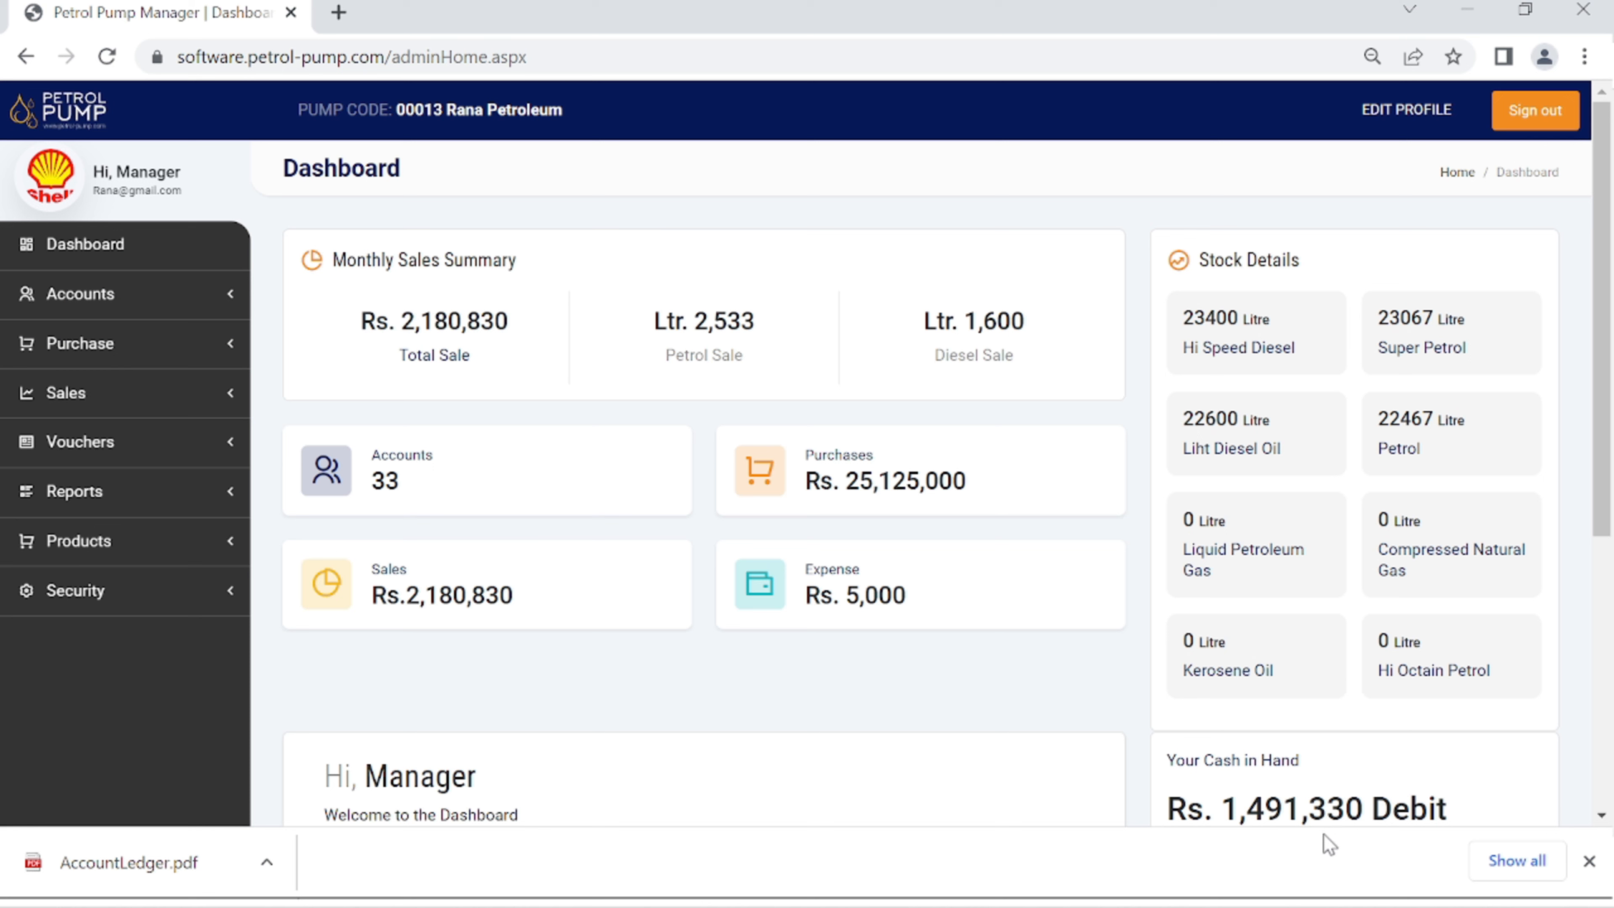
pyautogui.scroll(-4, 1278, 808)
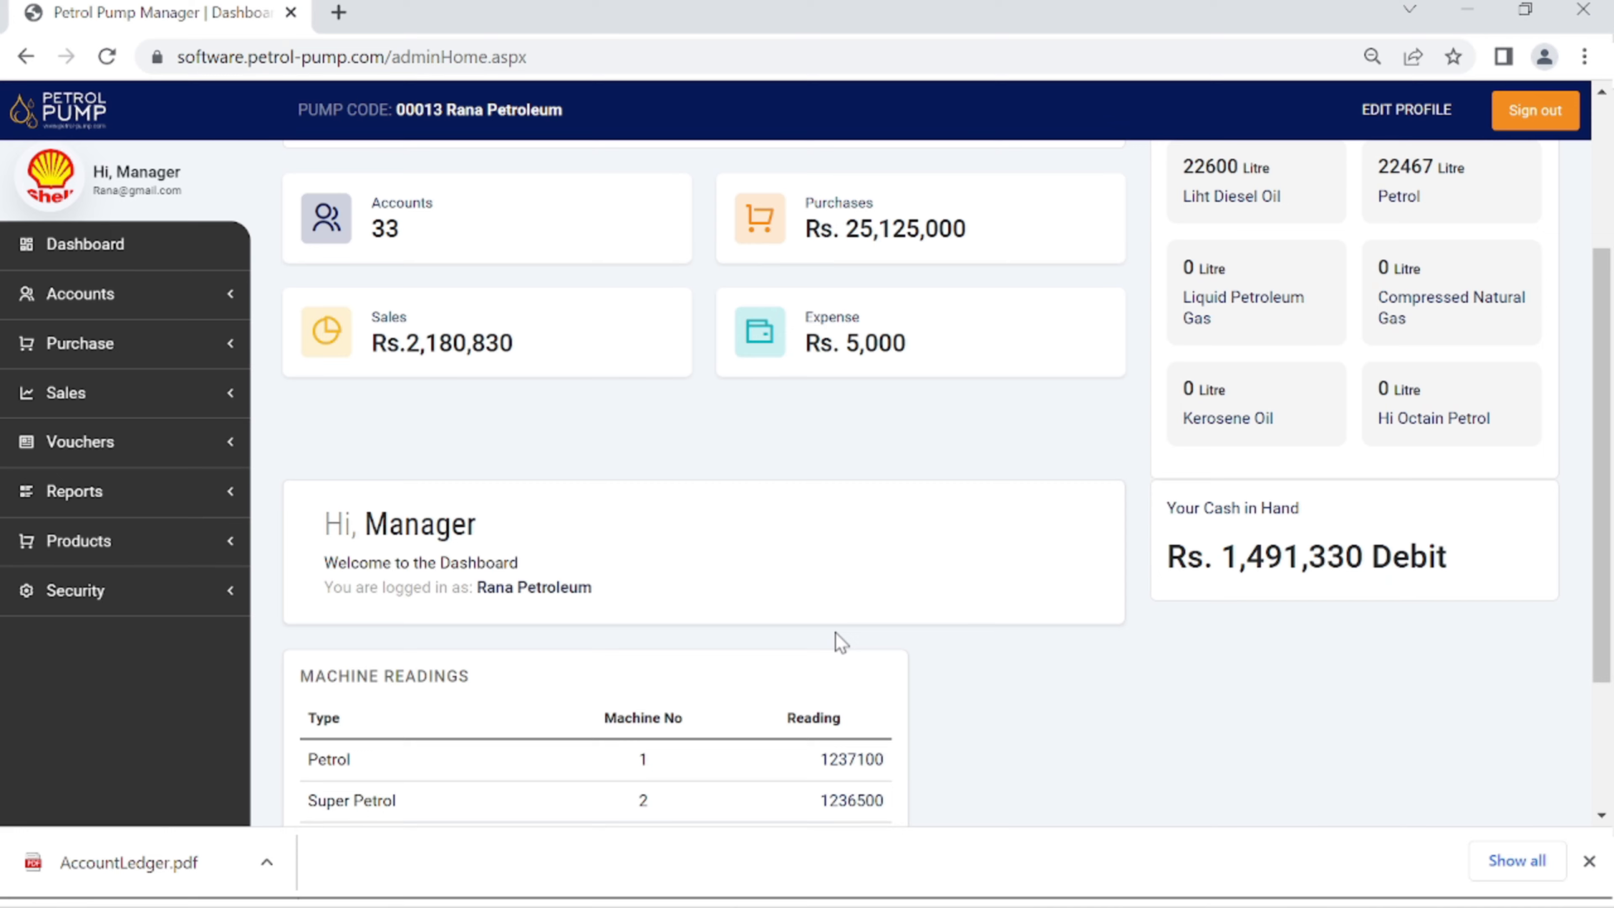
pyautogui.scroll(-3, 838, 639)
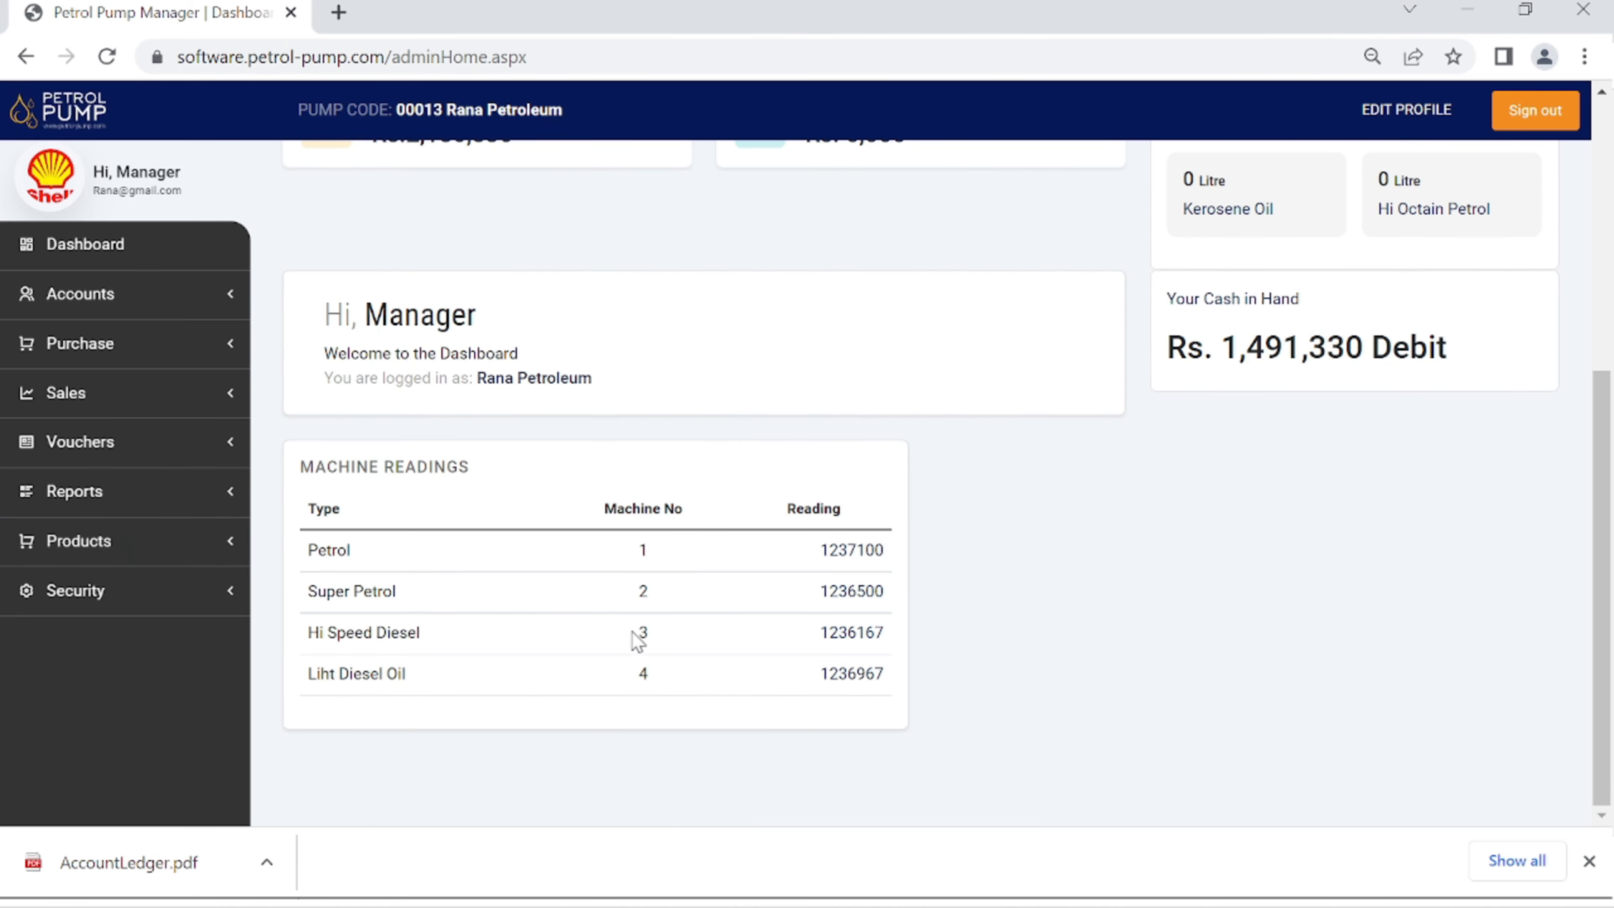
pyautogui.scroll(7, 637, 639)
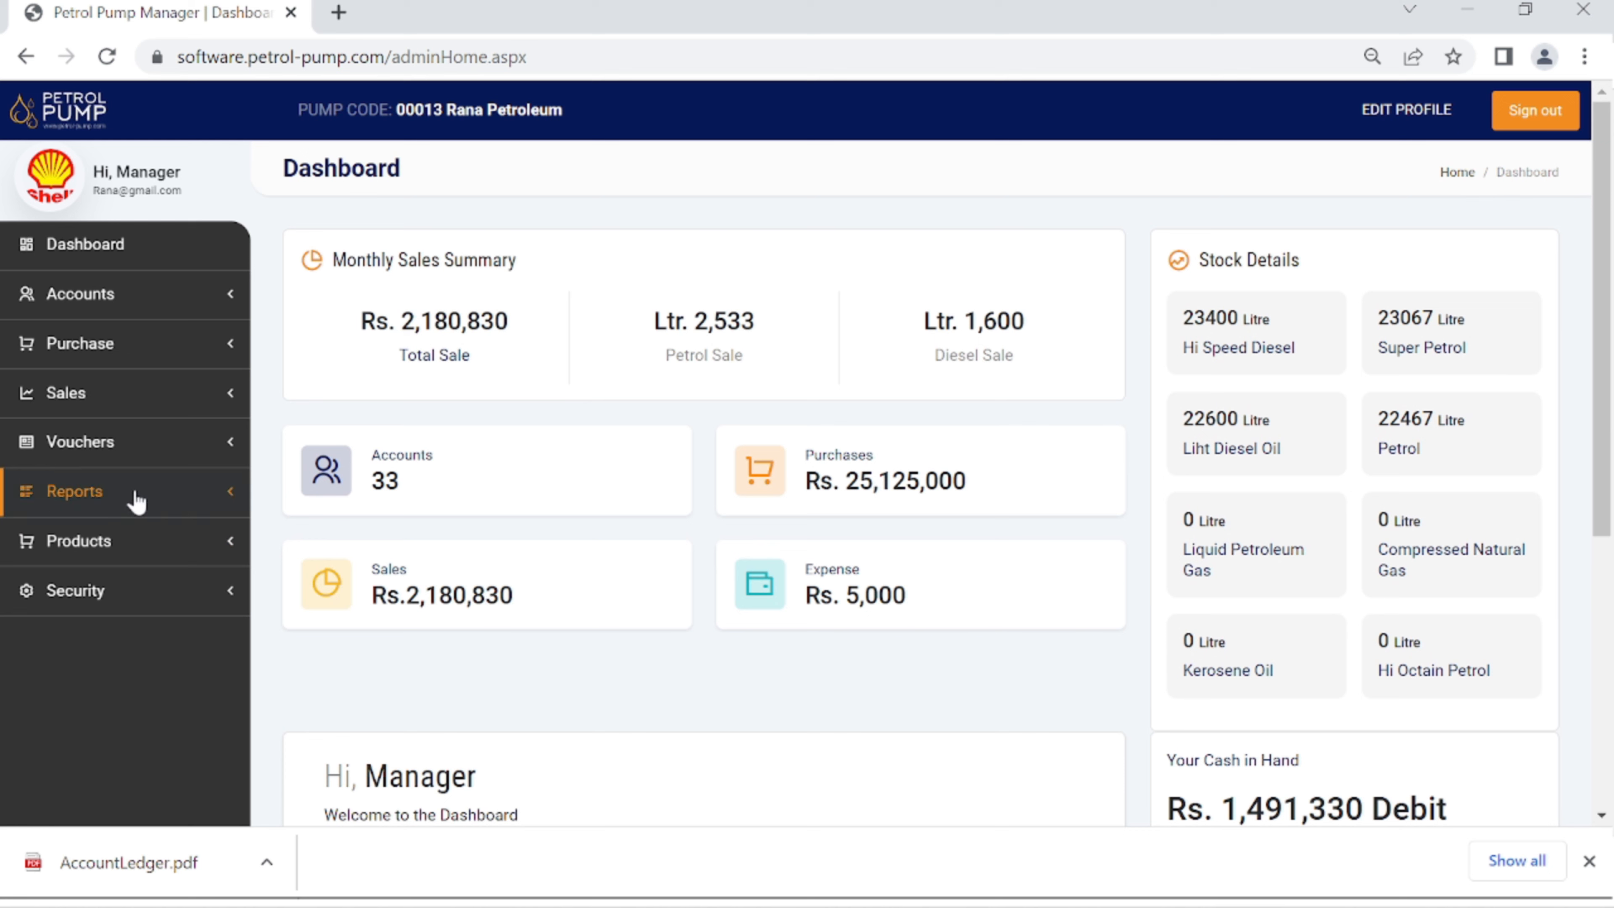
# - Start another new voucher and set its date to 07/05/2022
pyautogui.click(146, 457)
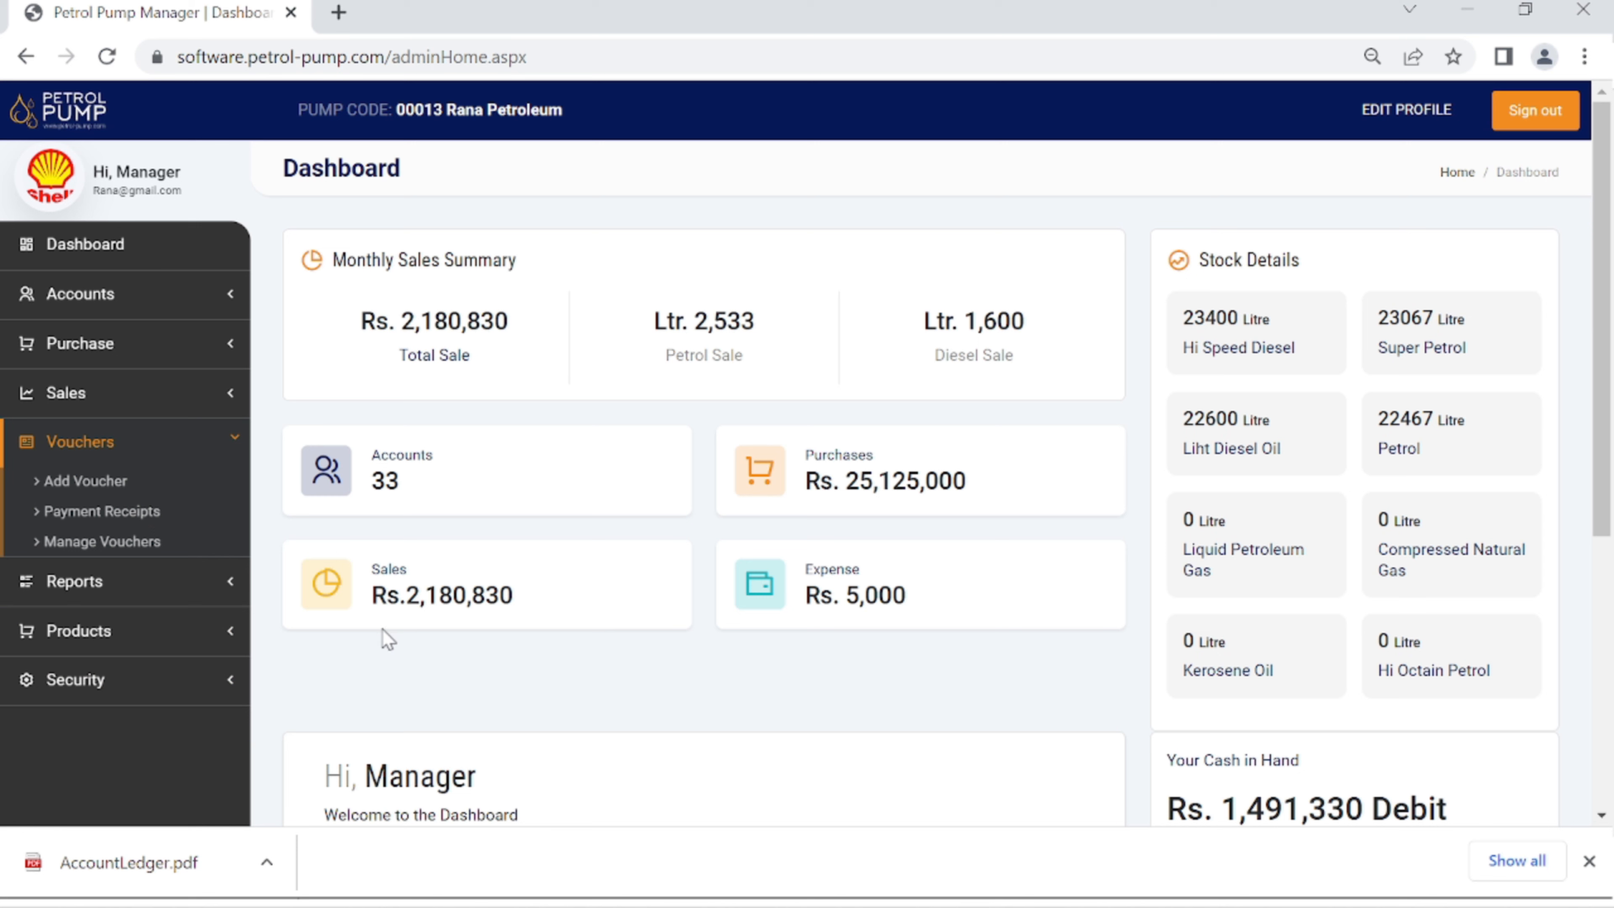
pyautogui.click(80, 480)
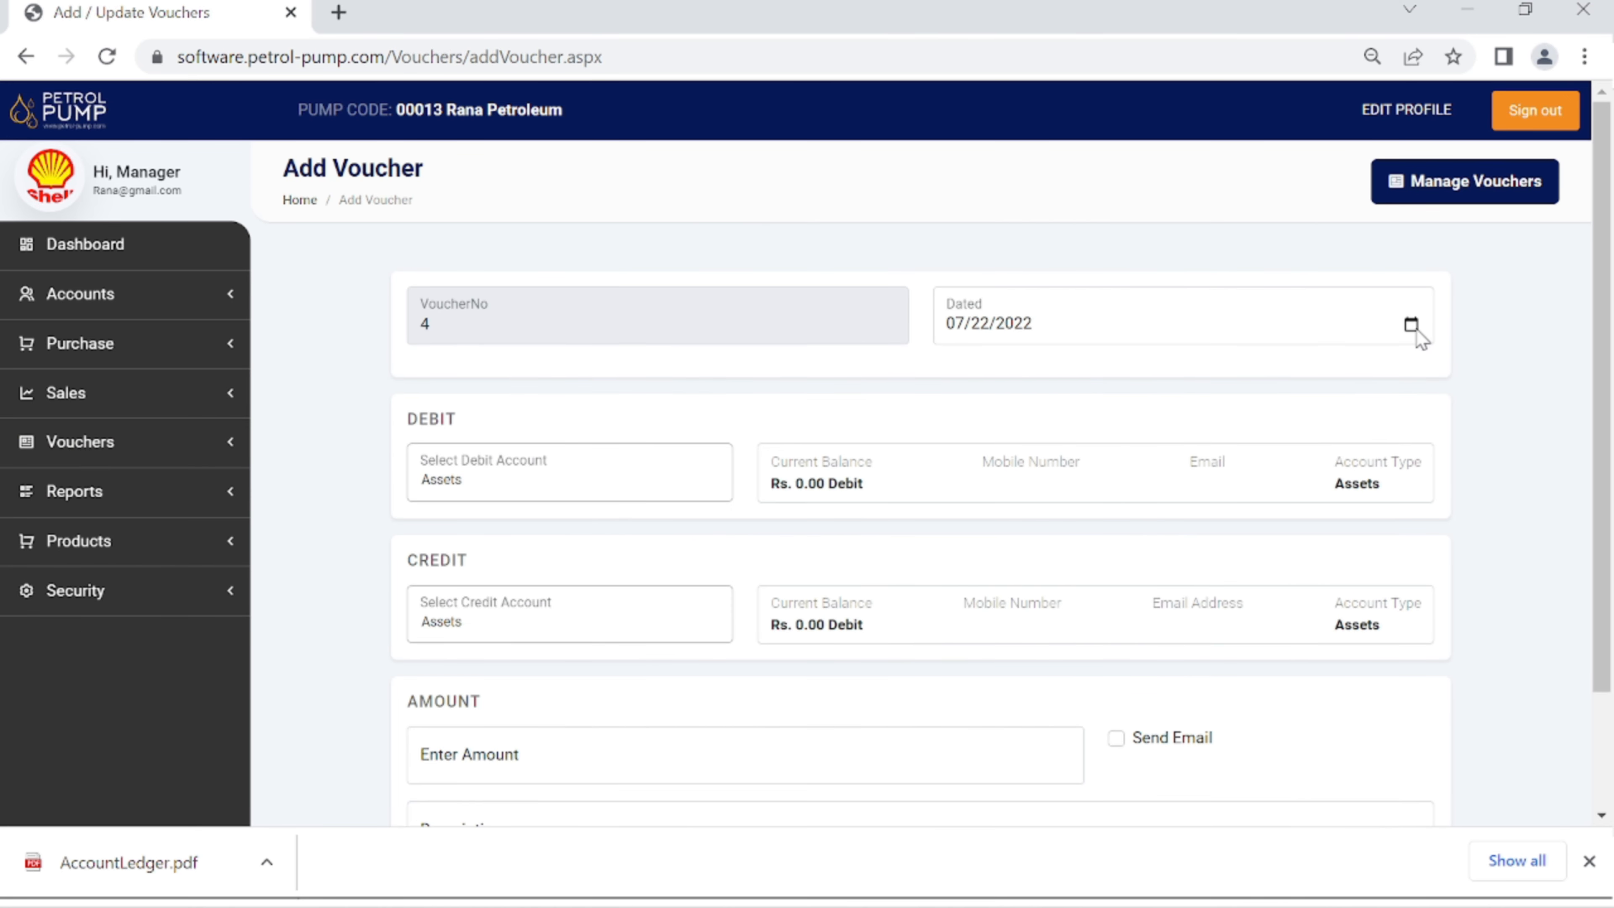
pyautogui.click(1370, 332)
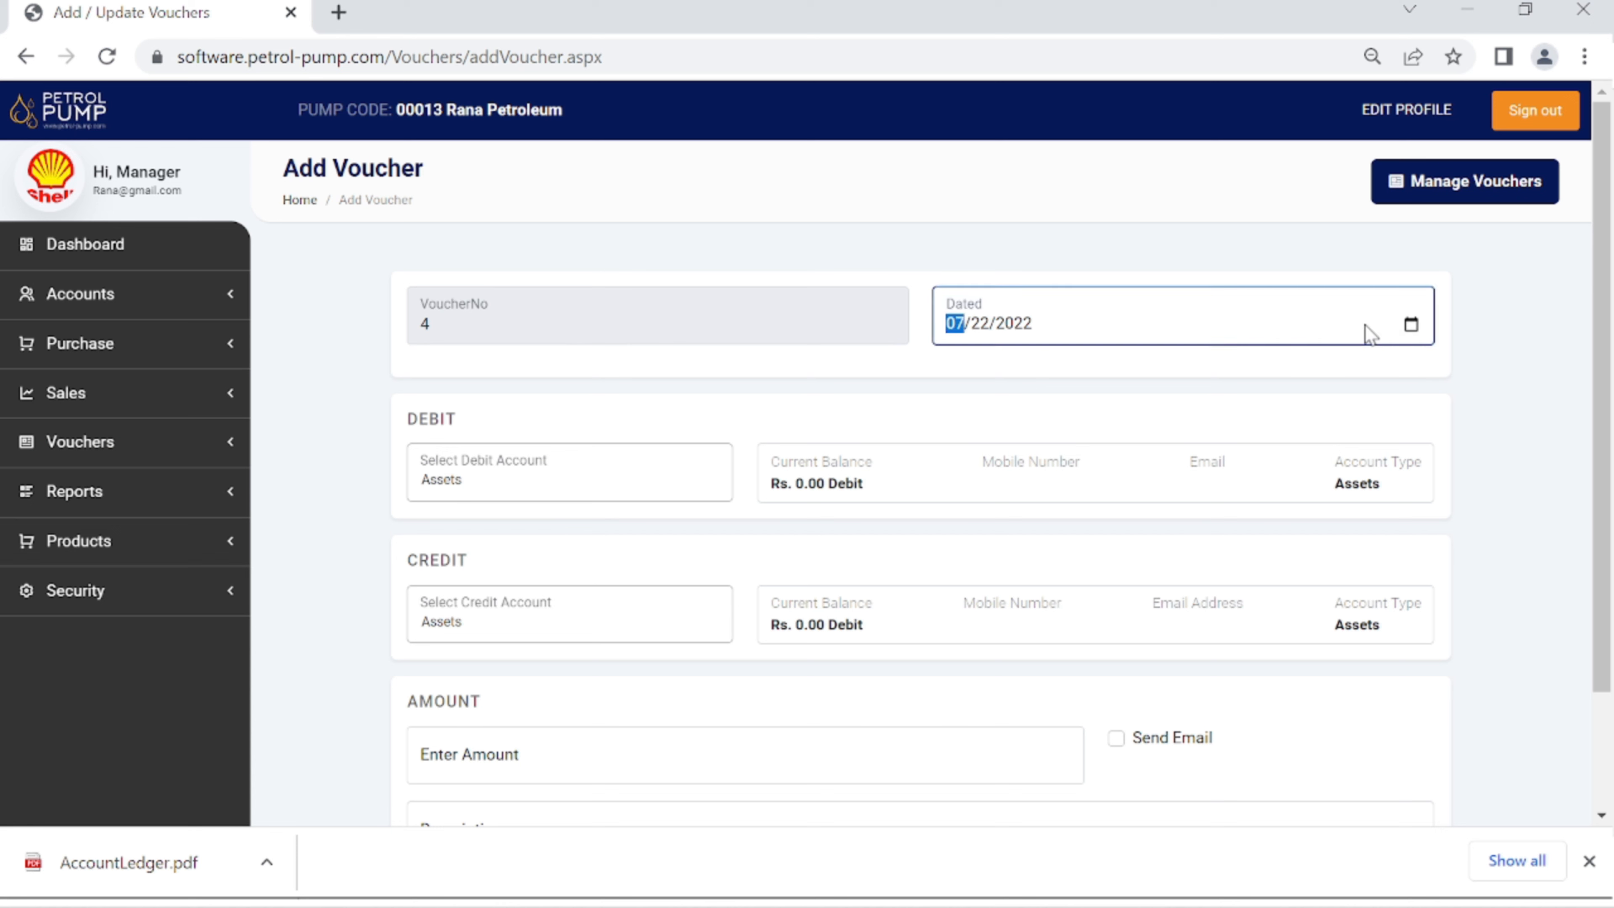
pyautogui.click(1019, 462)
# - Set the voucher's debit account to the supplier Mr BC Irani Oil
pyautogui.click(614, 478)
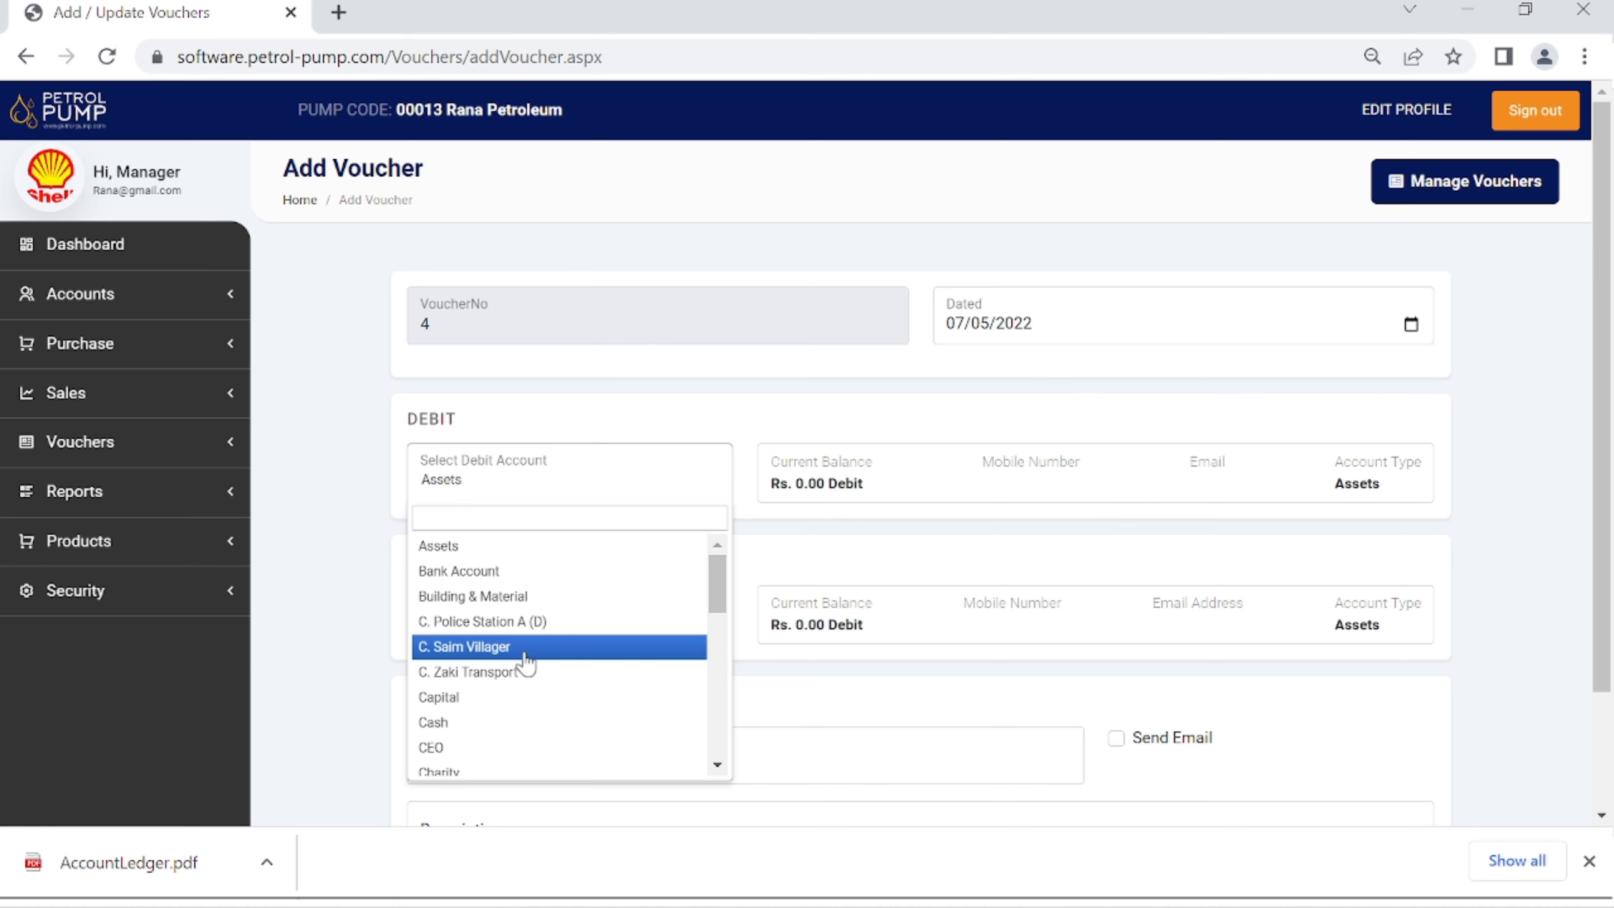
pyautogui.scroll(-8, 522, 660)
pyautogui.scroll(-2, 522, 662)
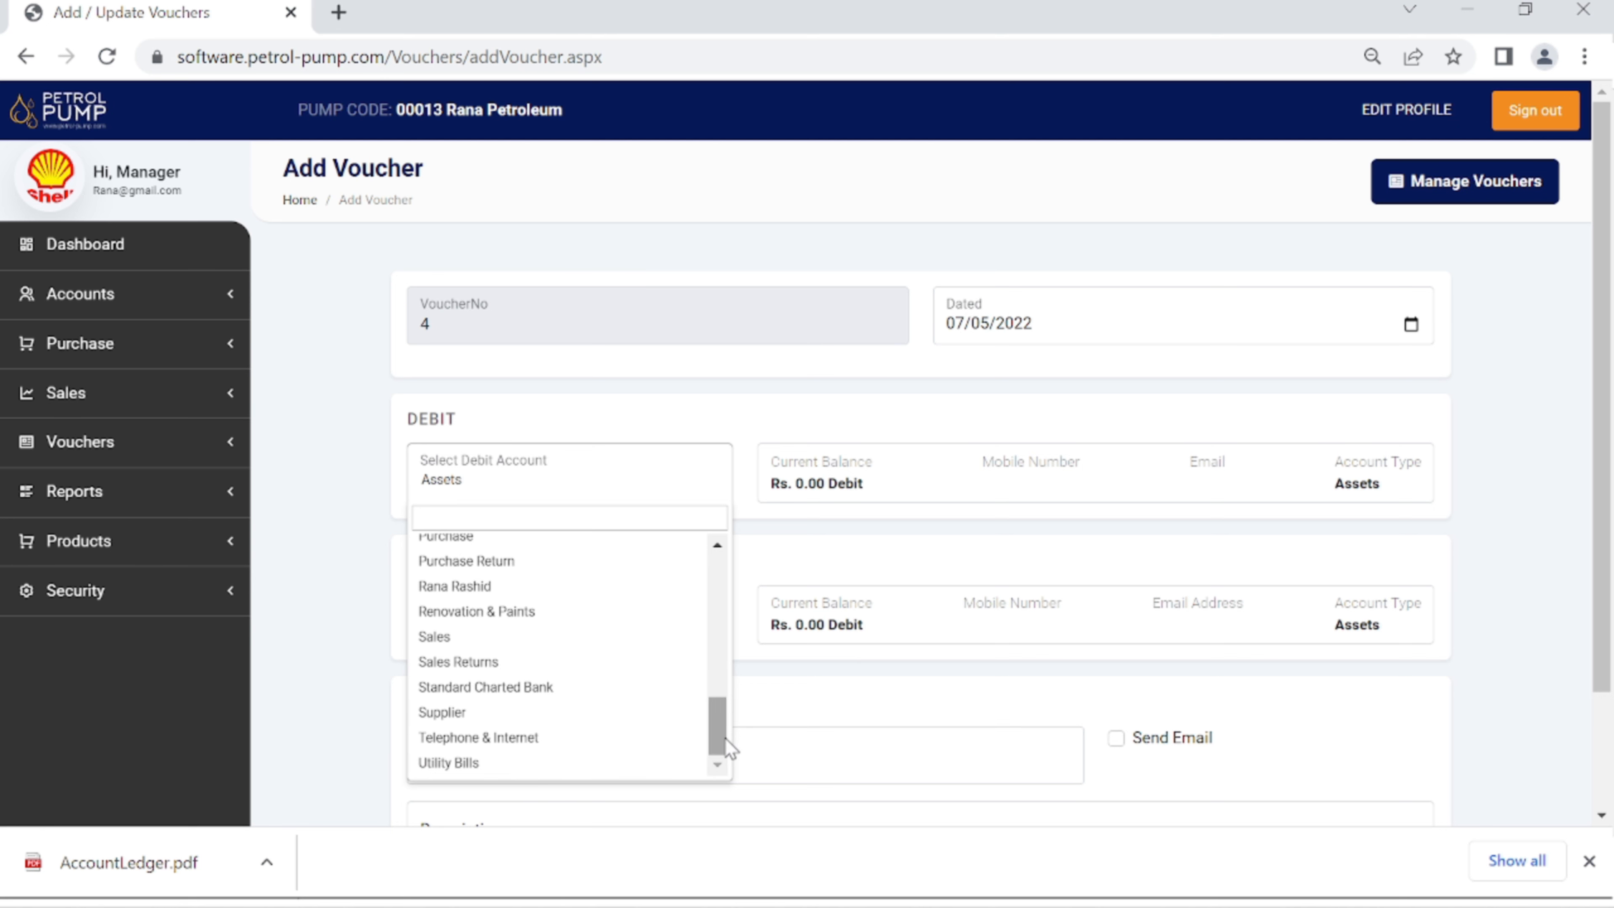
pyautogui.moveTo(725, 738); pyautogui.dragTo(725, 710)
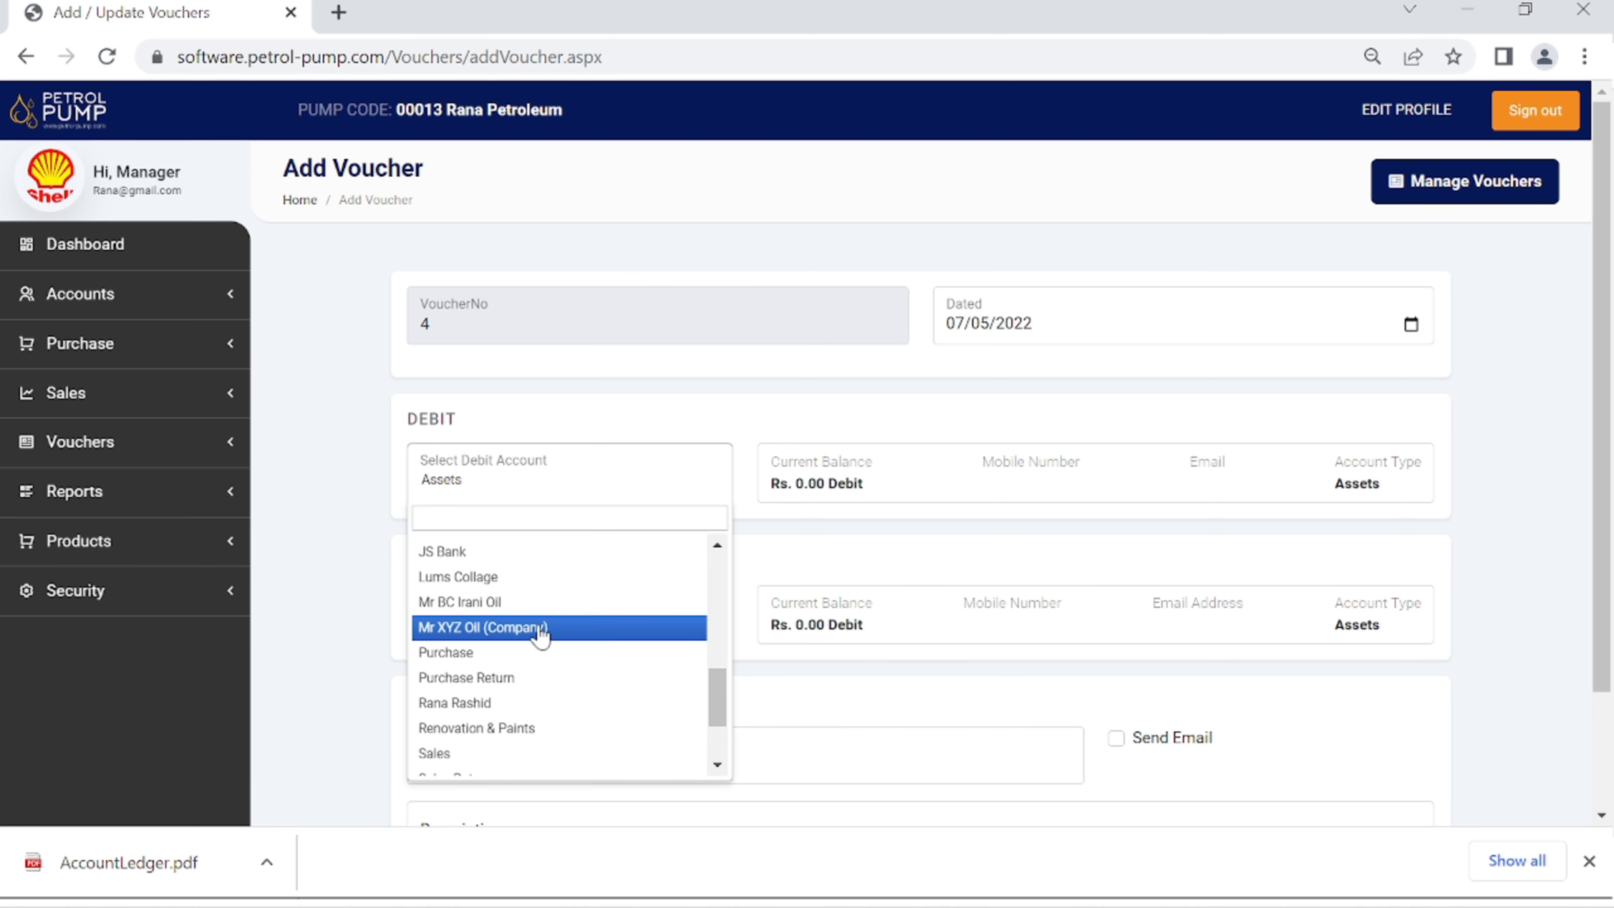
pyautogui.click(498, 609)
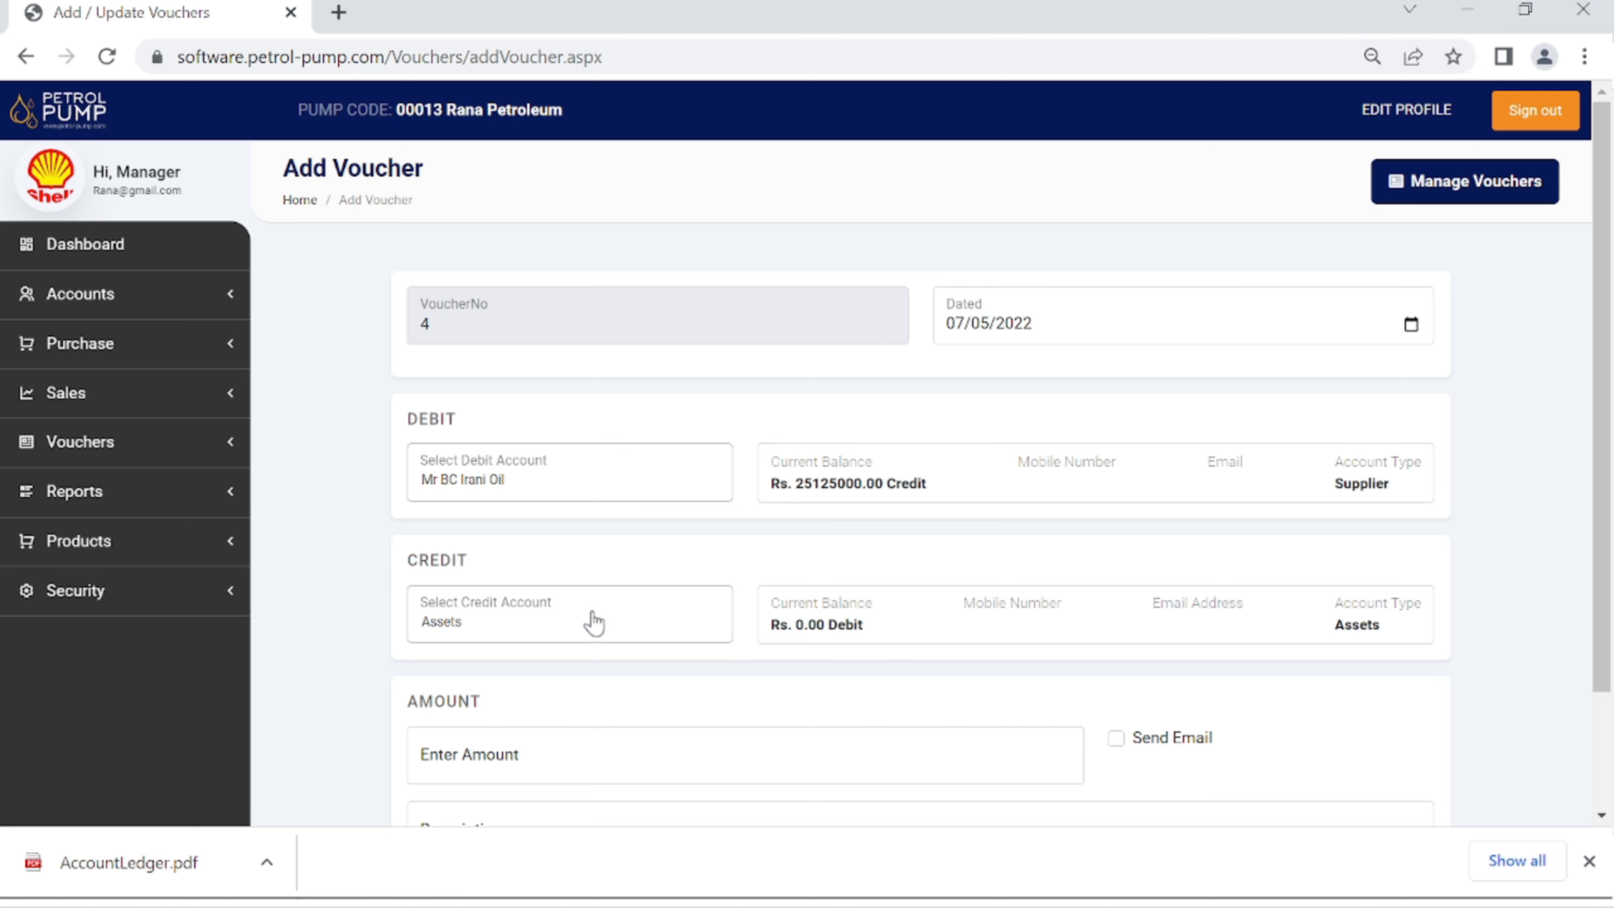
# - Set the supplier payment voucher's credit account to Cash
pyautogui.click(494, 632)
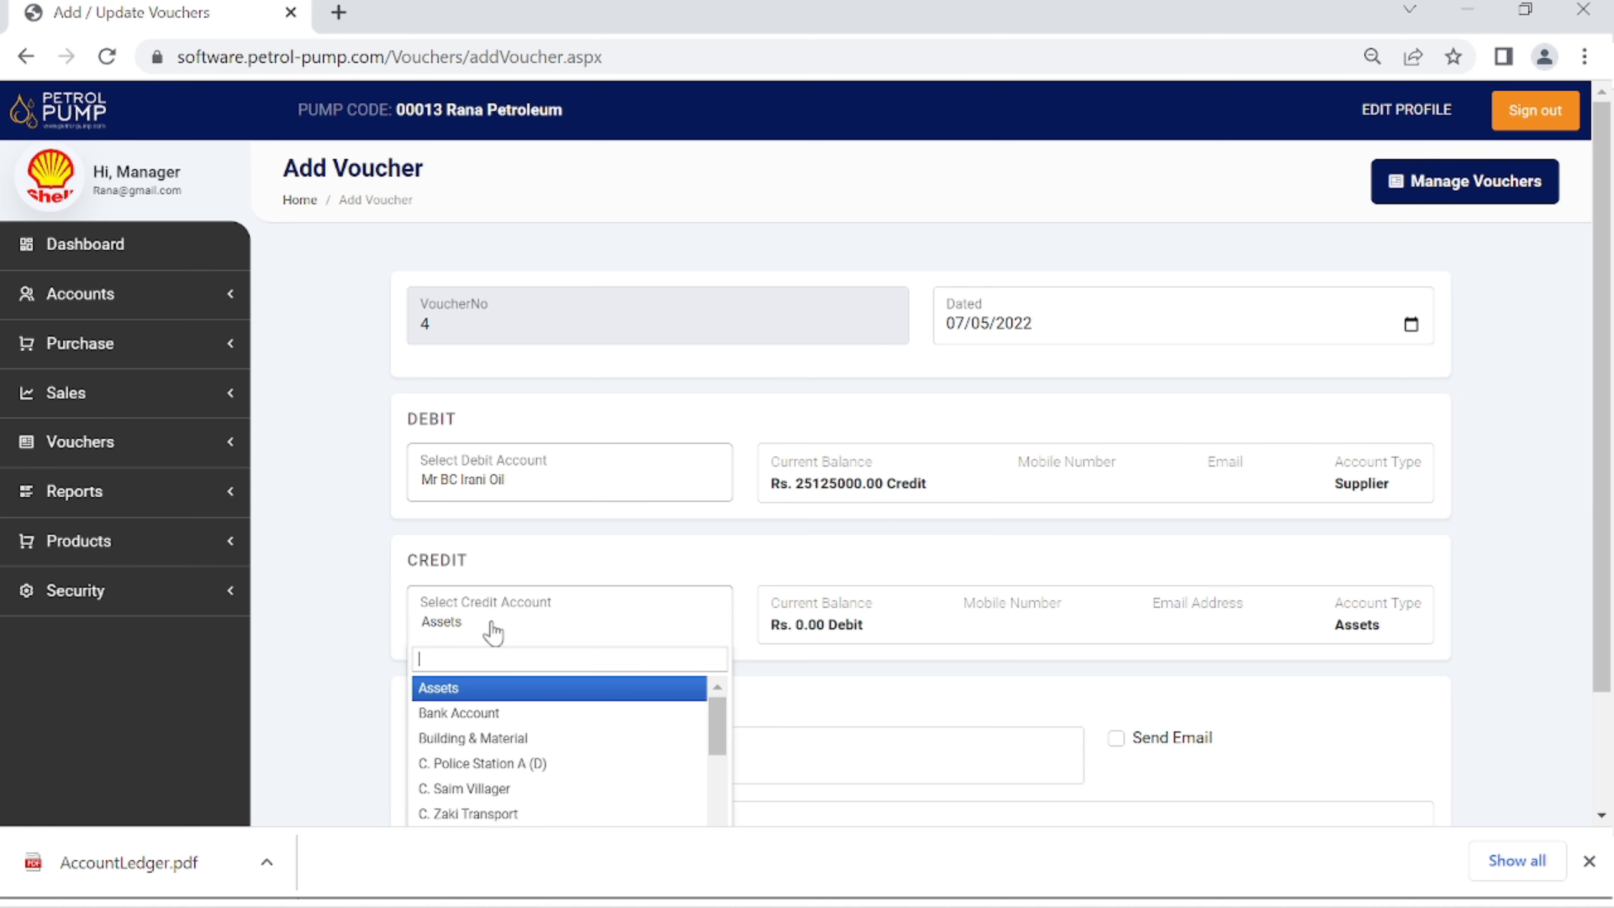
pyautogui.write('cash')
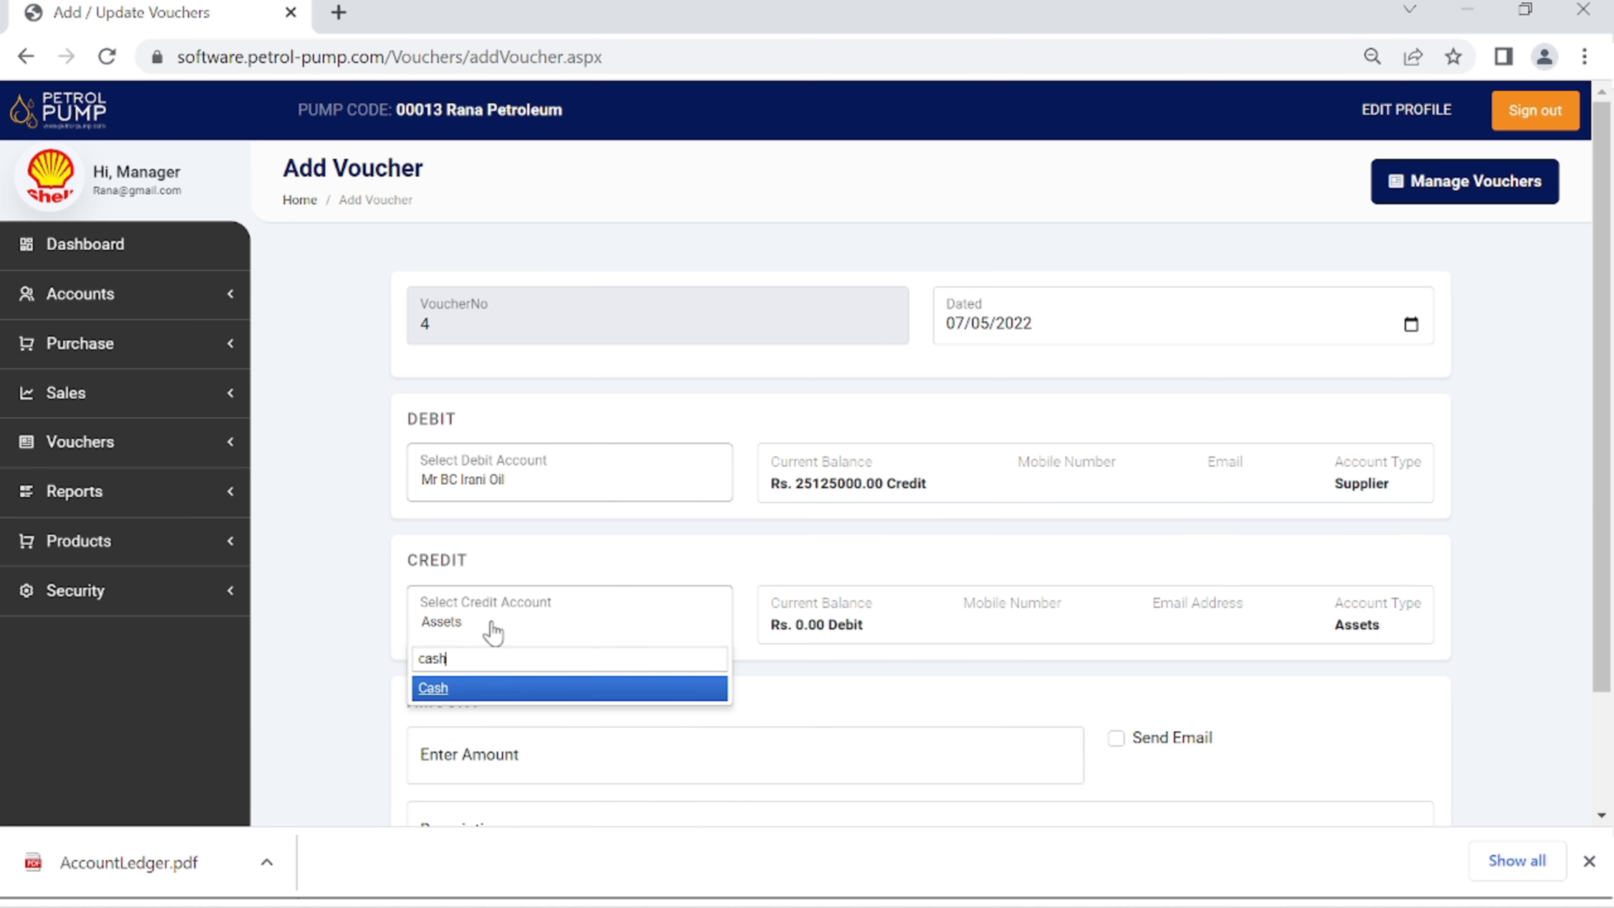
pyautogui.click(530, 700)
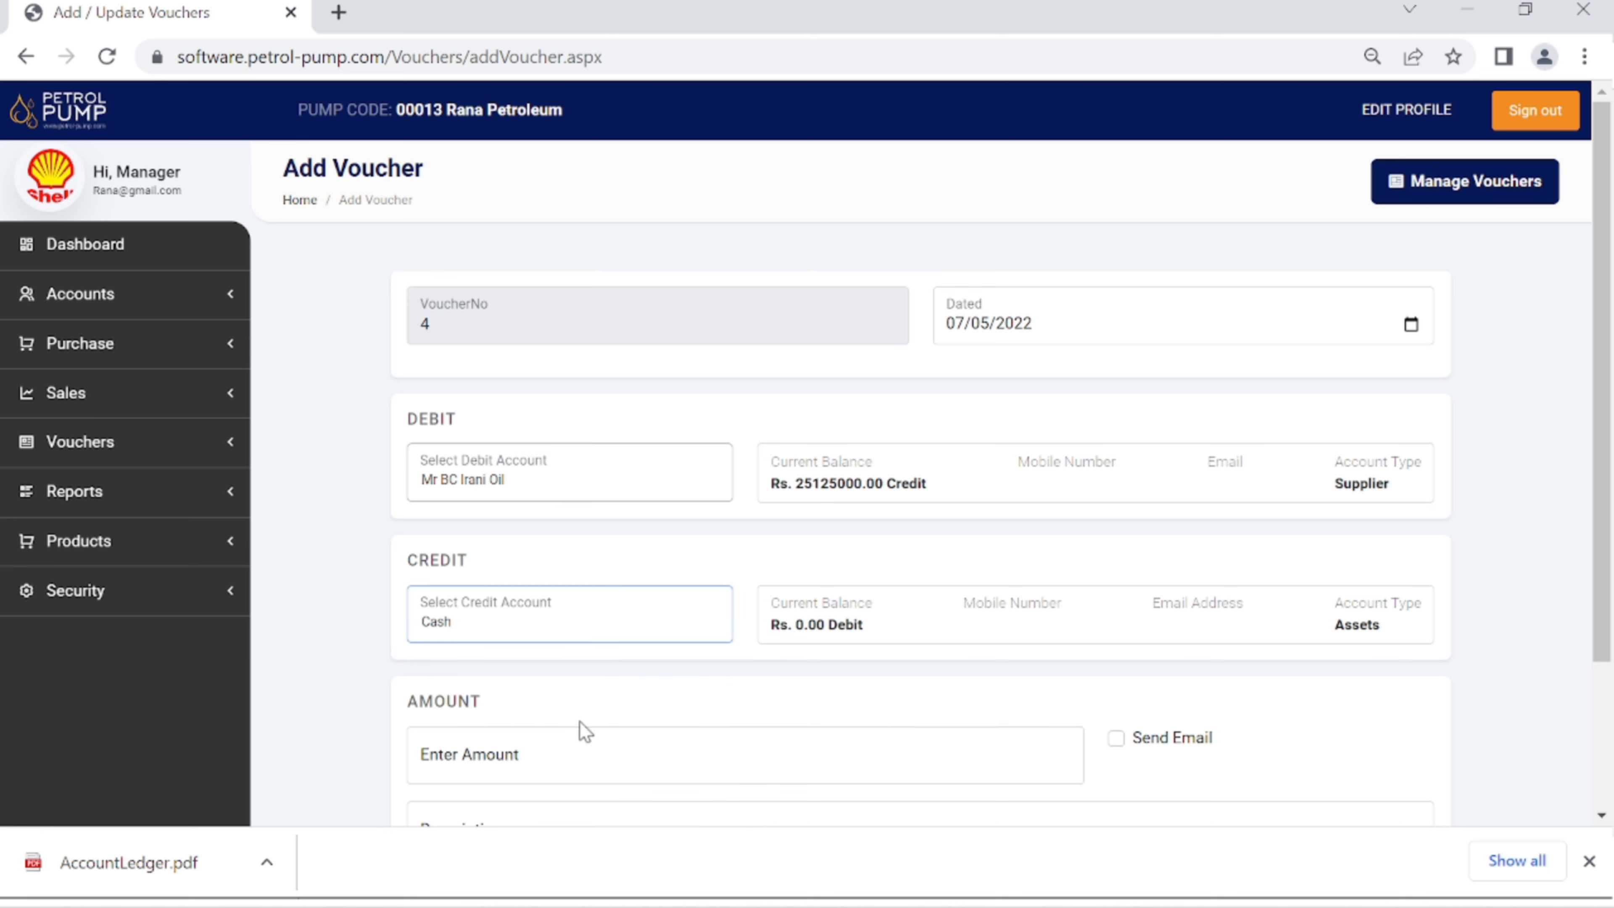
# - Enter 1000000 as the amount and "One Million Cash Transfer to Supplier" as the description, and save the voucher
pyautogui.click(573, 754)
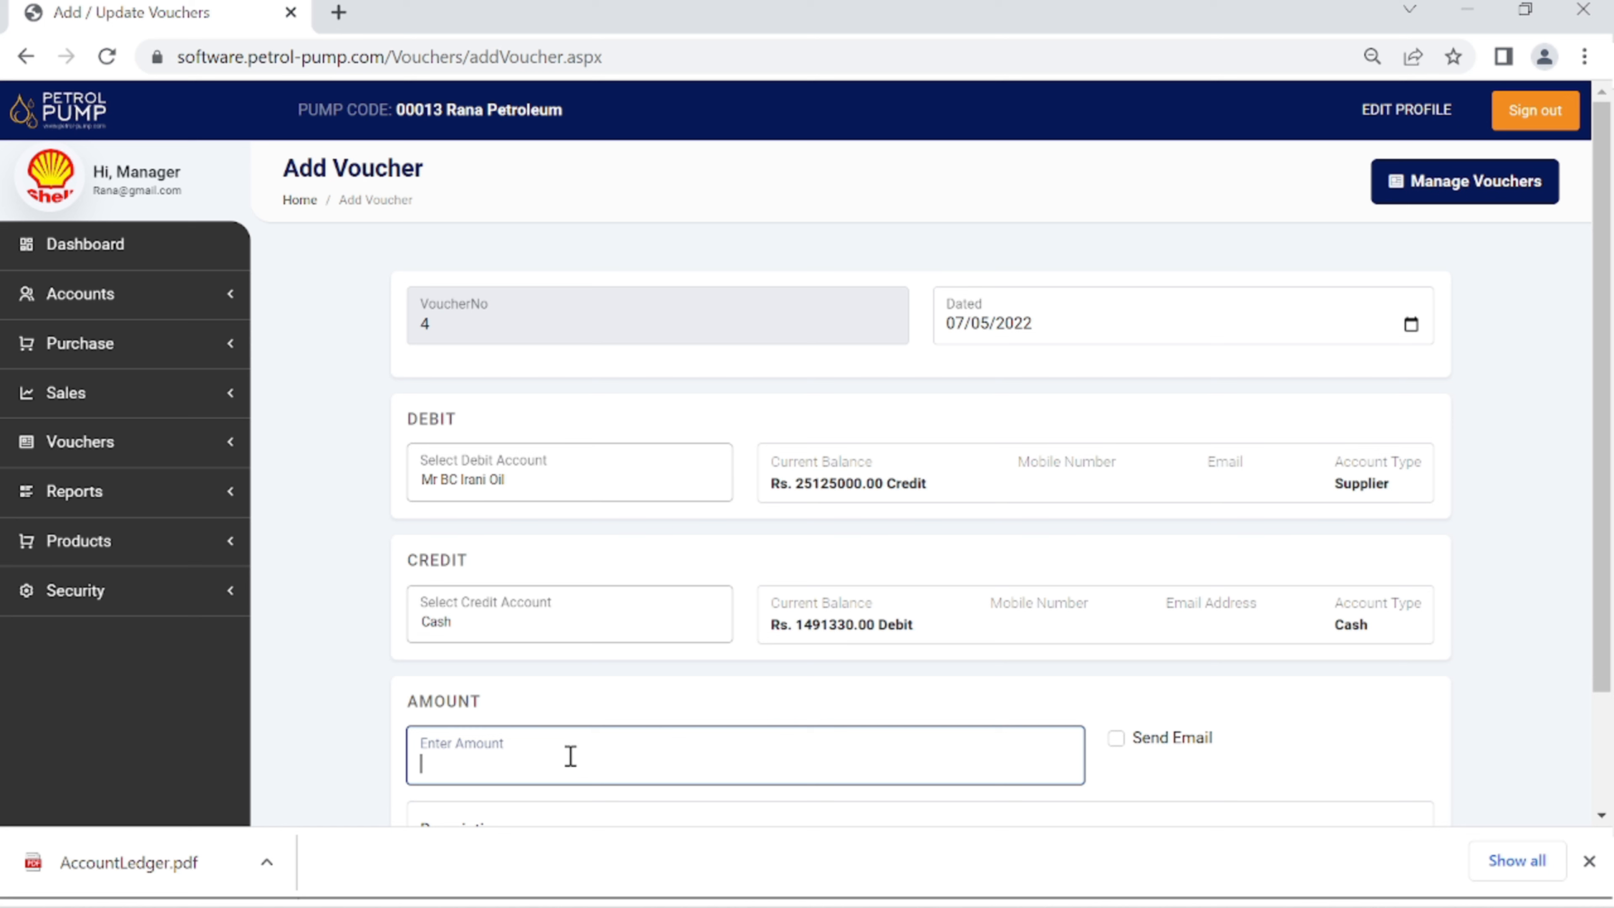
pyautogui.write('1000000')
pyautogui.scroll(-2, 571, 756)
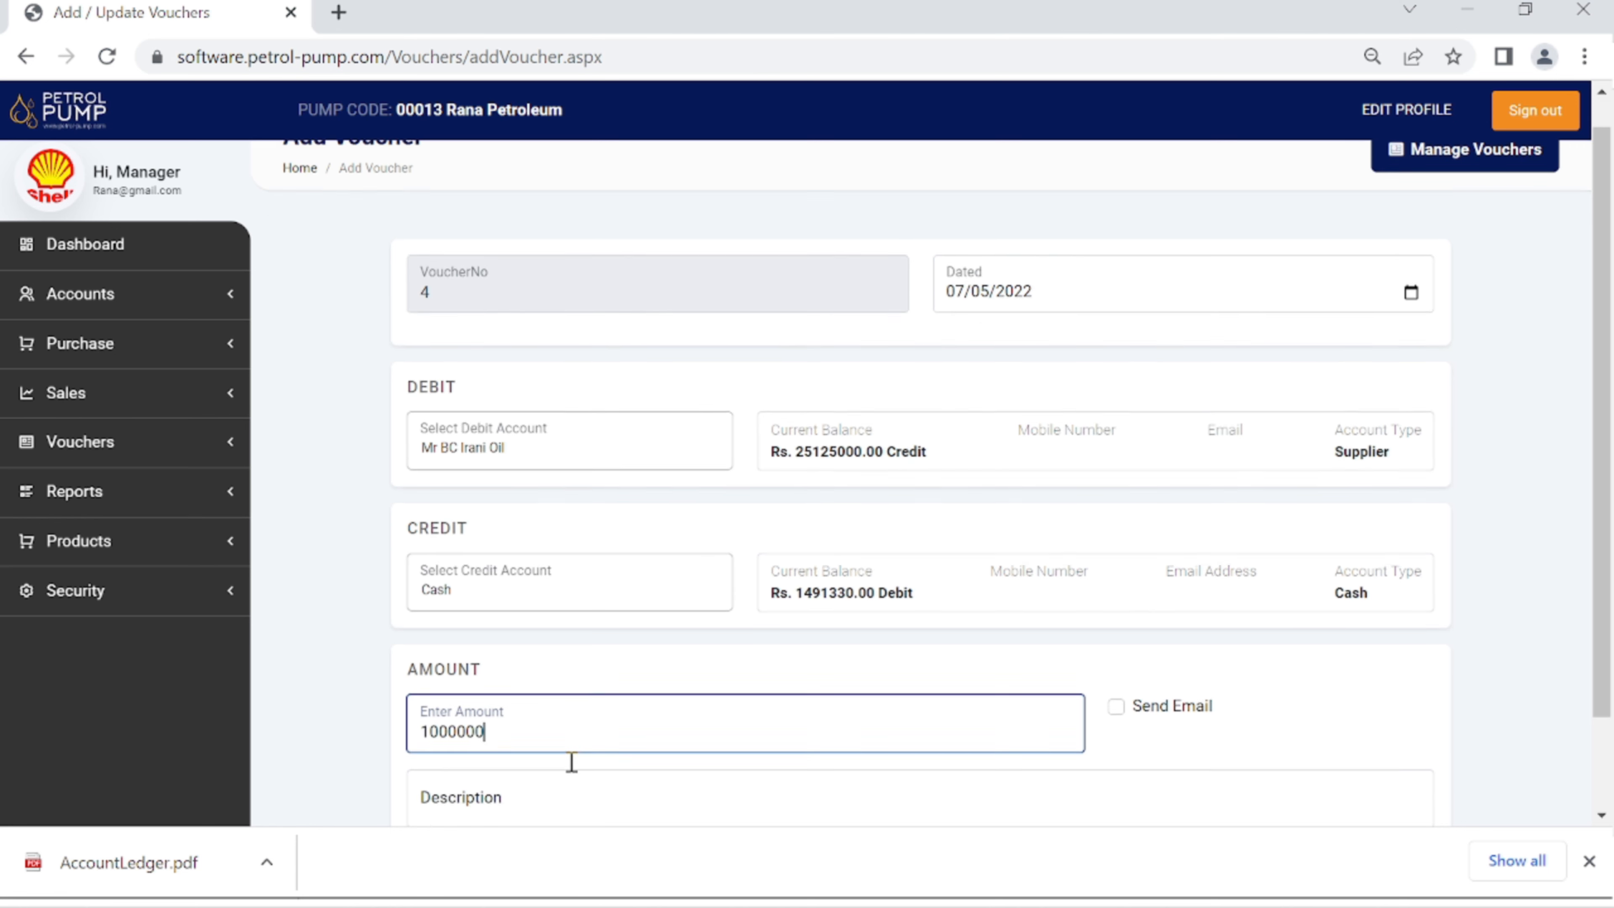
pyautogui.click(472, 692)
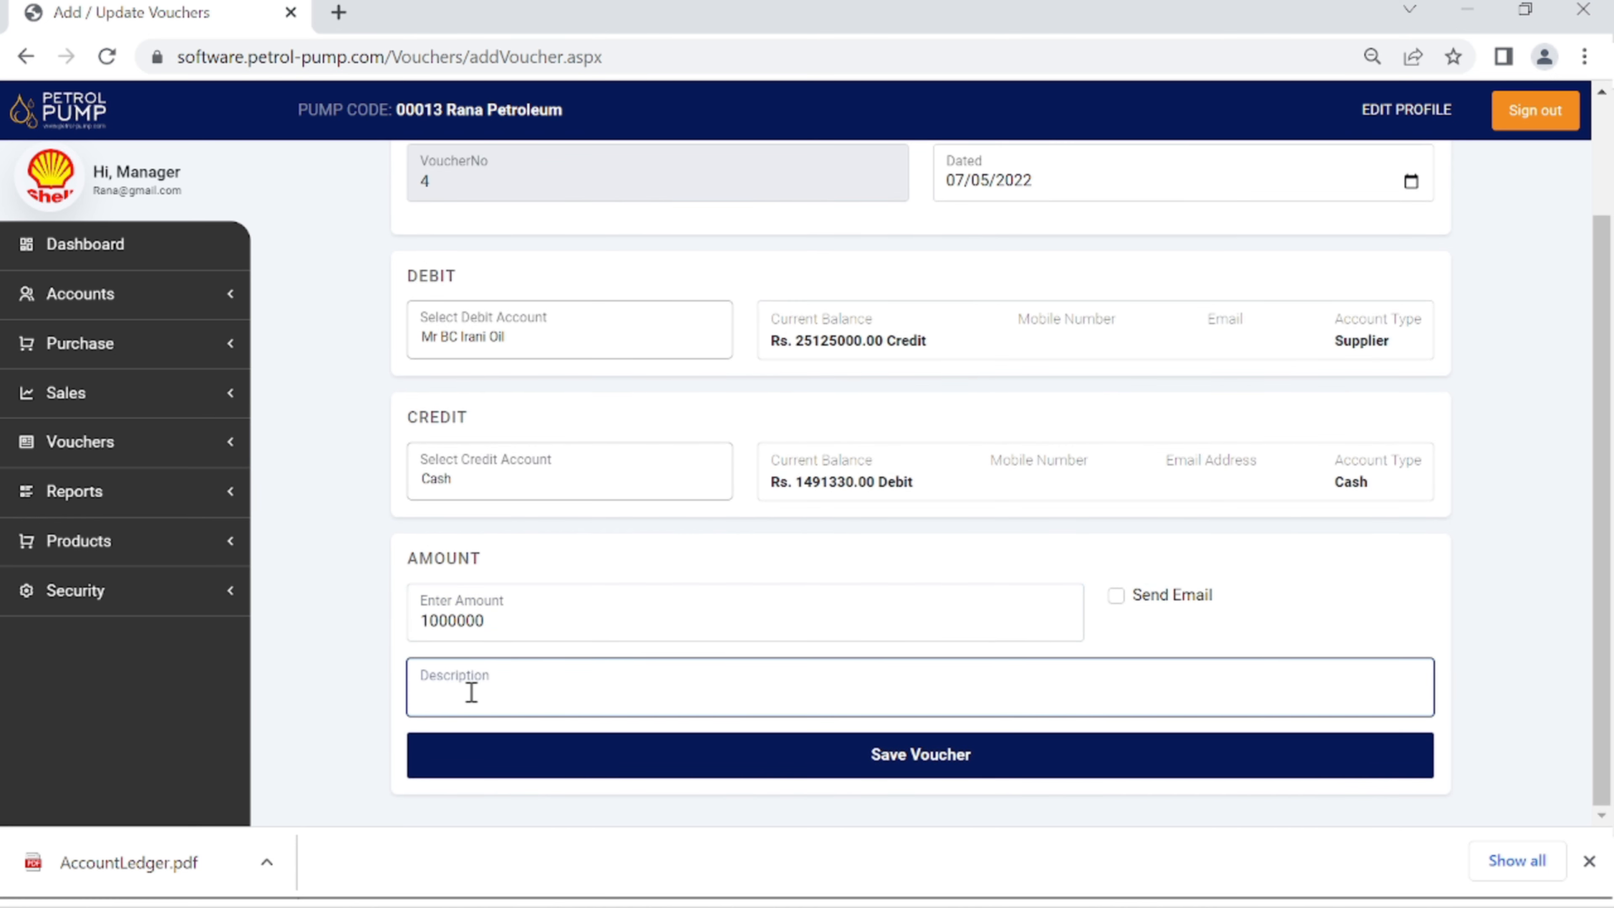
pyautogui.write('One Million Cash T')
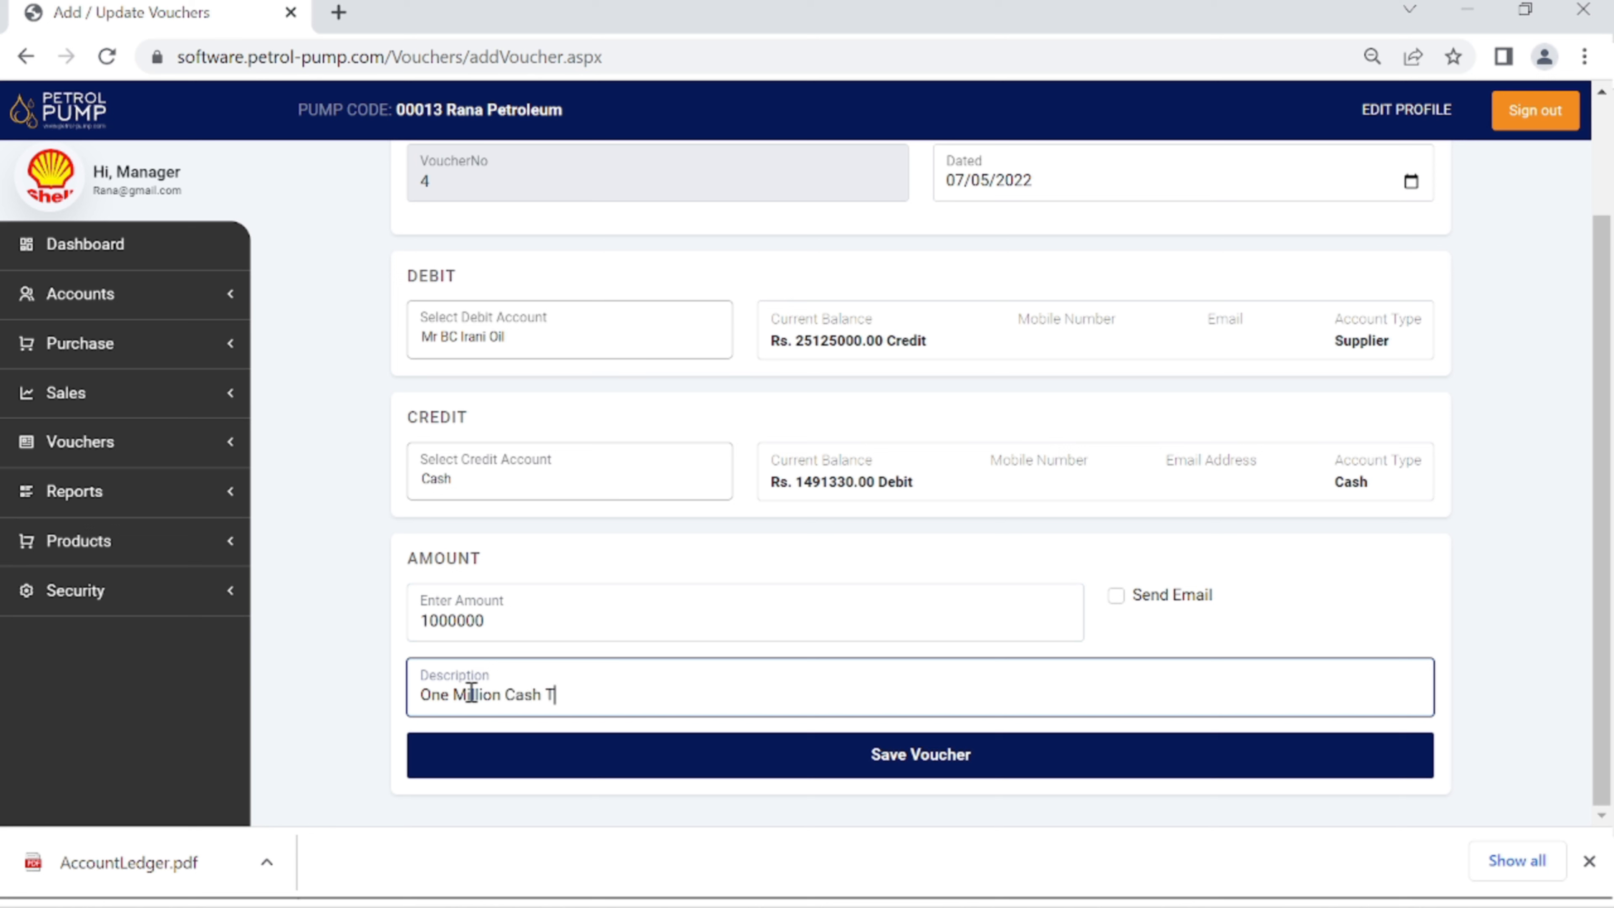
pyautogui.write('rnsfer')
pyautogui.press('BackSpace')
pyautogui.press('BackSpace')
pyautogui.press('BackSpace')
pyautogui.write('sfer to Supplier')
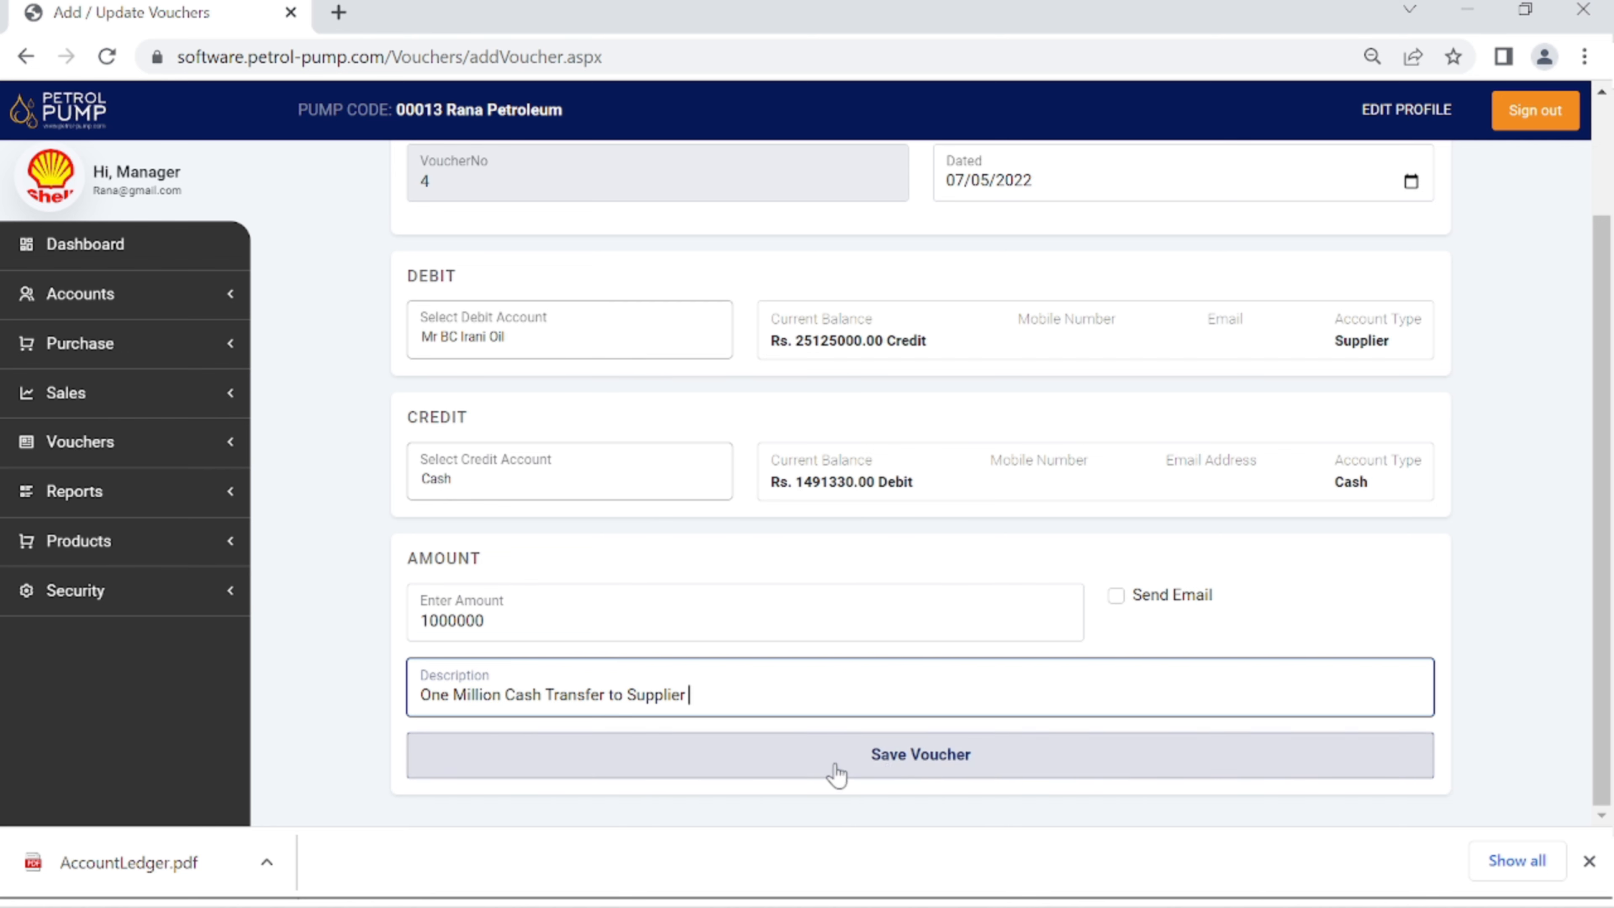
pyautogui.click(889, 767)
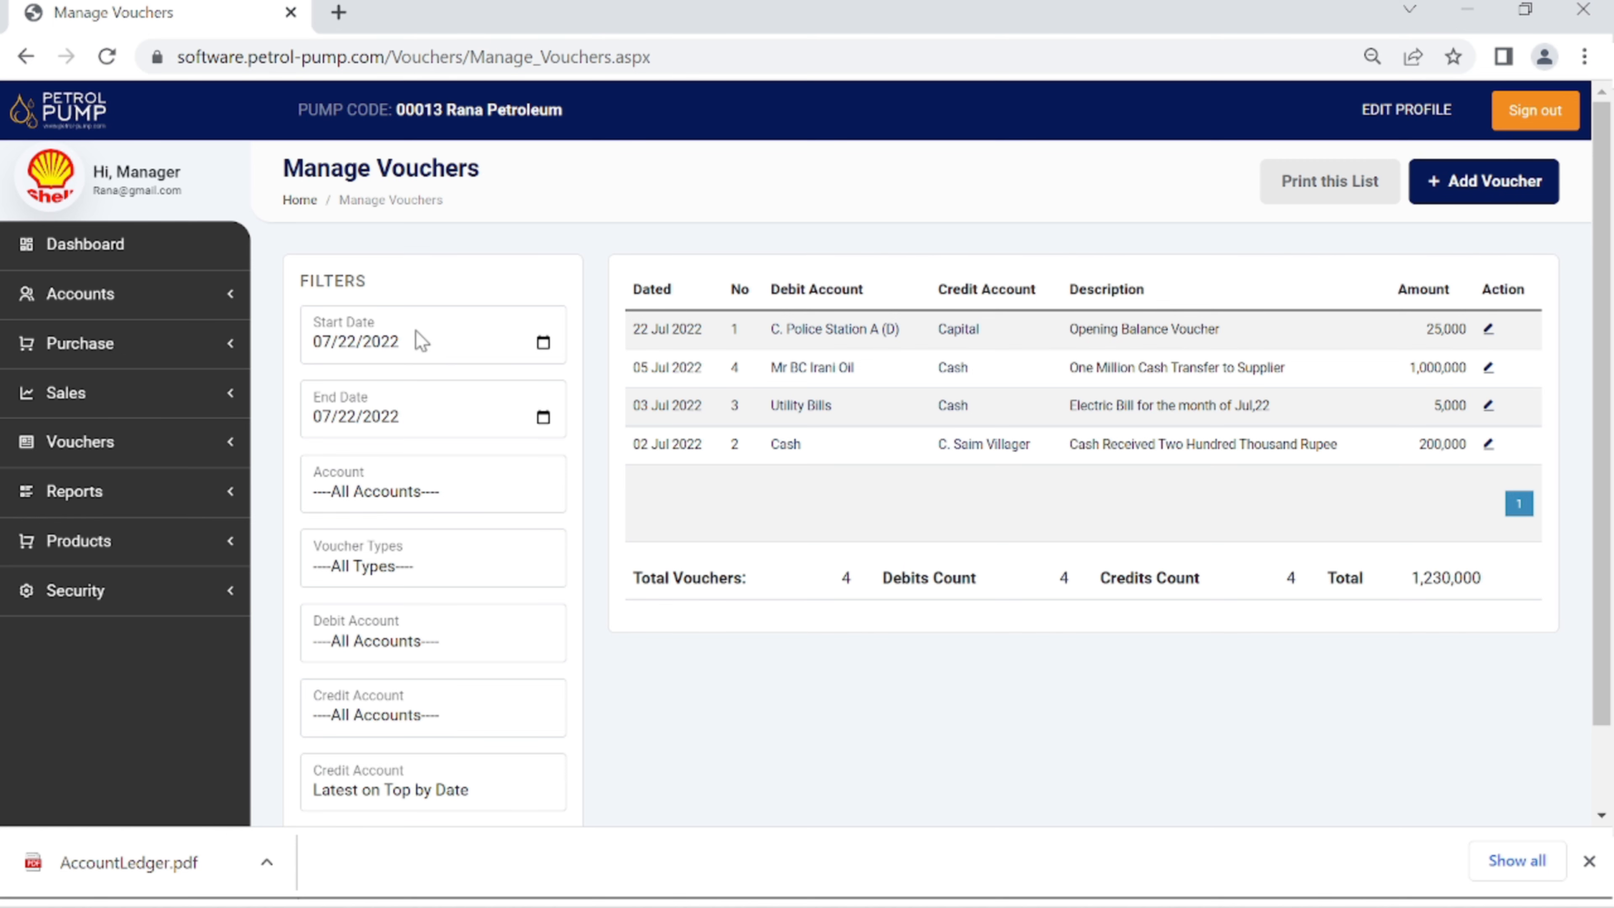
# - Check the cash in hand figure on the dashboard after the supplier payment
pyautogui.click(108, 245)
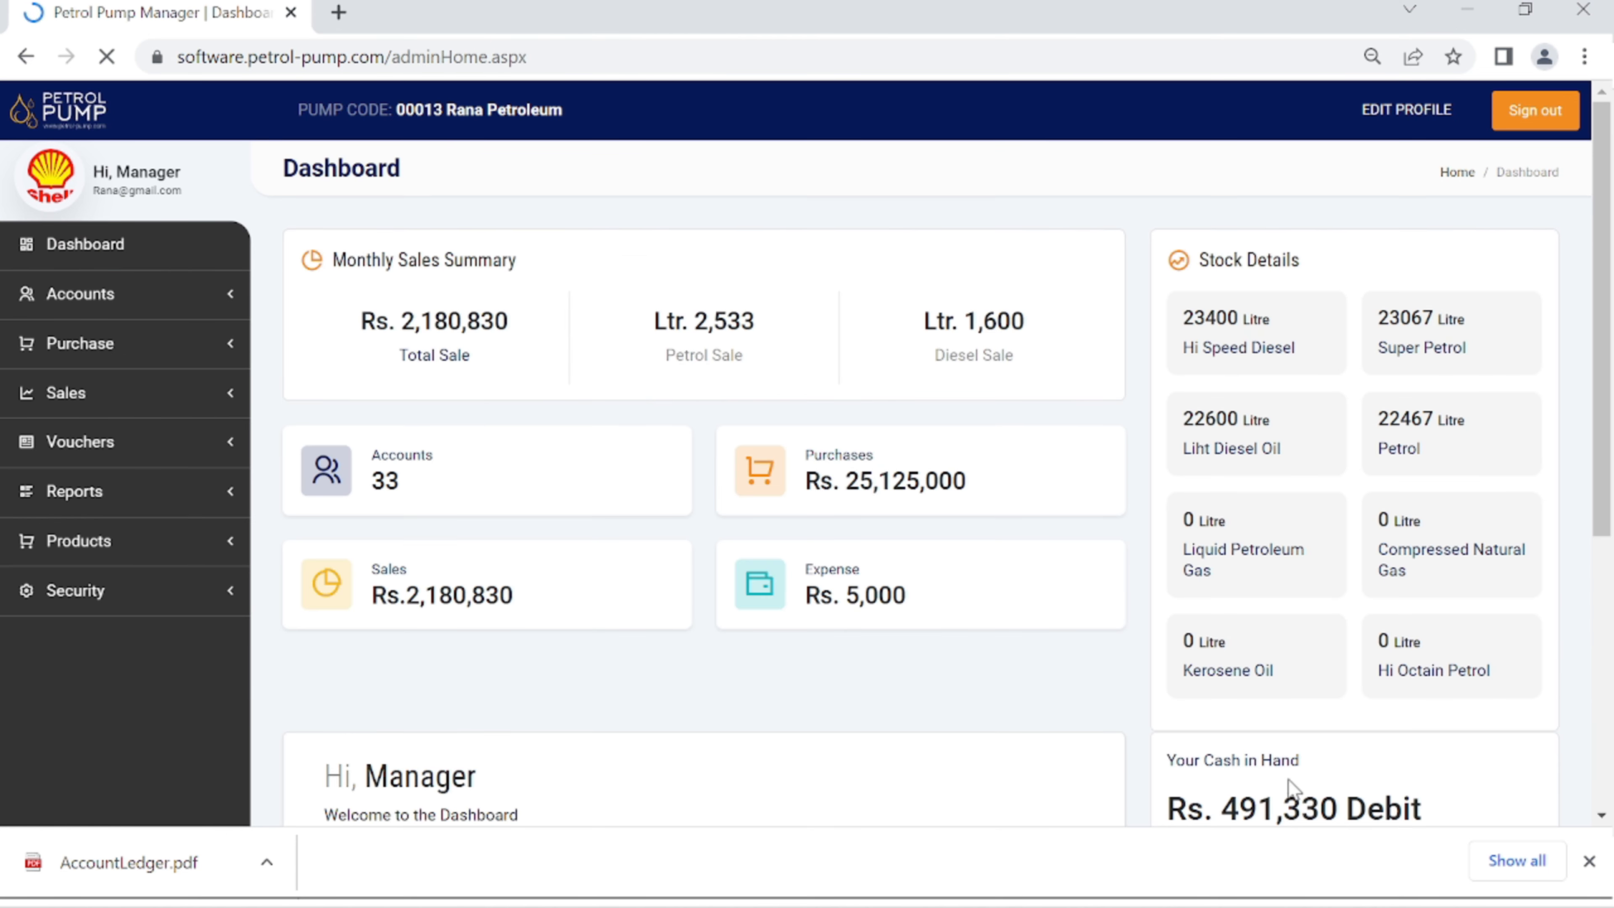
pyautogui.scroll(-4, 1423, 790)
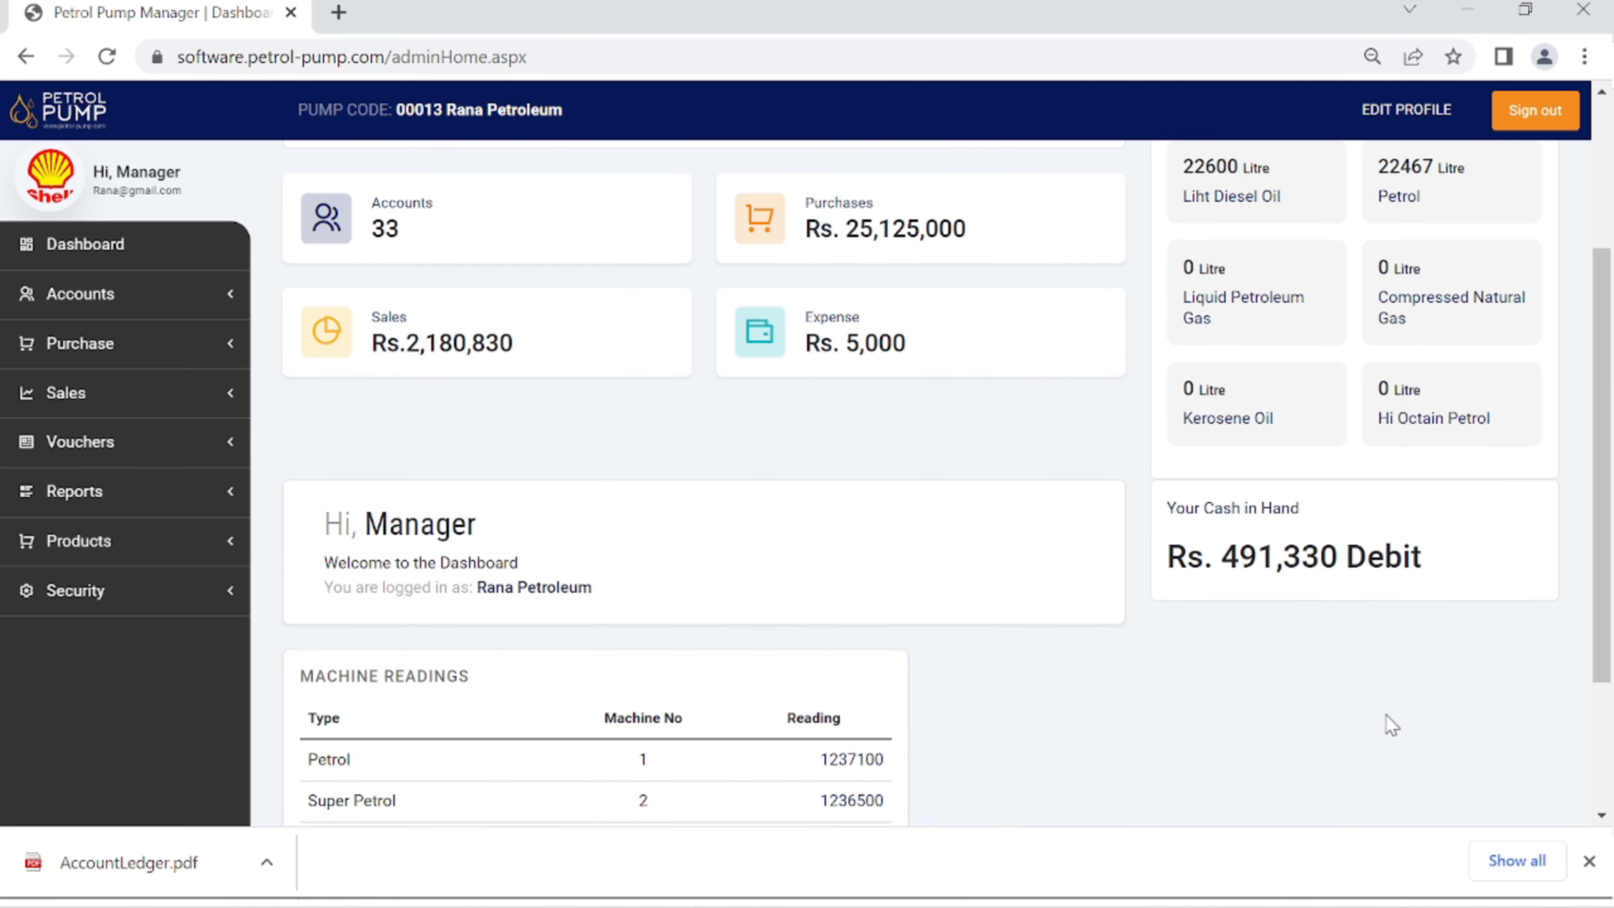
pyautogui.moveTo(1228, 557); pyautogui.dragTo(1335, 563)
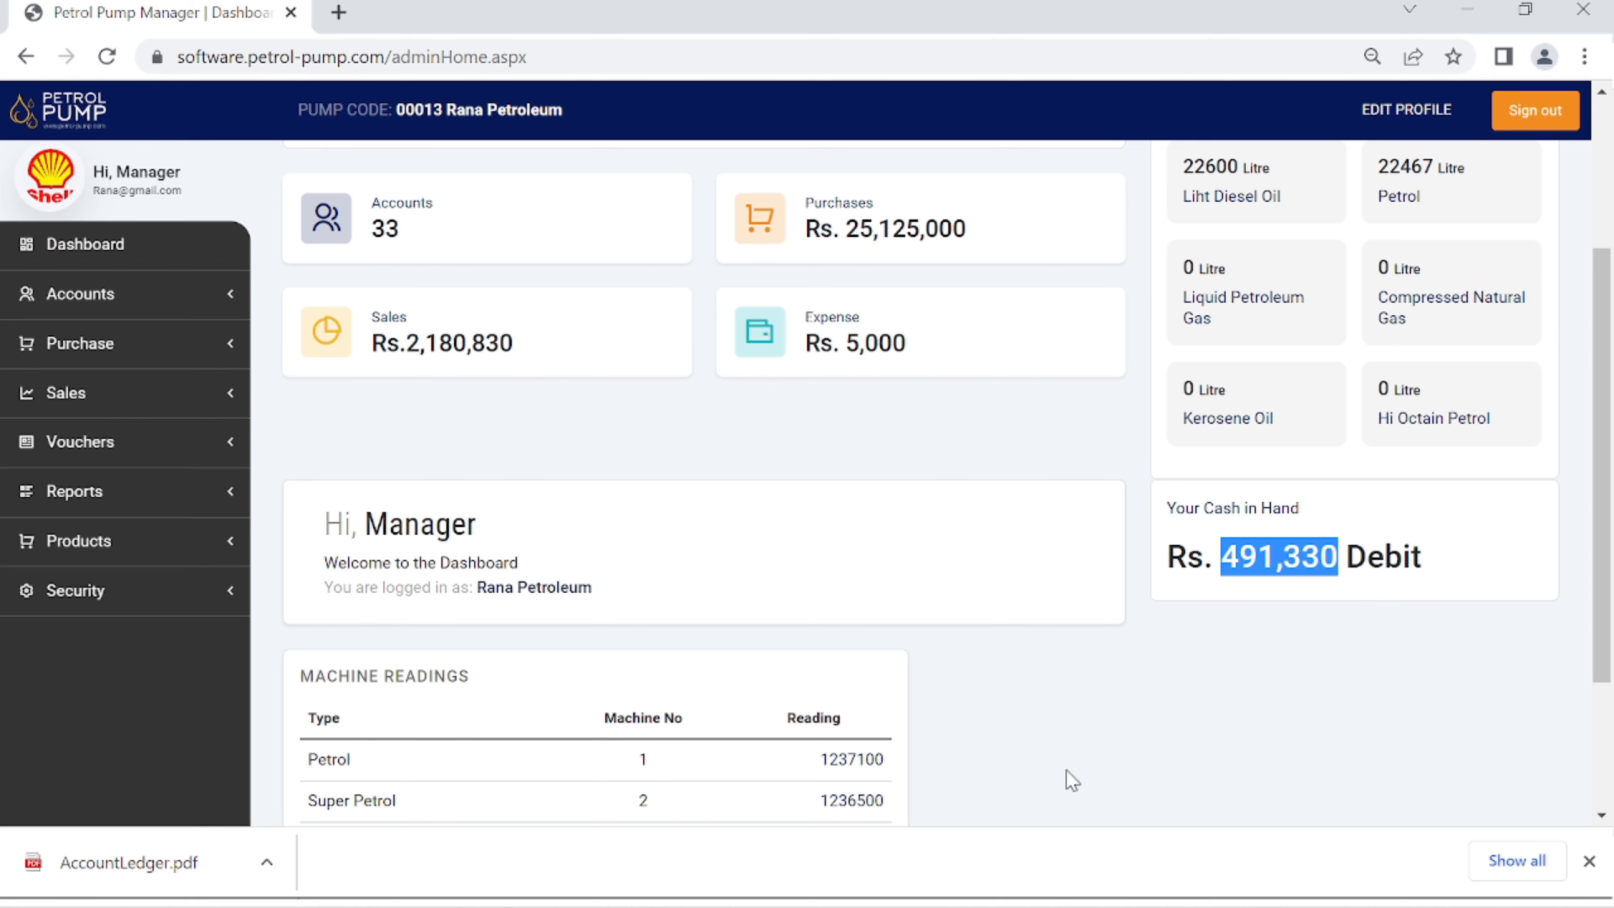
pyautogui.scroll(4, 1068, 781)
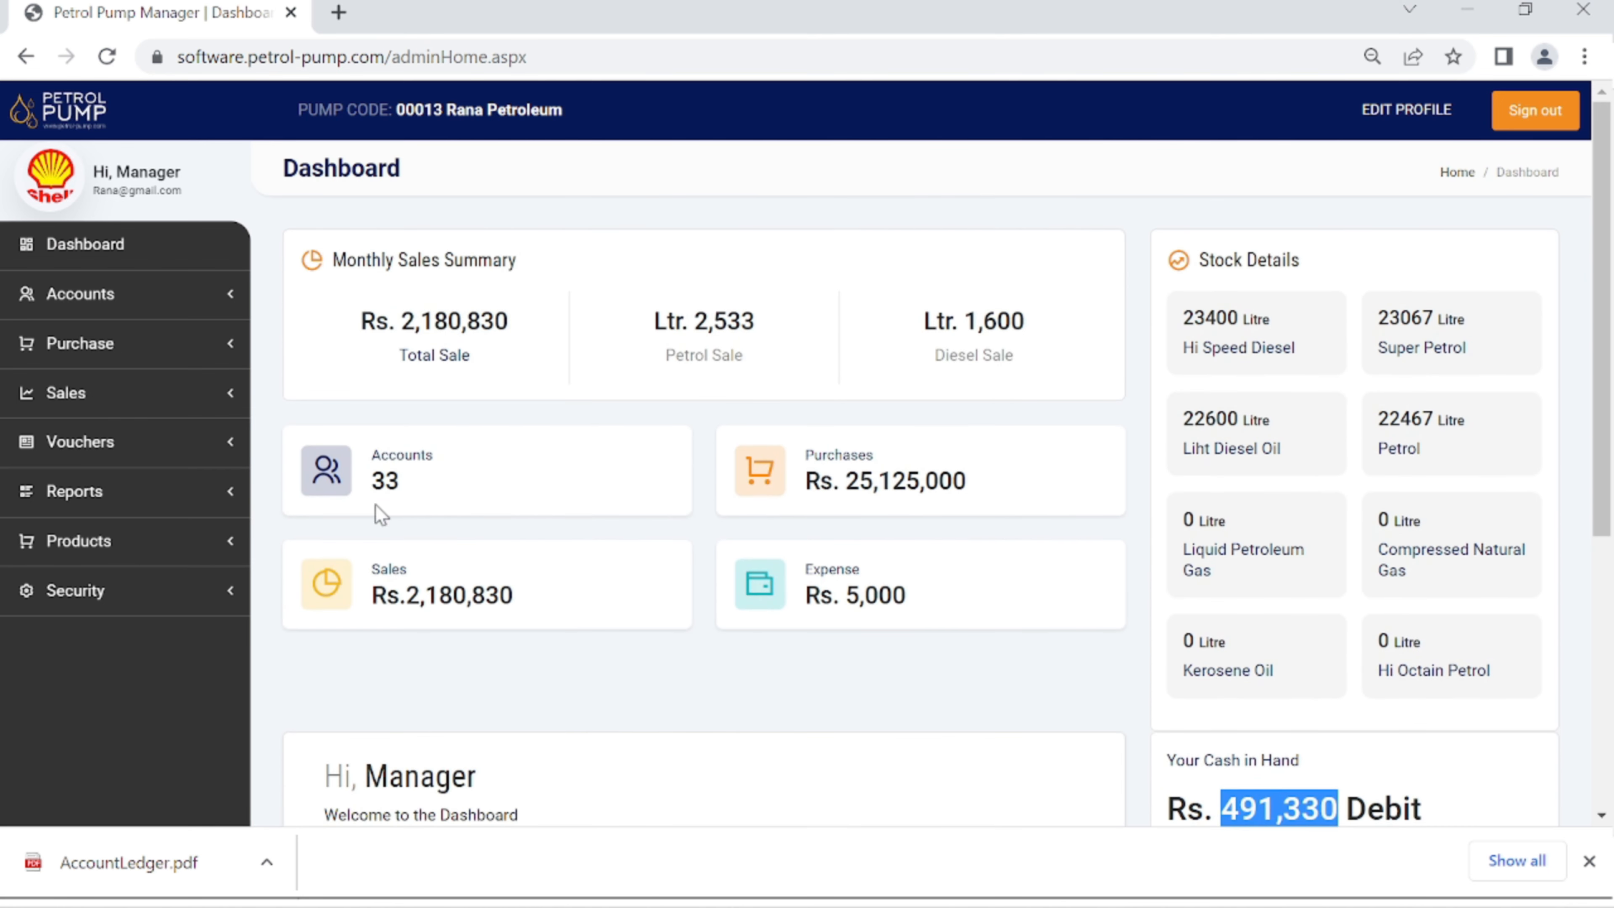
pyautogui.click(123, 499)
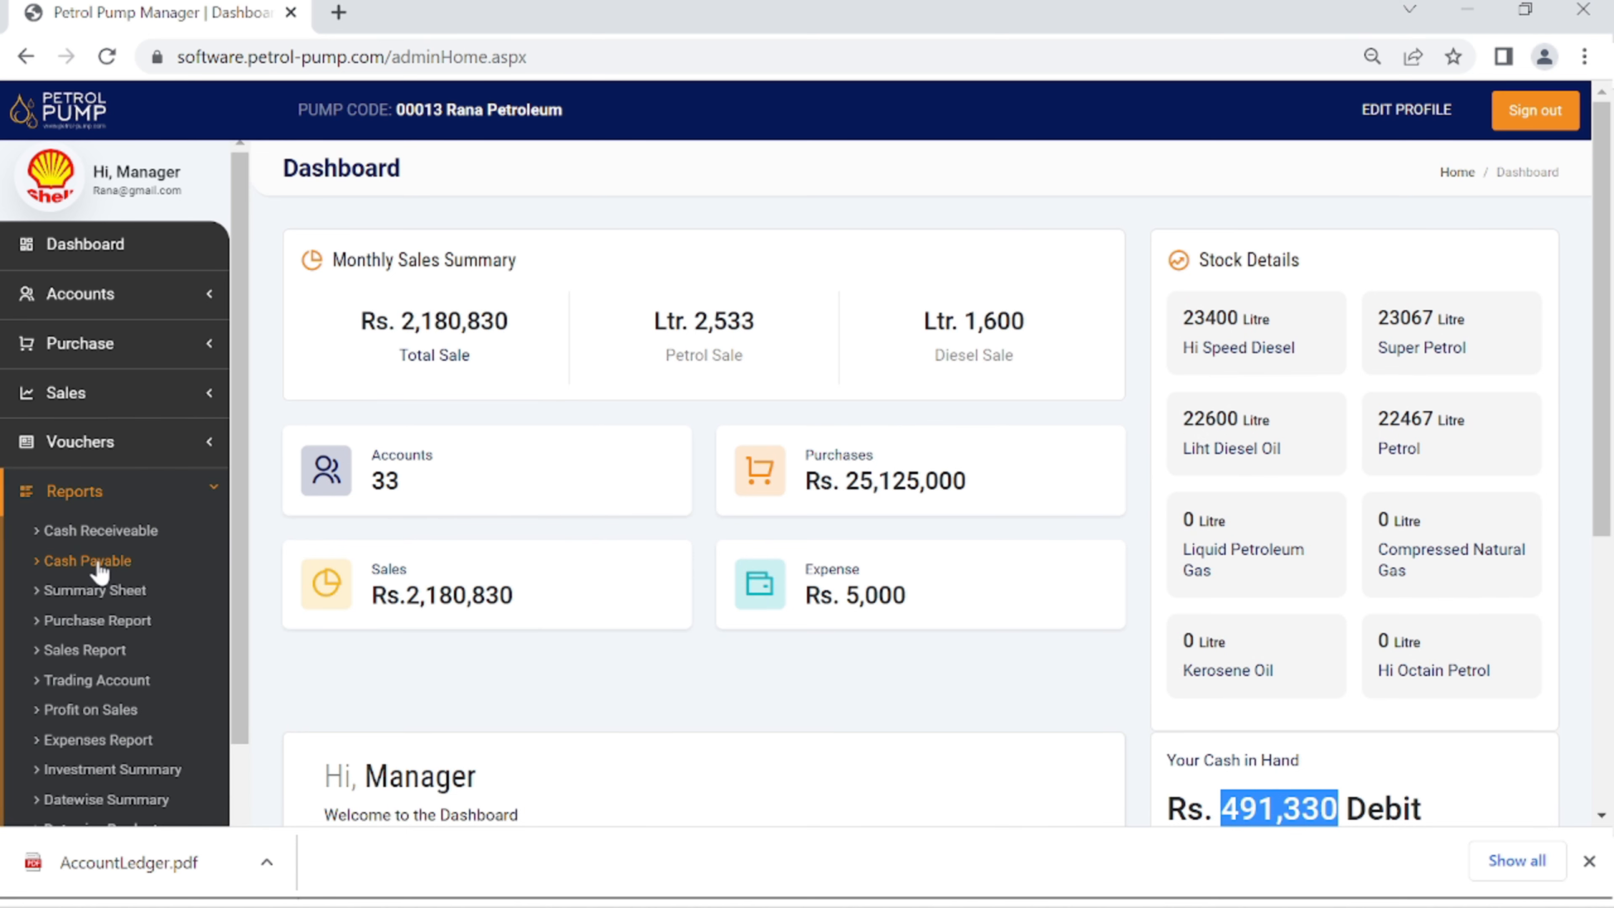
pyautogui.click(105, 565)
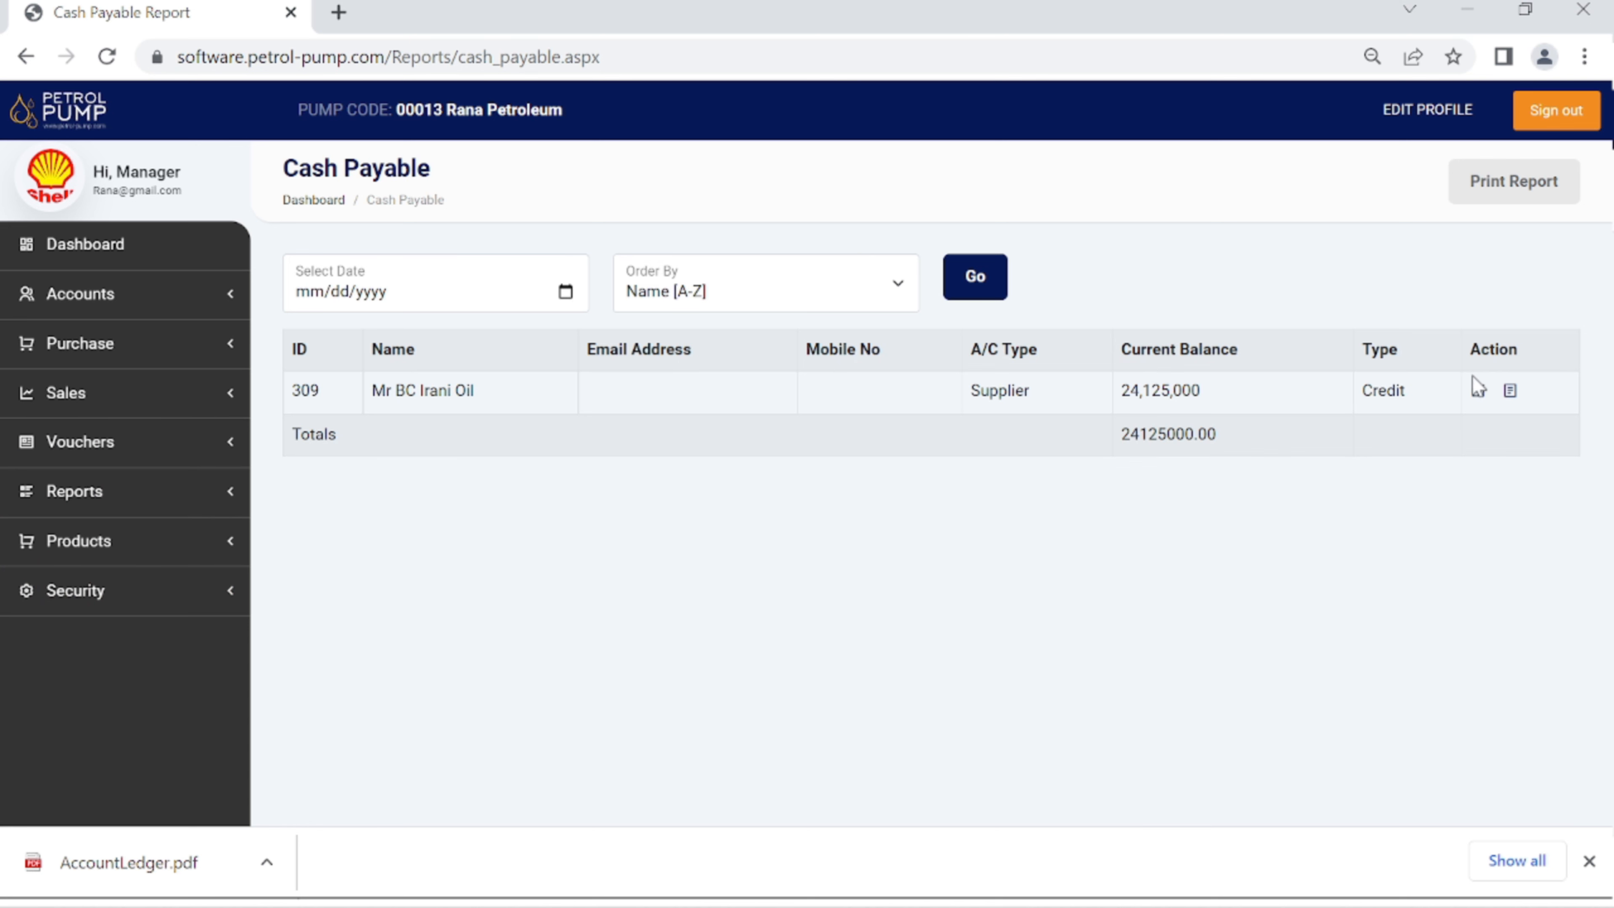
pyautogui.click(1511, 392)
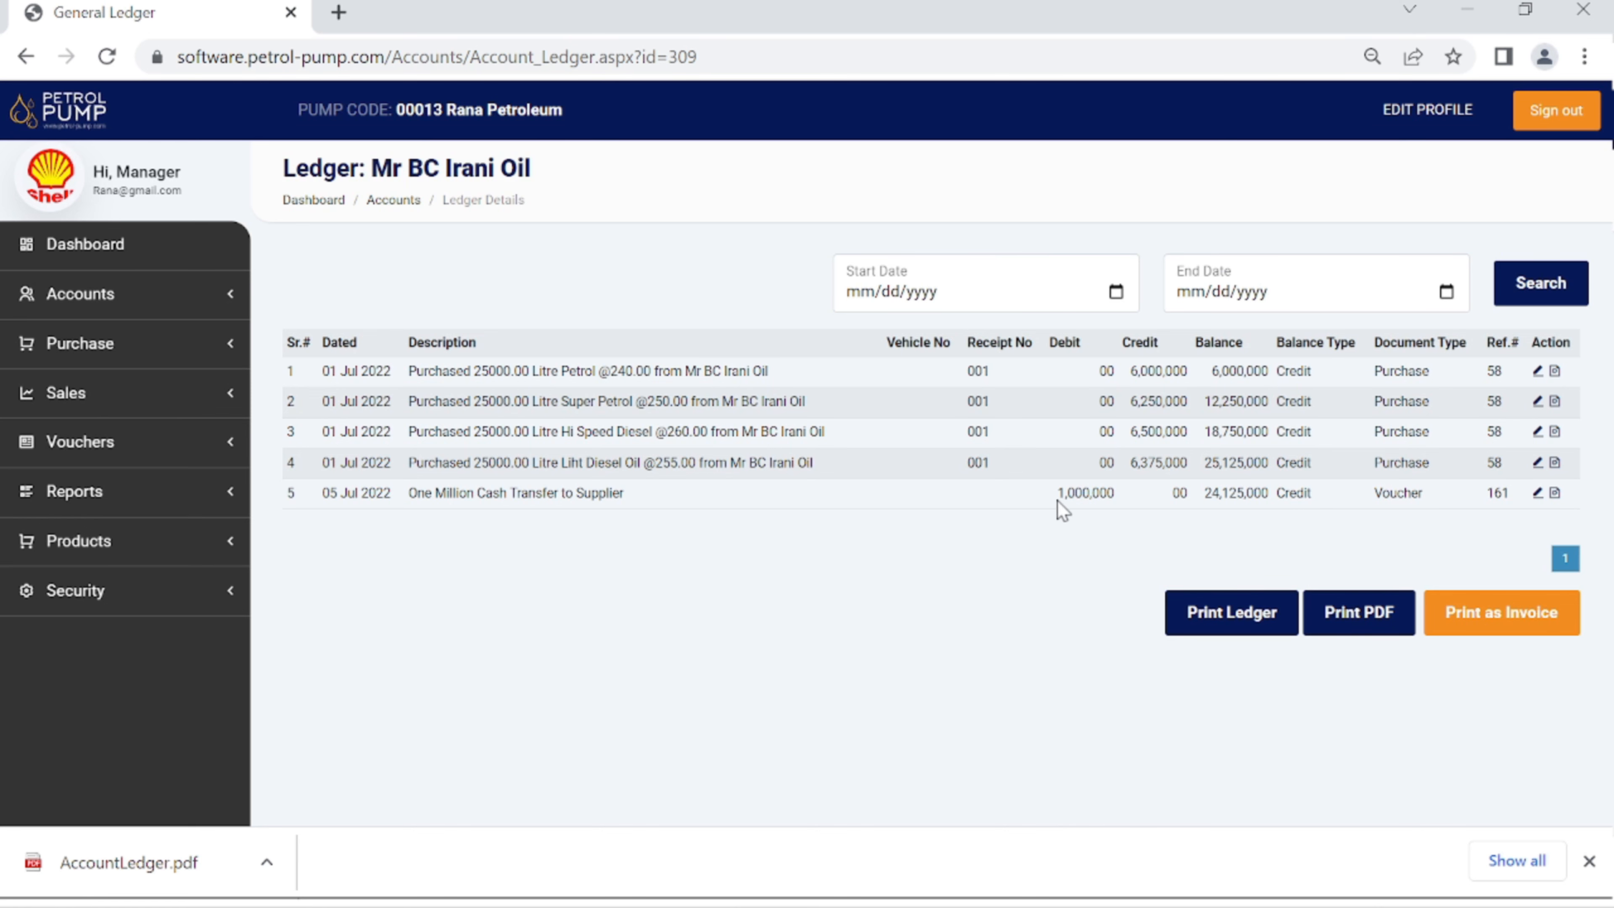
pyautogui.click(1235, 617)
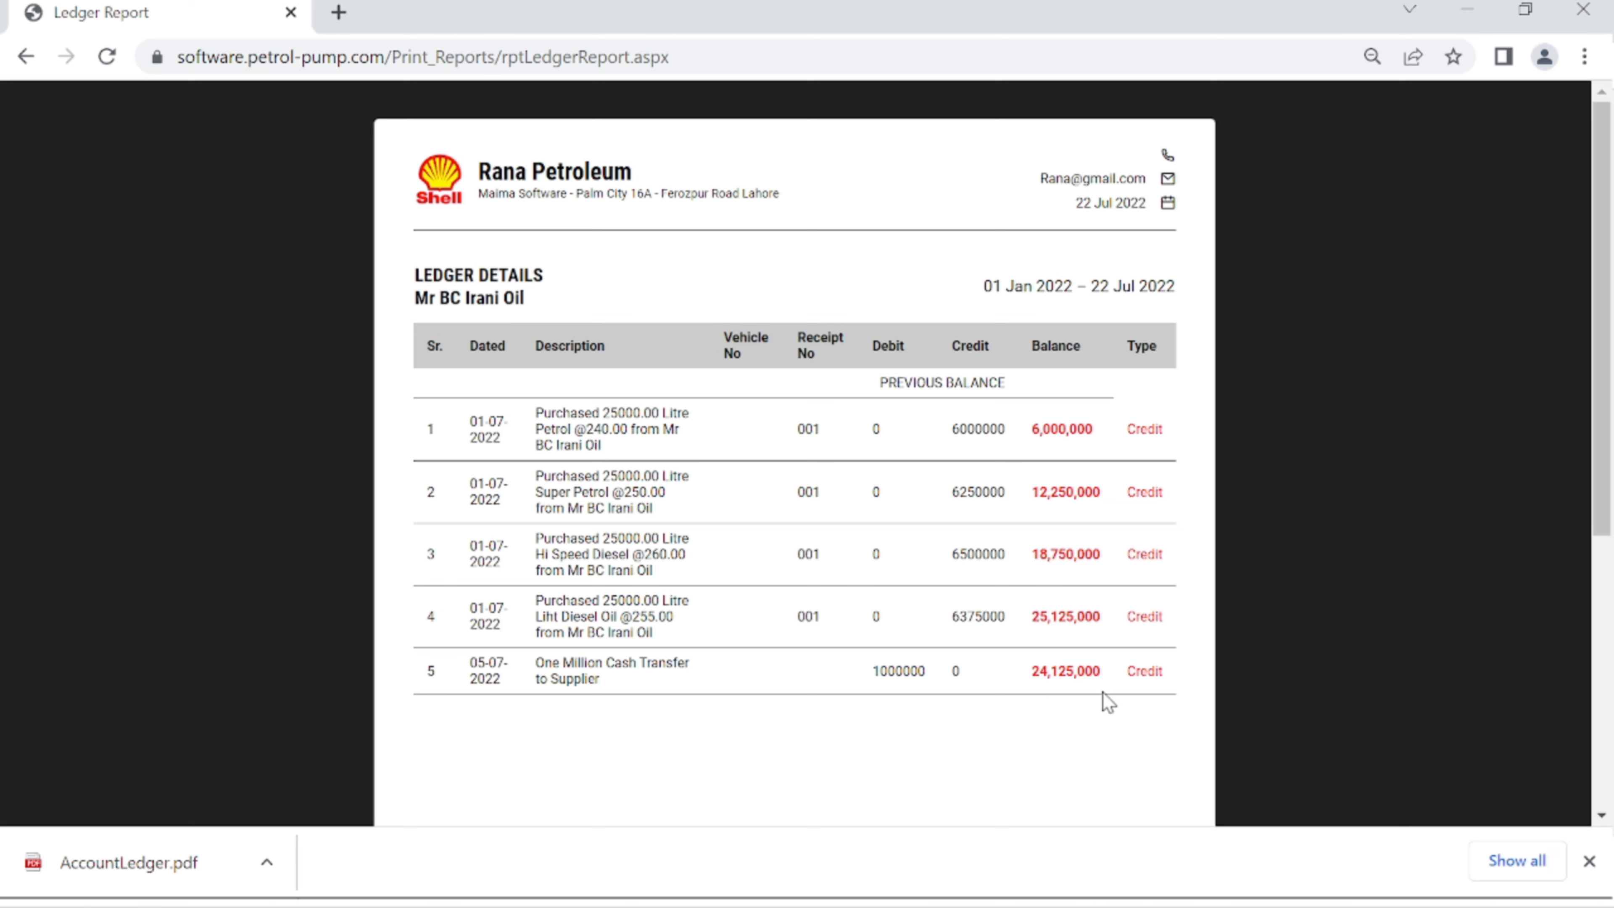
pyautogui.moveTo(1033, 671); pyautogui.dragTo(1100, 672)
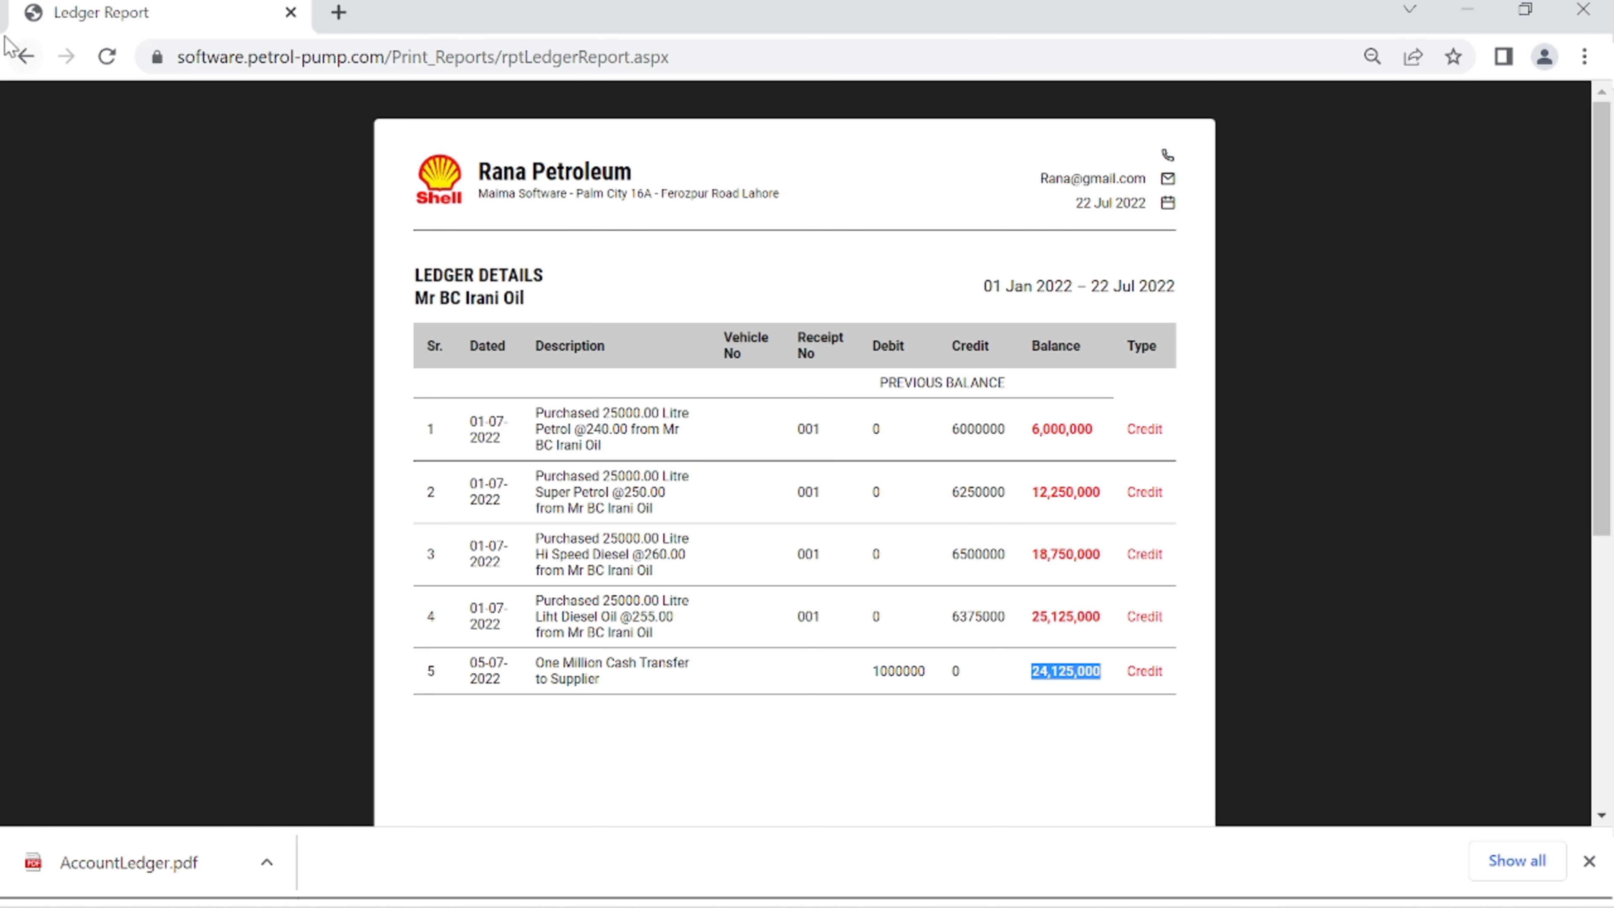
# - Leave the printable ledger and the Cash Payable report and return to the dashboard
pyautogui.click(26, 57)
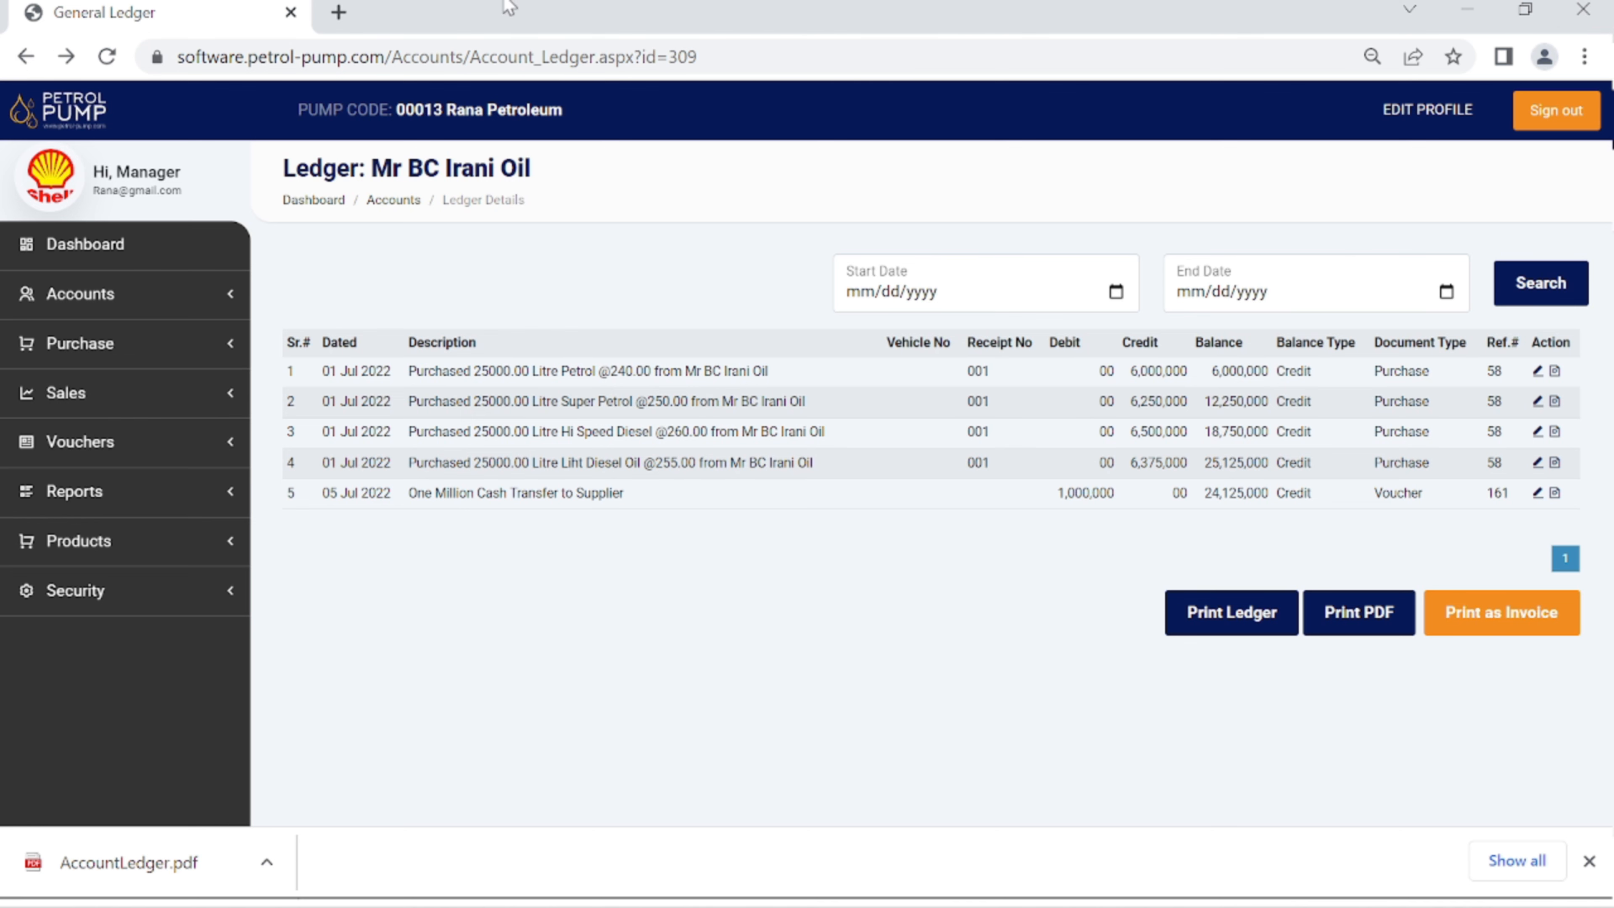
pyautogui.click(26, 57)
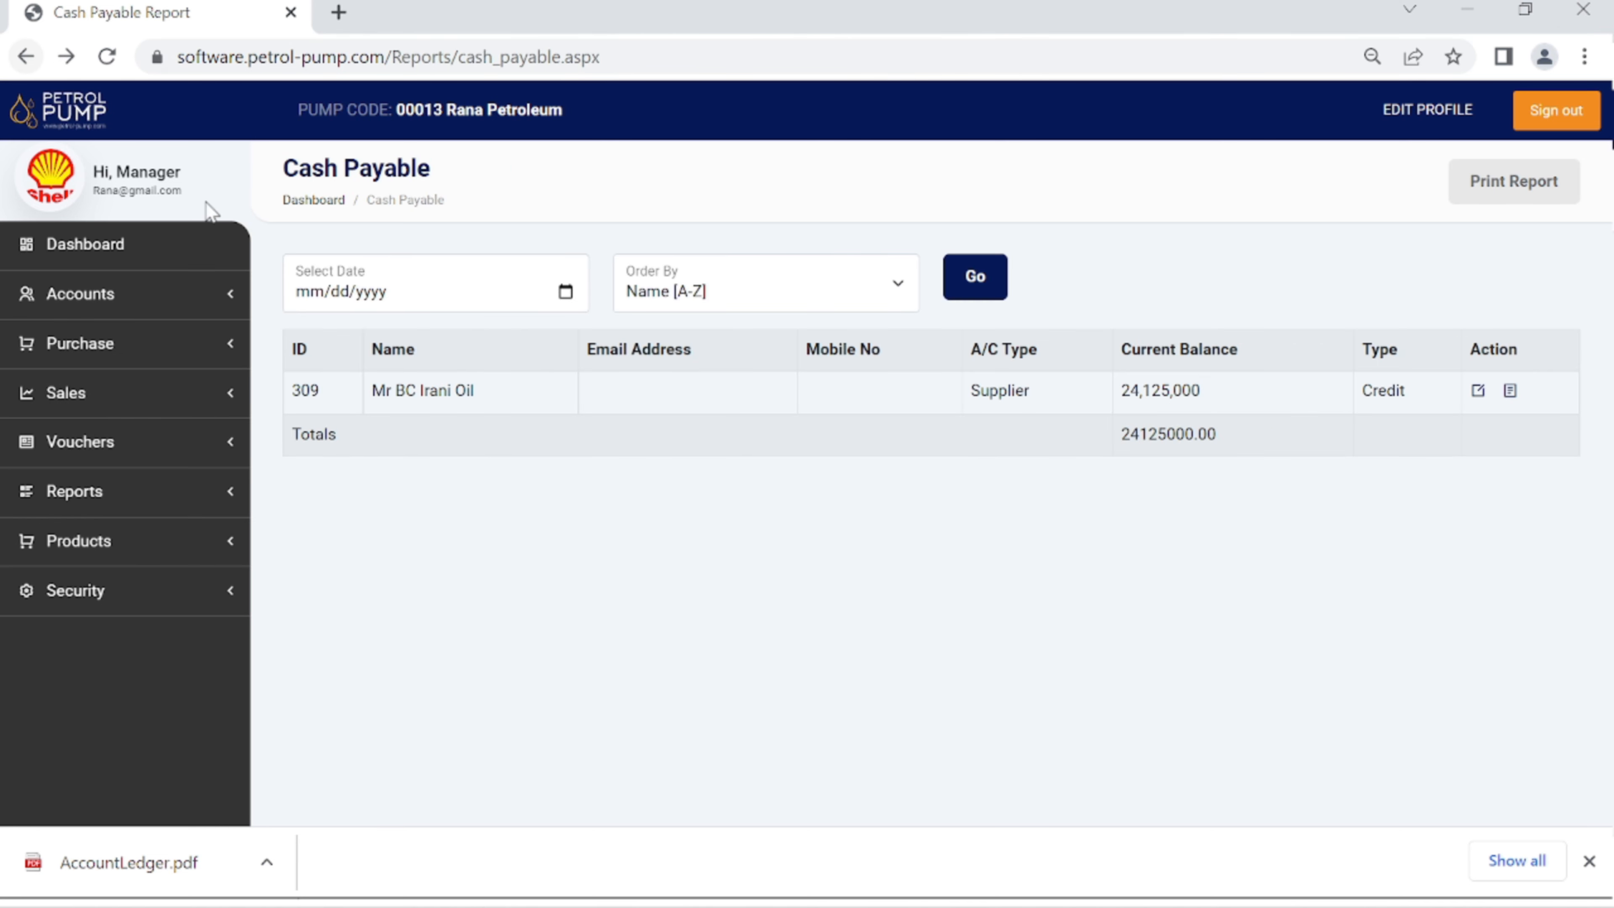
pyautogui.click(79, 244)
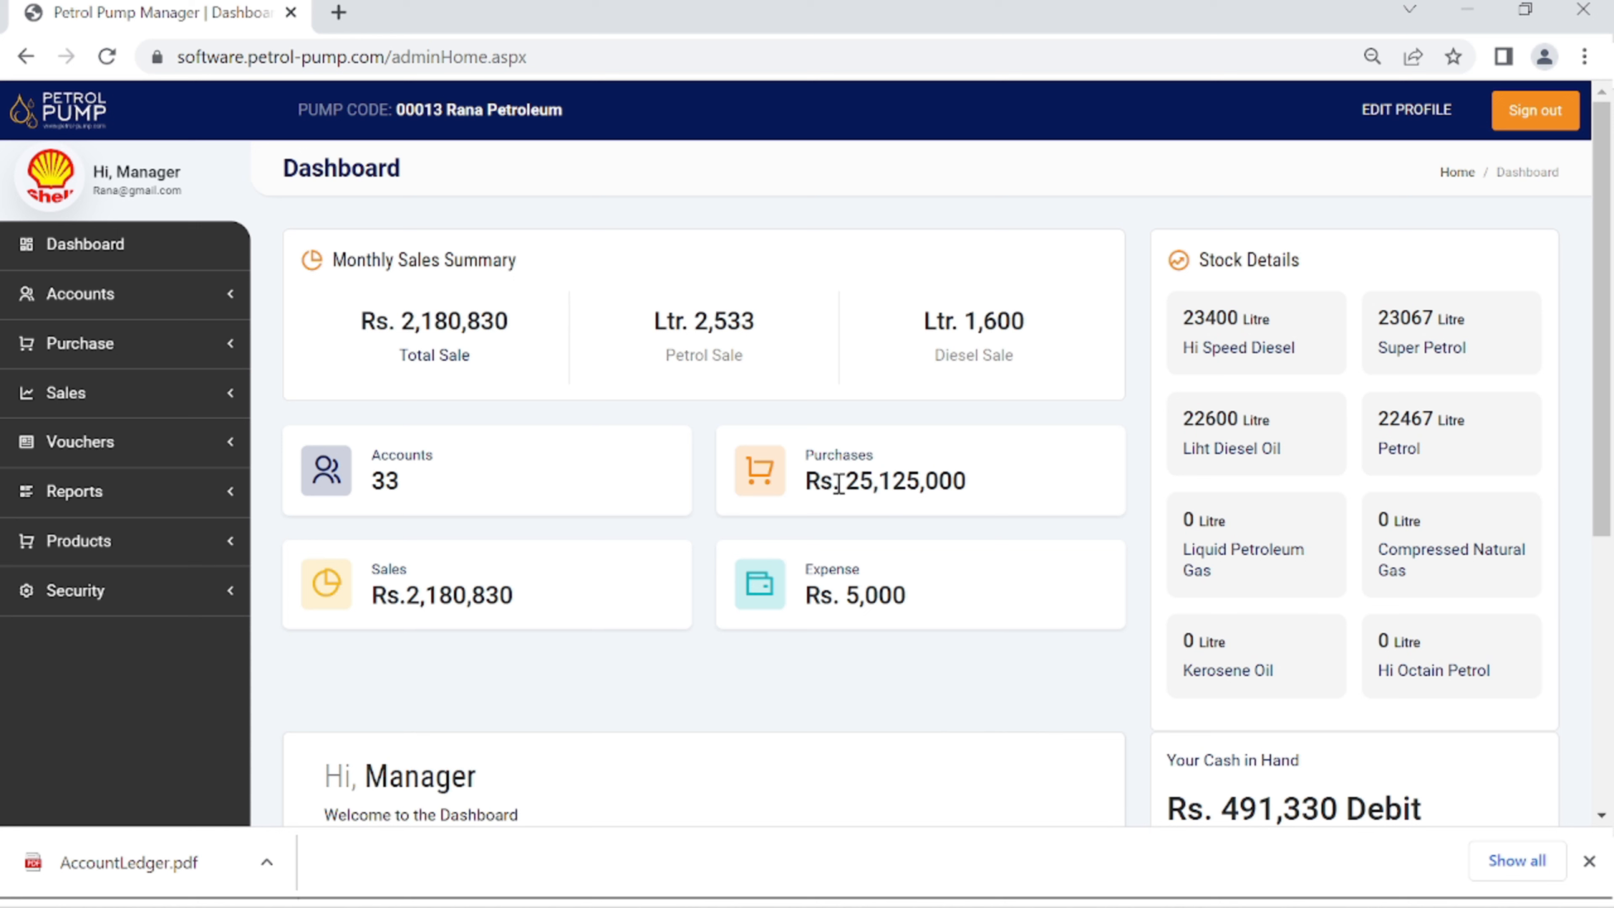
# - Check the purchases, expense and cash in hand figures on the dashboard
pyautogui.moveTo(843, 479); pyautogui.dragTo(964, 489)
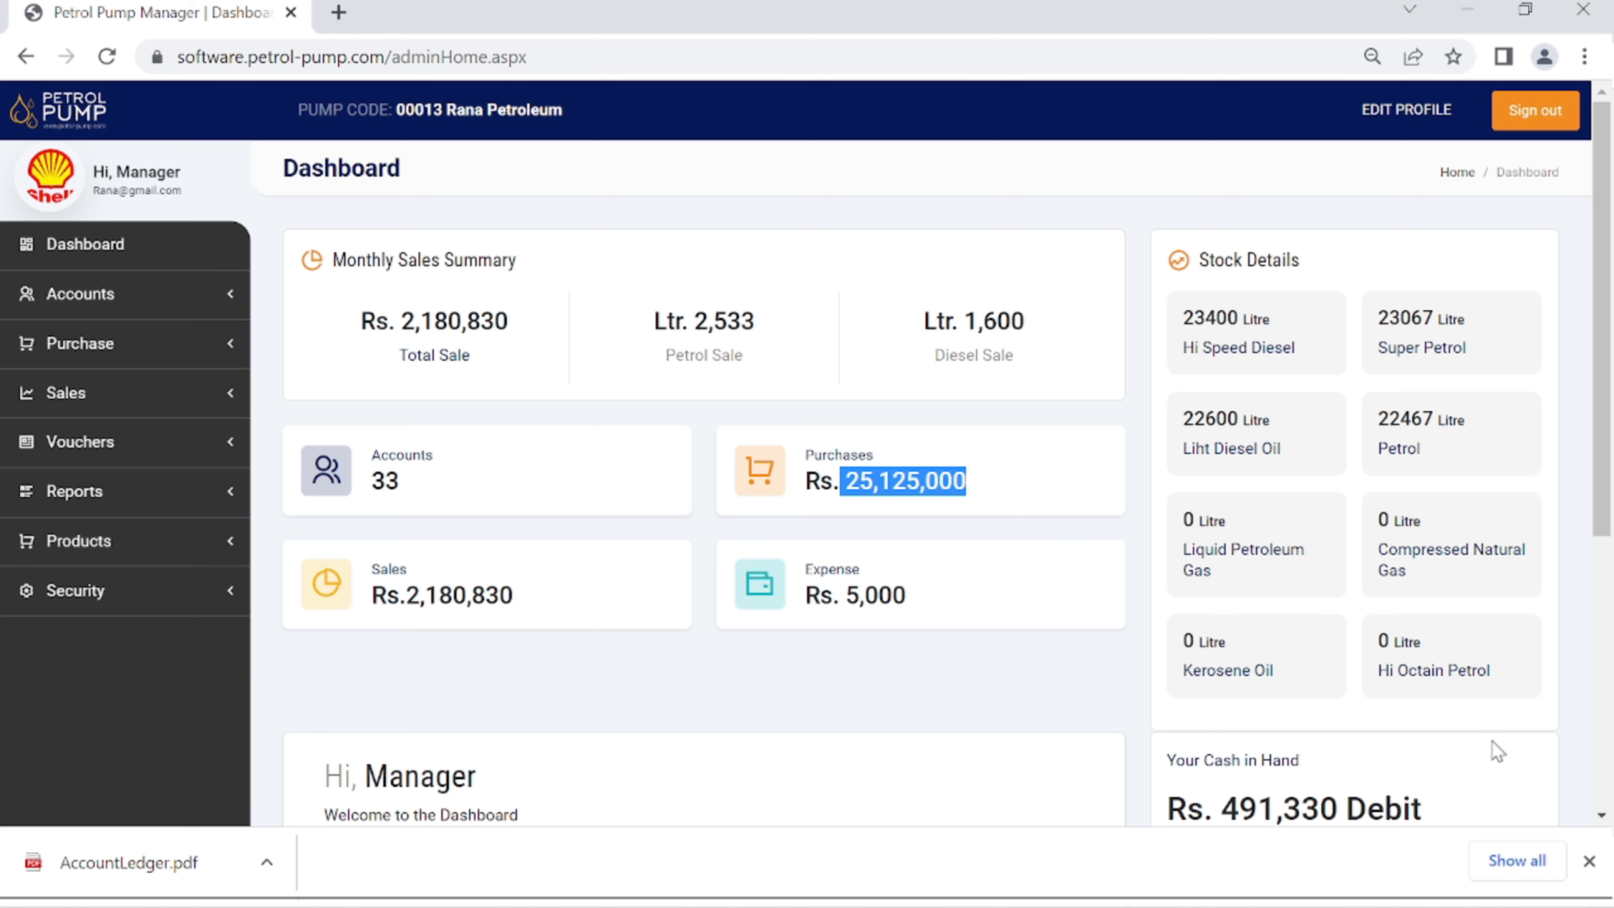
pyautogui.scroll(-2, 1602, 540)
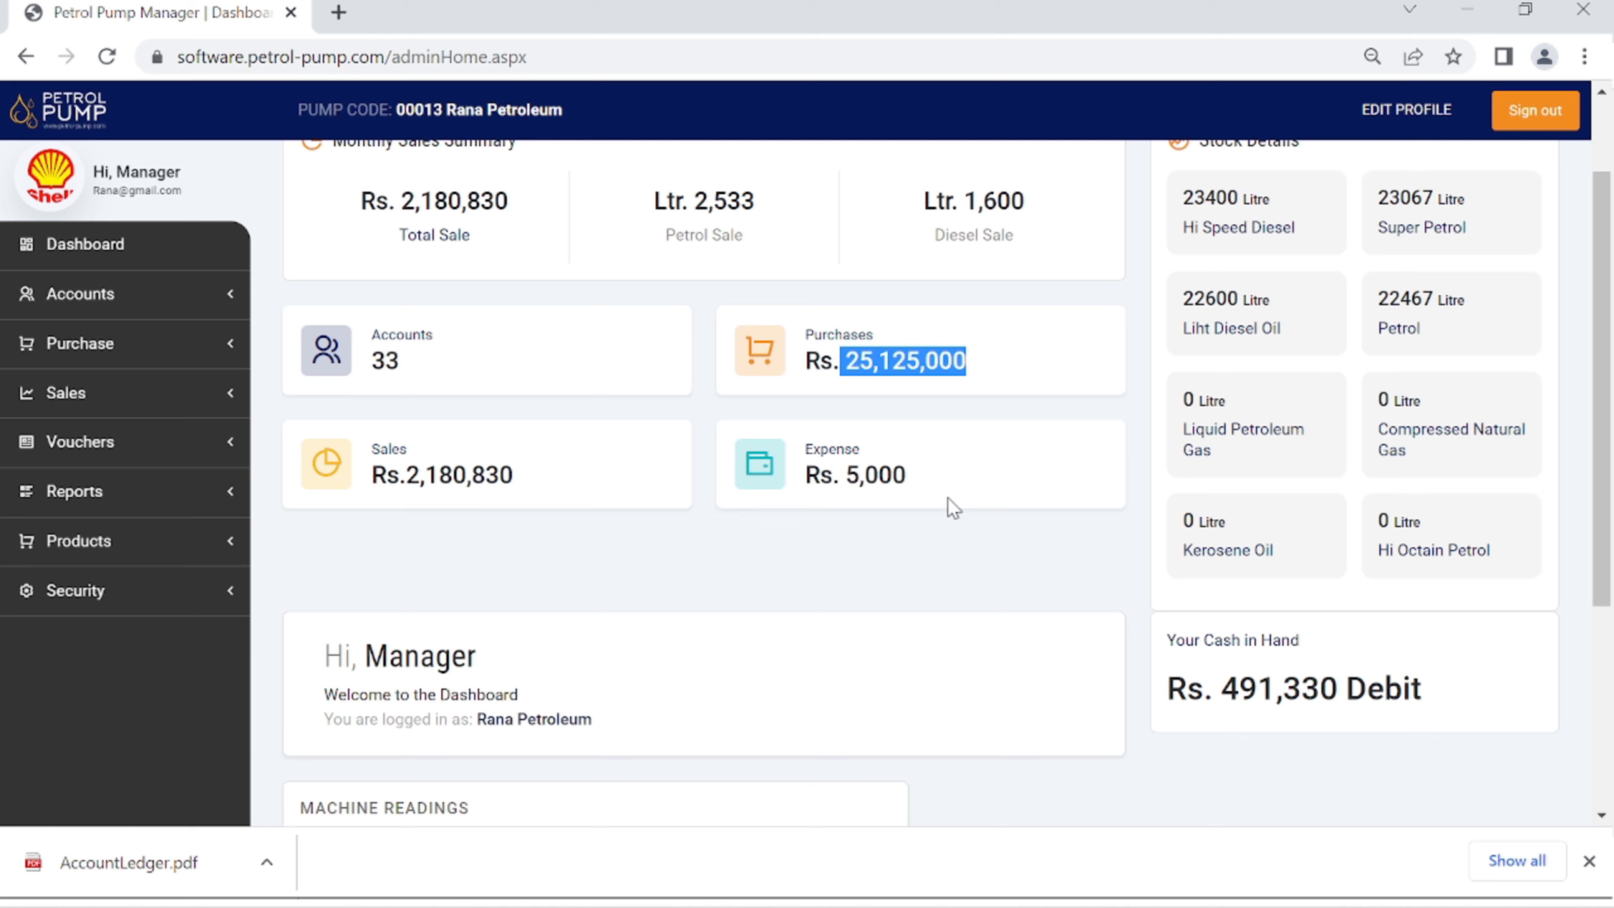
pyautogui.moveTo(919, 478); pyautogui.dragTo(803, 476)
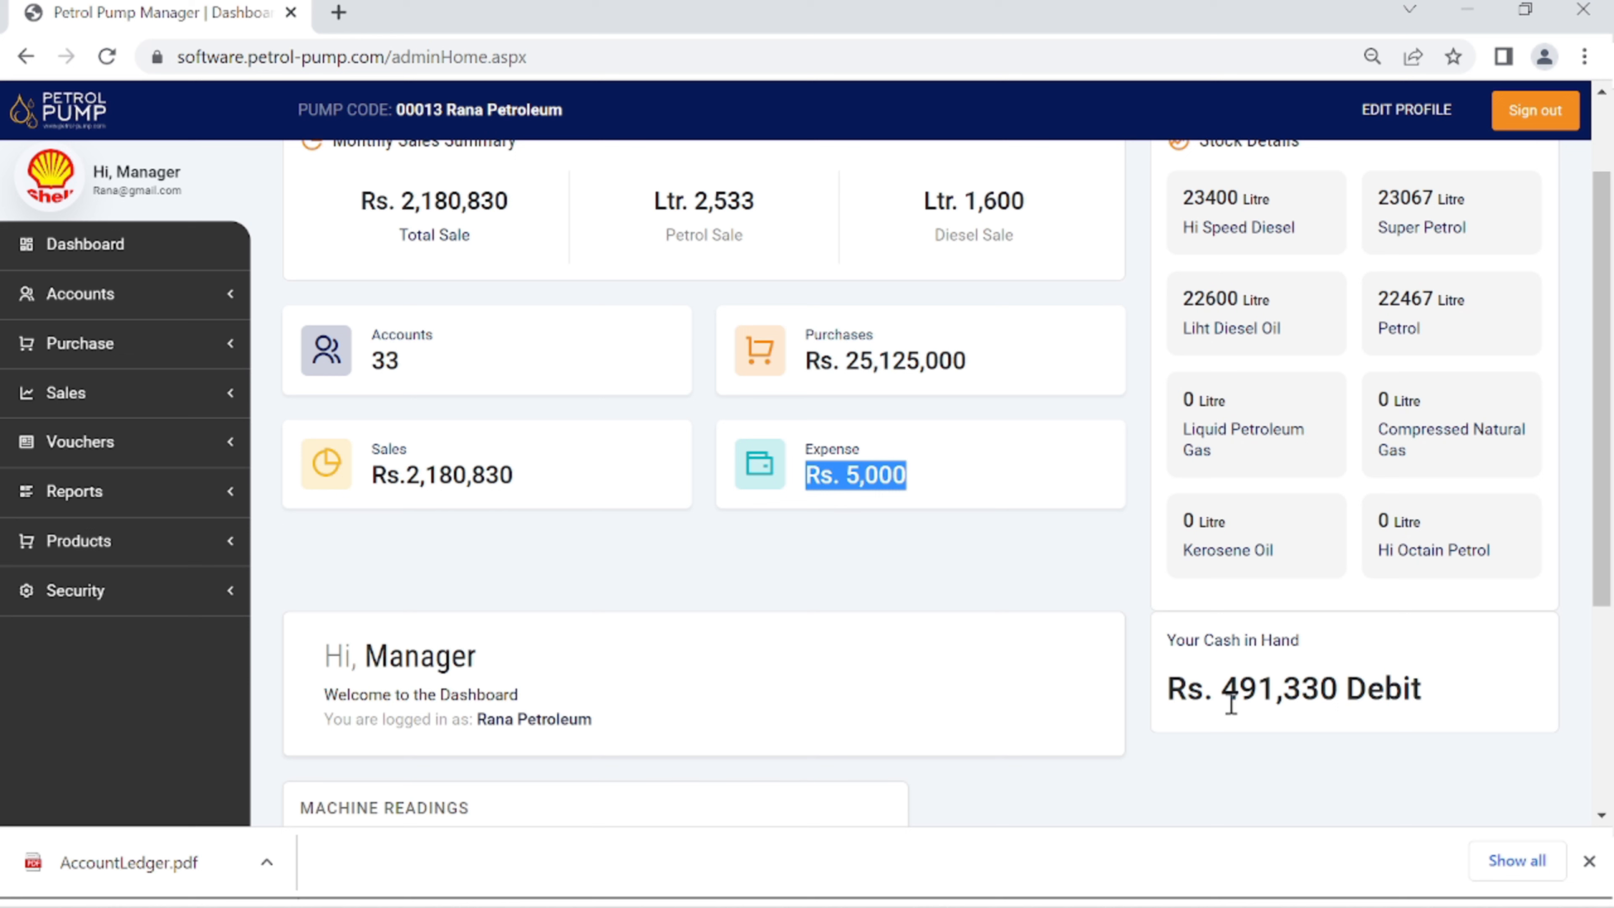
pyautogui.scroll(2, 760, 602)
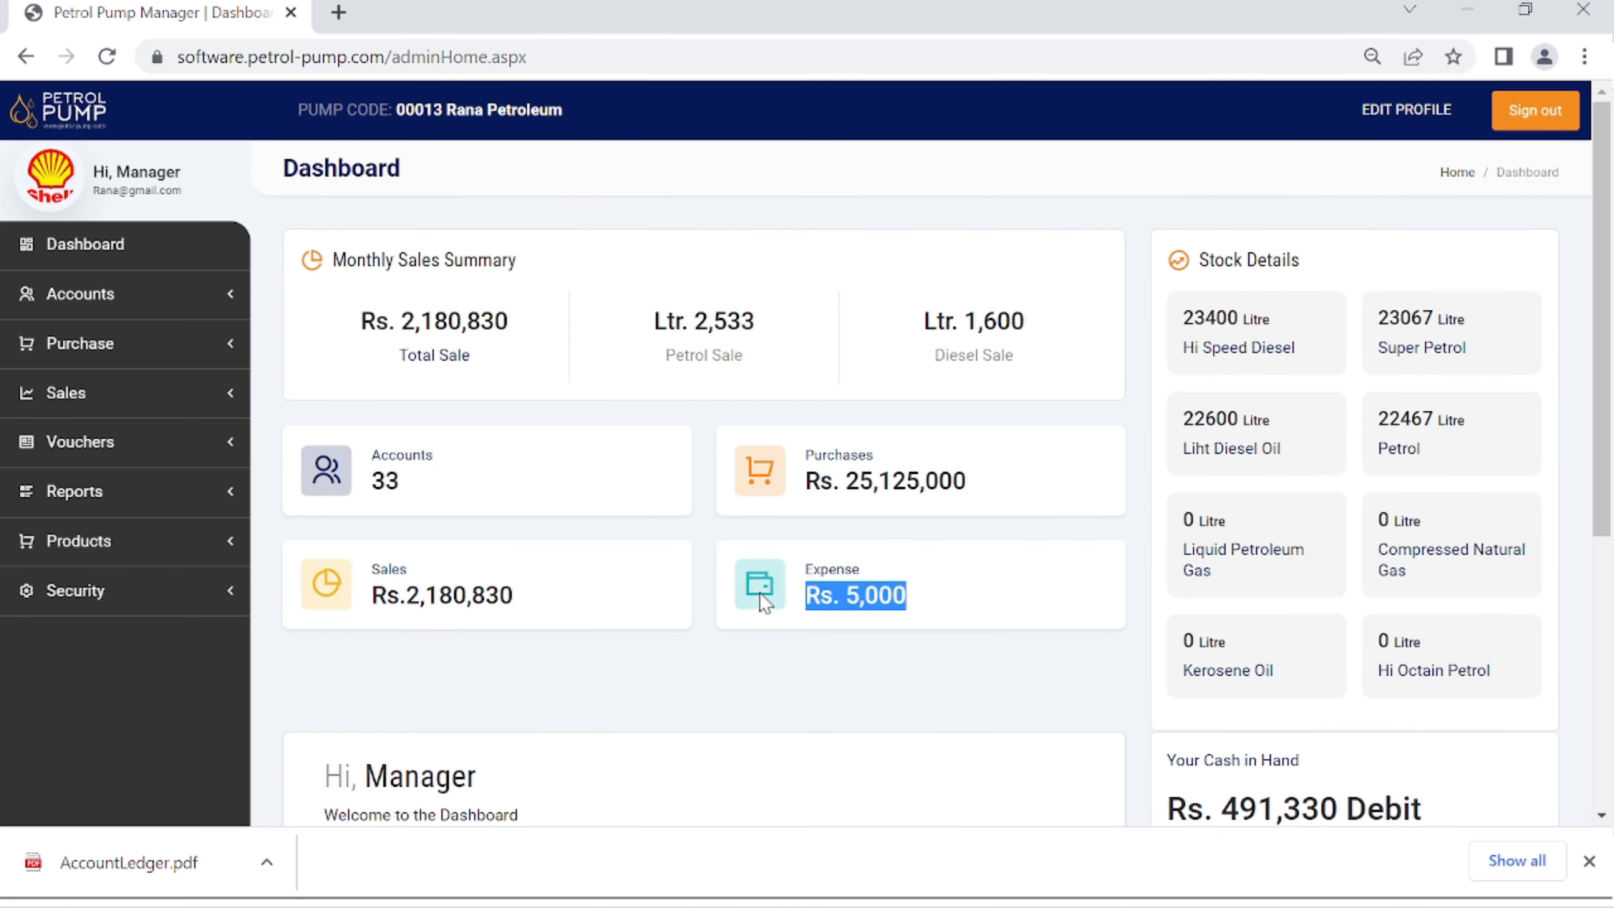
# - Open the Payment Receipts page, look over the customer balances and amount received fields, and return to the dashboard
pyautogui.click(145, 452)
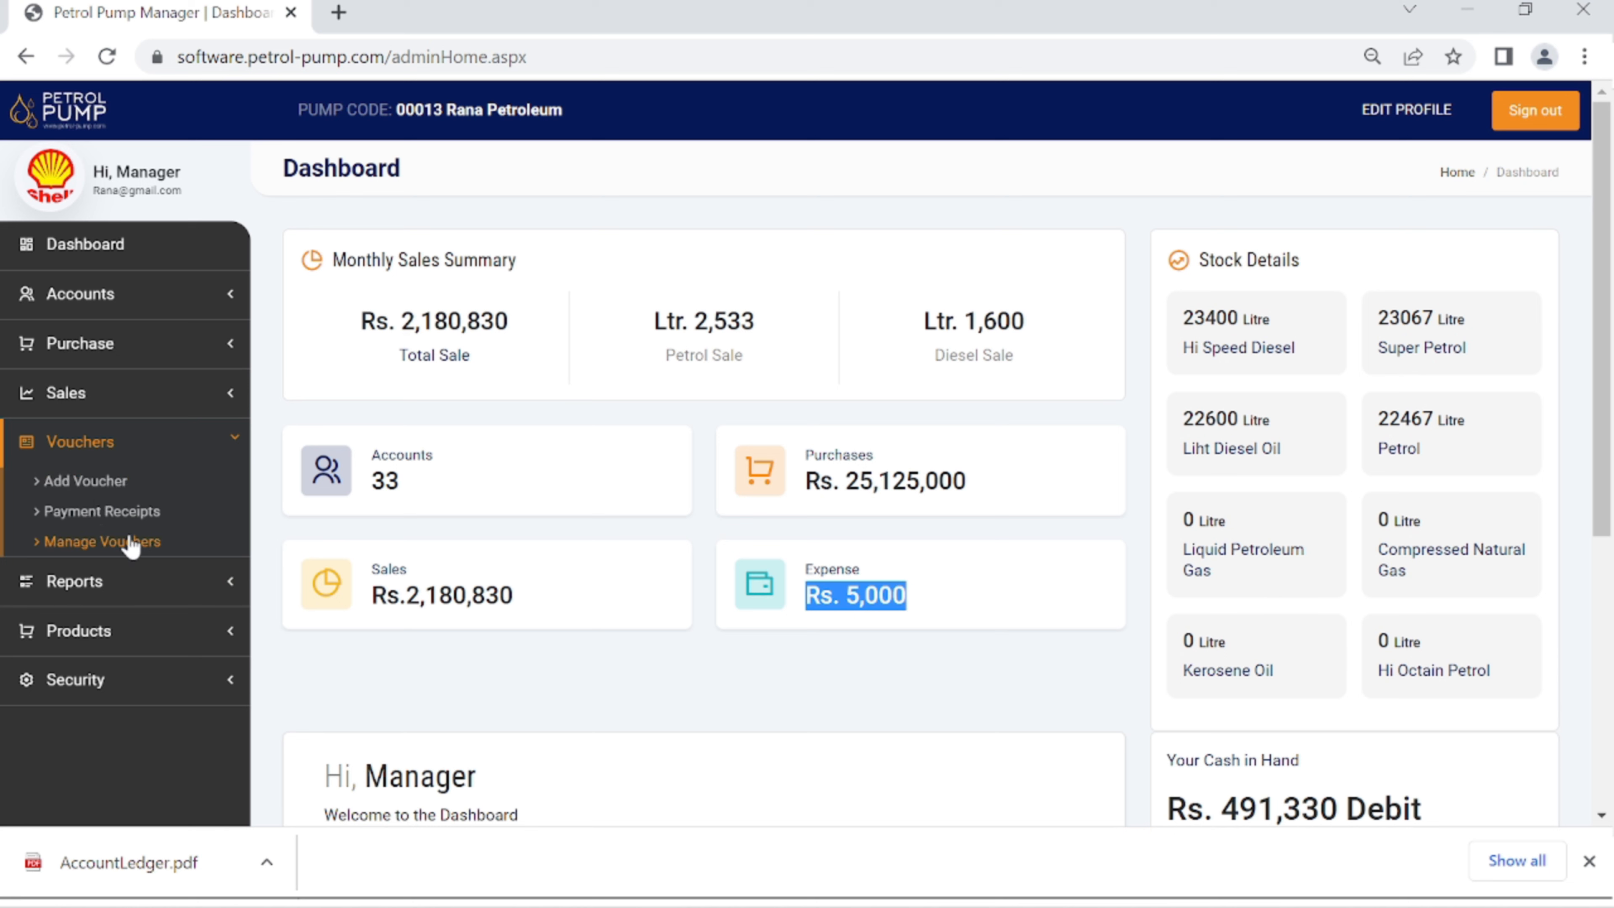
pyautogui.click(89, 517)
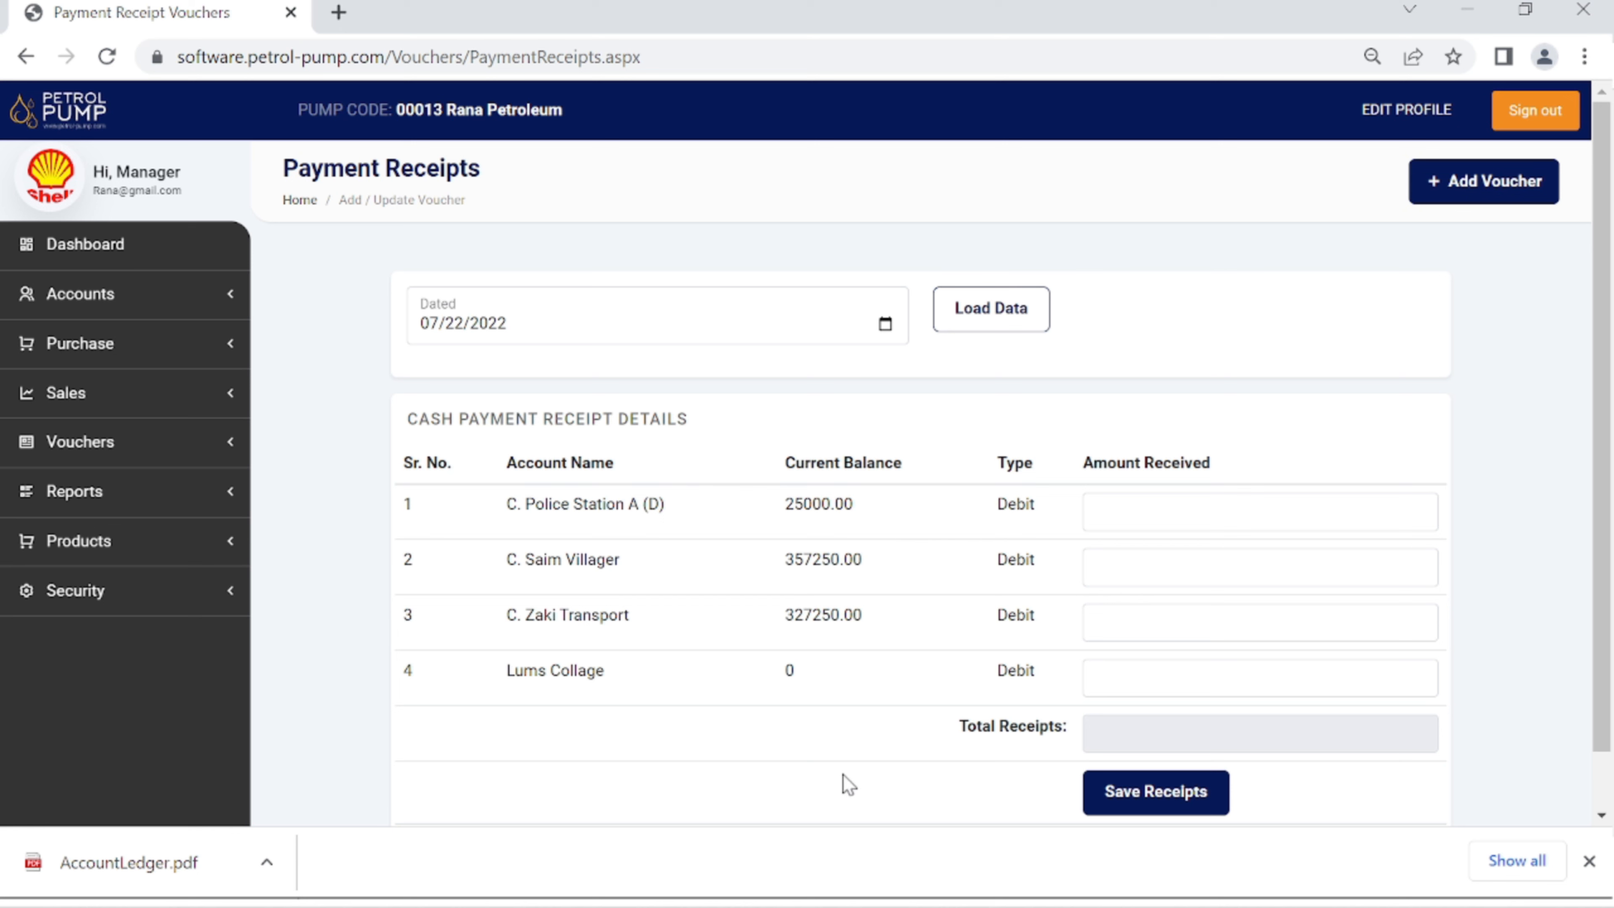
pyautogui.click(1109, 515)
pyautogui.click(1117, 566)
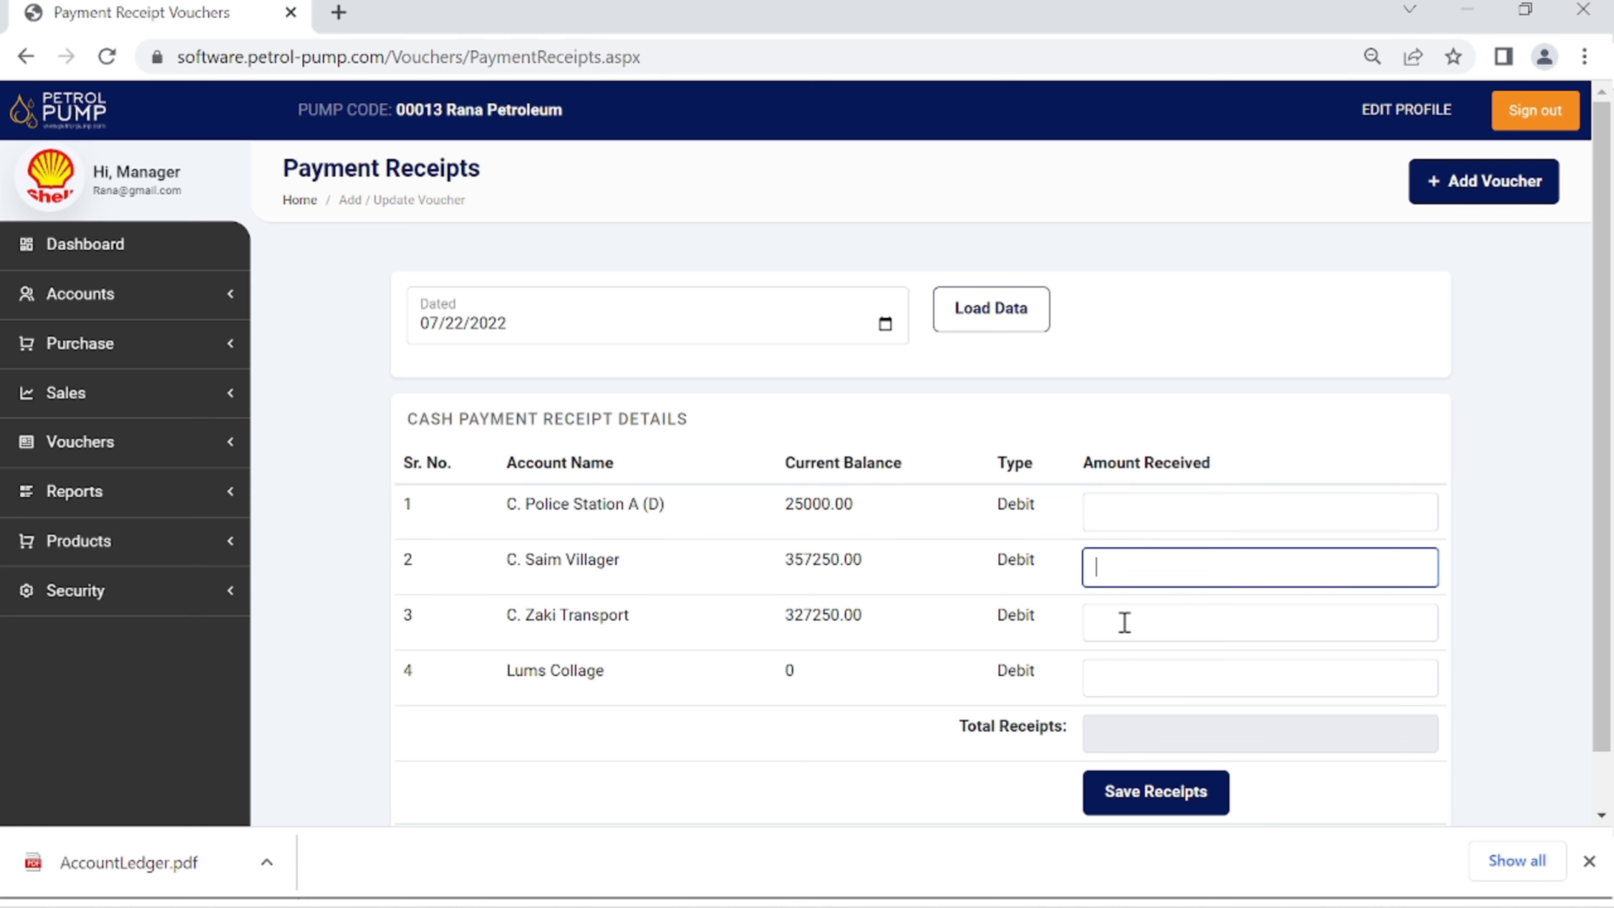
pyautogui.click(1125, 623)
pyautogui.click(1128, 678)
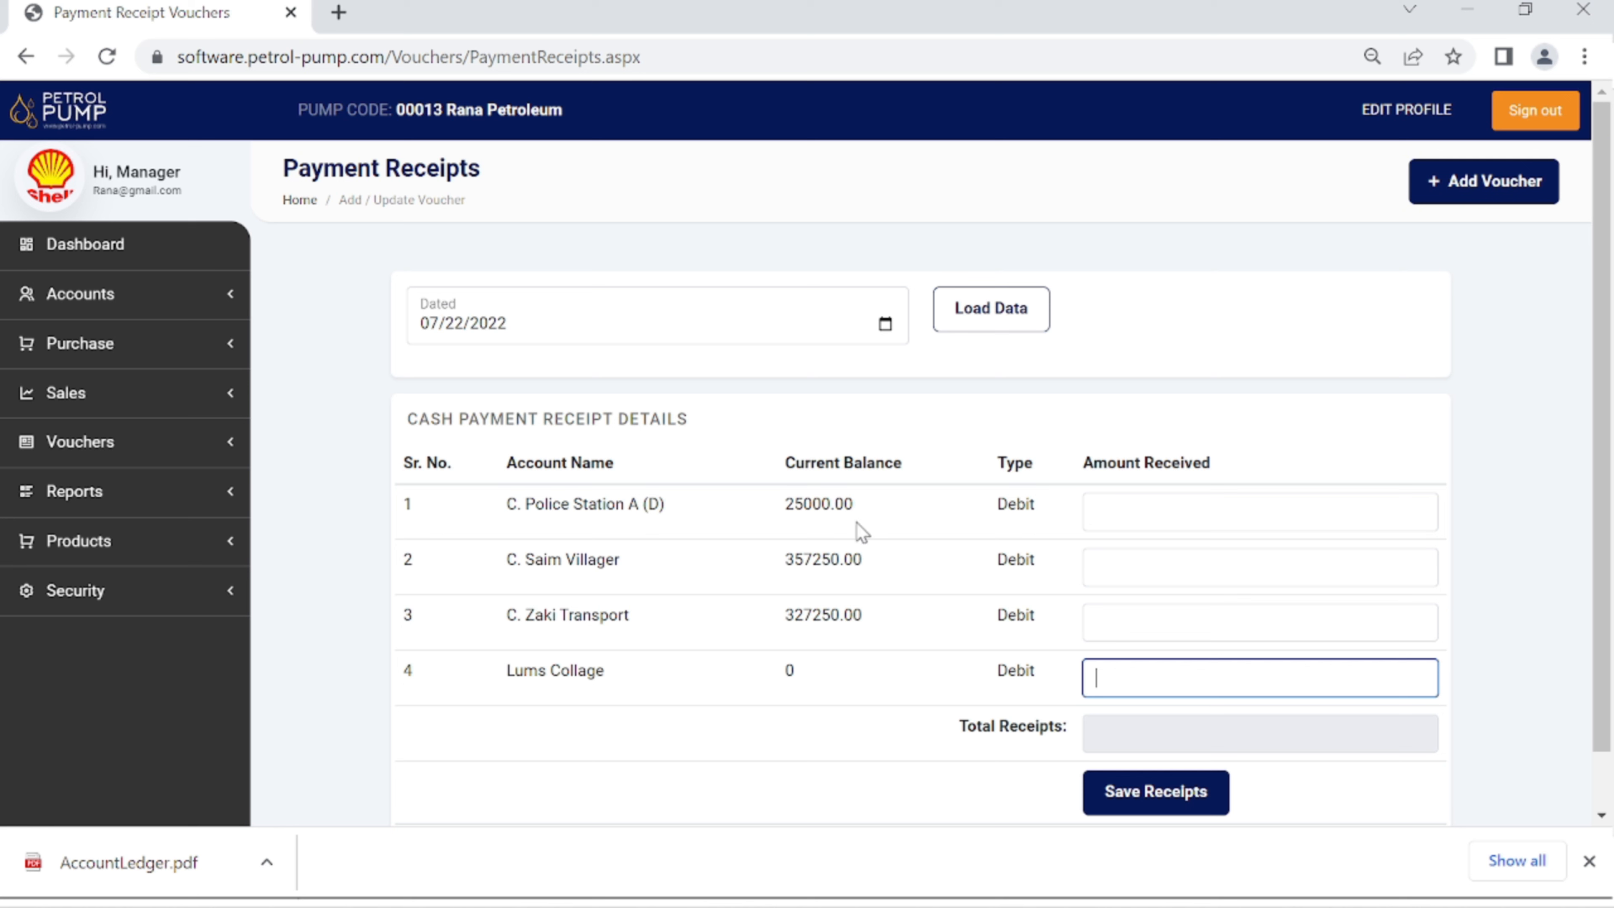
pyautogui.click(310, 448)
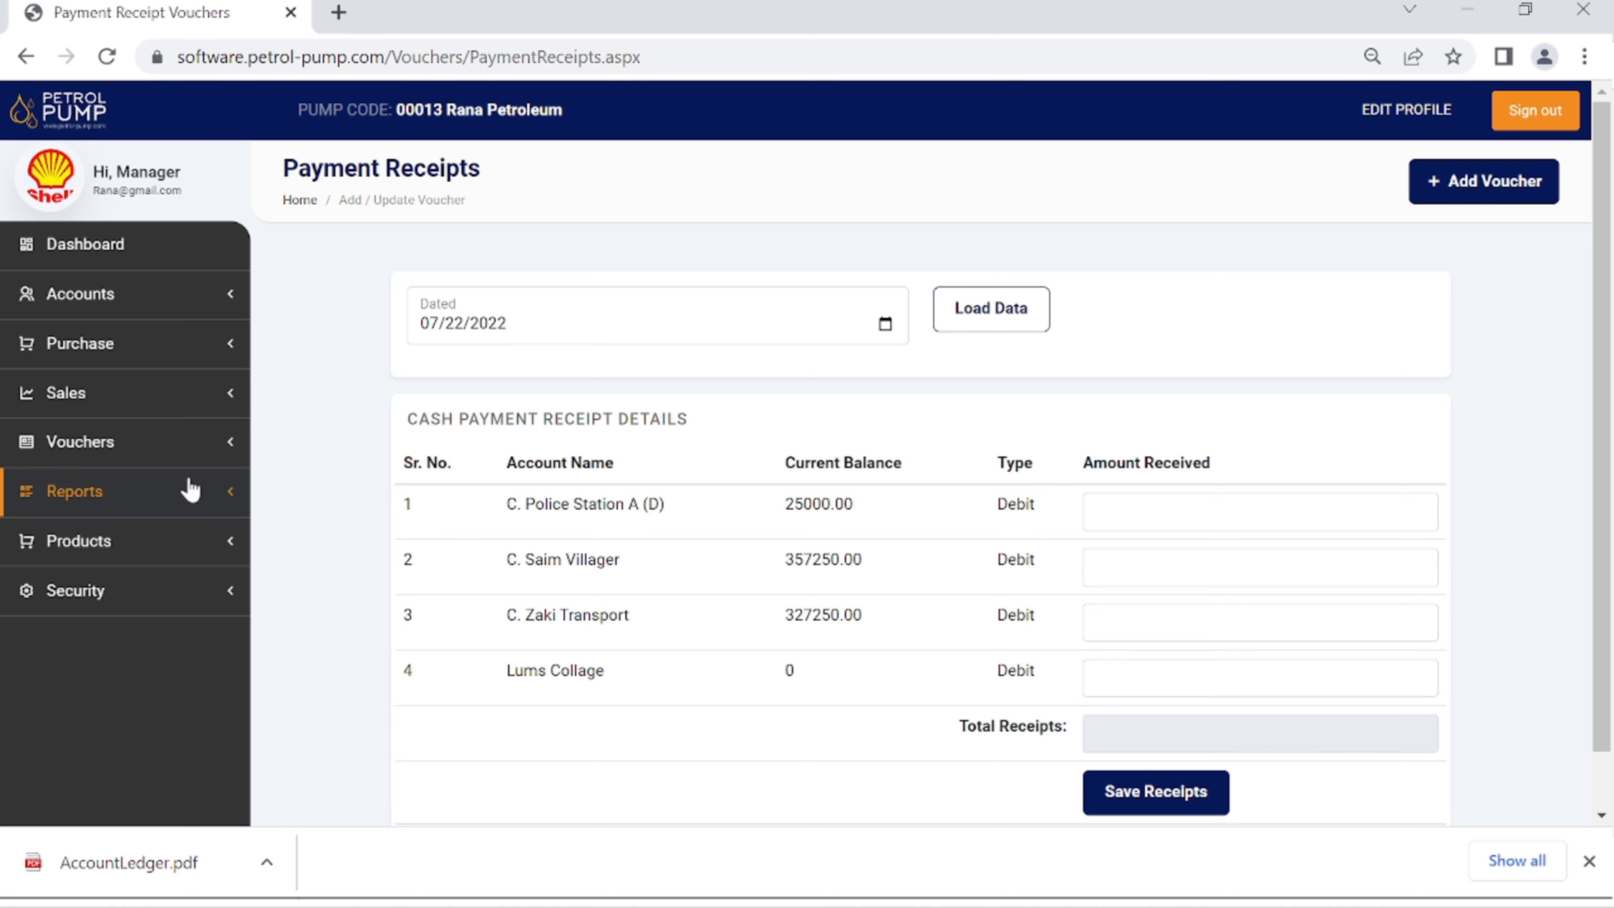
pyautogui.click(131, 459)
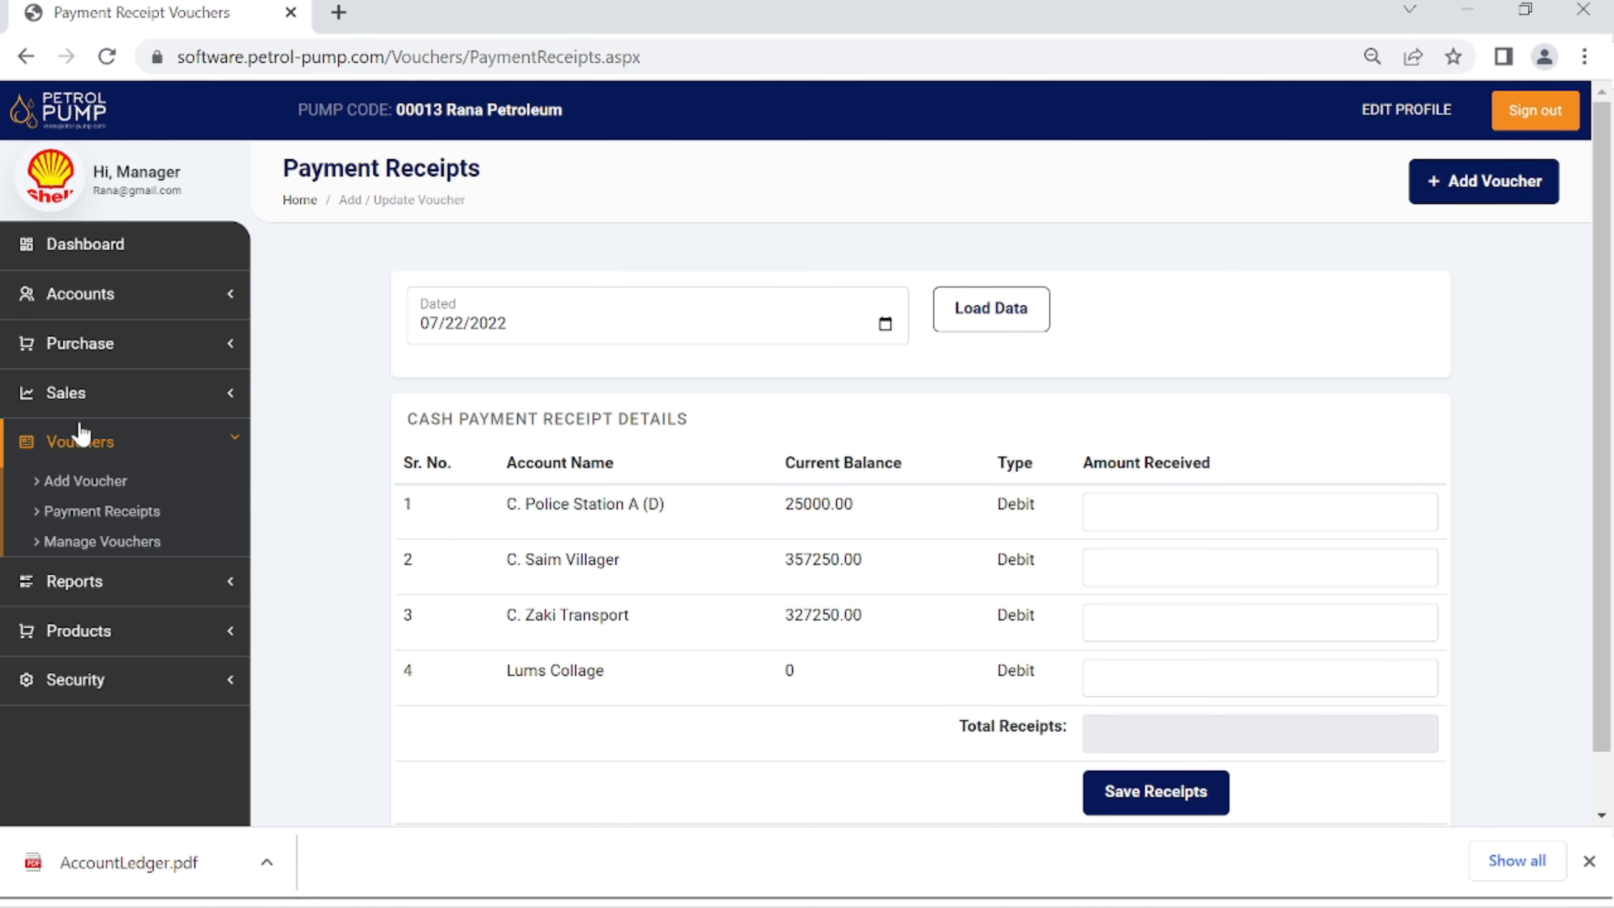
pyautogui.click(91, 249)
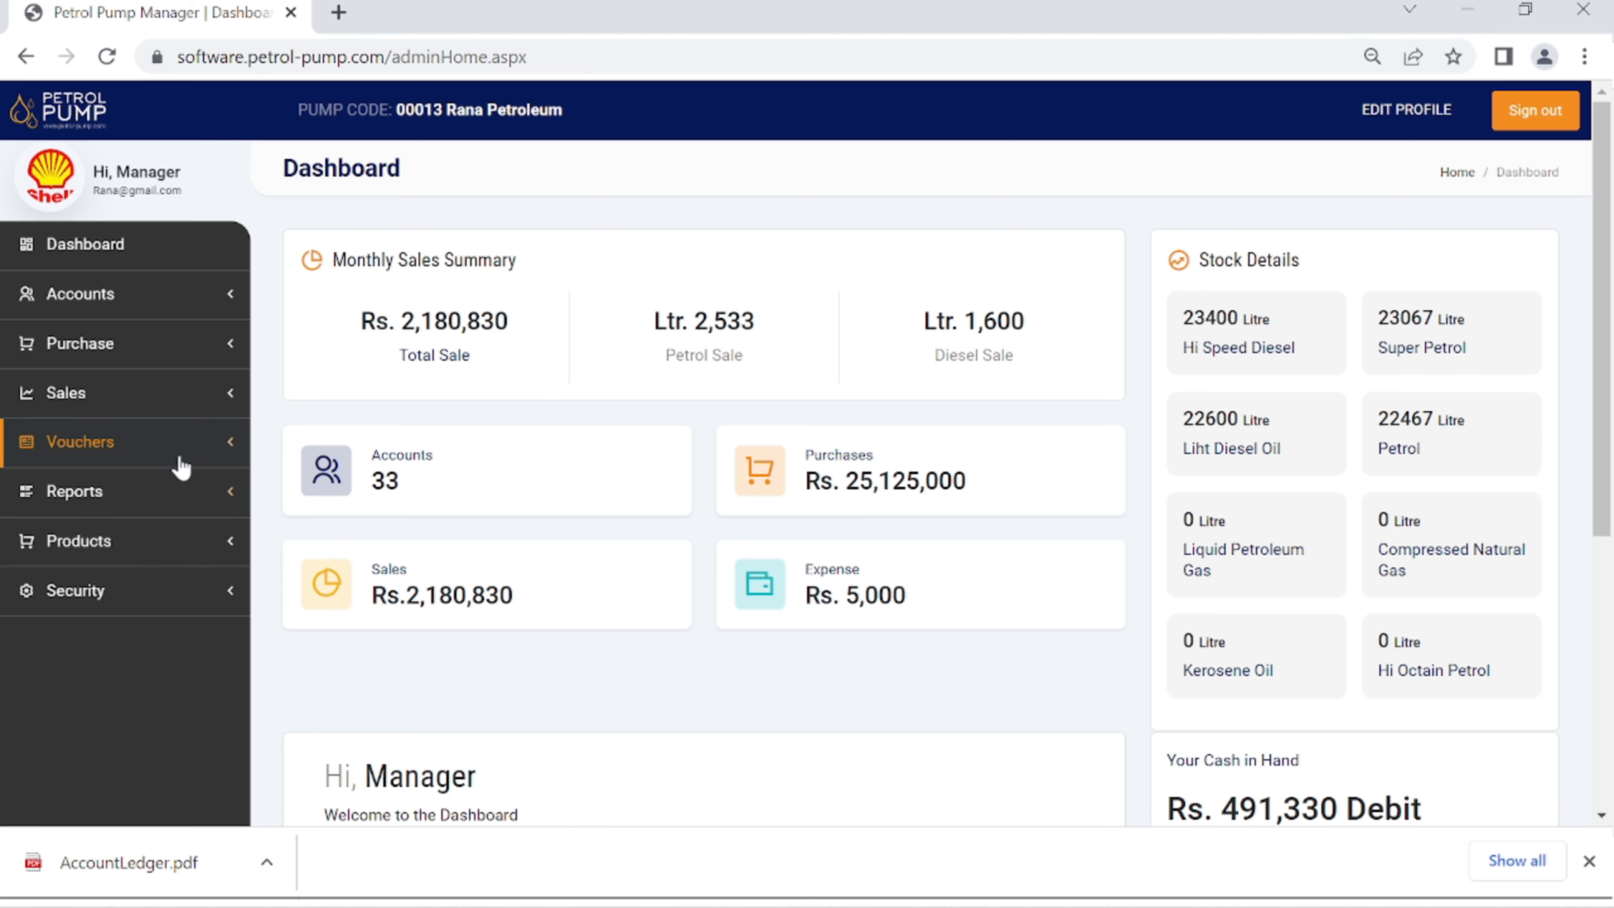
# - Start a new voucher and set its date to 07/04/2022
pyautogui.click(146, 448)
pyautogui.click(89, 478)
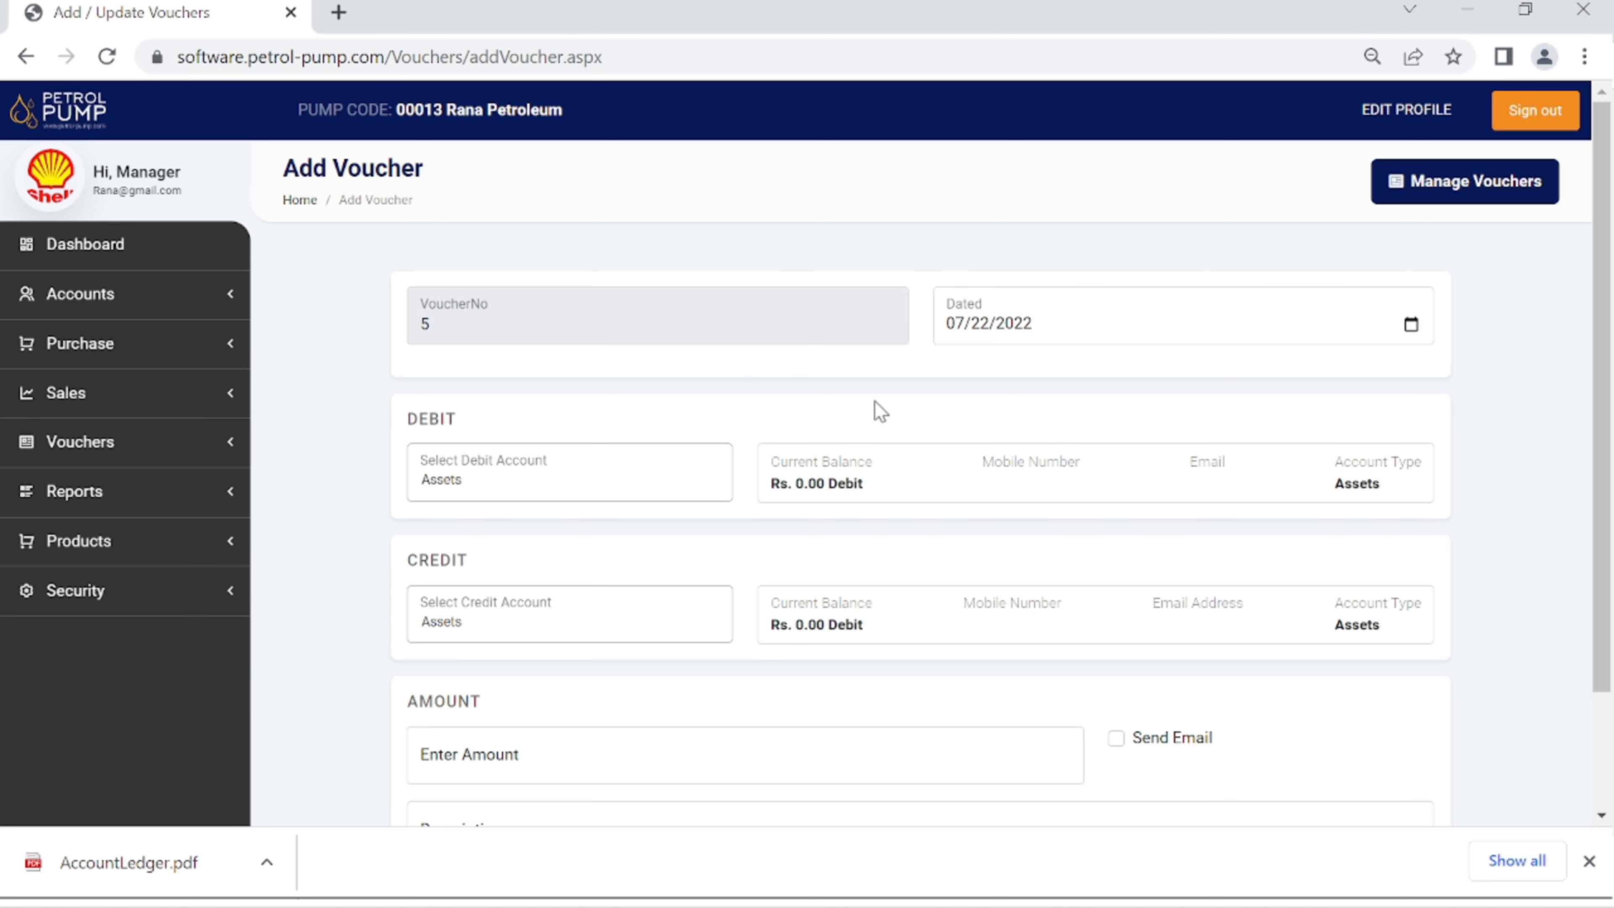
pyautogui.click(1414, 340)
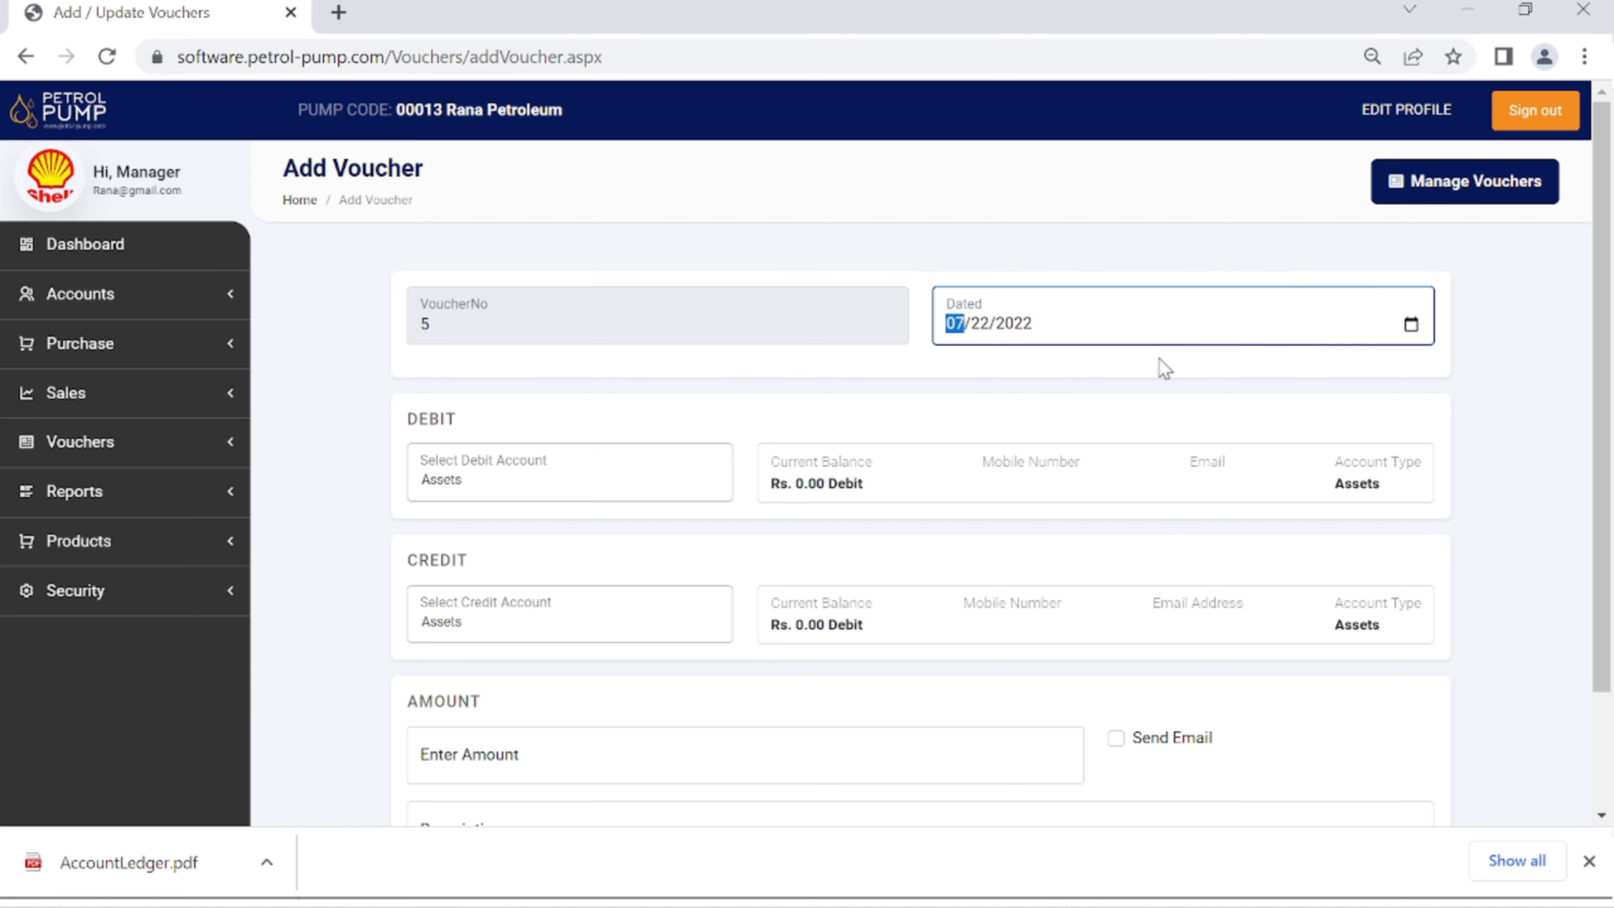
pyautogui.click(992, 463)
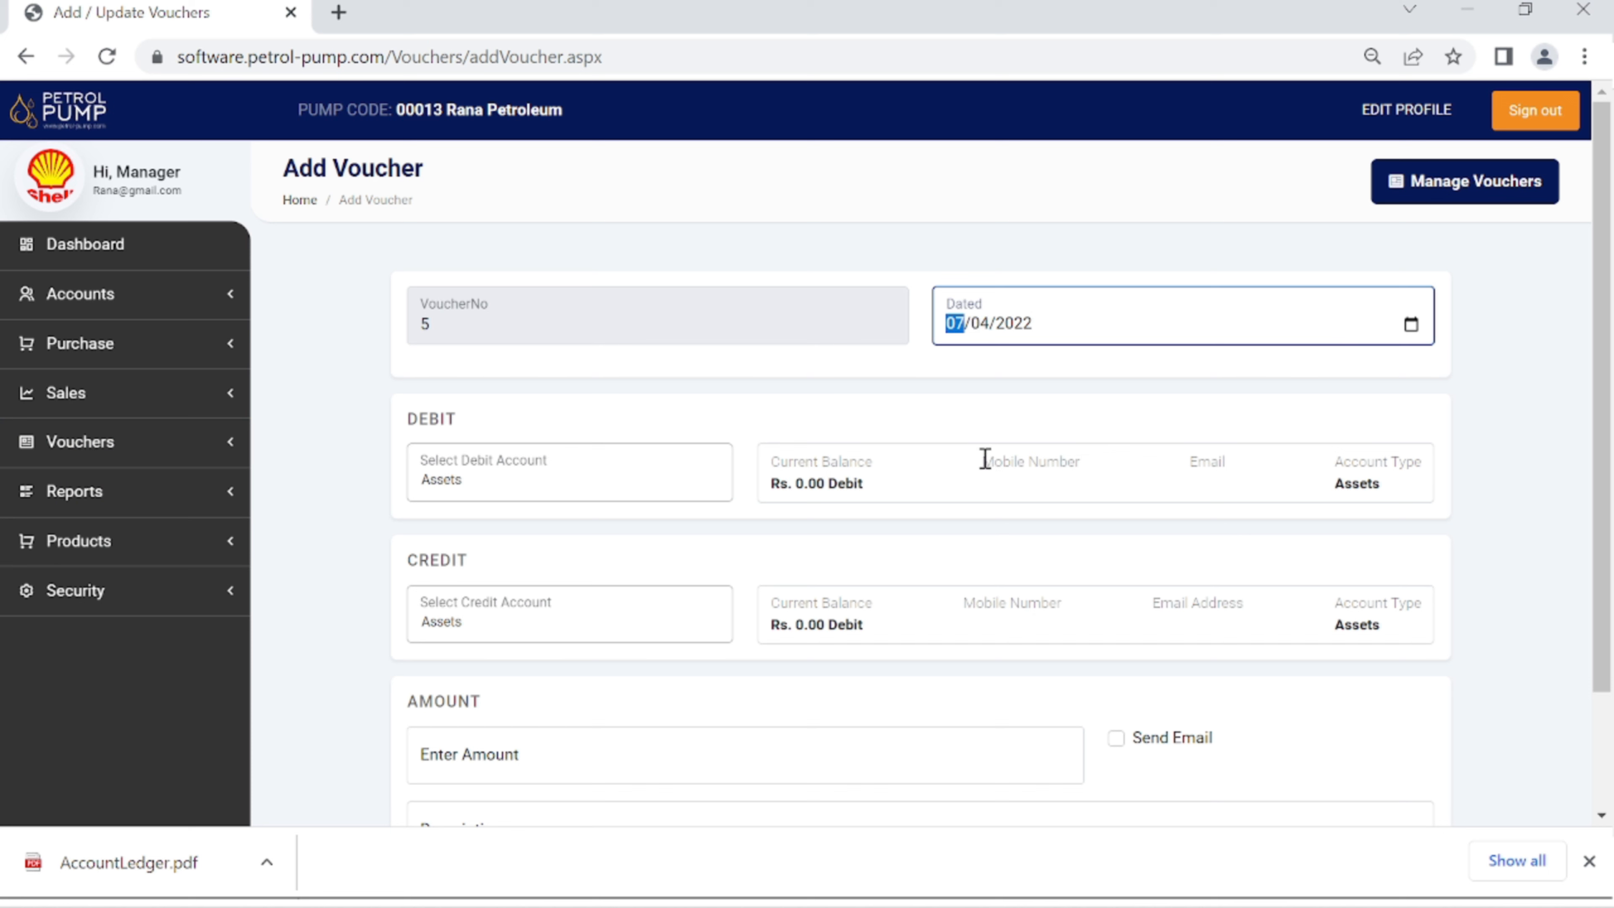
# - Select Charity as the debit account and Cash as the credit account of the voucher
pyautogui.click(560, 495)
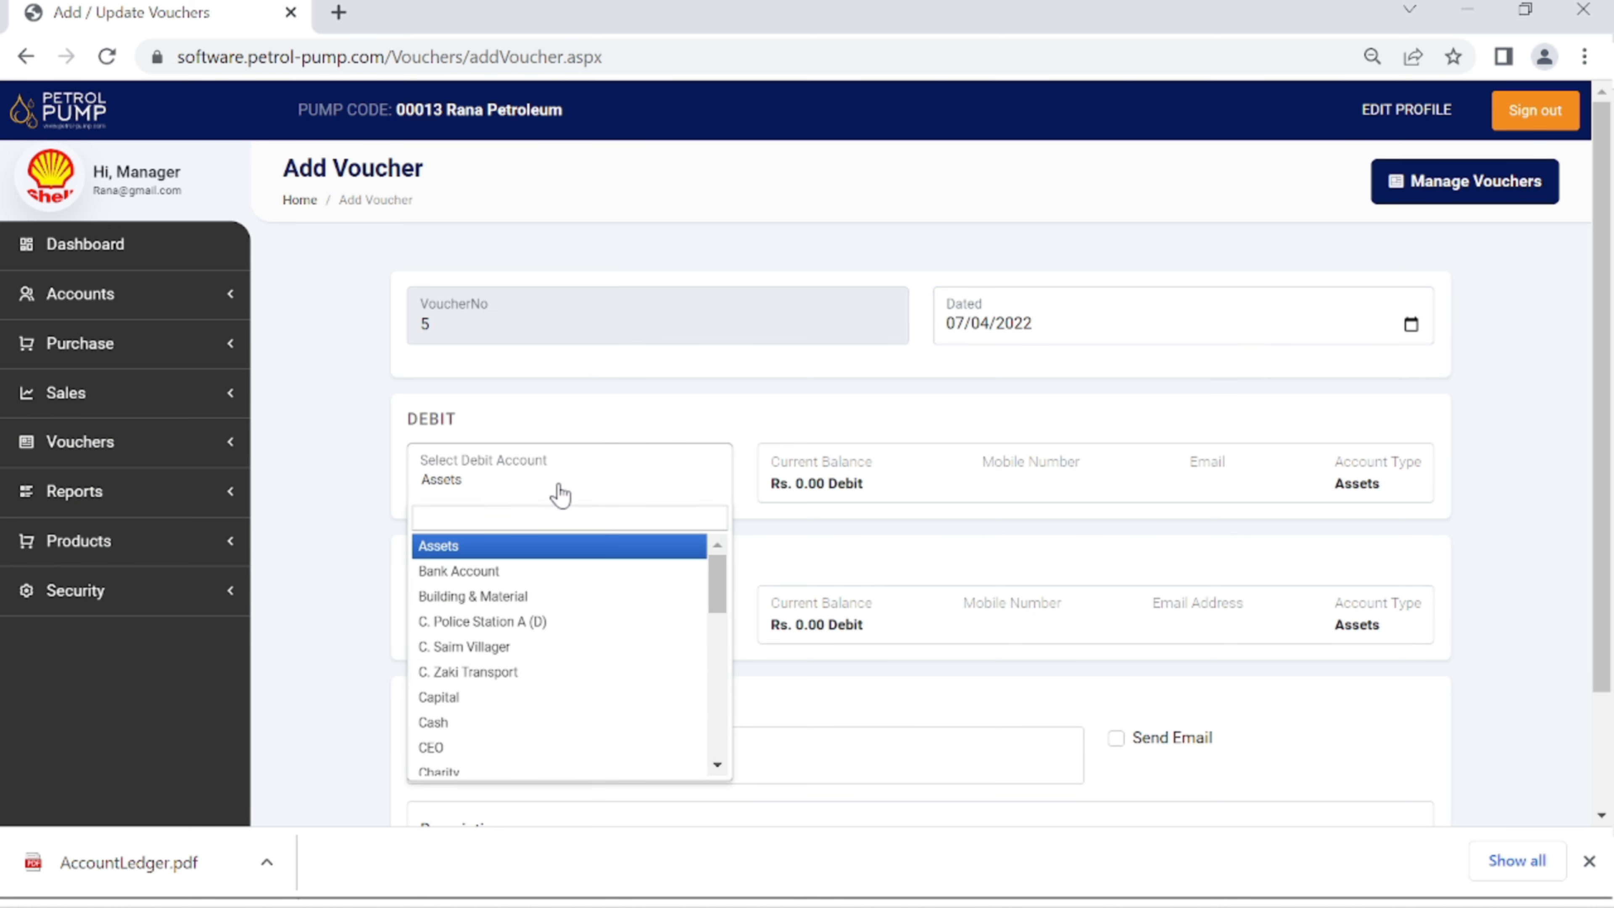
pyautogui.write('cha')
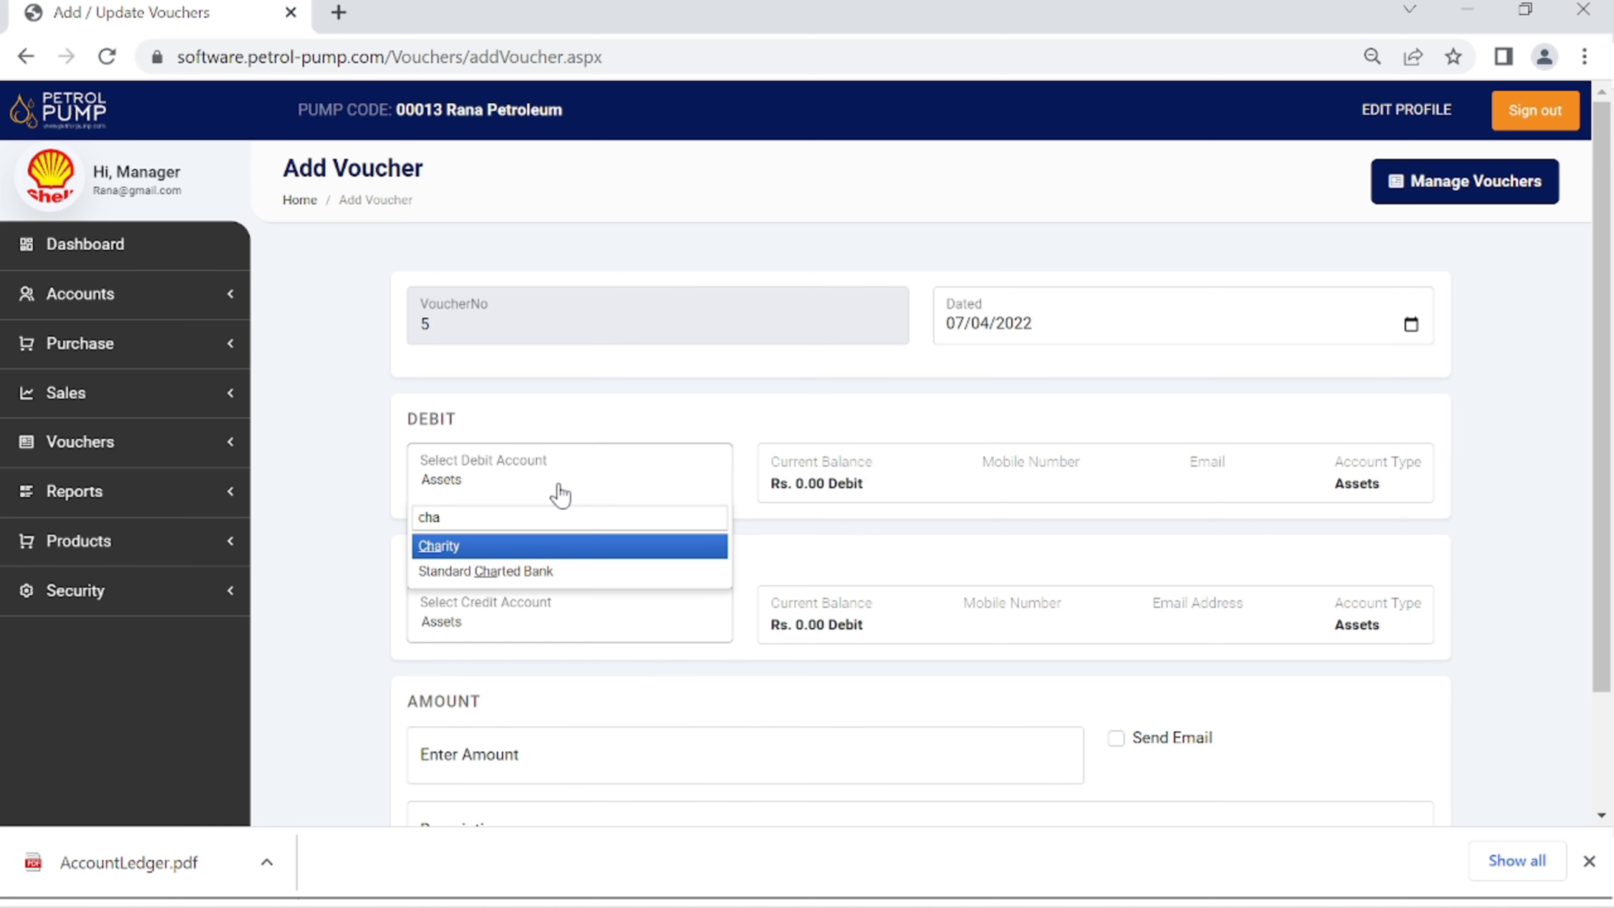
pyautogui.click(557, 547)
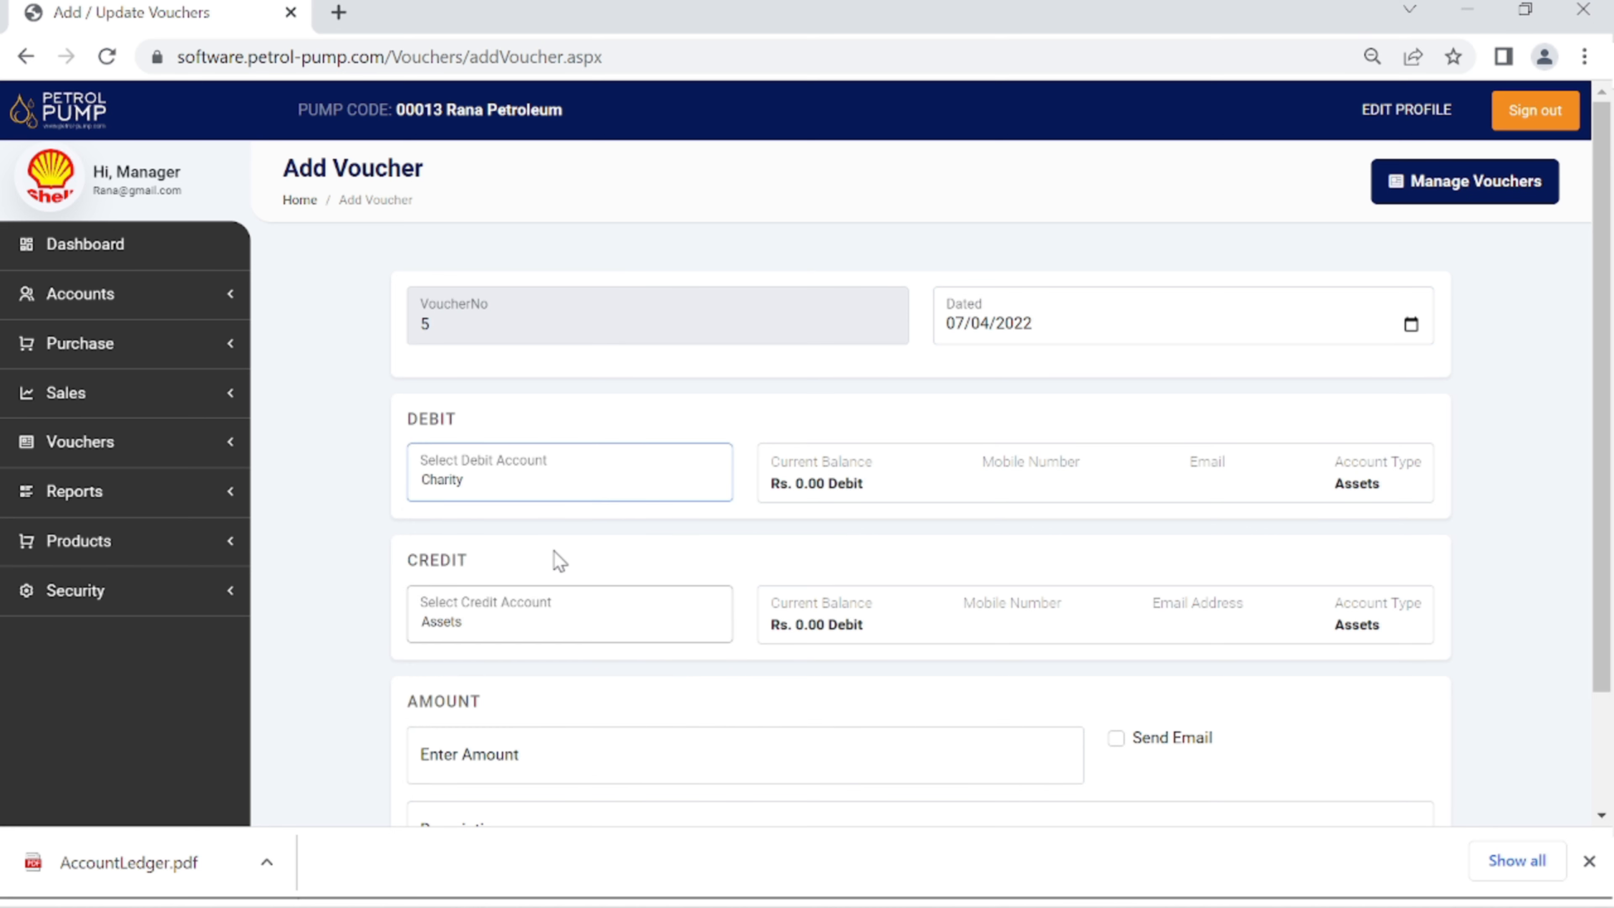
pyautogui.click(542, 641)
pyautogui.scroll(-5, 610, 742)
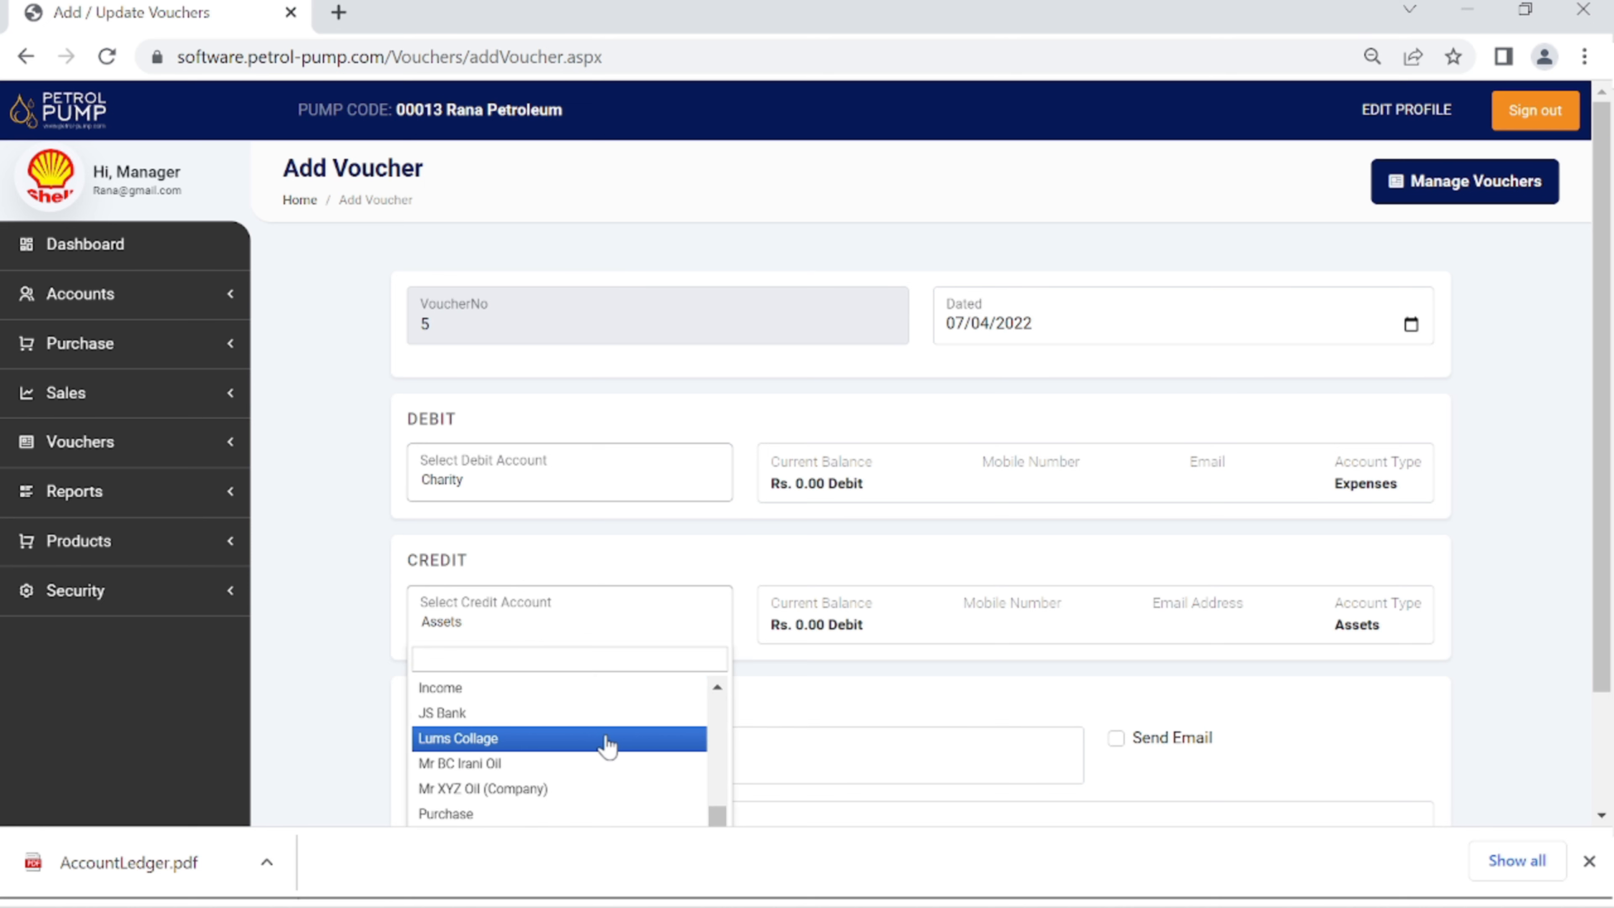
pyautogui.write('cash')
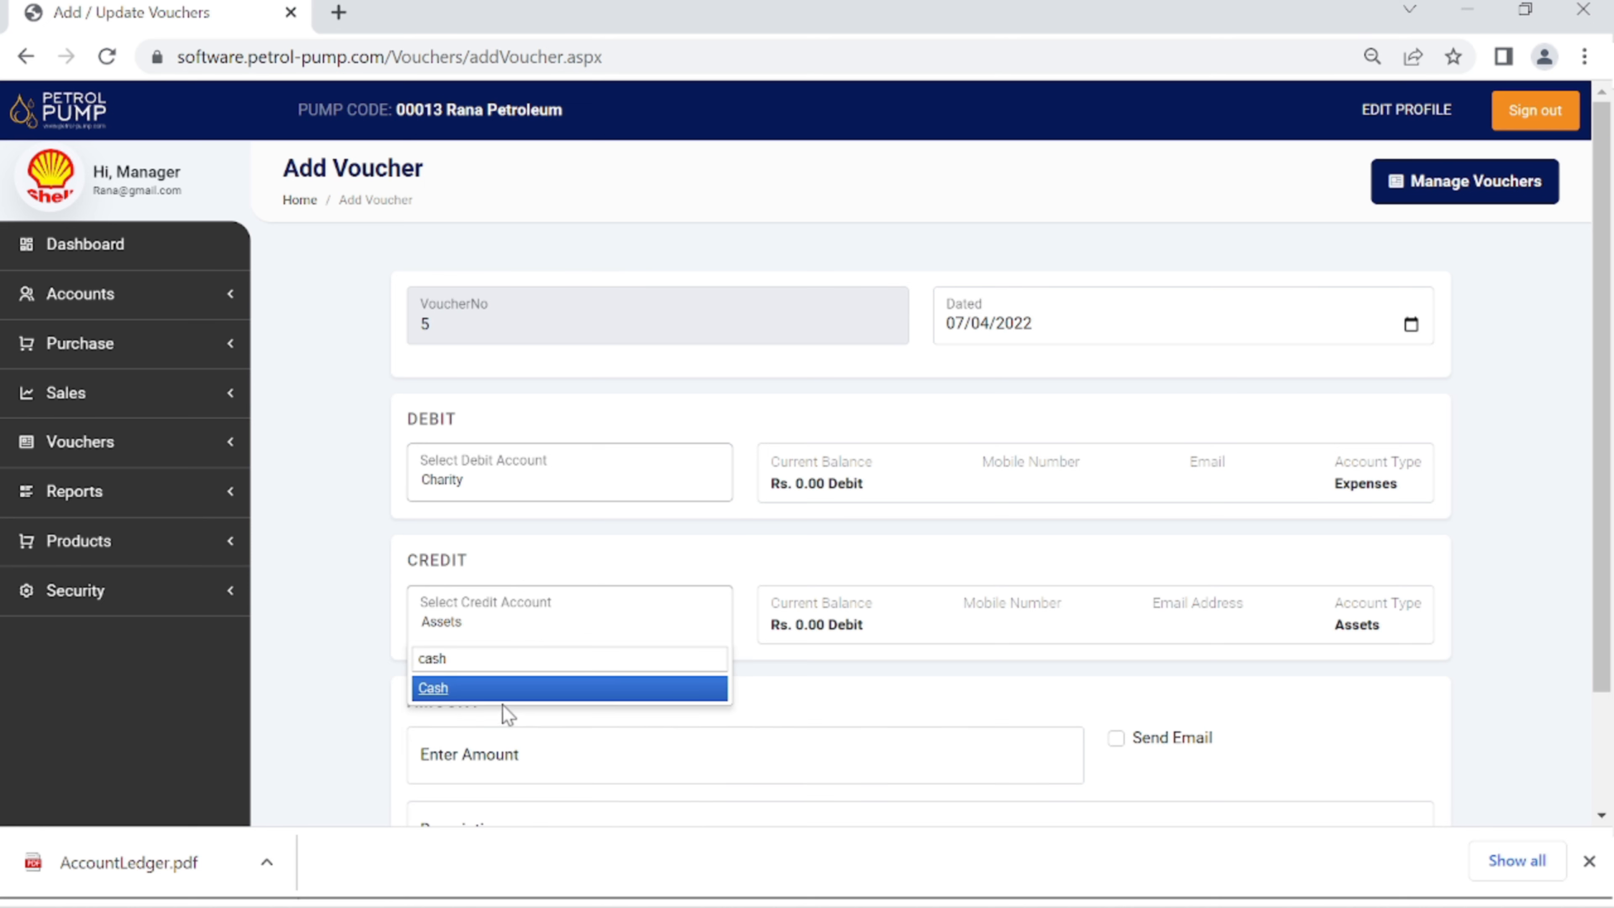
pyautogui.click(494, 690)
# - Enter 500 as the amount and "Charity Regarding Food" as the description, and save the voucher
pyautogui.scroll(-2, 666, 727)
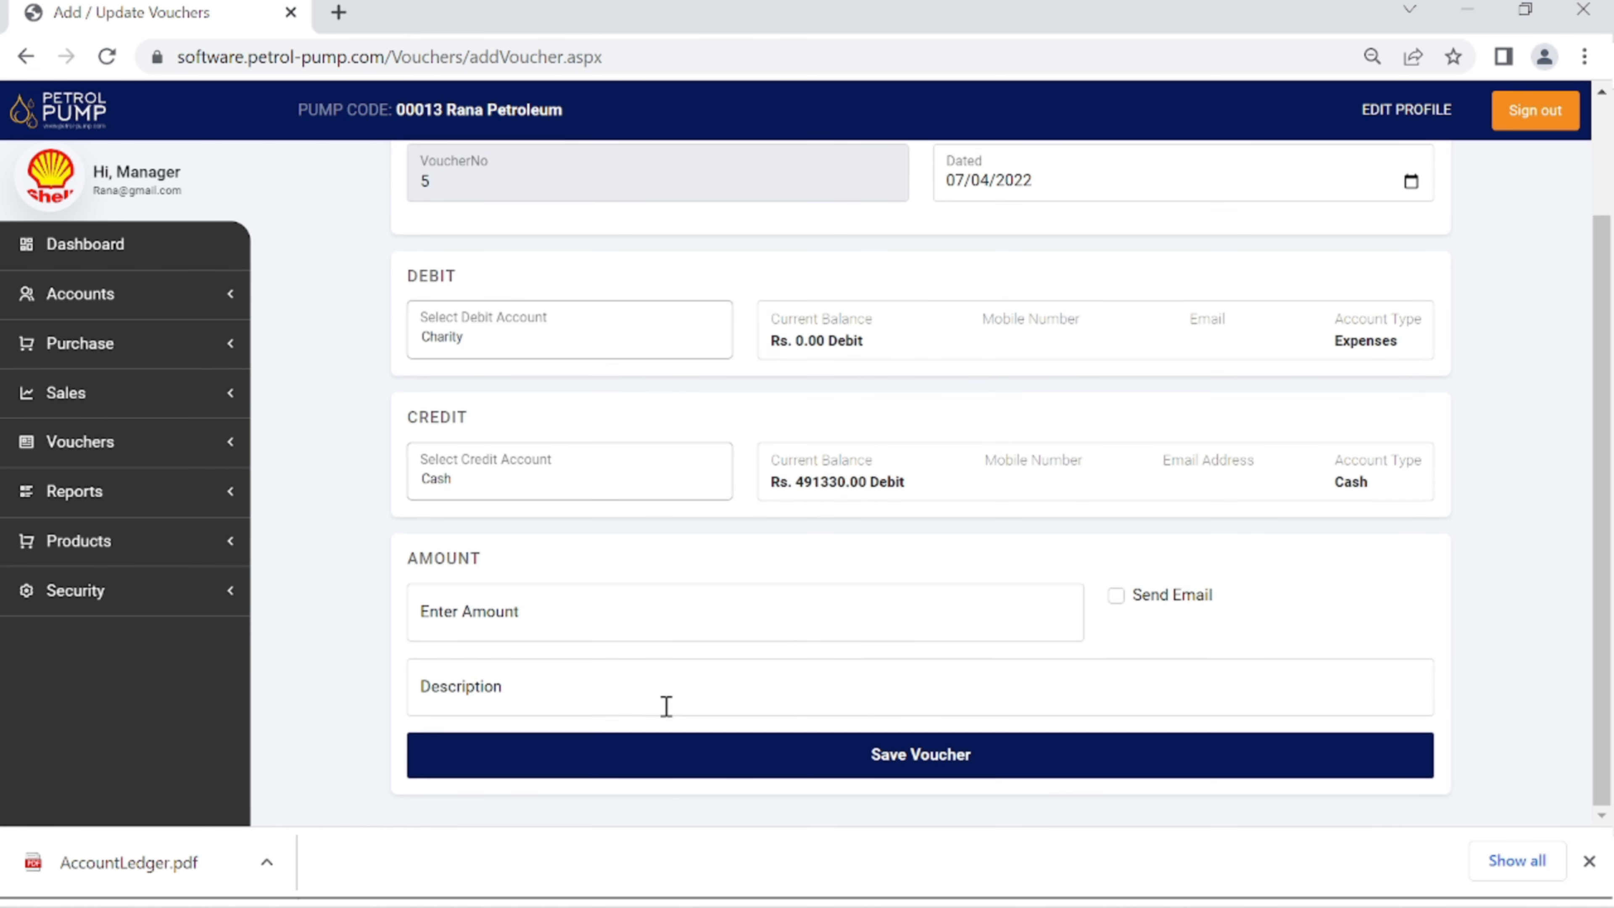
pyautogui.click(553, 613)
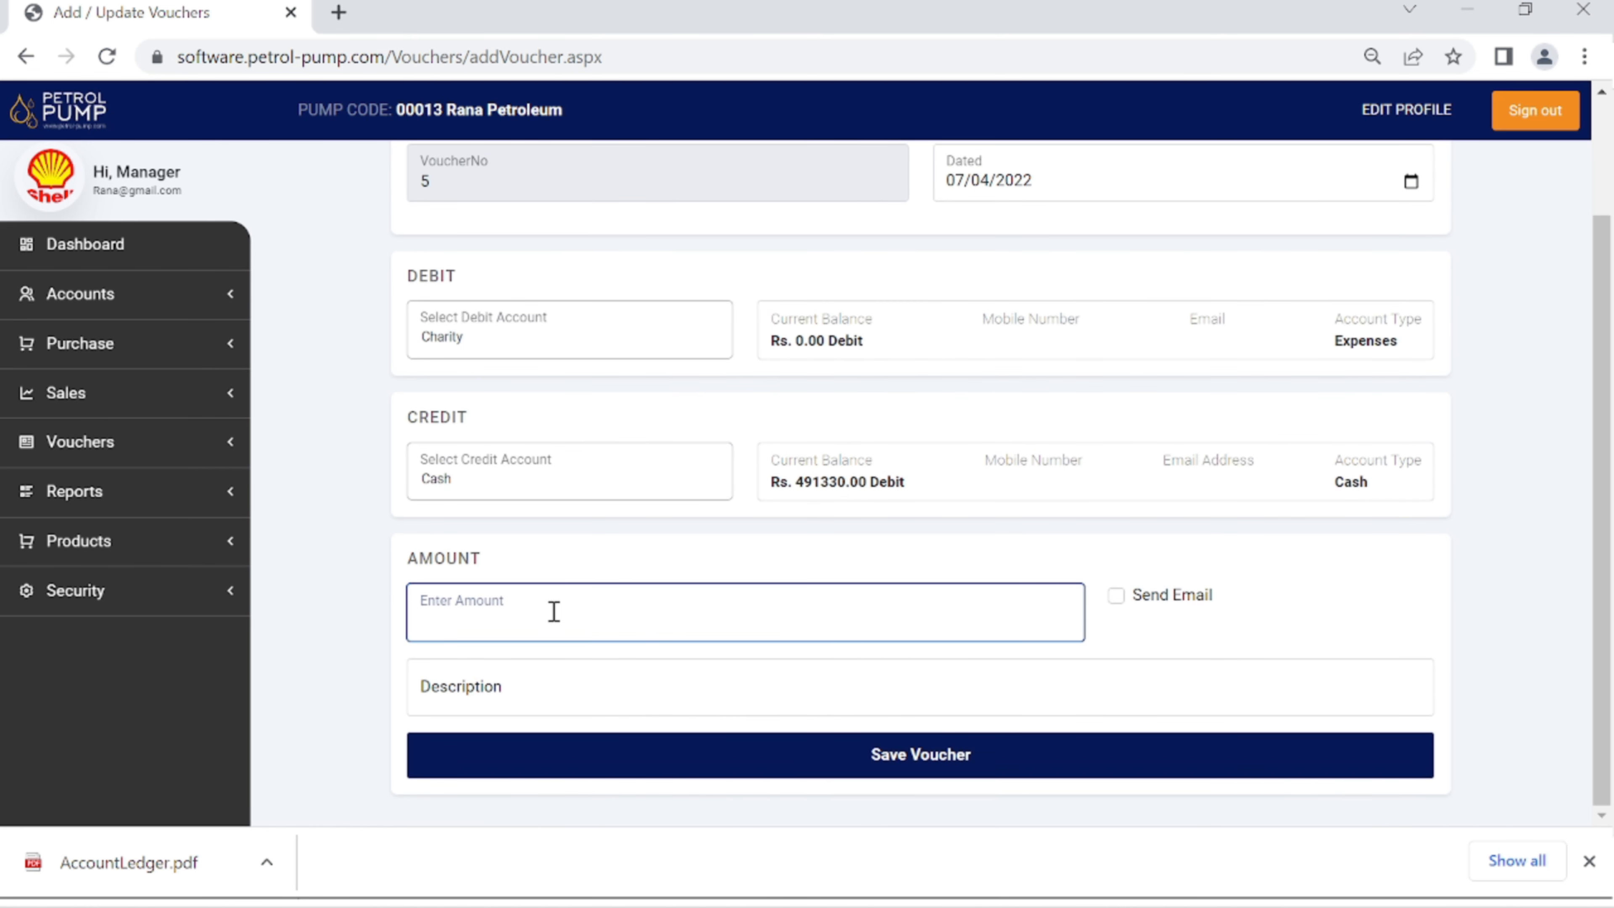
pyautogui.write('500')
pyautogui.press('Tab')
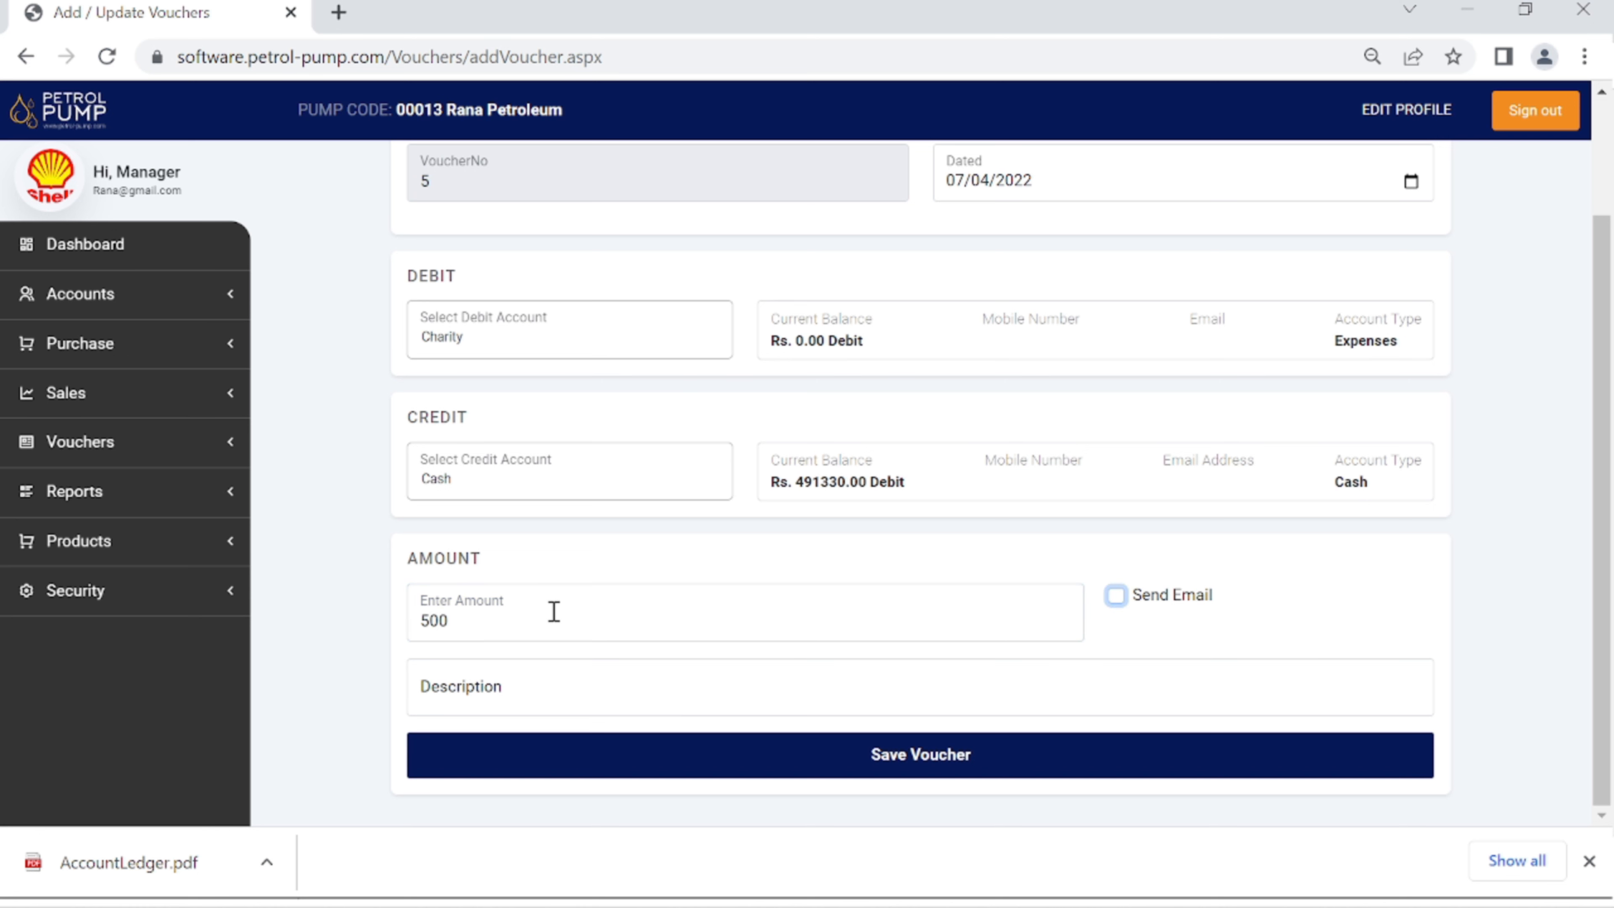
pyautogui.click(534, 687)
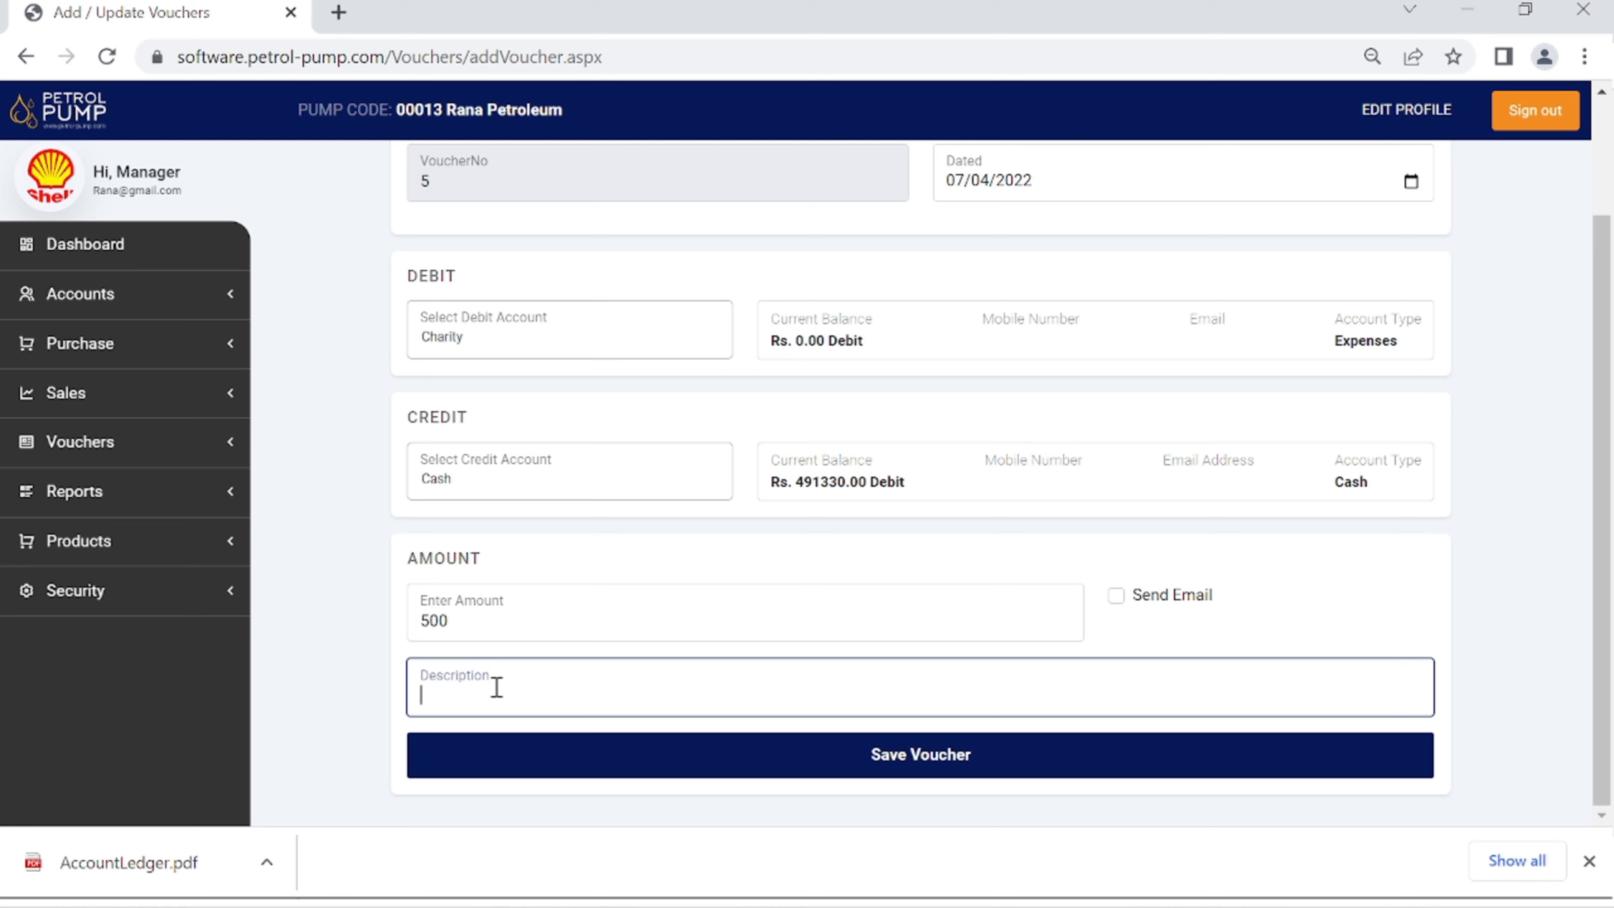
pyautogui.write('Chrity Regarding Food')
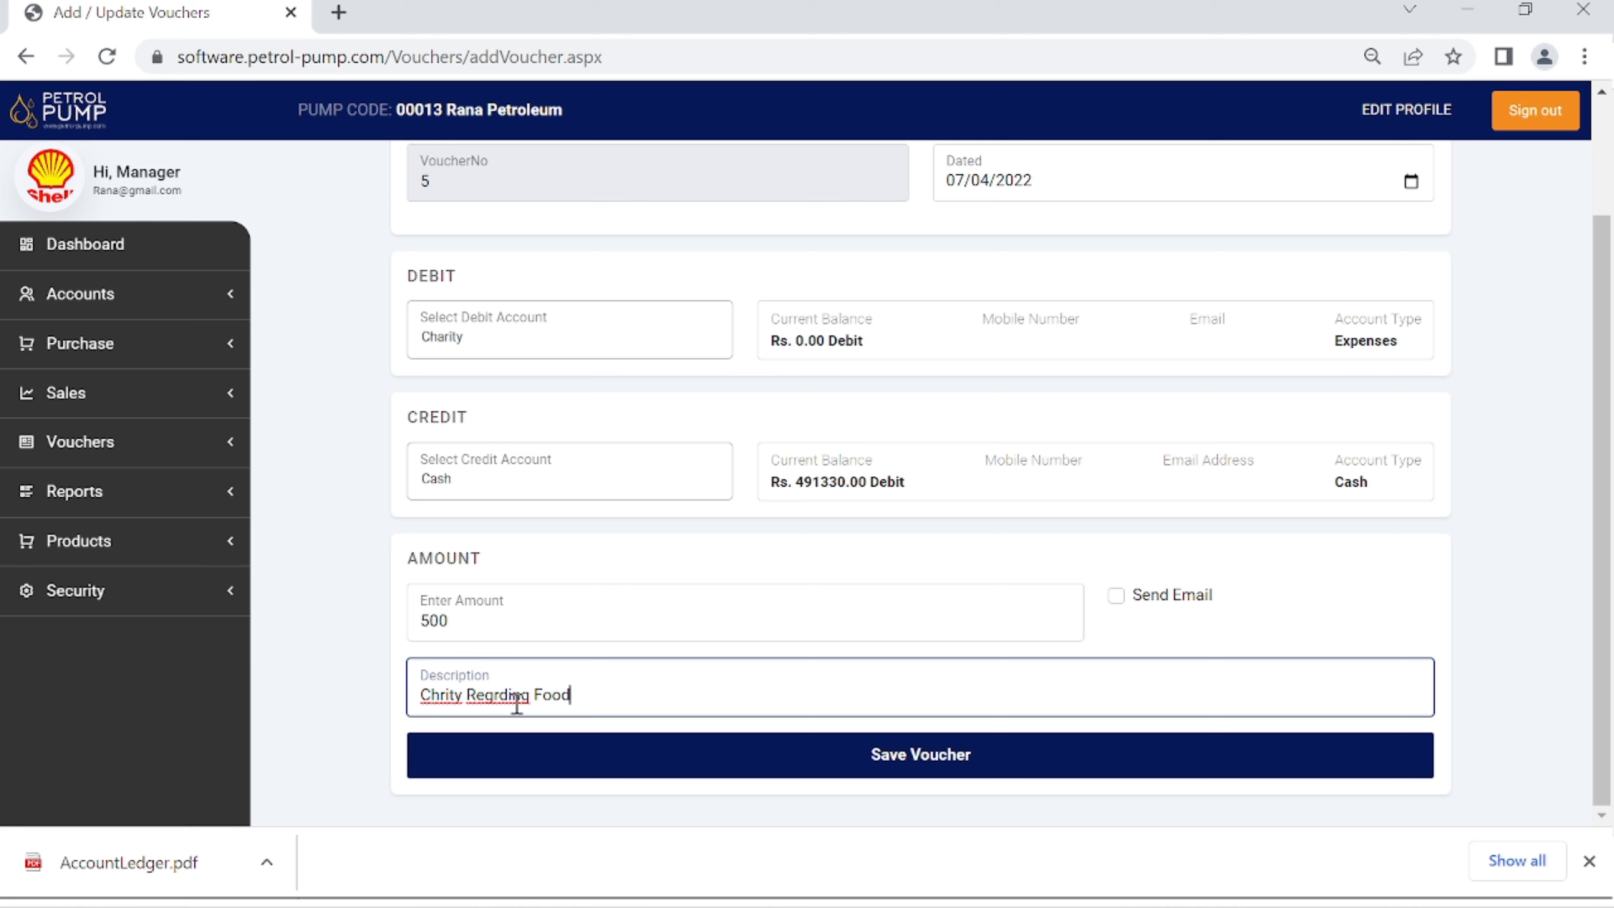
pyautogui.click(494, 693)
pyautogui.click(616, 760)
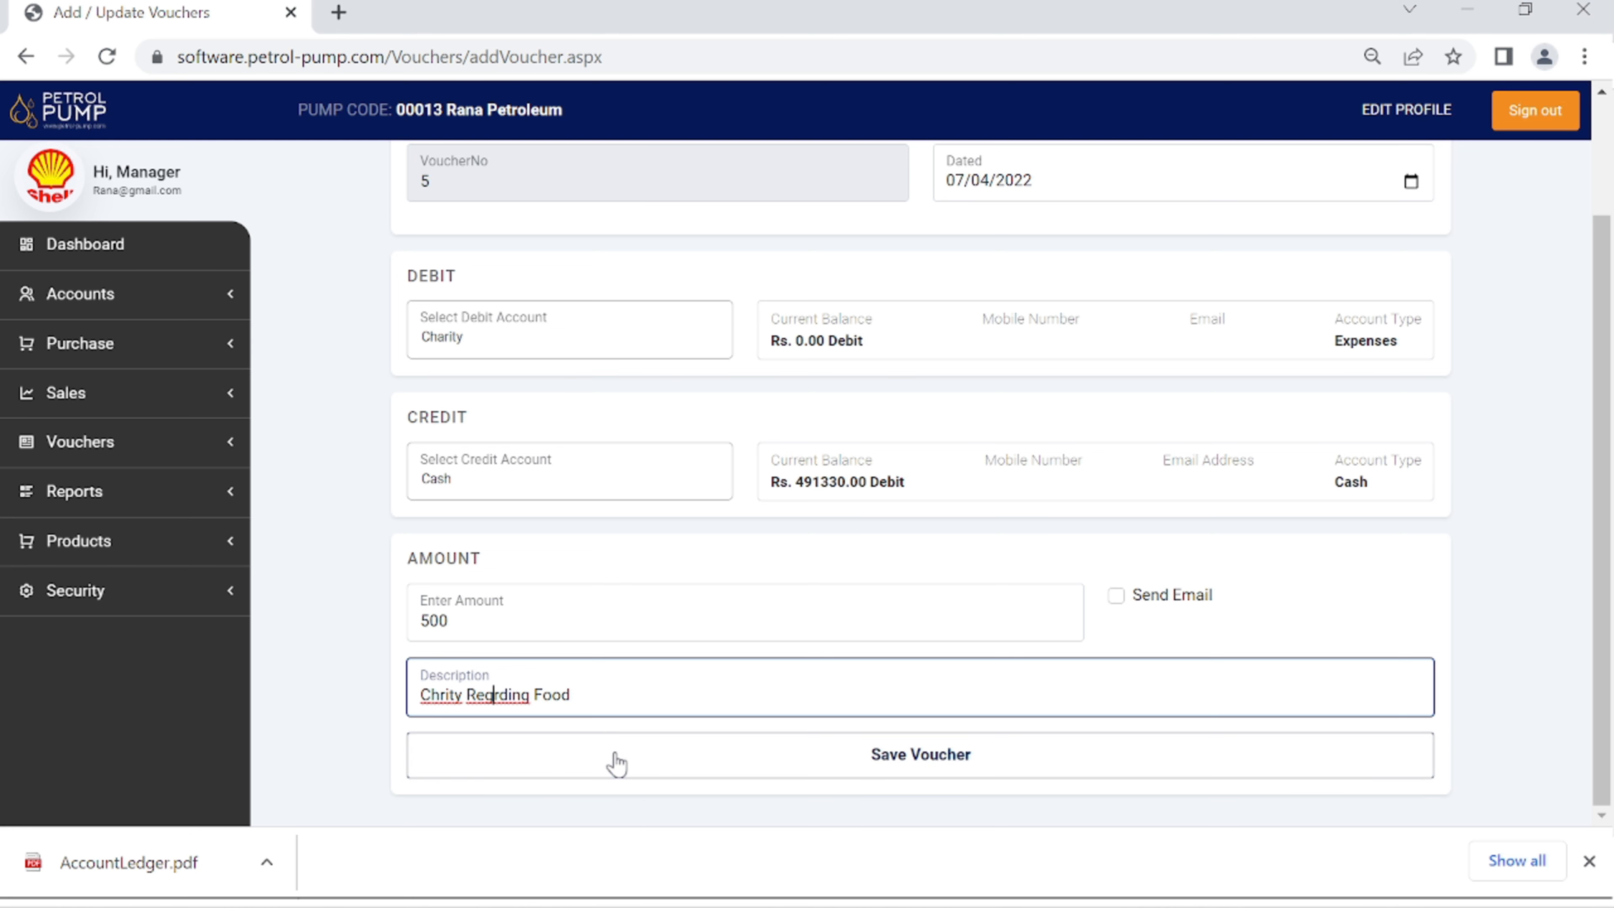
pyautogui.write('a')
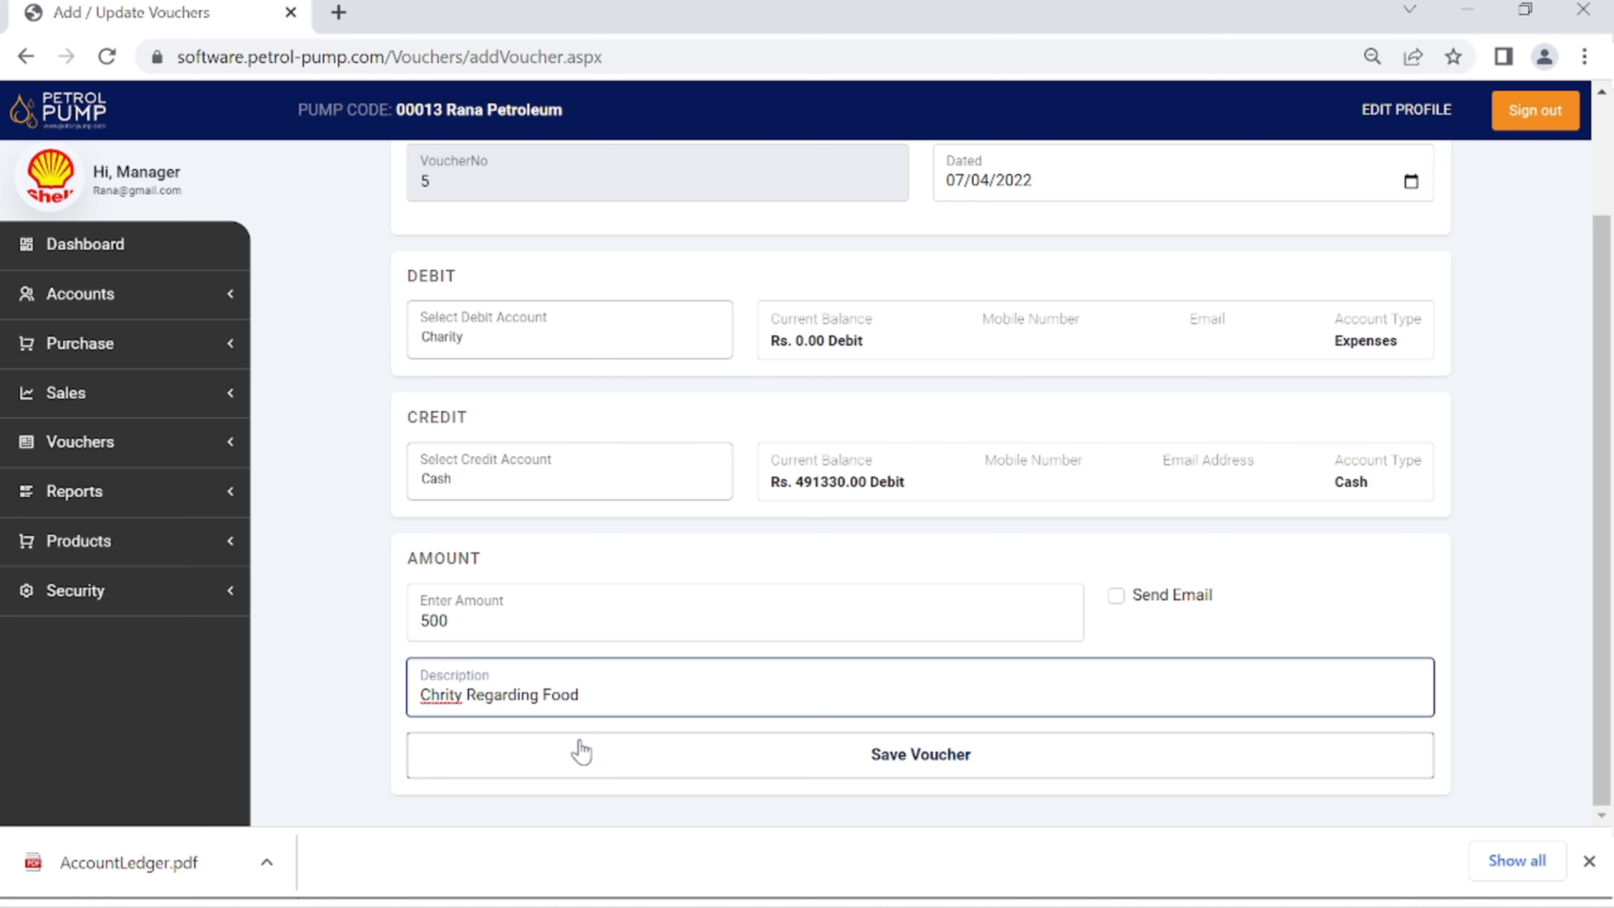
pyautogui.click(443, 693)
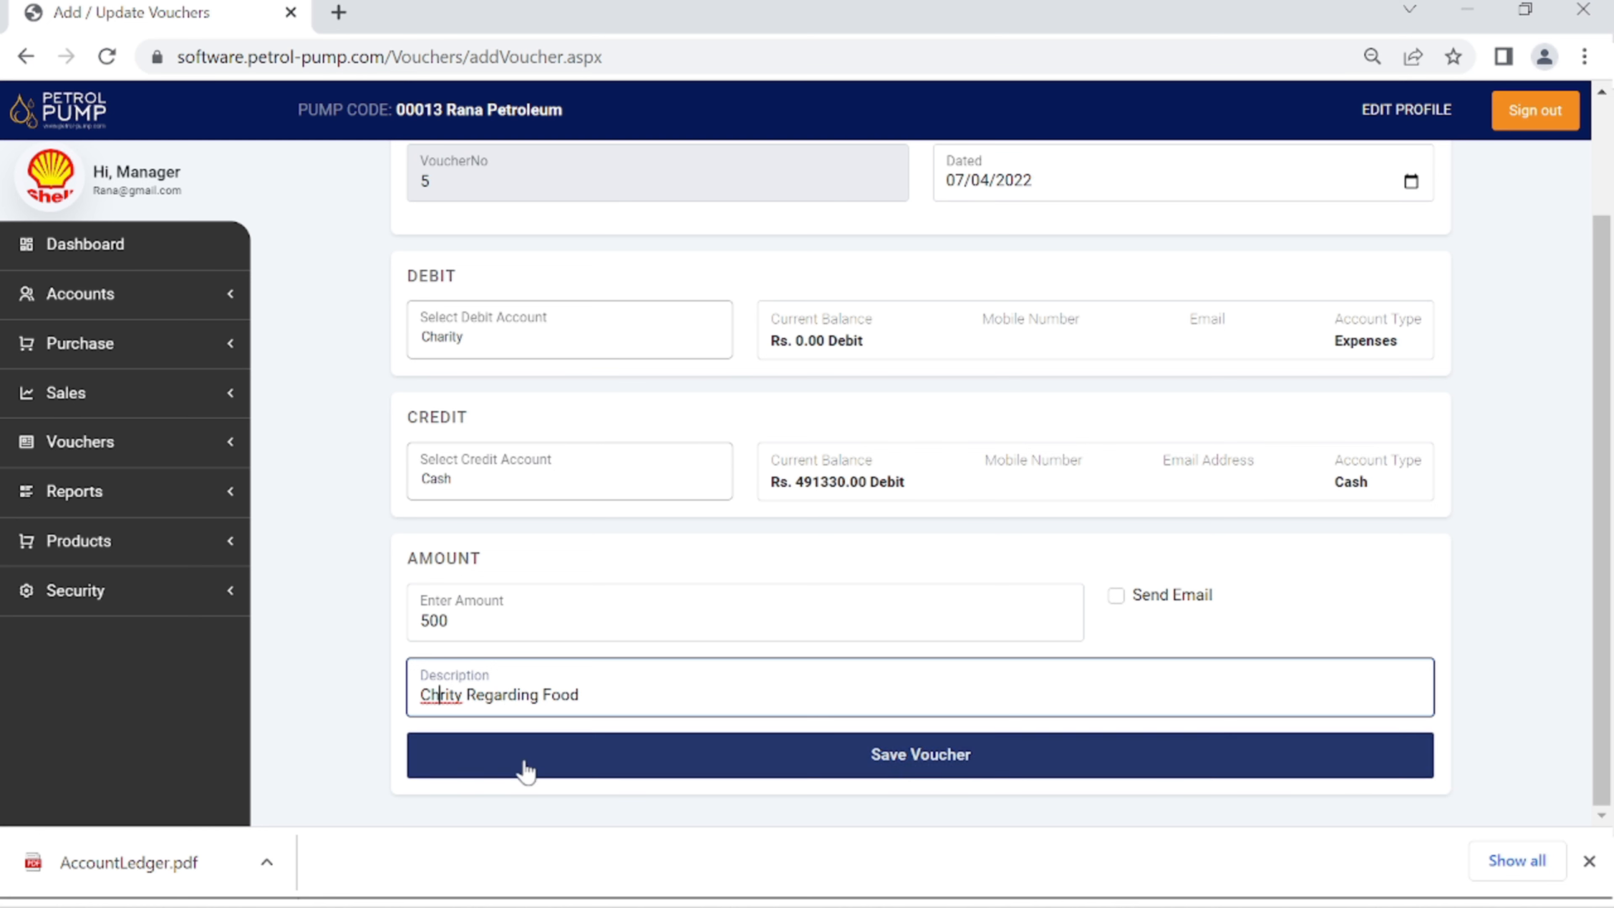
pyautogui.write('a')
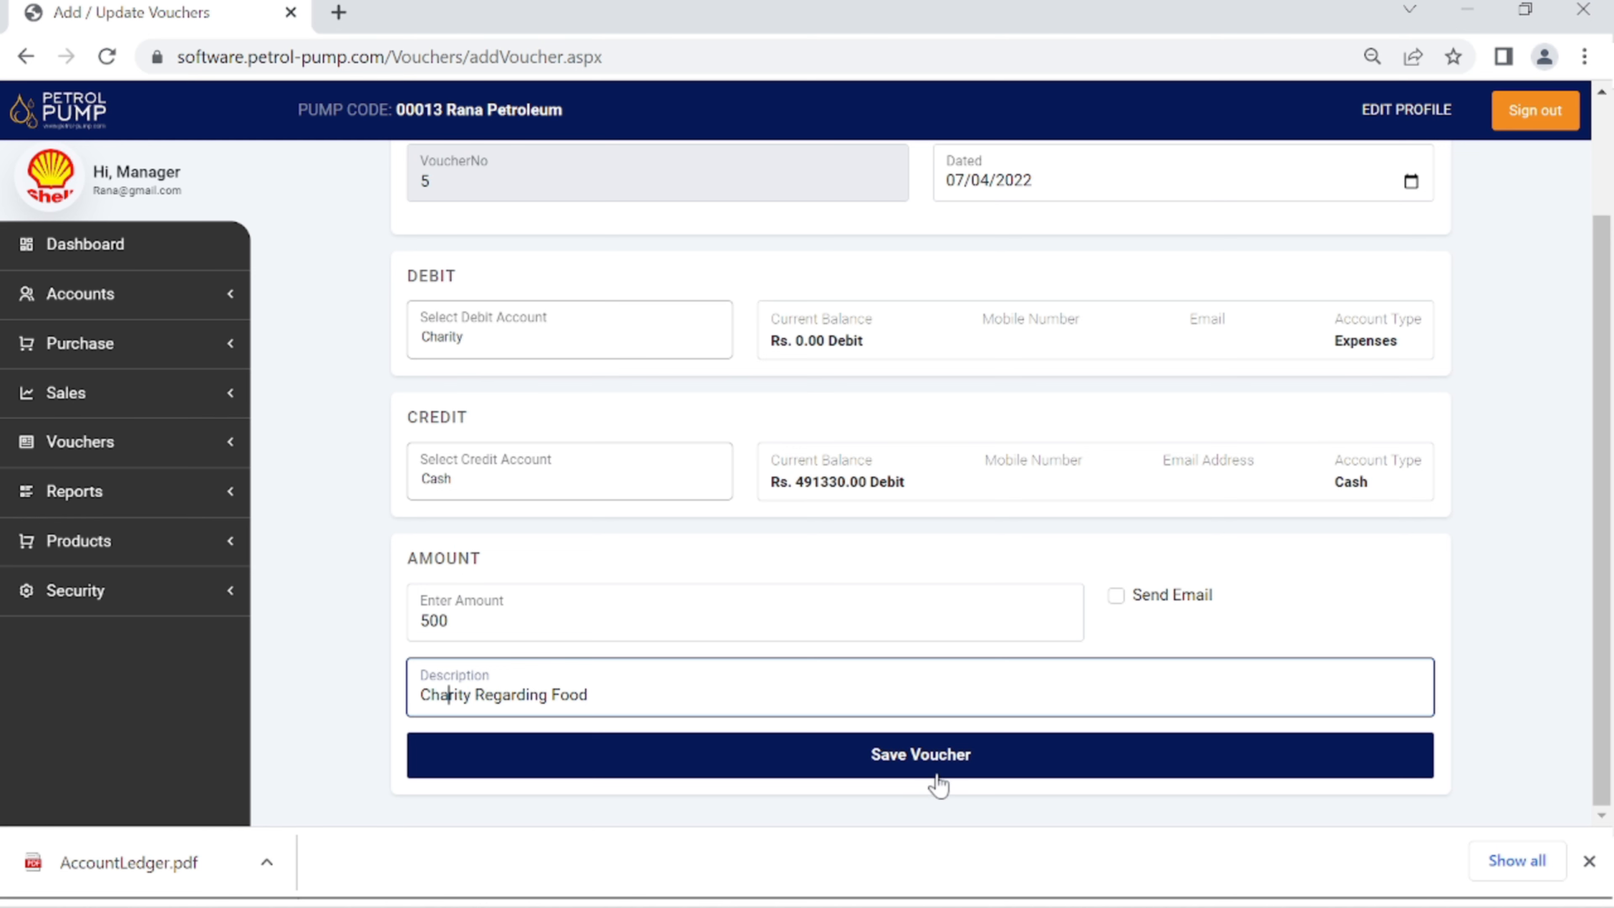
pyautogui.click(918, 758)
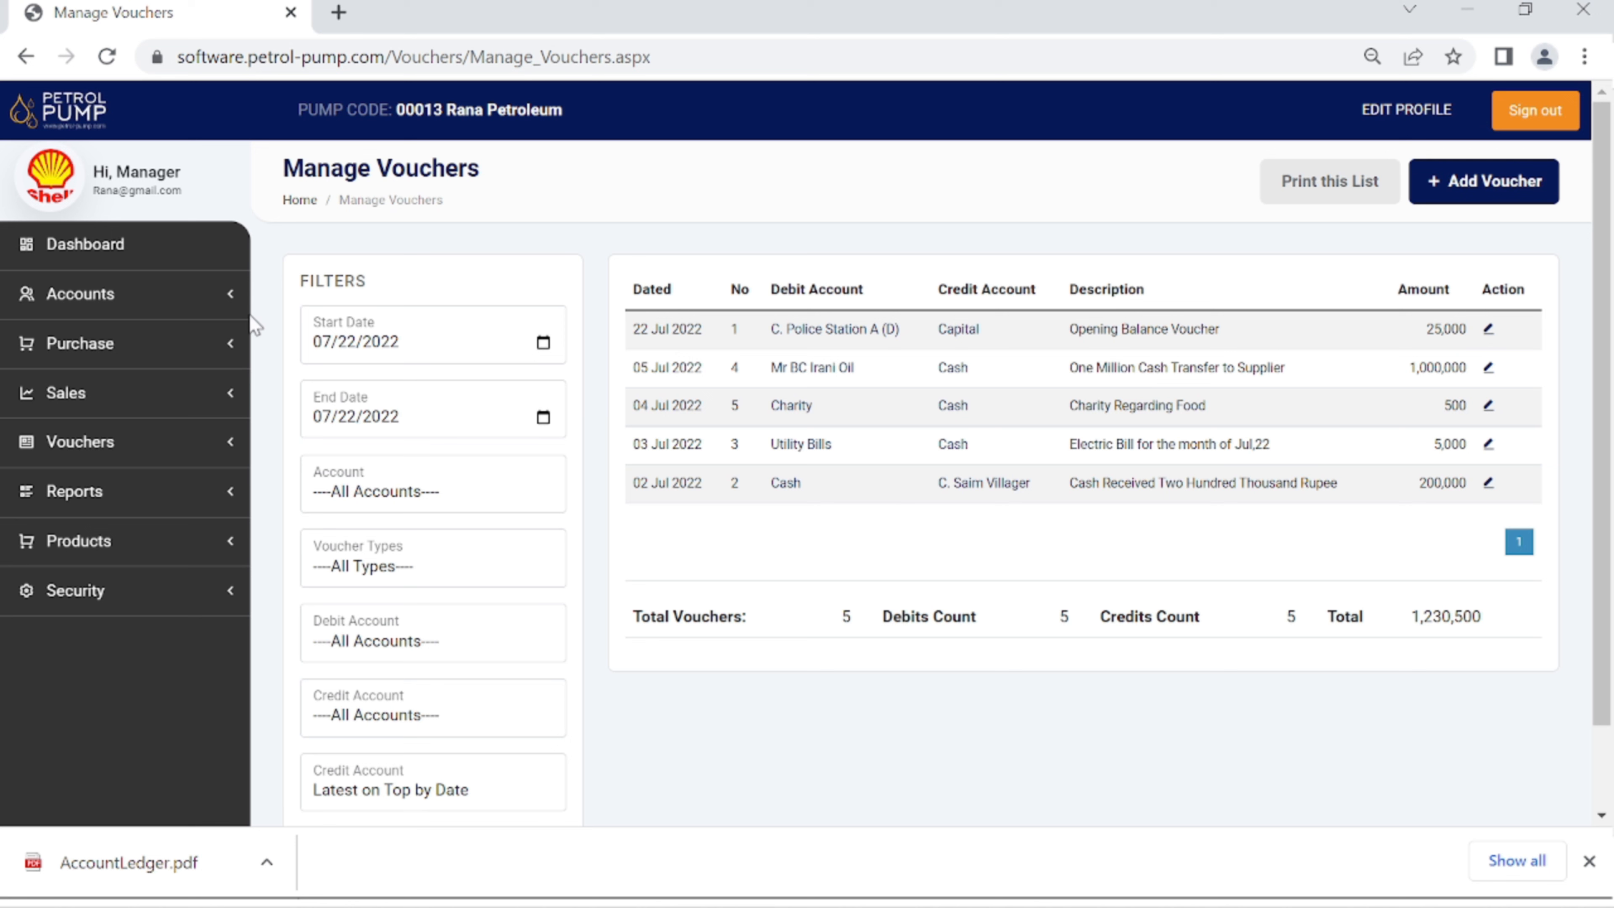
# - Open the Charity account's ledger from the accounts list, check its printable version, and return to the ledger
pyautogui.click(103, 304)
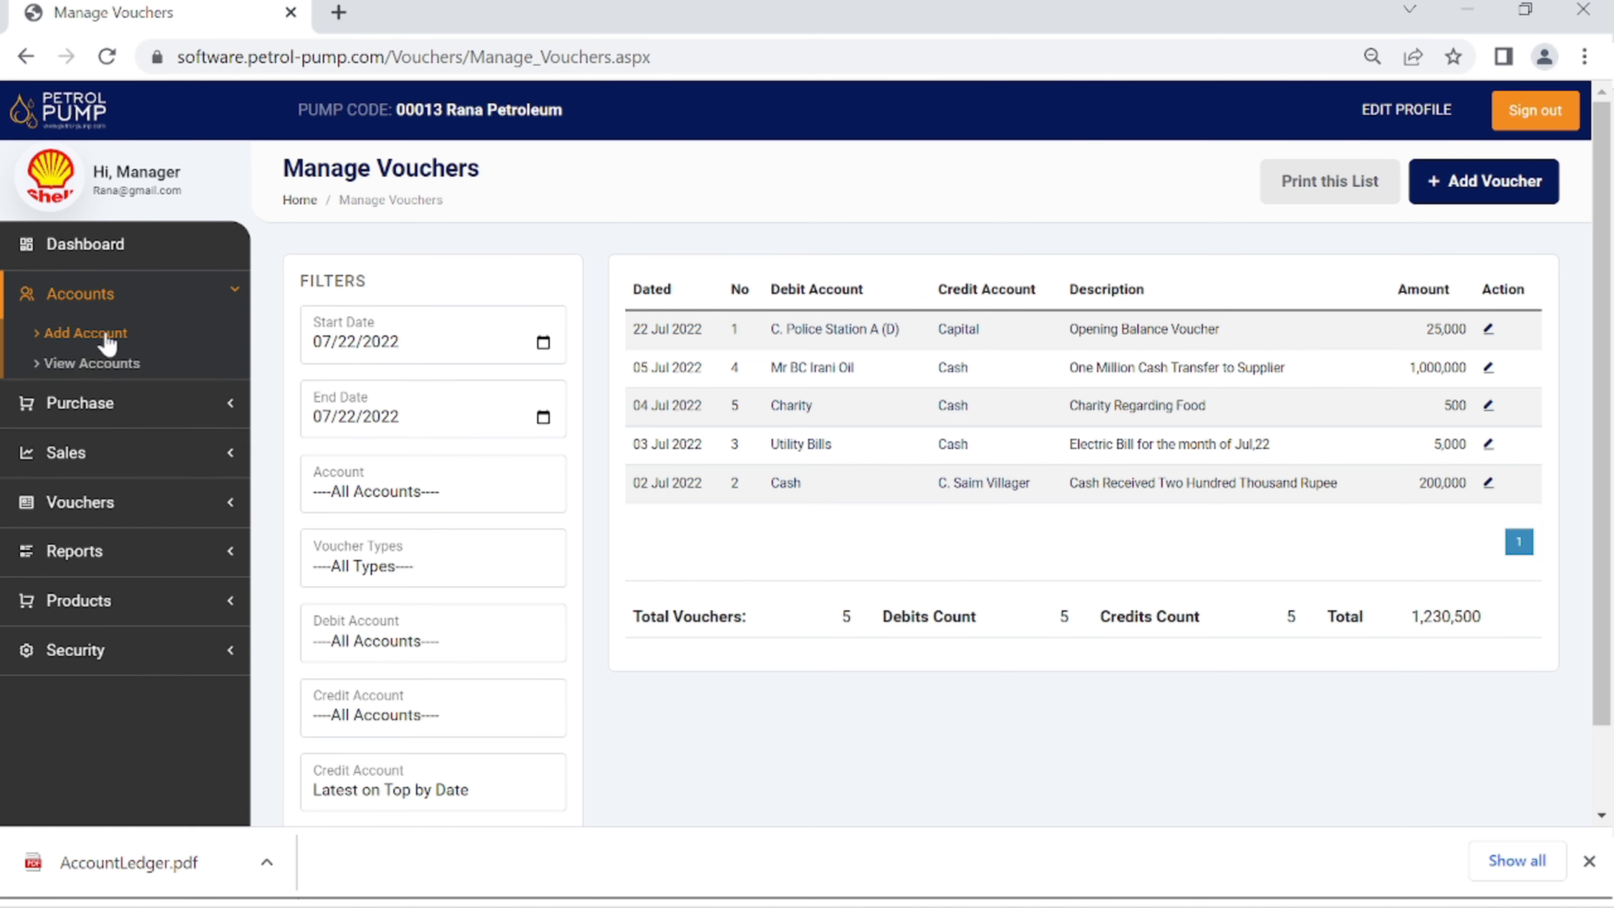
pyautogui.click(121, 364)
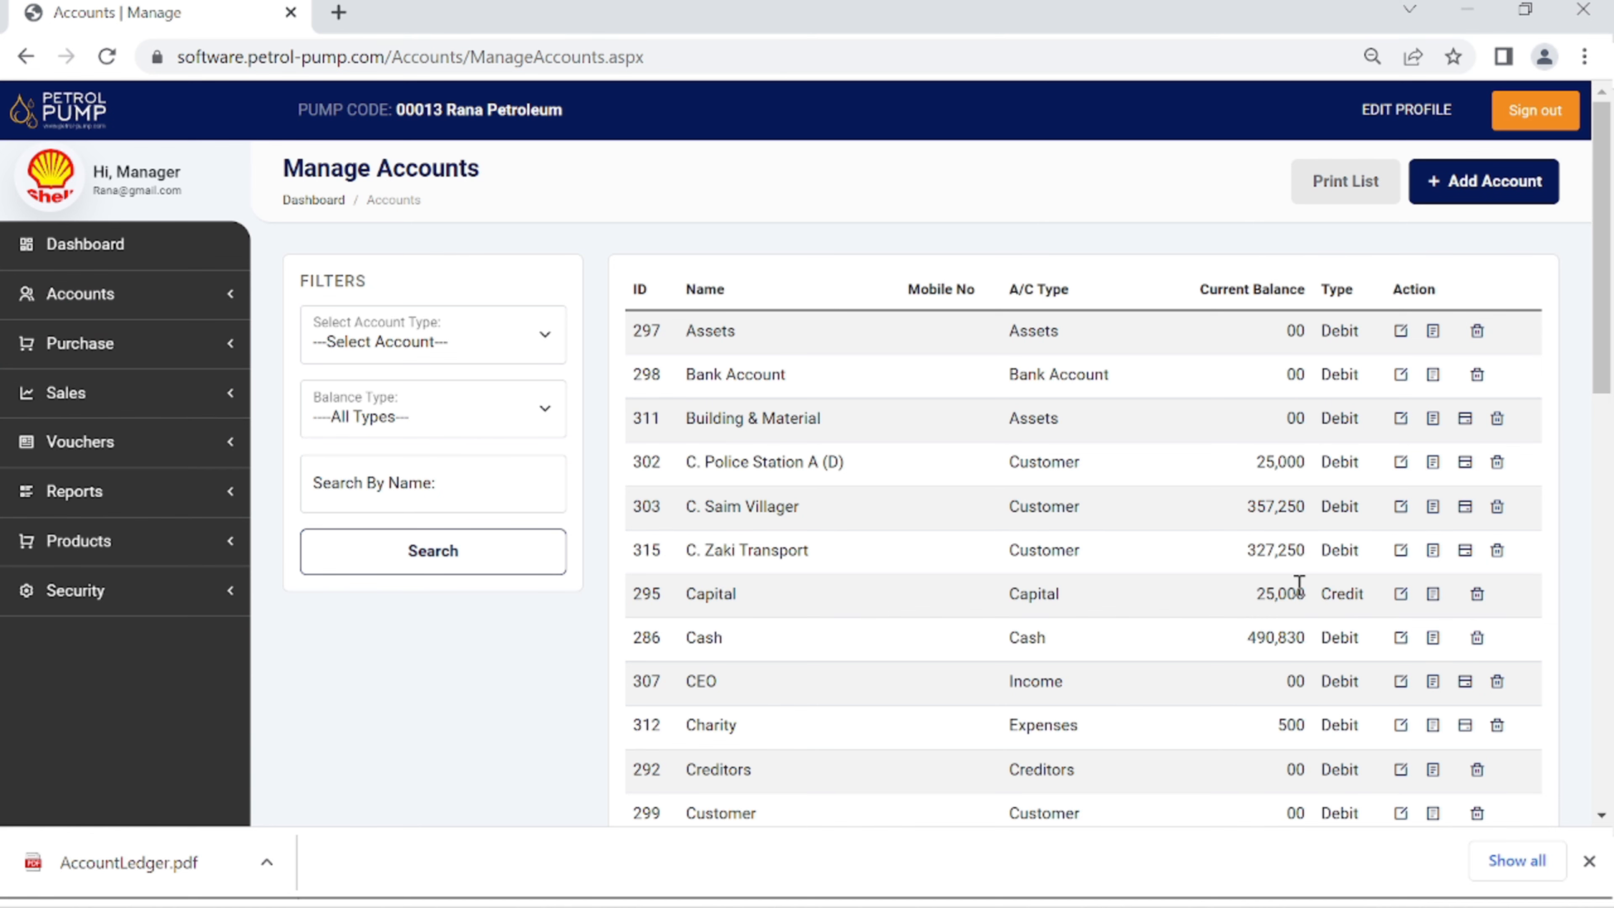
pyautogui.scroll(-2, 1299, 585)
pyautogui.scroll(-4, 1271, 554)
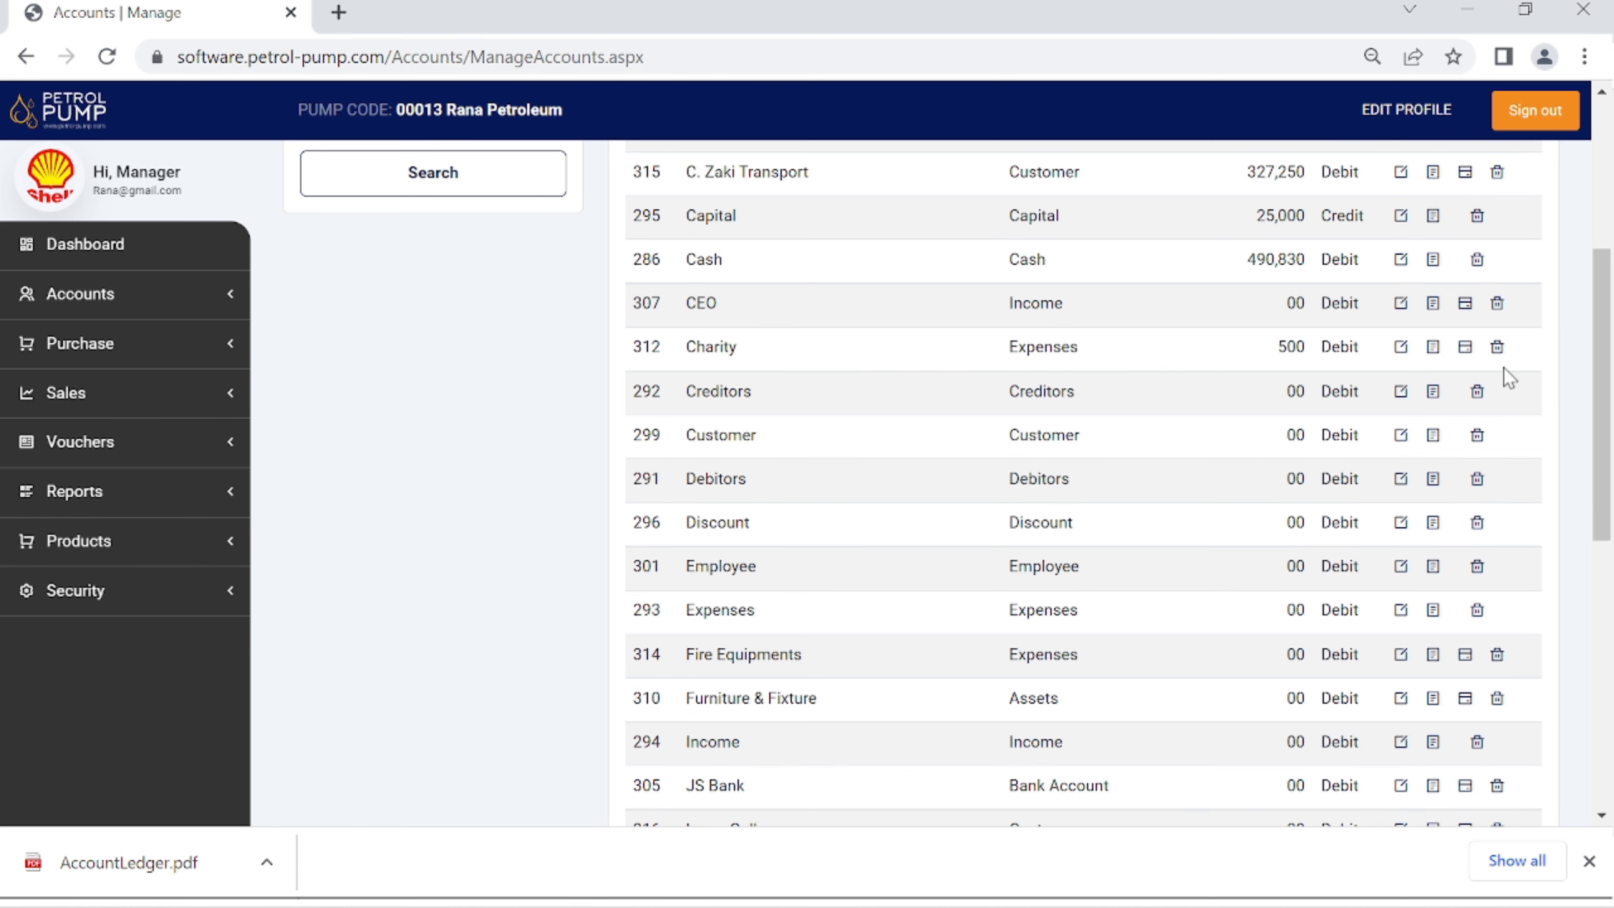
pyautogui.click(1433, 350)
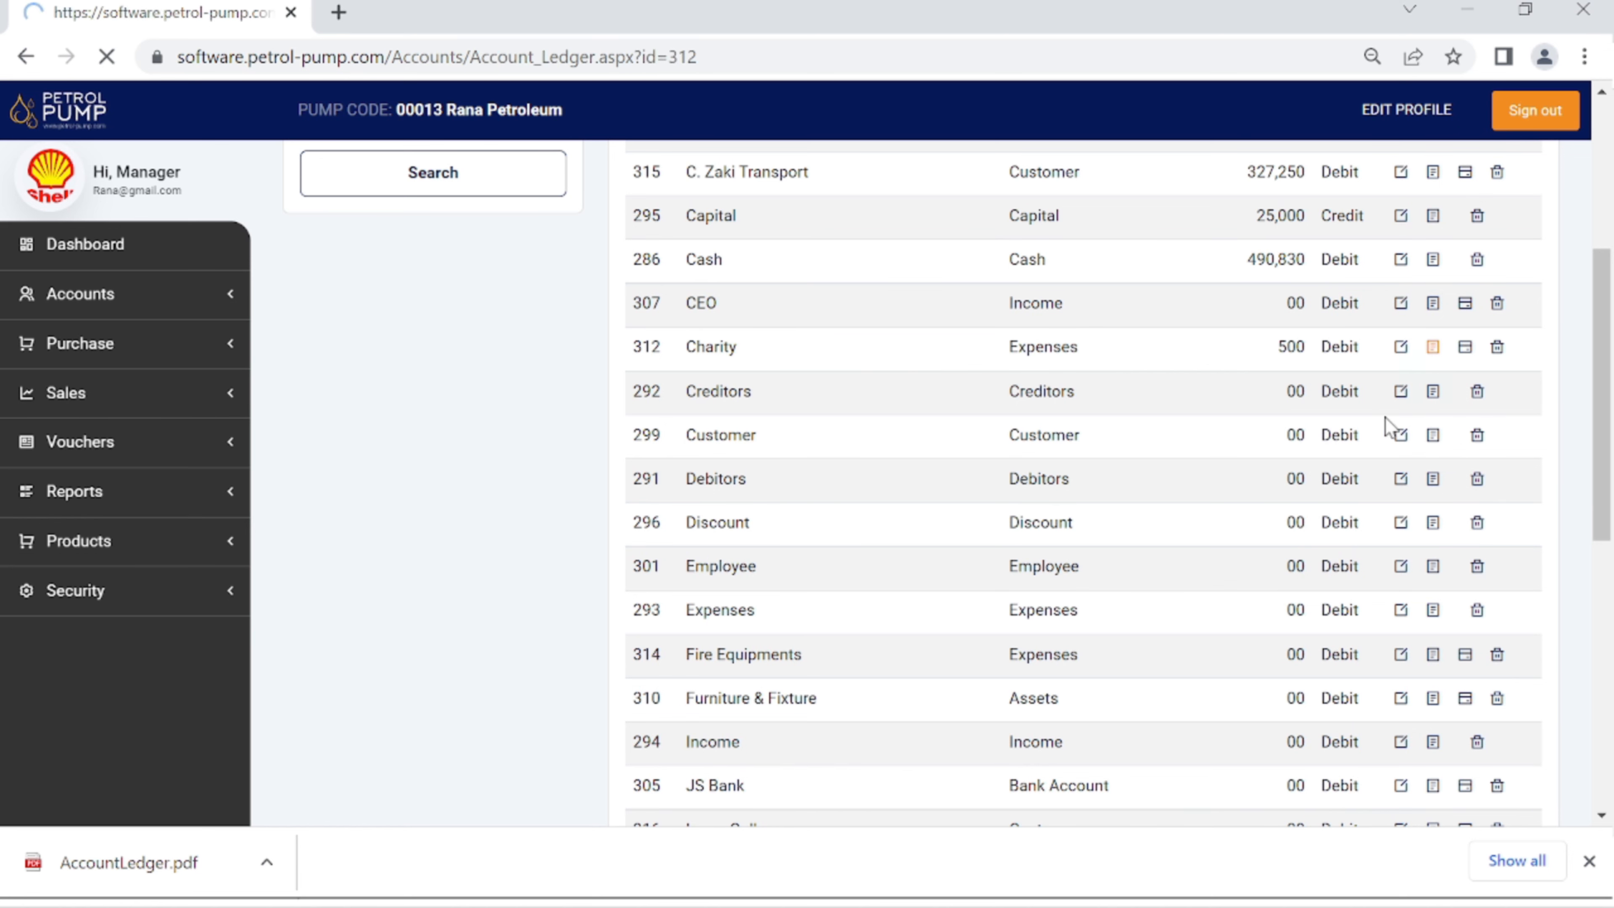
pyautogui.click(1228, 503)
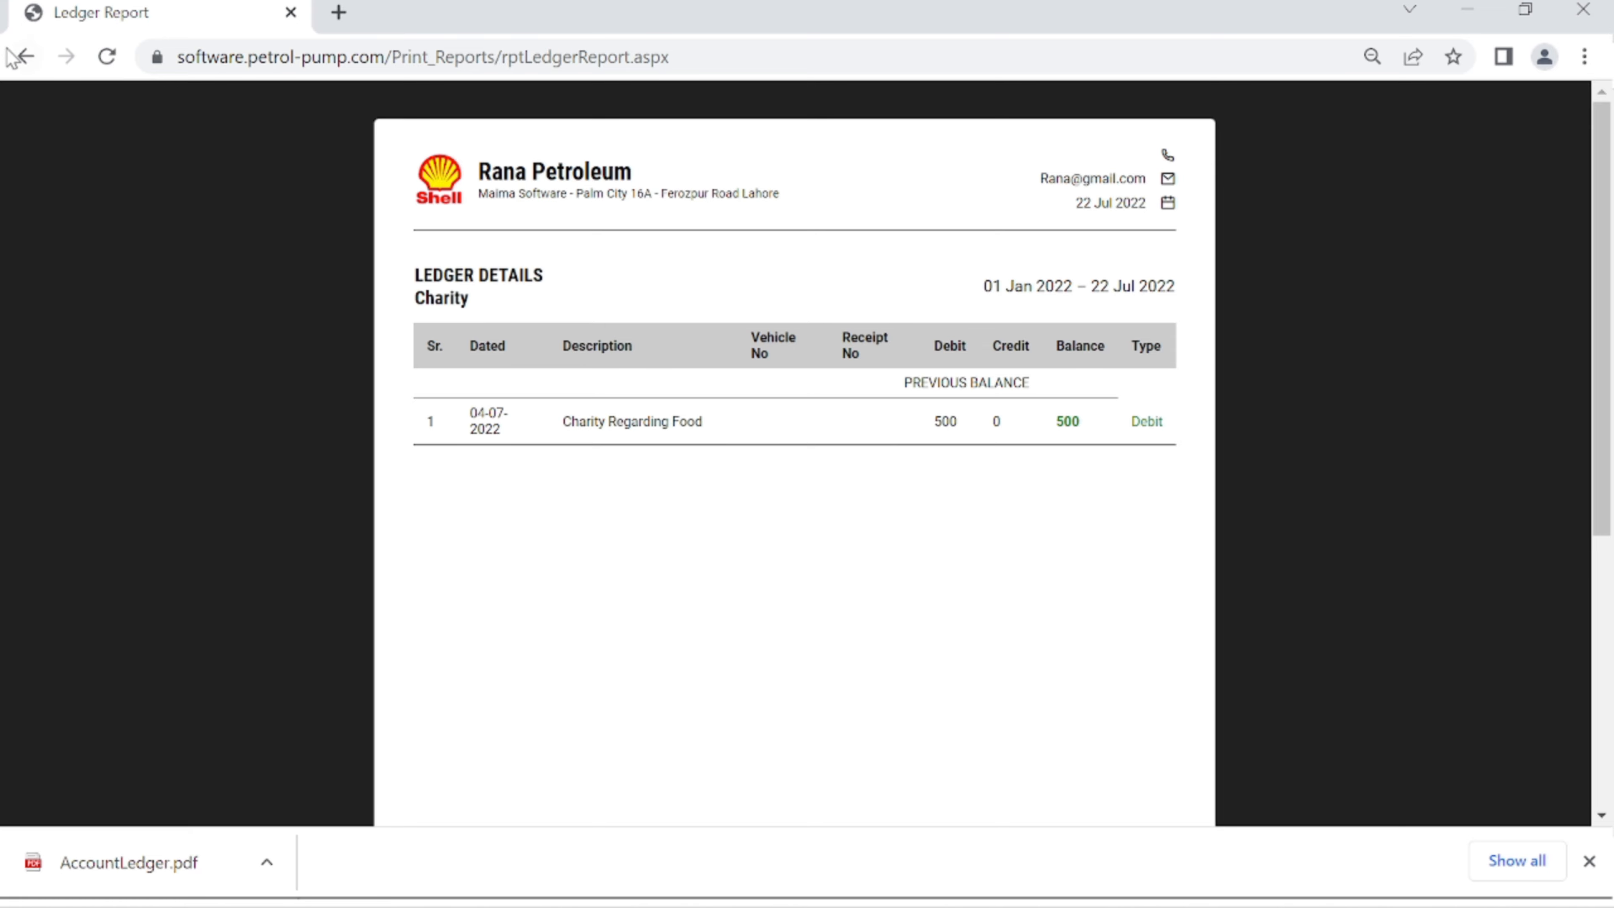
pyautogui.click(25, 56)
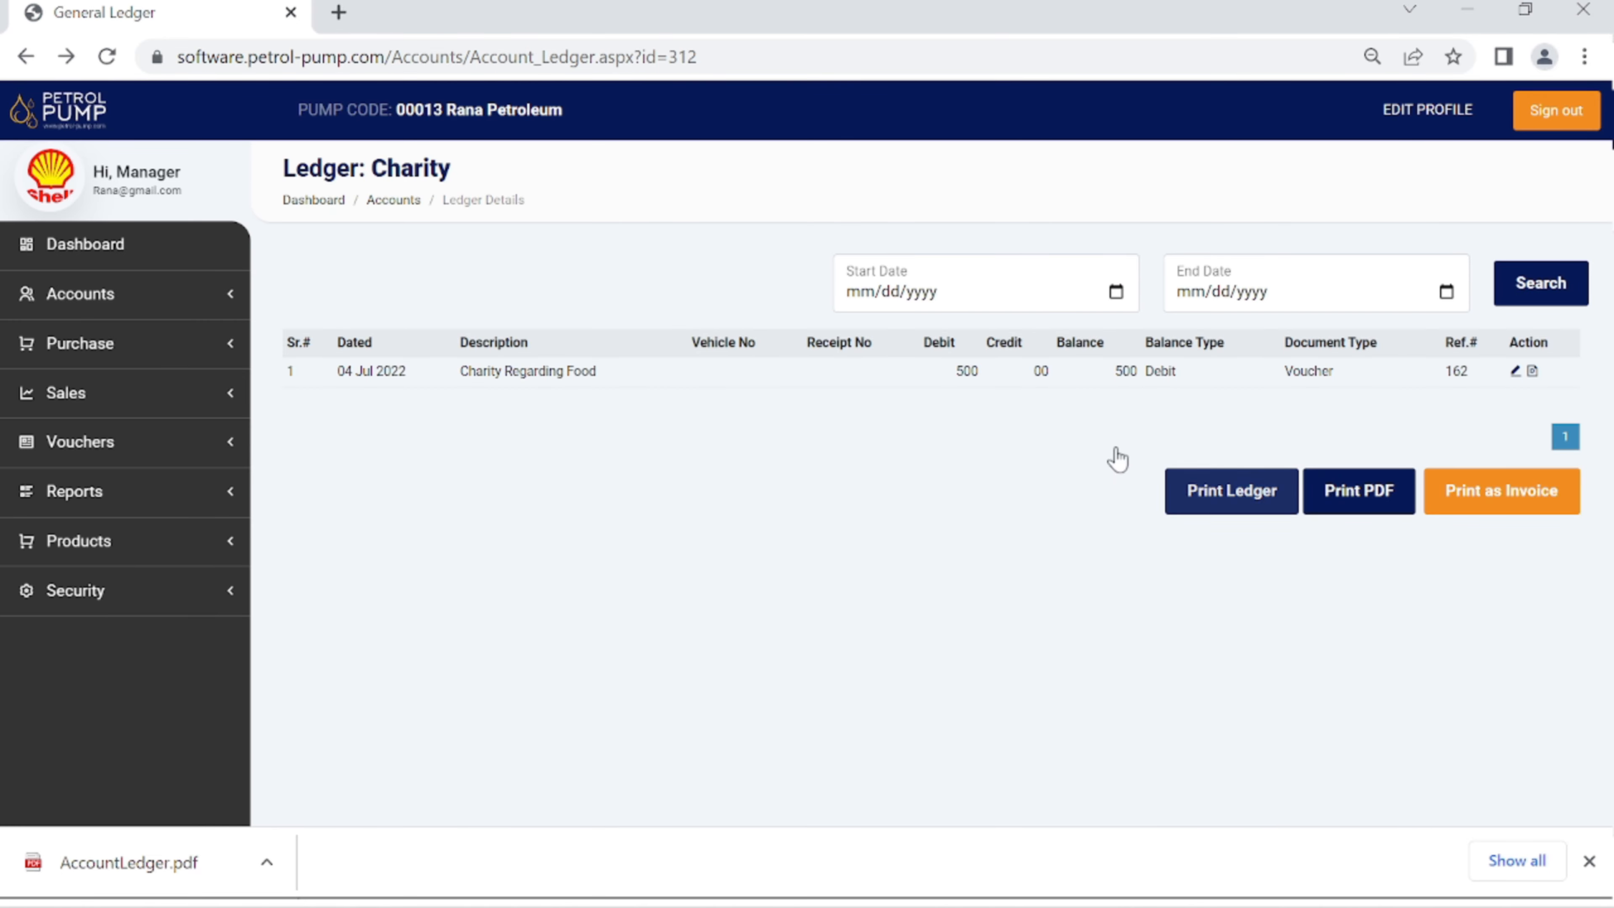
# - Return to the accounts list and open the ledger of the customer whose 200000 cash receipt was recorded
pyautogui.click(26, 55)
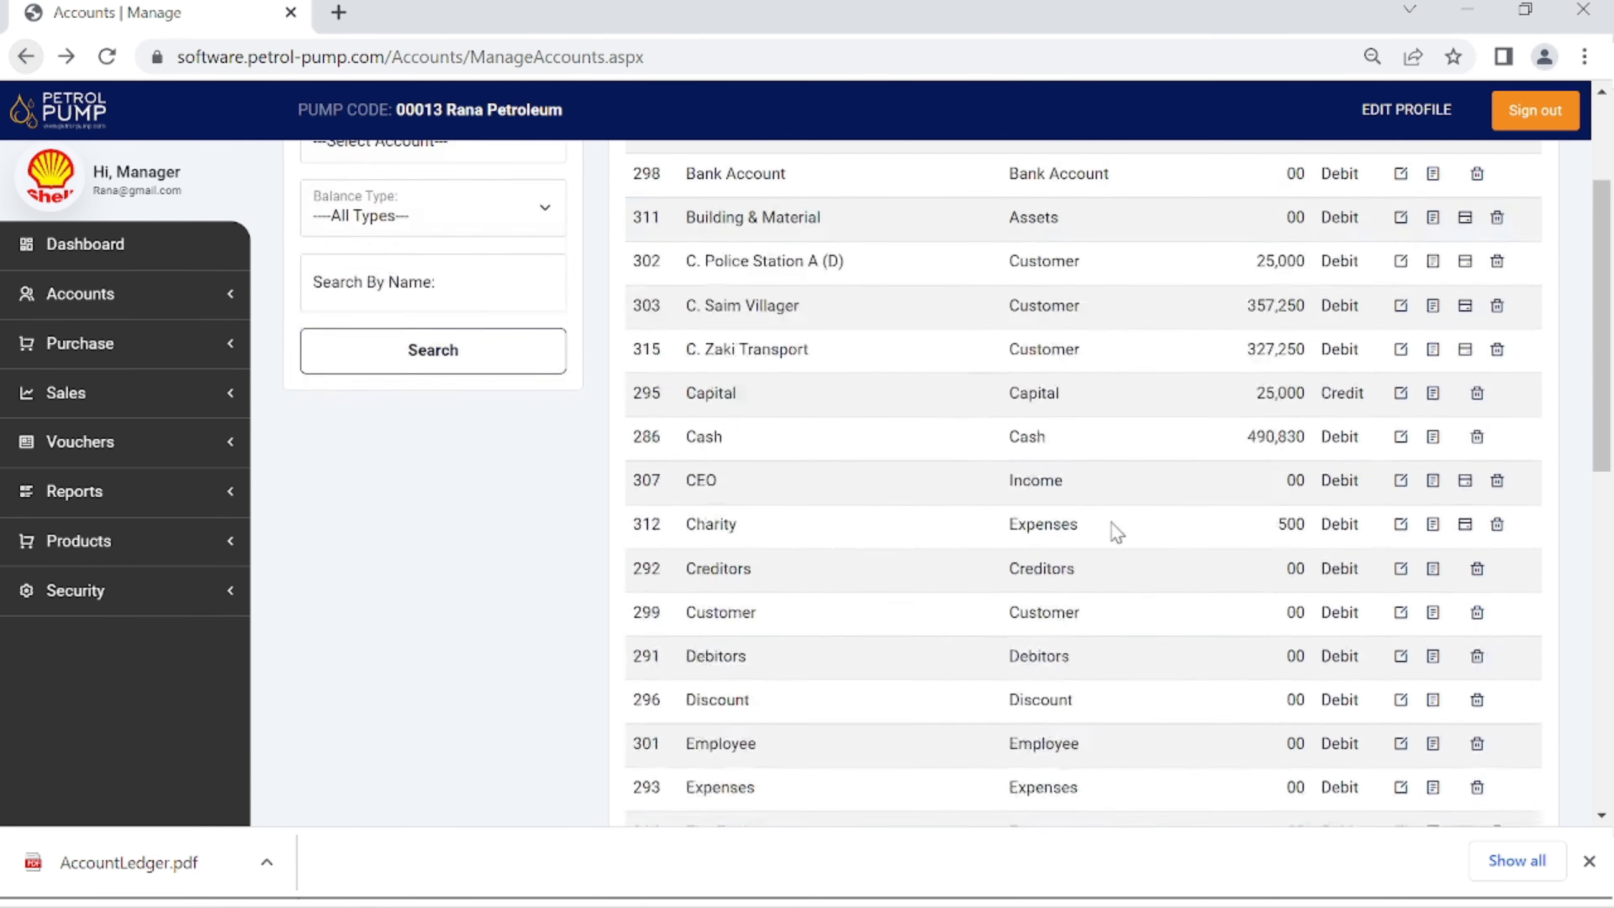
pyautogui.scroll(-3, 1109, 530)
pyautogui.scroll(5, 1381, 725)
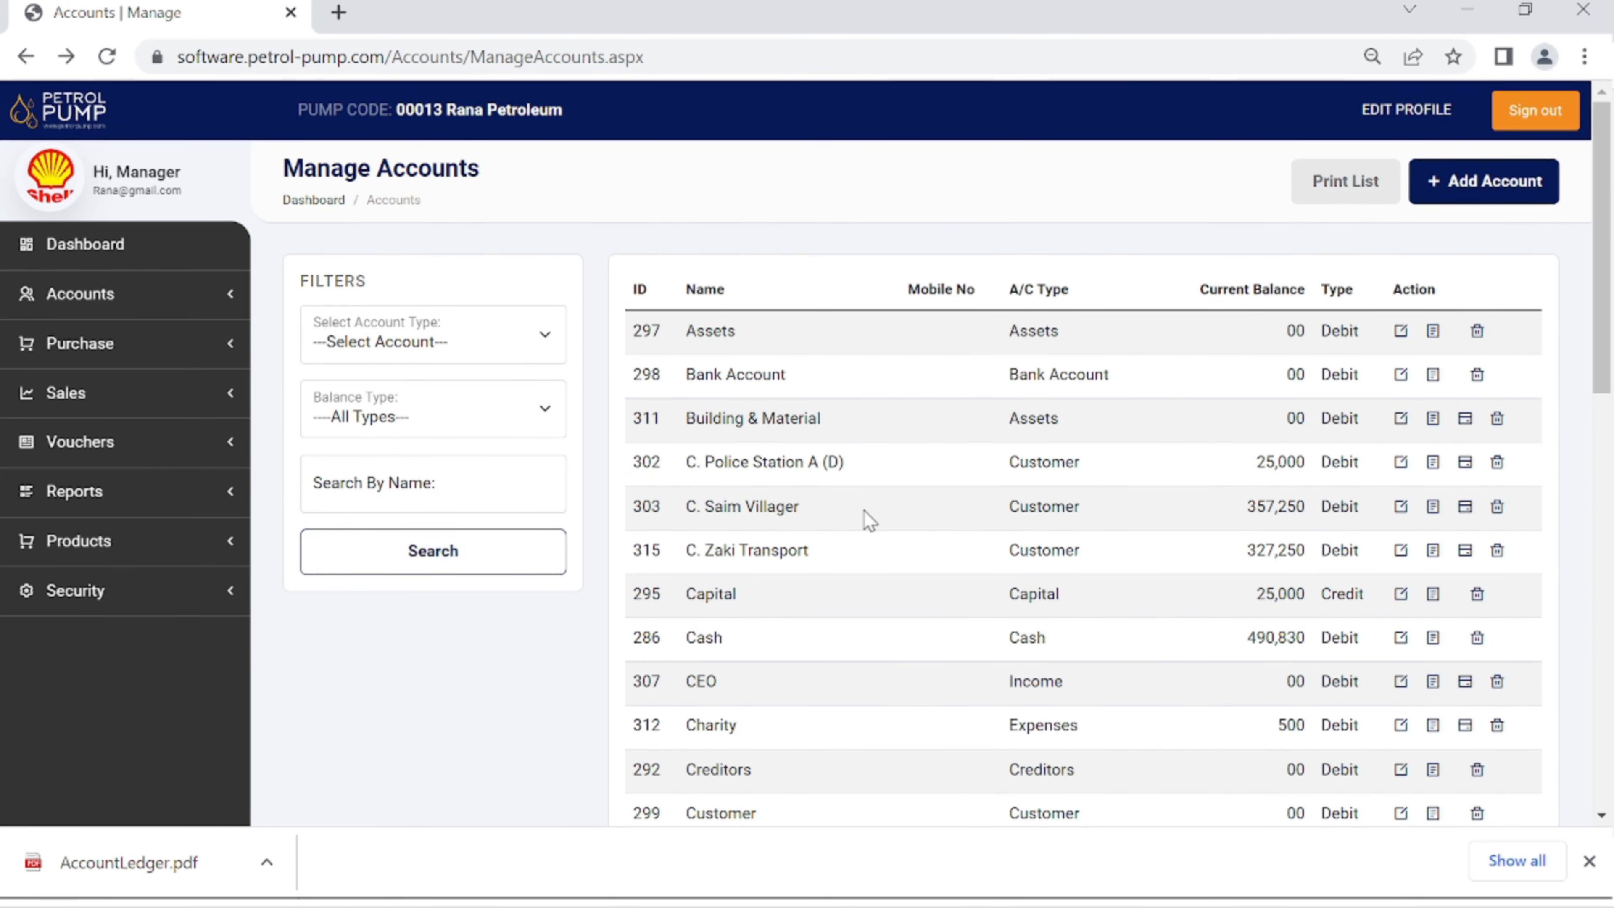
pyautogui.click(1435, 508)
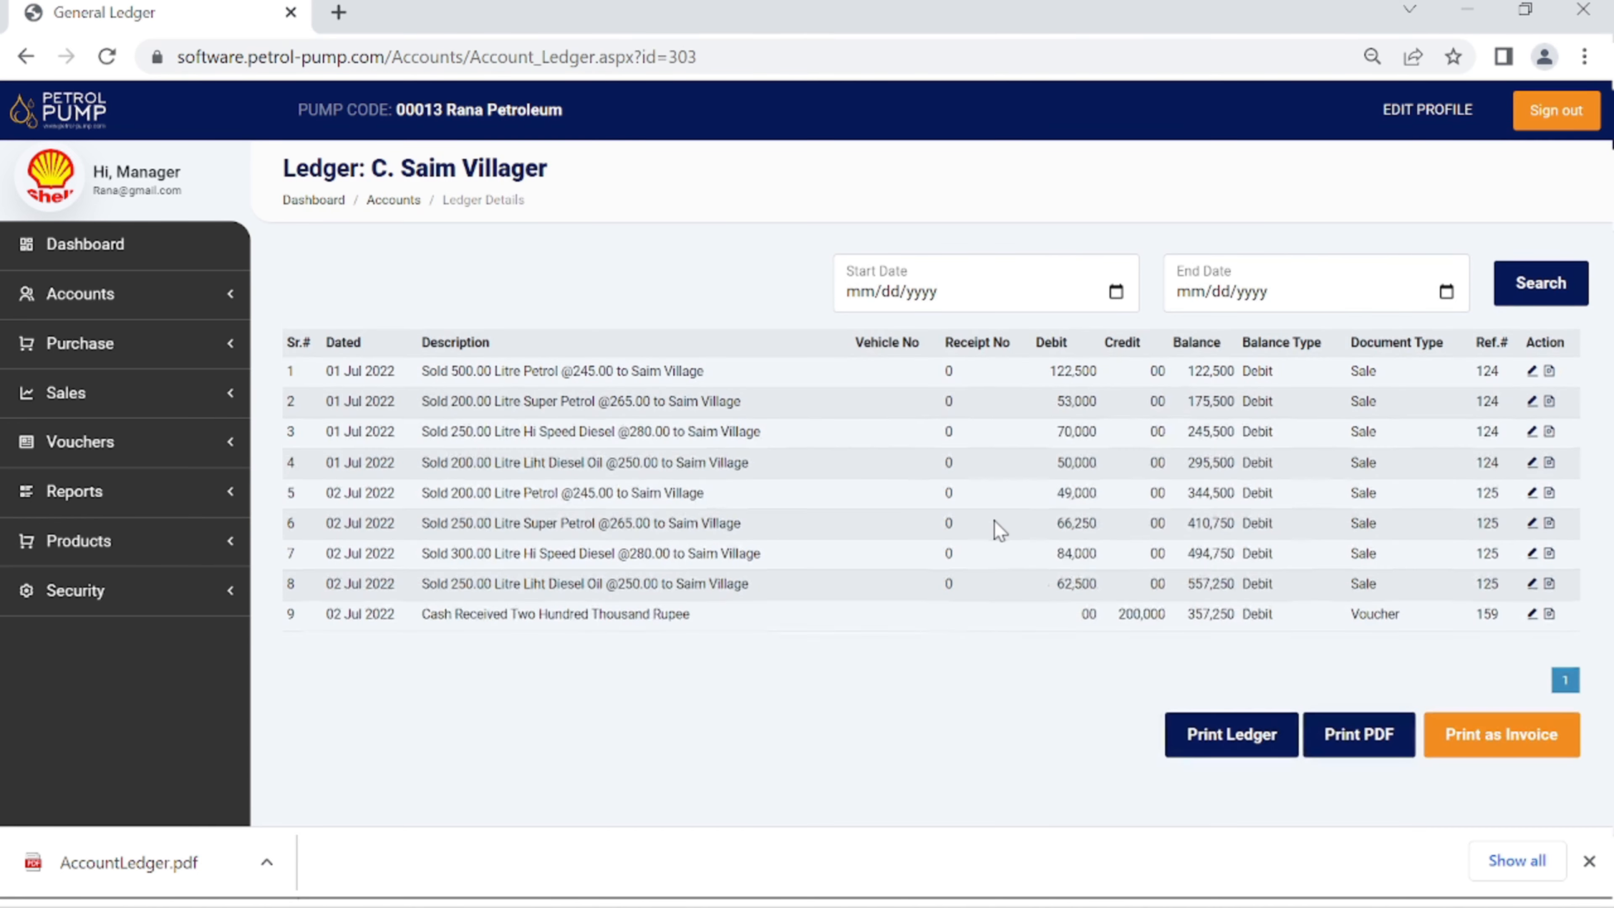
# - Review the printable version of the customer's full ledger, including the cash receipt entry, and go back to the dashboard
pyautogui.click(1230, 741)
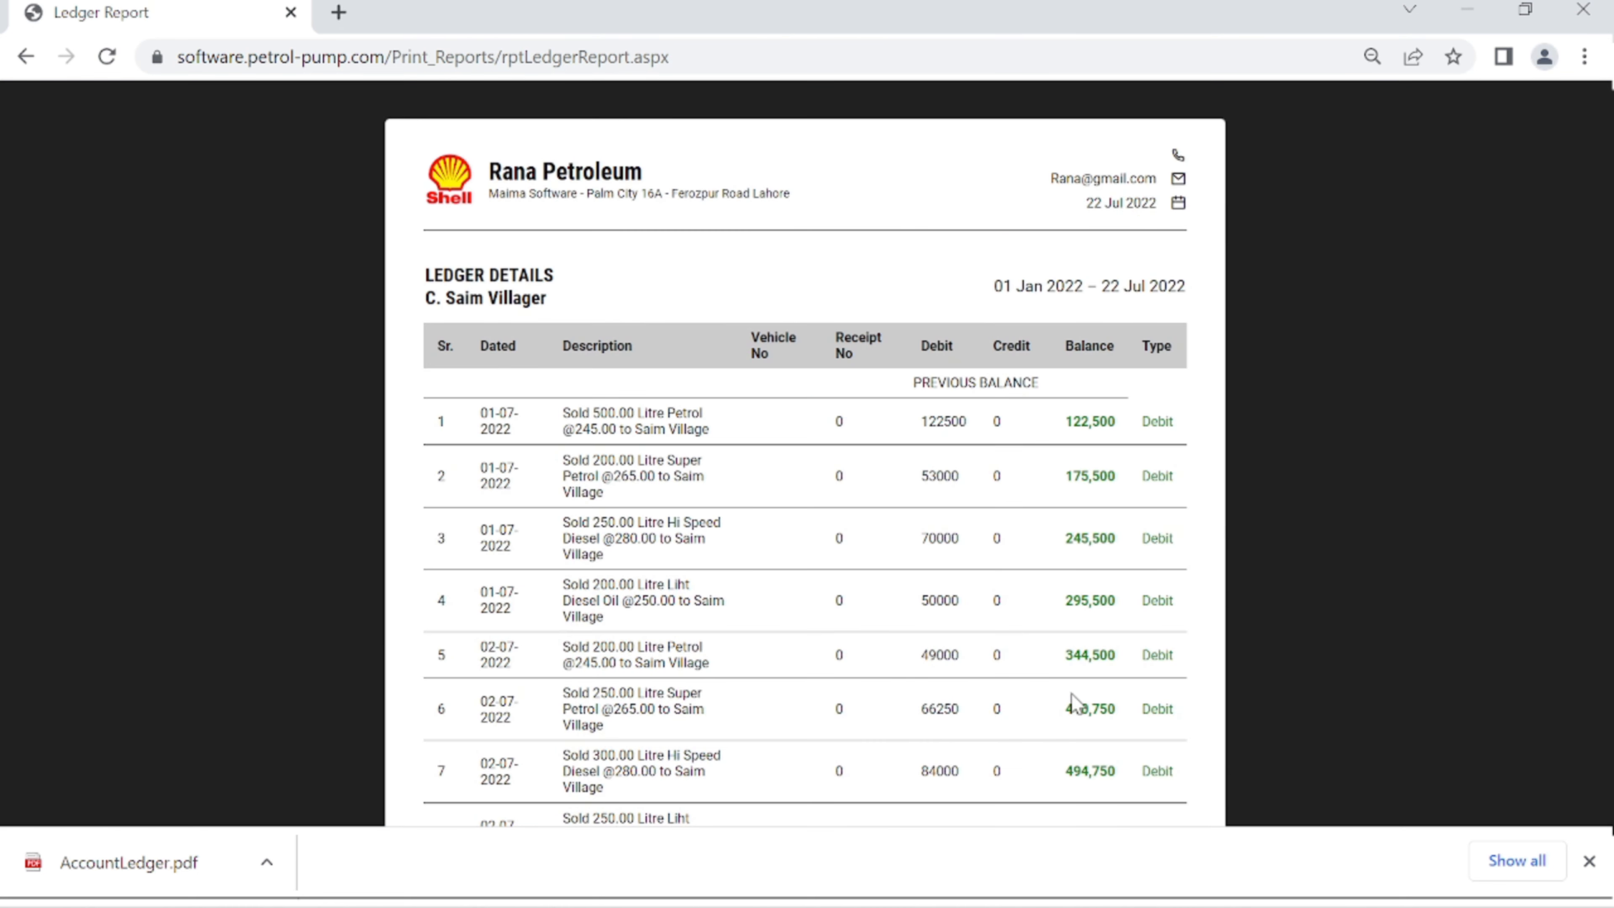
pyautogui.scroll(-6, 1056, 687)
pyautogui.scroll(4, 1056, 687)
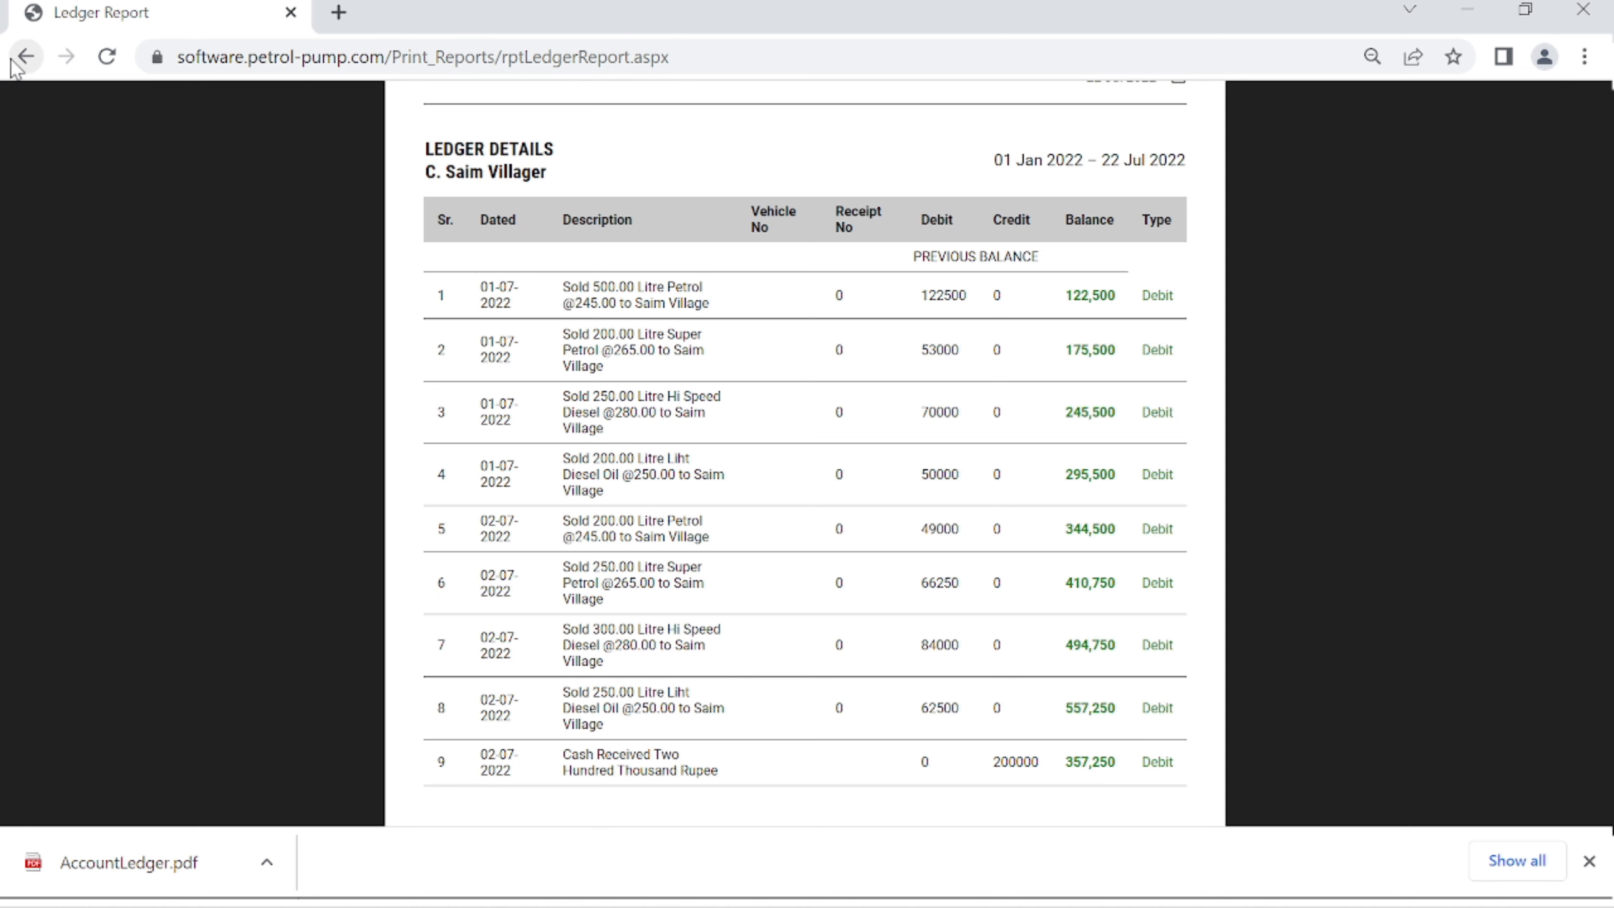
pyautogui.click(26, 60)
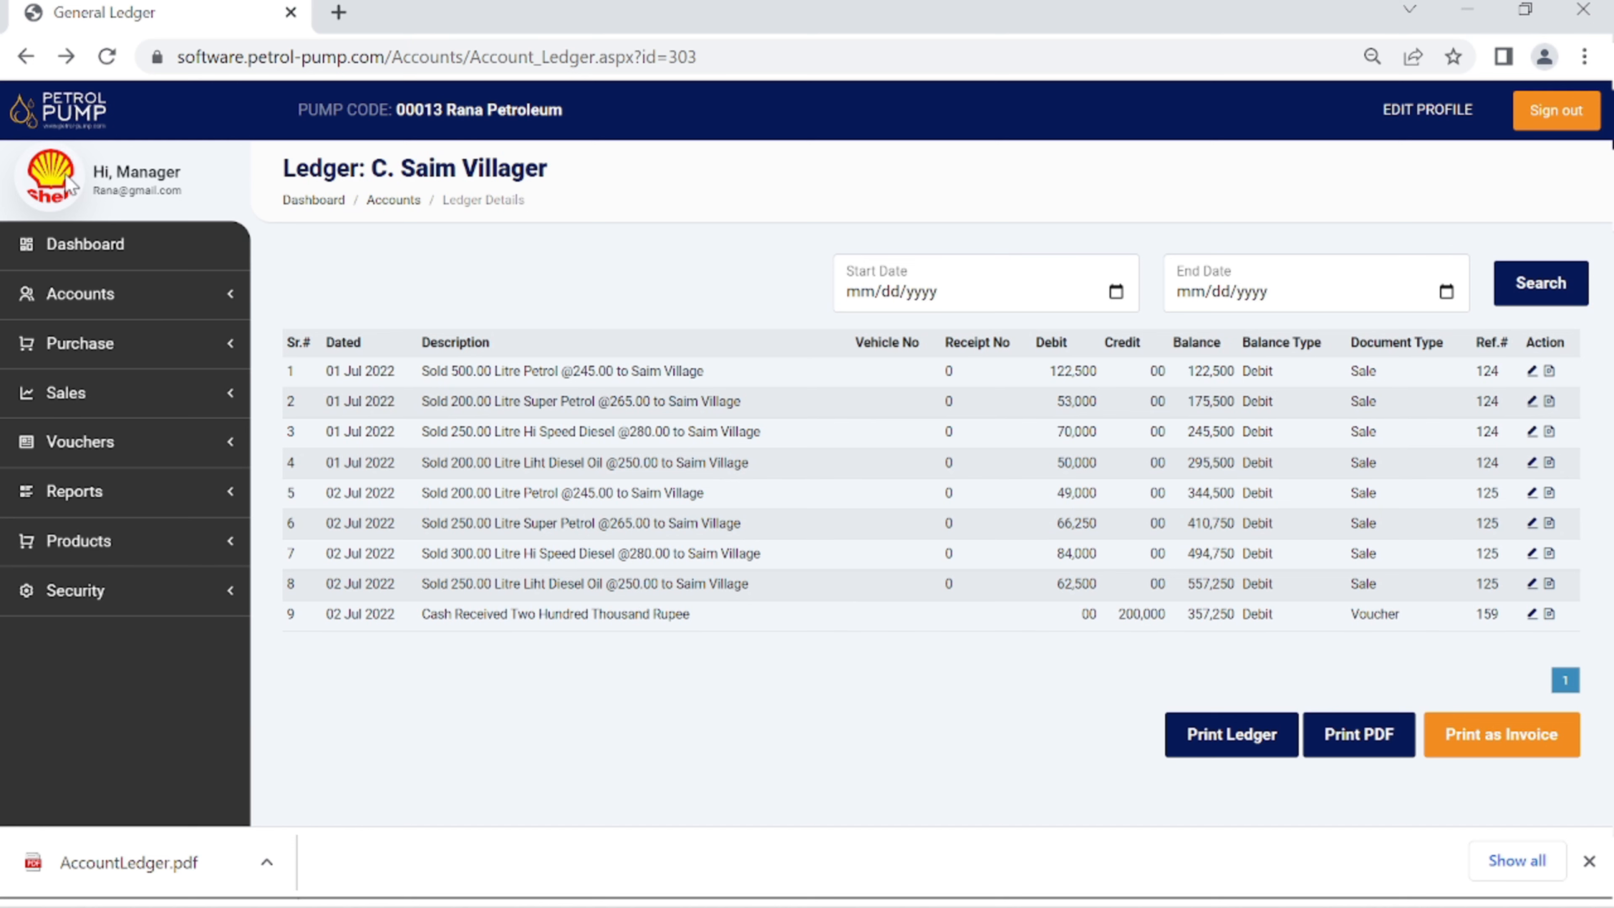
pyautogui.click(107, 258)
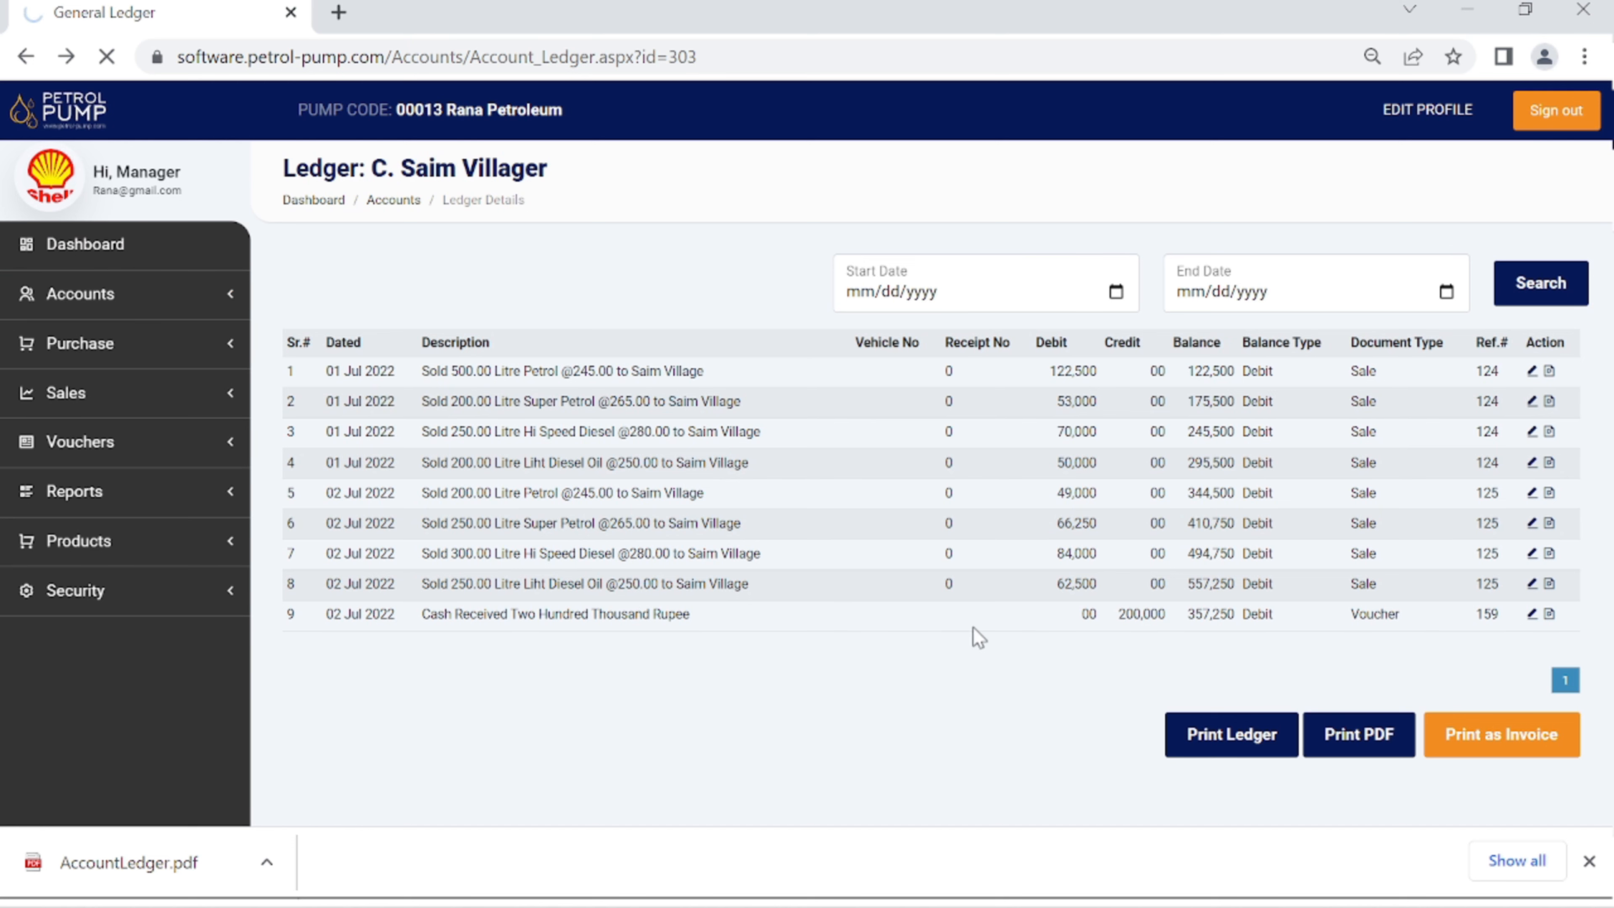